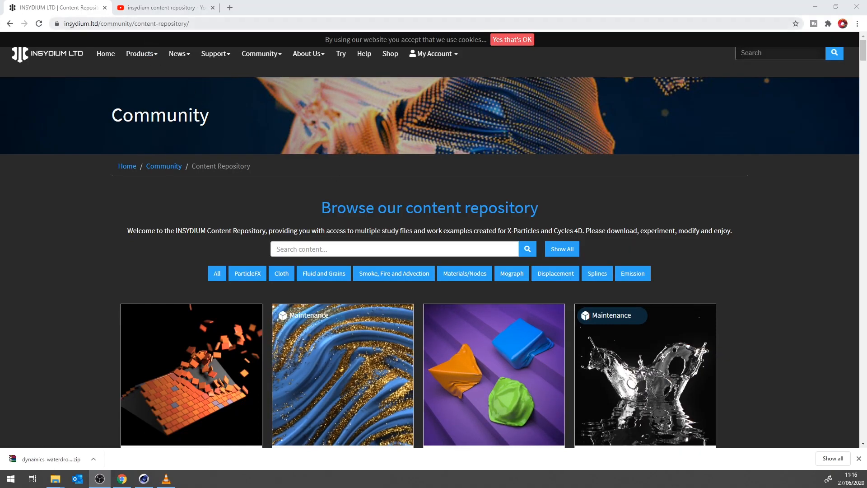
Look through the example scenes in the INSYDIUM content repository.
{"action": "left_click_drag", "start_coordinate": [135, 25], "coordinate": [206, 26]}
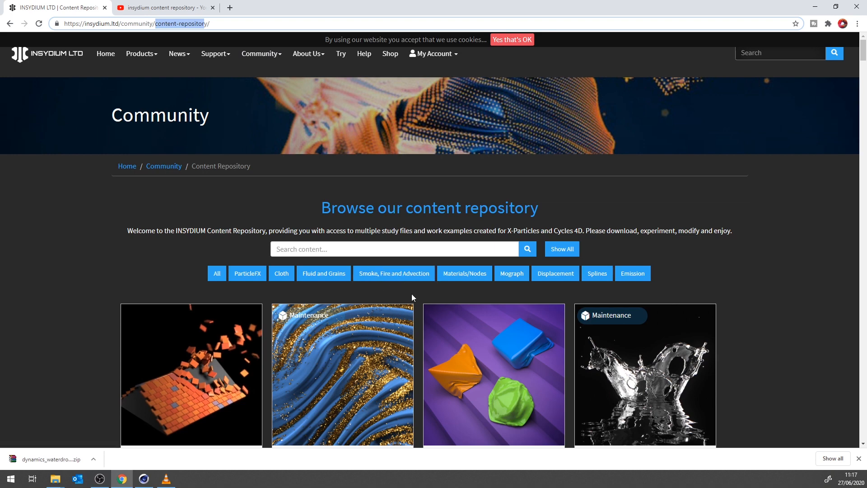
{"action": "scroll", "coordinate": [411, 294], "scroll_direction": "down", "scroll_amount": 3}
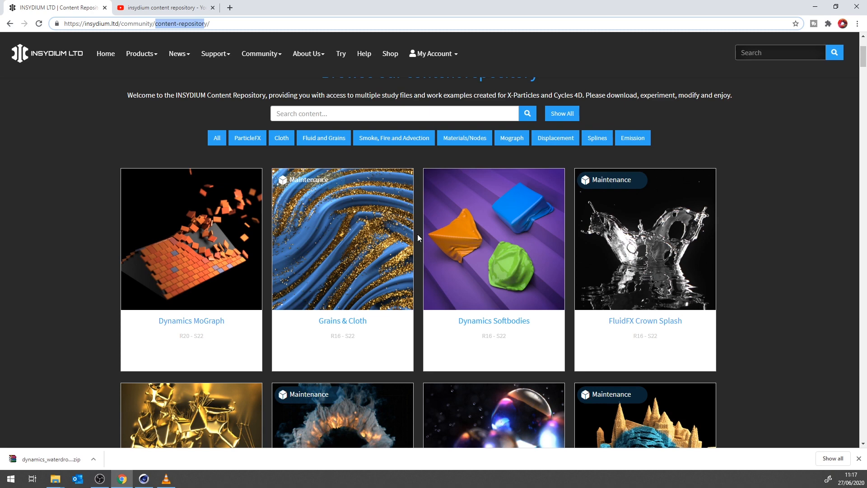
{"action": "scroll", "coordinate": [418, 234], "scroll_direction": "down", "scroll_amount": 1}
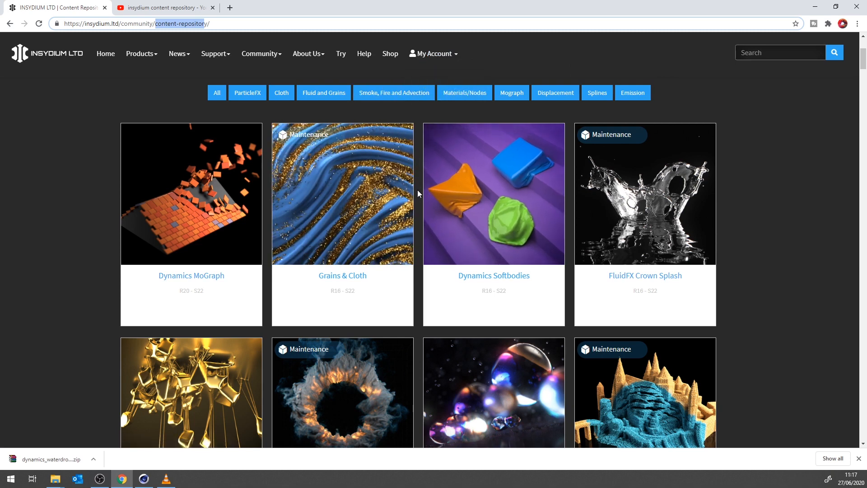
{"action": "scroll", "coordinate": [419, 207], "scroll_direction": "down", "scroll_amount": 3}
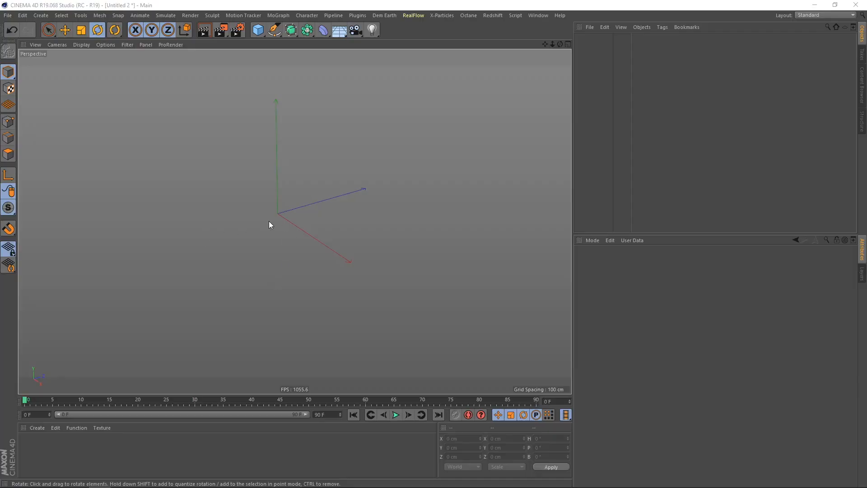
Switch to CINEMA 4D and add a plane primitive at the origin of the empty scene.
{"action": "left_click_drag", "start_coordinate": [276, 212], "coordinate": [260, 230], "text": "alt"}
{"action": "left_click", "coordinate": [258, 30]}
{"action": "left_click", "coordinate": [348, 59]}
{"action": "right_click_drag", "start_coordinate": [300, 219], "coordinate": [326, 204], "text": "alt"}
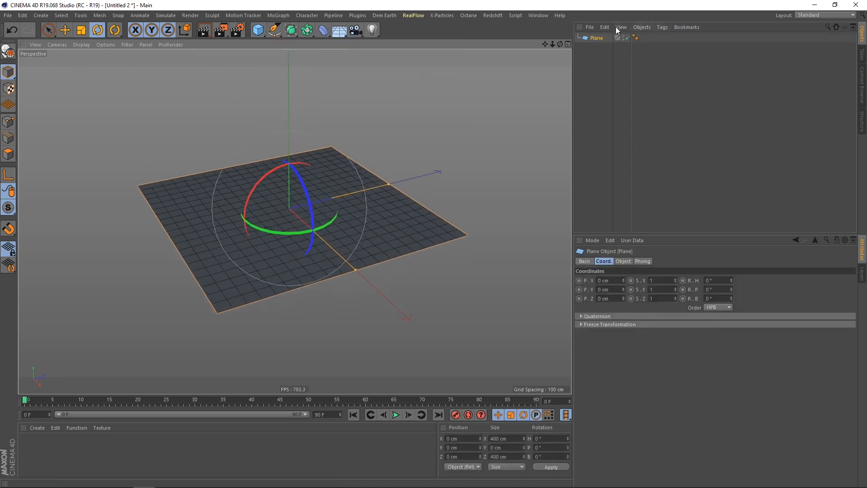
Set the plane's width and height to 600 cm each.
{"action": "left_click", "coordinate": [621, 262]}
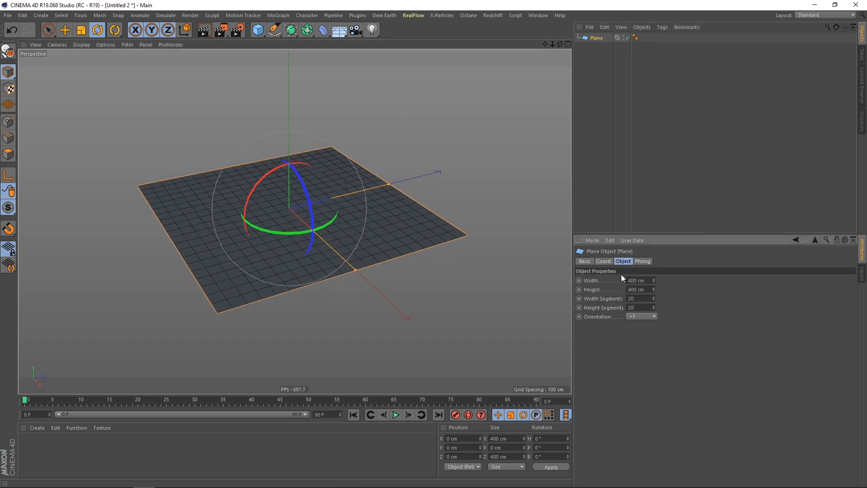
{"action": "double_click", "coordinate": [646, 280]}
{"action": "type", "text": "6"}
{"action": "double_click", "coordinate": [646, 290]}
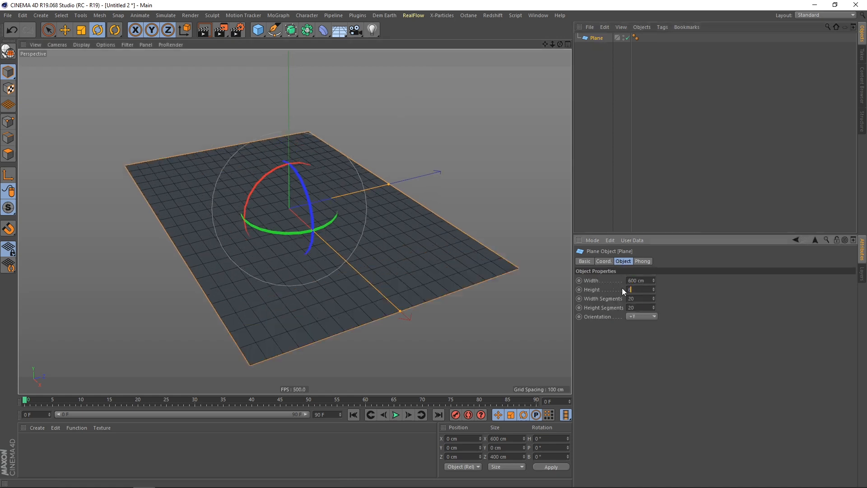
{"action": "type", "text": "600"}
{"action": "key", "text": "Return"}
{"action": "left_click_drag", "start_coordinate": [281, 249], "coordinate": [265, 239], "text": "alt"}
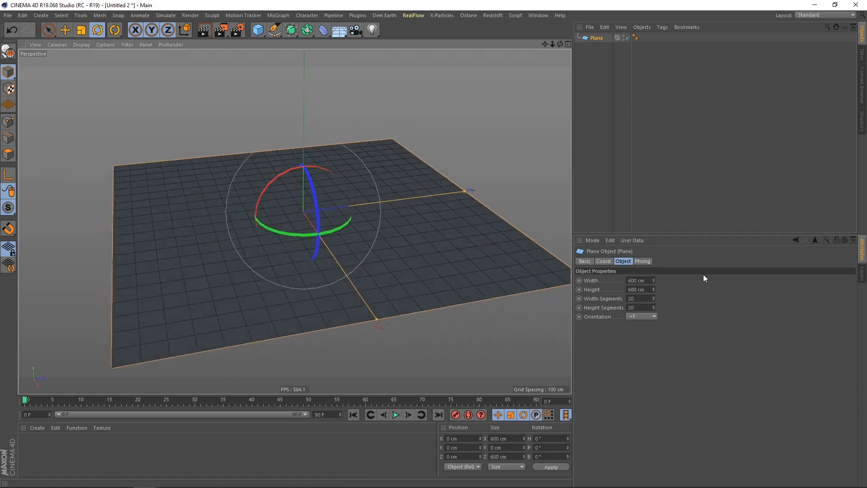
Tilt the plane by setting its pitch rotation to 5° and check the slope from a low side view.
{"action": "left_click", "coordinate": [604, 261]}
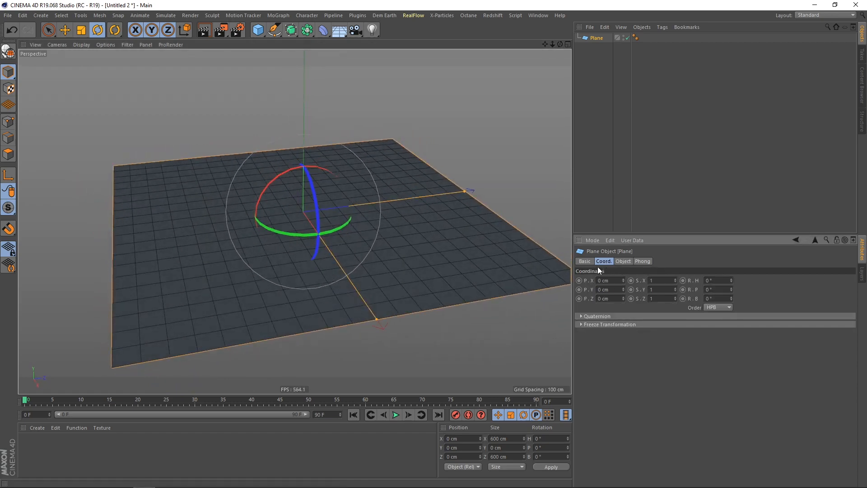
{"action": "type", "text": "5"}
{"action": "key", "text": "Return"}
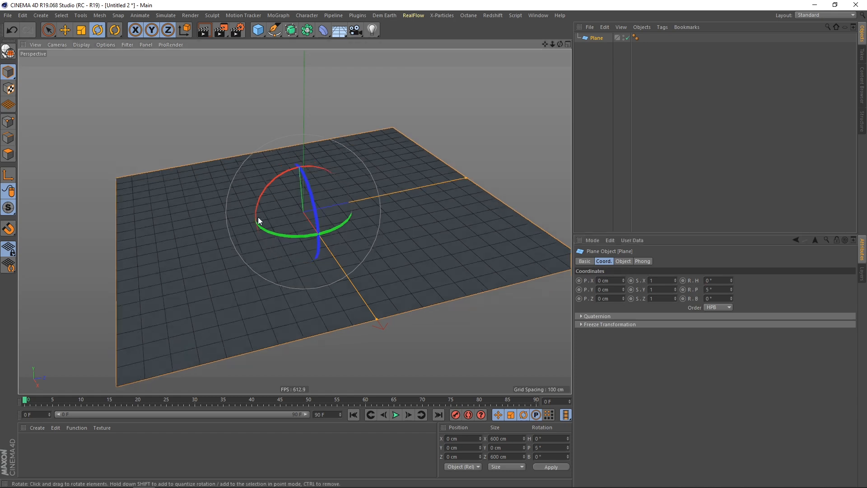
{"action": "left_click_drag", "start_coordinate": [258, 217], "coordinate": [282, 221], "text": "alt"}
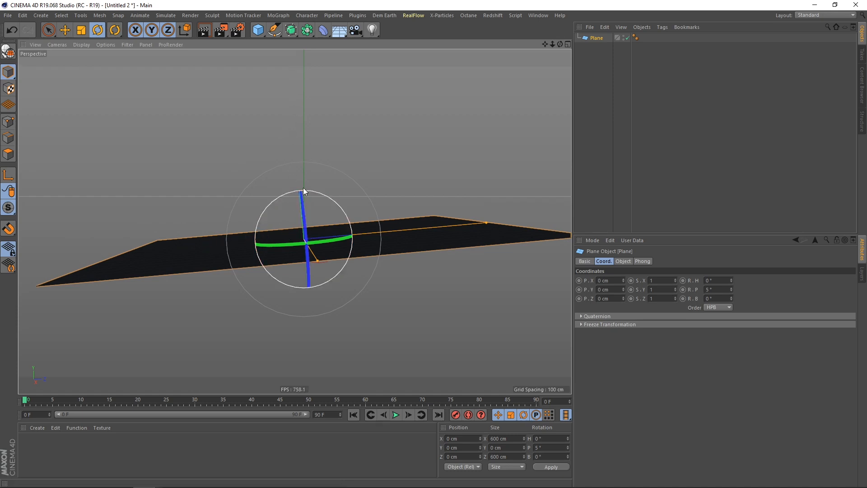
{"action": "left_click_drag", "start_coordinate": [302, 191], "coordinate": [294, 229], "text": "alt"}
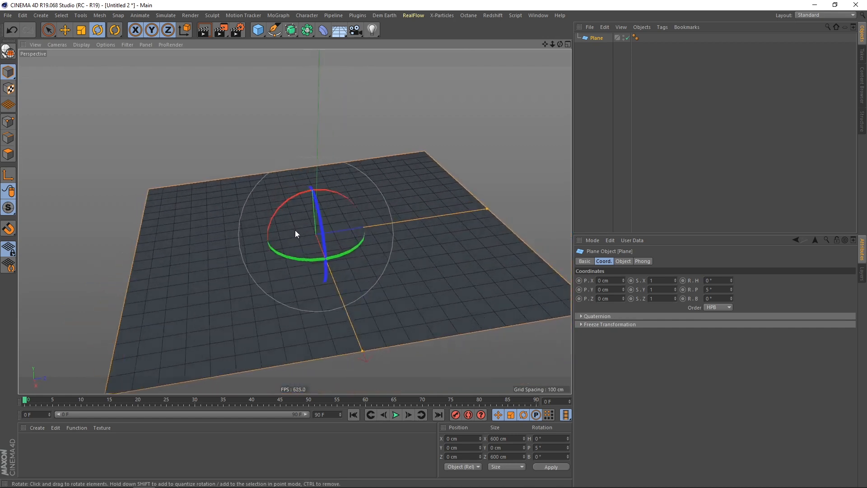
Add an X-Particles Collider tag to the plane.
{"action": "right_click", "coordinate": [595, 39]}
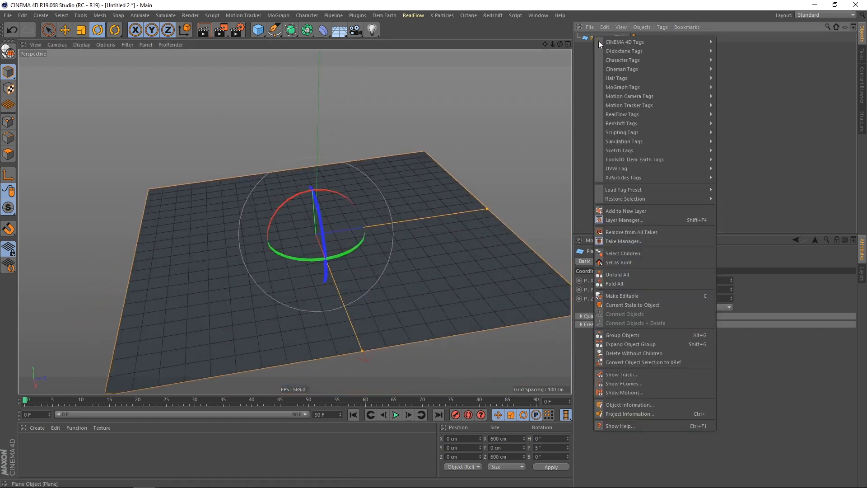
{"action": "mouse_move", "coordinate": [655, 177]}
{"action": "left_click", "coordinate": [738, 196]}
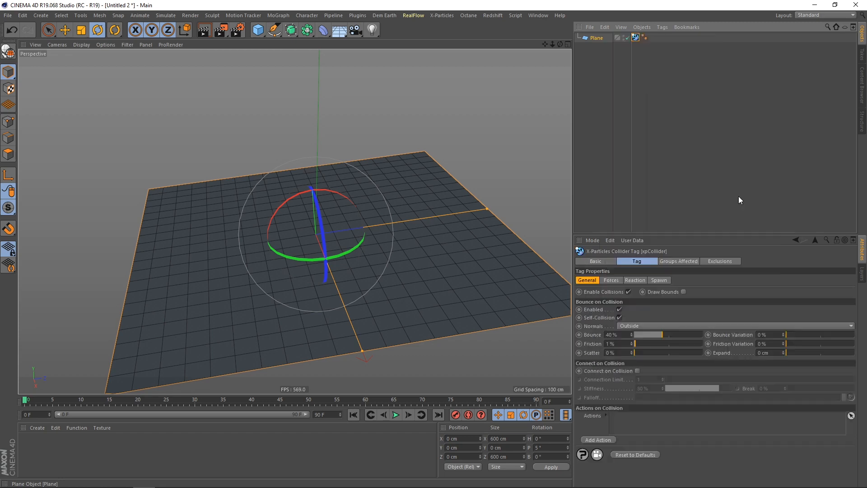
{"action": "left_click", "coordinate": [646, 56]}
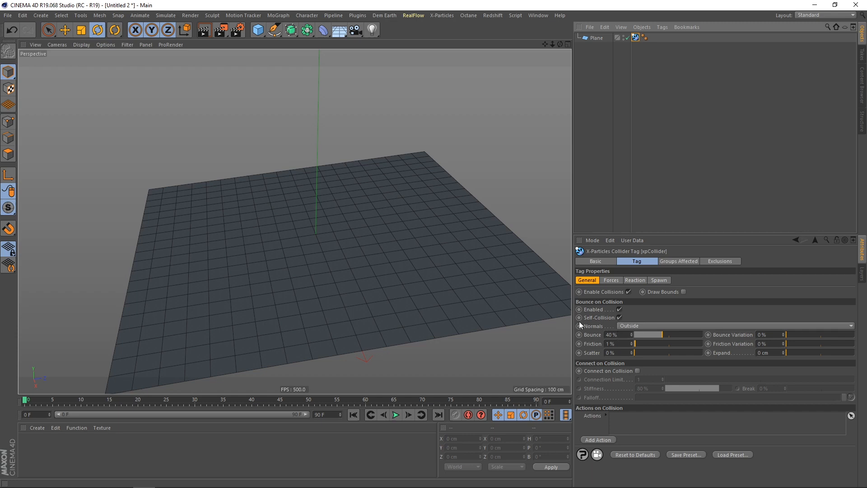
Set the plane's collider tag bounce to 20%.
{"action": "left_click_drag", "start_coordinate": [361, 265], "coordinate": [267, 191], "text": "alt"}
{"action": "mouse_move", "coordinate": [270, 194]}
{"action": "right_mouse_down", "text": "alt"}
{"action": "mouse_move", "coordinate": [289, 186]}
{"action": "mouse_move", "coordinate": [271, 191]}
{"action": "right_mouse_up", "text": "alt"}
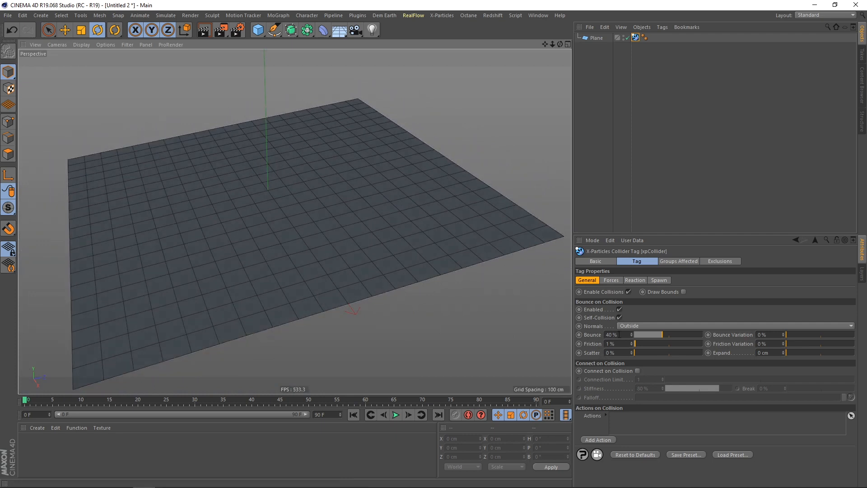
{"action": "left_click", "coordinate": [615, 335]}
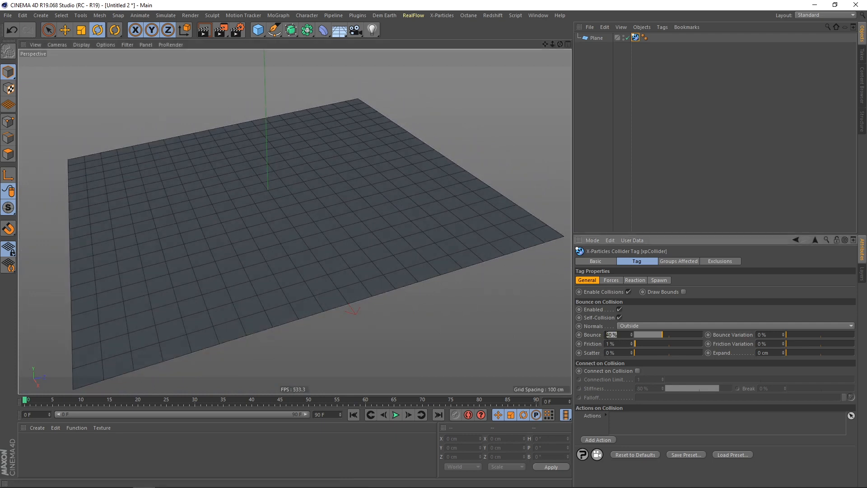
{"action": "type", "text": "20"}
{"action": "key", "text": "Return"}
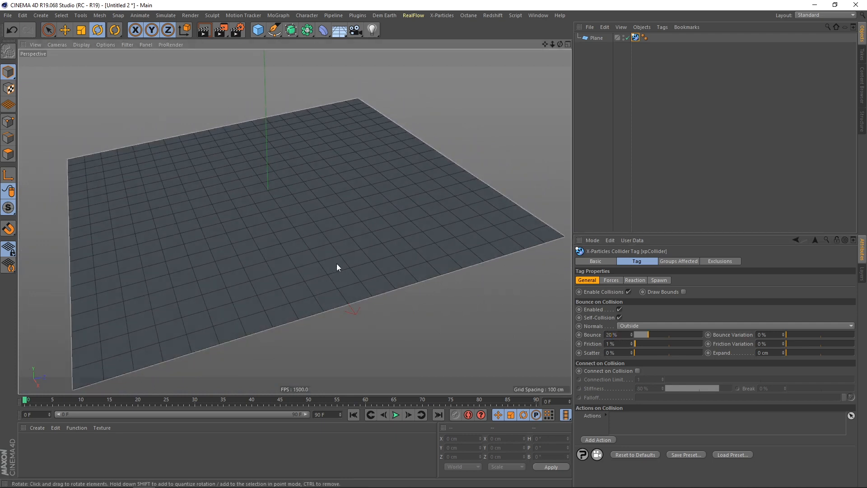
{"action": "left_click_drag", "start_coordinate": [337, 264], "coordinate": [264, 181], "text": "alt"}
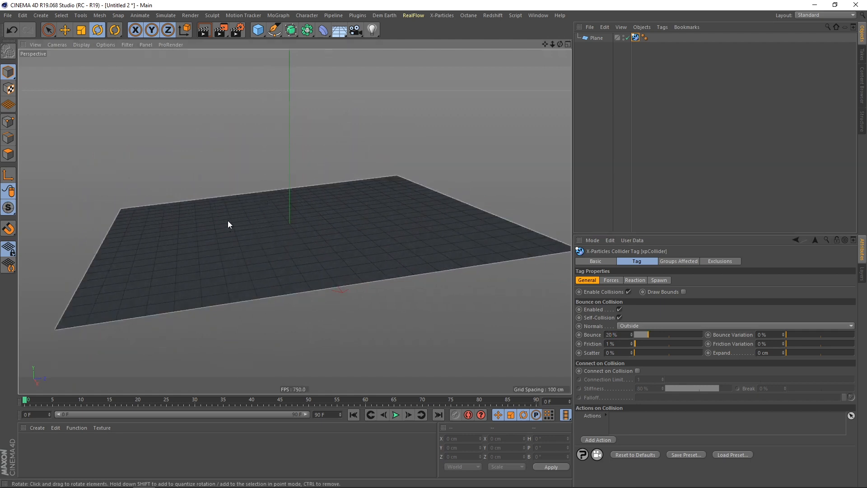
{"action": "left_click_drag", "start_coordinate": [228, 224], "coordinate": [298, 234], "text": "alt"}
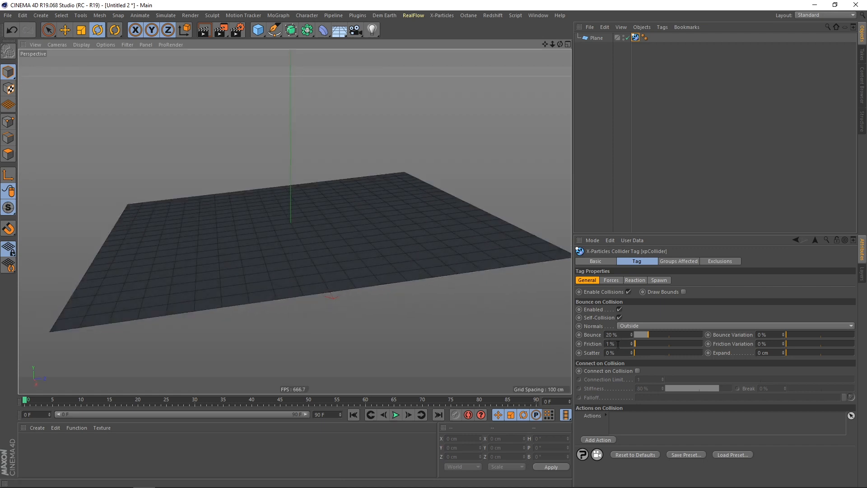
Set the plane's collider tag friction to 50% and its friction variation to 20%.
{"action": "double_click", "coordinate": [614, 343]}
{"action": "type", "text": "50"}
{"action": "key", "text": "Return"}
{"action": "left_click_drag", "start_coordinate": [332, 256], "coordinate": [207, 192], "text": "alt"}
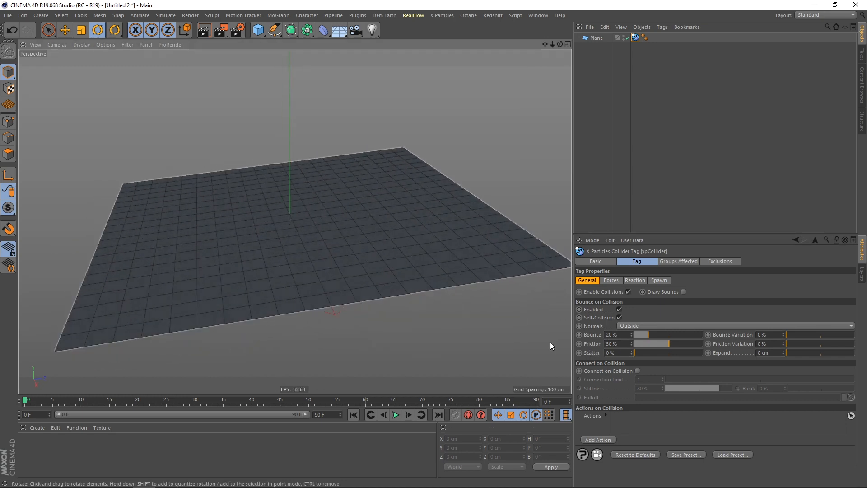
{"action": "left_click", "coordinate": [765, 343]}
{"action": "type", "text": "20"}
{"action": "key", "text": "Return"}
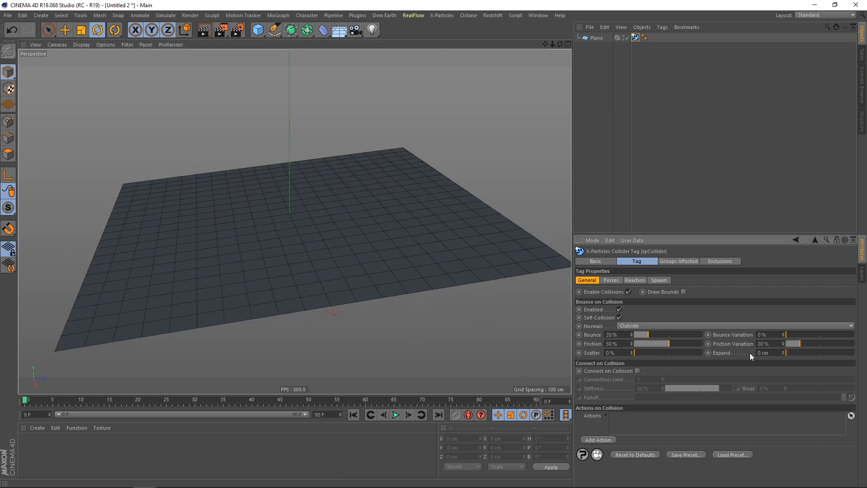
{"action": "type", "text": "10"}
{"action": "key", "text": "Return"}
{"action": "mouse_move", "coordinate": [302, 234]}
{"action": "left_mouse_down", "text": "alt"}
{"action": "mouse_move", "coordinate": [286, 240]}
{"action": "mouse_move", "coordinate": [325, 242]}
{"action": "mouse_move", "coordinate": [294, 242]}
{"action": "mouse_move", "coordinate": [280, 231]}
{"action": "mouse_move", "coordinate": [302, 228]}
{"action": "mouse_move", "coordinate": [297, 218]}
{"action": "left_mouse_up", "text": "alt"}
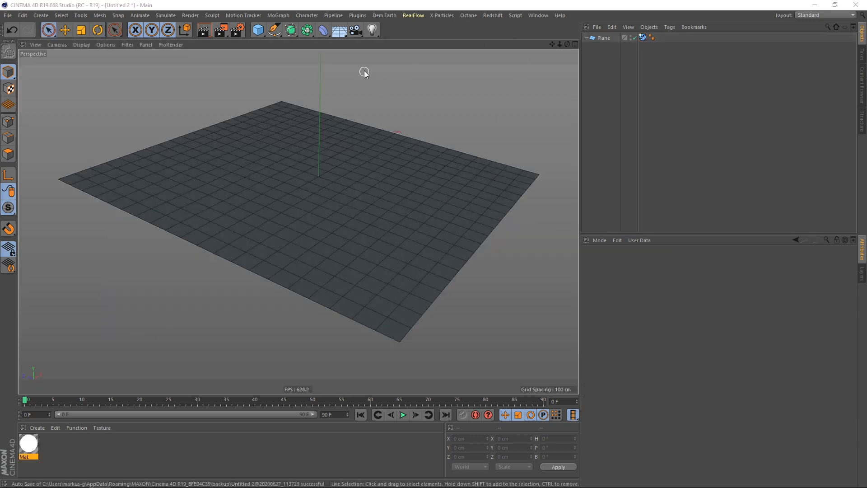
Add a camera from the current view and a null object at the origin.
{"action": "left_click_drag", "start_coordinate": [357, 34], "coordinate": [388, 43]}
{"action": "left_click", "coordinate": [389, 42]}
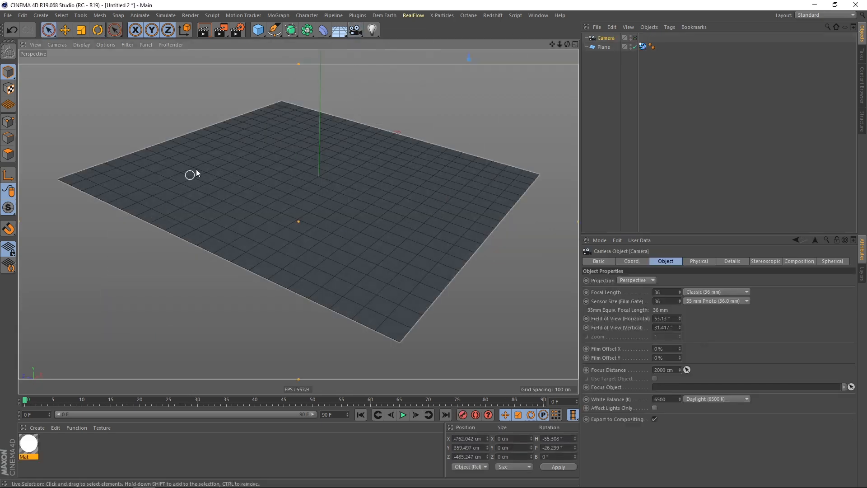
{"action": "left_click_drag", "start_coordinate": [258, 33], "coordinate": [297, 50]}
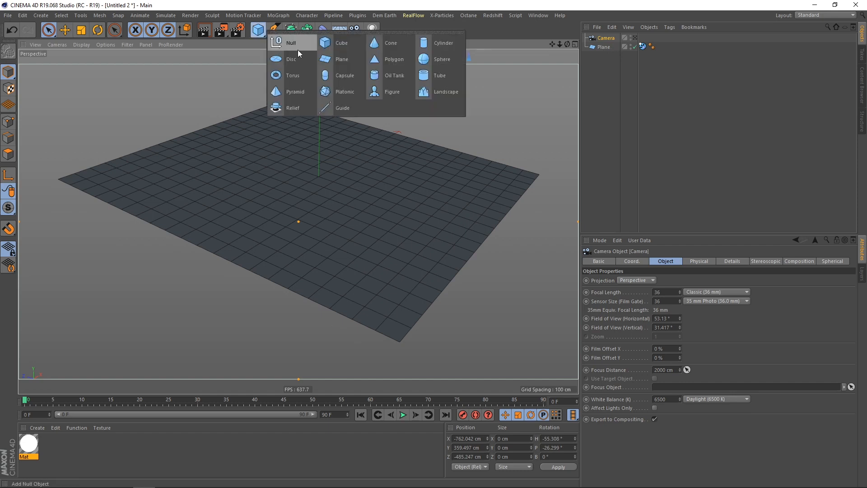
{"action": "left_click", "coordinate": [294, 41]}
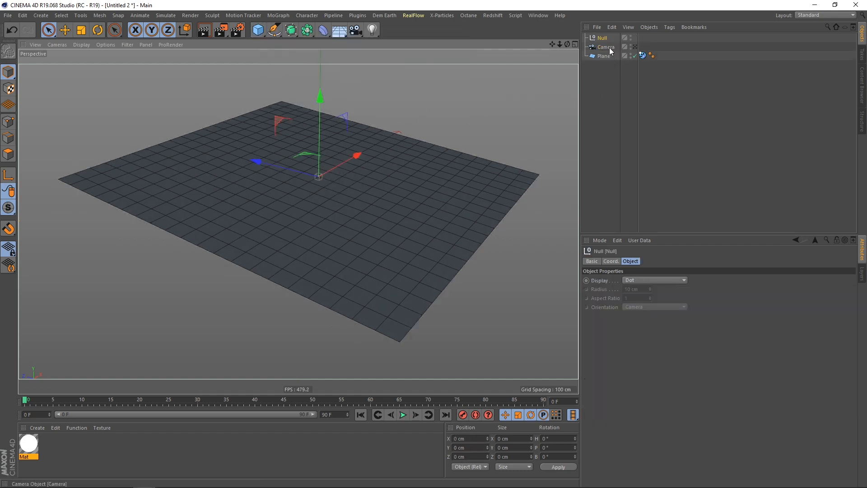
Make the camera a child of the null, look through it, and test rotating the null's heading.
{"action": "left_click_drag", "start_coordinate": [610, 51], "coordinate": [605, 39]}
{"action": "left_click", "coordinate": [633, 48]}
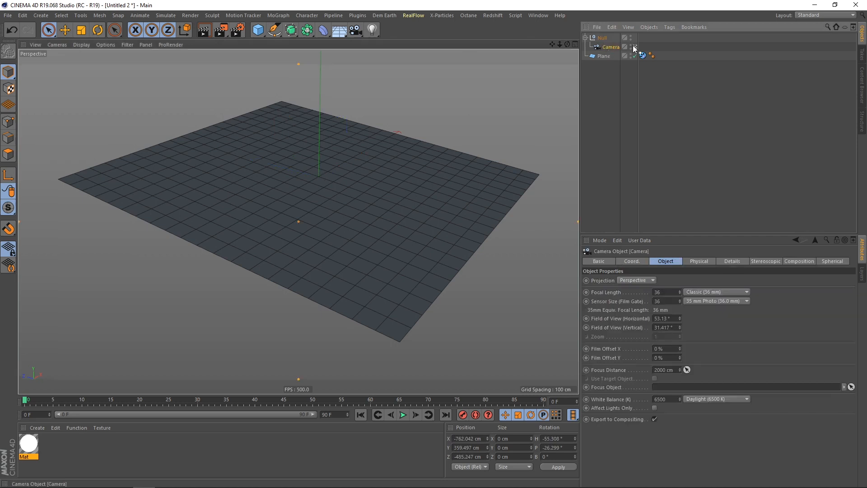
{"action": "left_click", "coordinate": [603, 39]}
{"action": "left_click", "coordinate": [608, 261]}
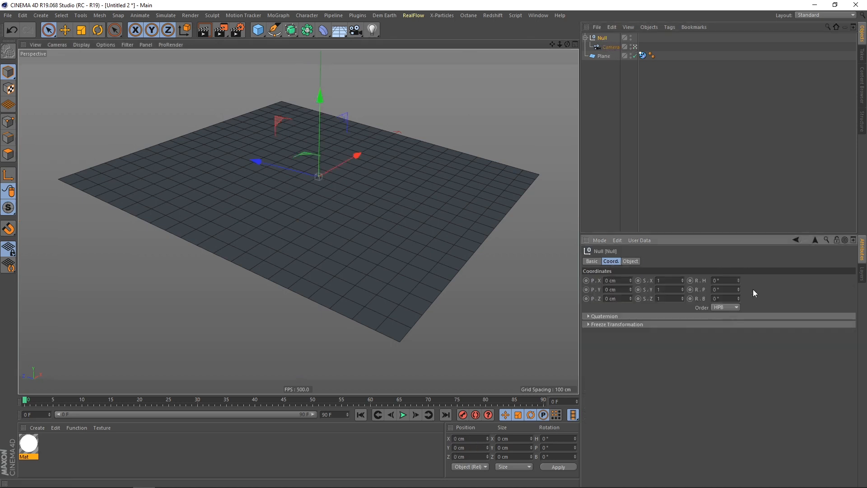
{"action": "mouse_move", "coordinate": [739, 280]}
{"action": "left_mouse_down"}
{"action": "mouse_move", "coordinate": [733, 268]}
{"action": "mouse_move", "coordinate": [731, 286]}
{"action": "left_mouse_up"}
Reposition the camera farther from the plane, at about X -1125 cm, Y 461 cm and Z -531 cm.
{"action": "left_click", "coordinate": [610, 47]}
{"action": "left_click", "coordinate": [635, 46]}
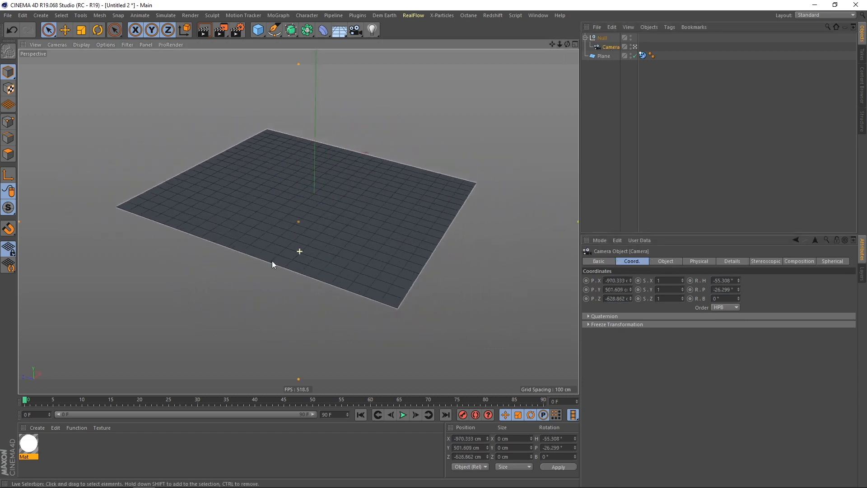
{"action": "left_click_drag", "start_coordinate": [284, 220], "coordinate": [289, 219], "text": "alt"}
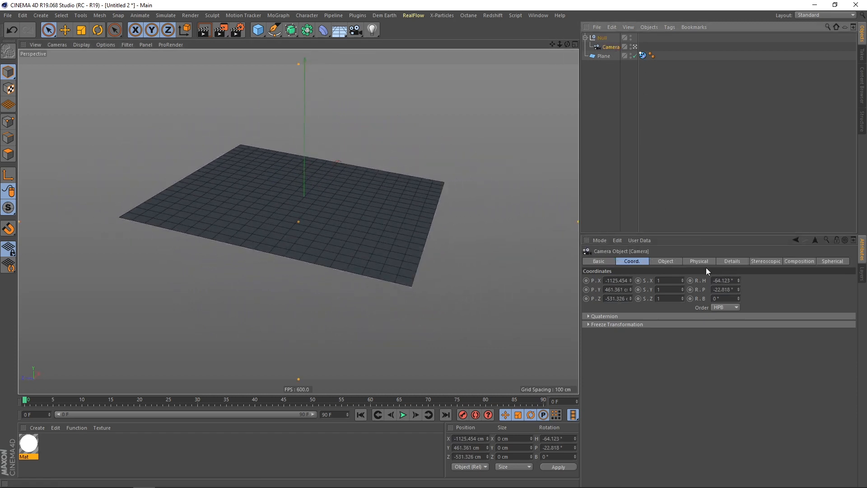
Rotate the null's heading to 23° and leave the camera view.
{"action": "mouse_move", "coordinate": [739, 281]}
{"action": "left_mouse_down"}
{"action": "mouse_move", "coordinate": [732, 266]}
{"action": "mouse_move", "coordinate": [733, 286]}
{"action": "mouse_move", "coordinate": [730, 258]}
{"action": "mouse_move", "coordinate": [729, 276]}
{"action": "left_mouse_up"}
{"action": "left_click", "coordinate": [605, 38]}
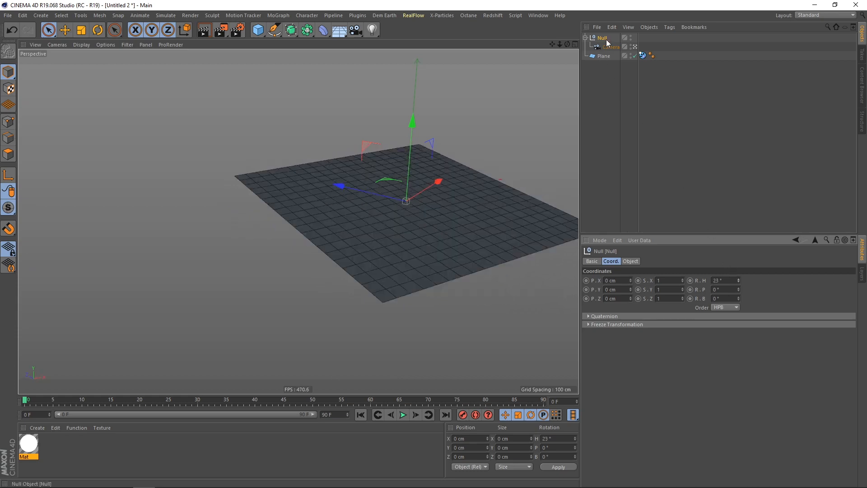
{"action": "left_click", "coordinate": [635, 47]}
Add a disc primitive at the origin of the scene.
{"action": "right_click_drag", "start_coordinate": [319, 158], "coordinate": [251, 208], "text": "alt"}
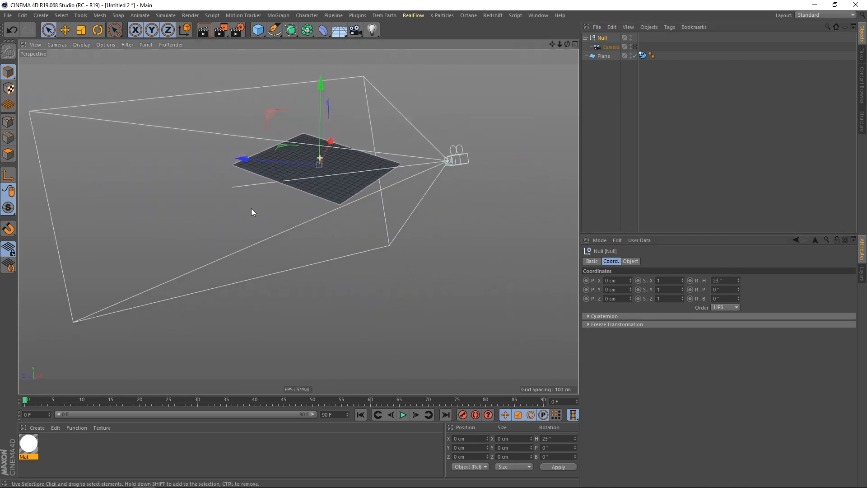
{"action": "left_click_drag", "start_coordinate": [251, 210], "coordinate": [315, 165], "text": "alt"}
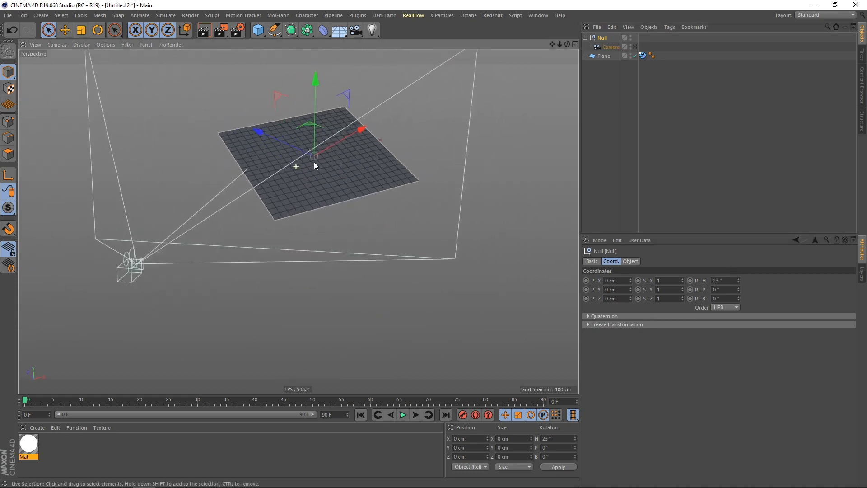
{"action": "middle_click_drag", "start_coordinate": [315, 165], "coordinate": [319, 193], "text": "alt"}
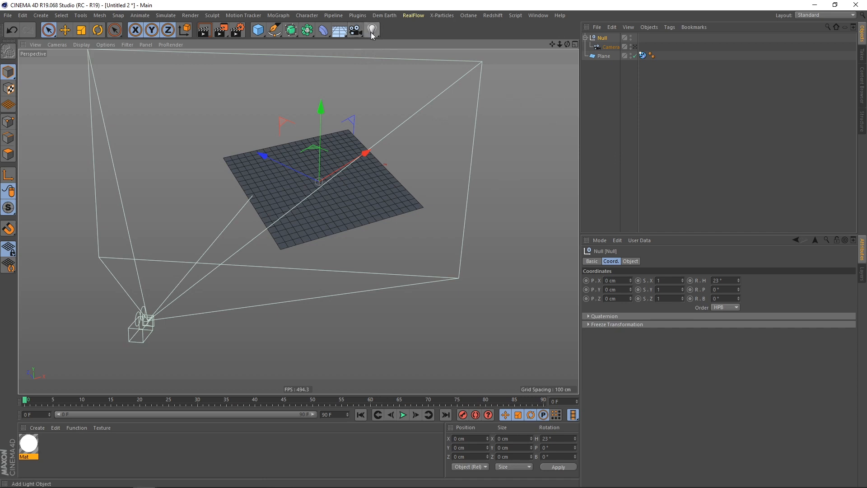
{"action": "left_click_drag", "start_coordinate": [261, 34], "coordinate": [298, 63]}
{"action": "scroll", "coordinate": [333, 182], "scroll_direction": "down", "scroll_amount": 3}
{"action": "left_click_drag", "start_coordinate": [333, 182], "coordinate": [311, 187], "text": "alt"}
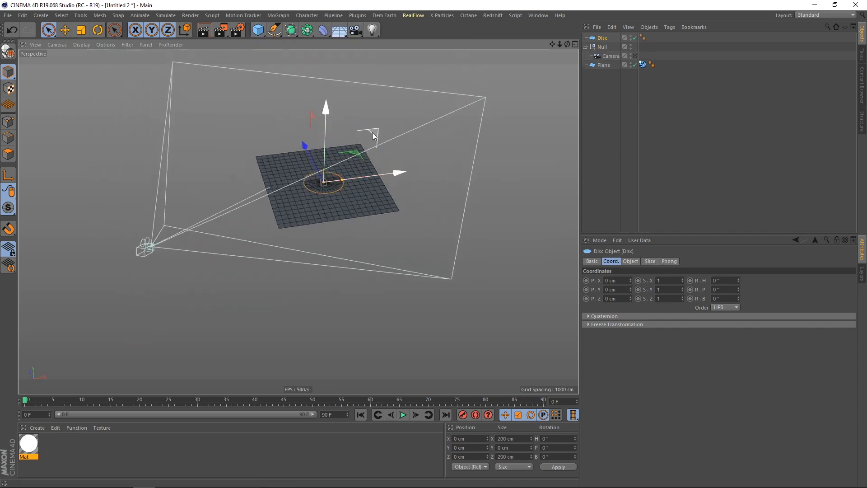
Move the disc beside the plane to about X 695 cm, Y 70 cm and rotate its bank to about -97°.
{"action": "left_click_drag", "start_coordinate": [373, 134], "coordinate": [500, 105]}
{"action": "middle_click_drag", "start_coordinate": [408, 145], "coordinate": [350, 157], "text": "alt"}
{"action": "left_click", "coordinate": [97, 30]}
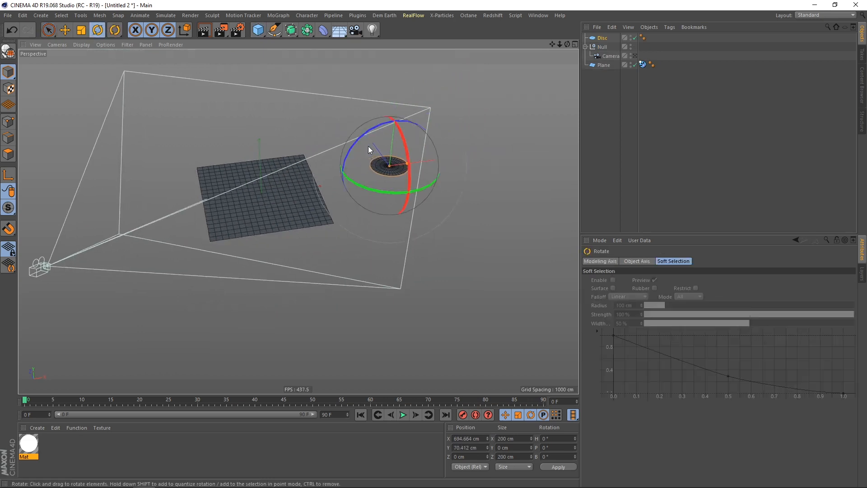
{"action": "left_click_drag", "start_coordinate": [370, 132], "coordinate": [440, 138]}
{"action": "left_click_drag", "start_coordinate": [354, 134], "coordinate": [319, 71]}
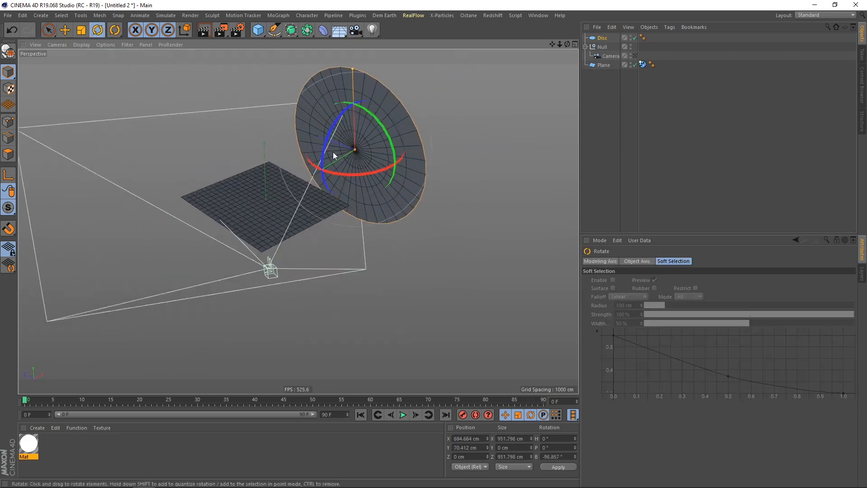
{"action": "scroll", "coordinate": [332, 151], "scroll_direction": "down", "scroll_amount": 5}
Set the disc's outer radius to 5000 cm, its rotation segments to 100 and its disc segments to 1.
{"action": "left_click", "coordinate": [602, 40]}
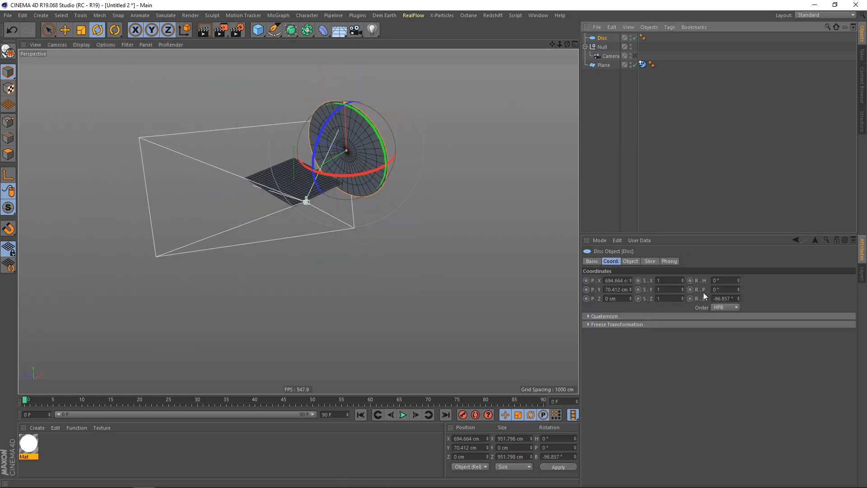
{"action": "left_click", "coordinate": [635, 263]}
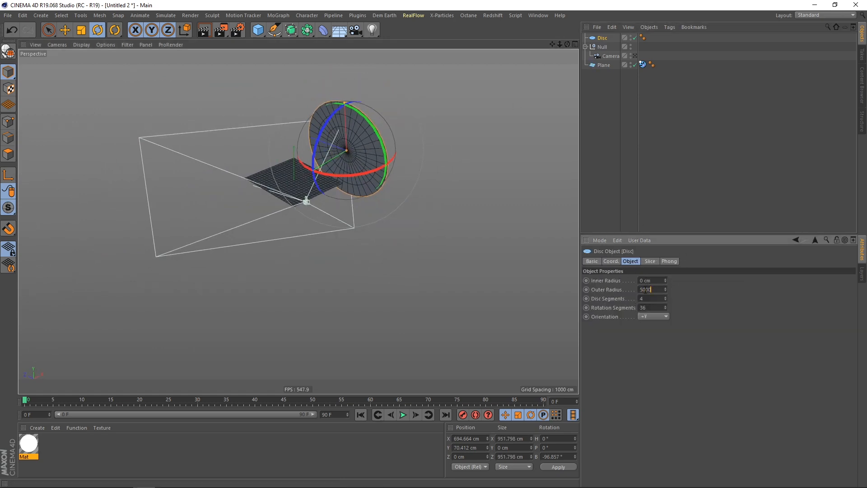
{"action": "key", "text": "Return"}
{"action": "left_click", "coordinate": [648, 298]}
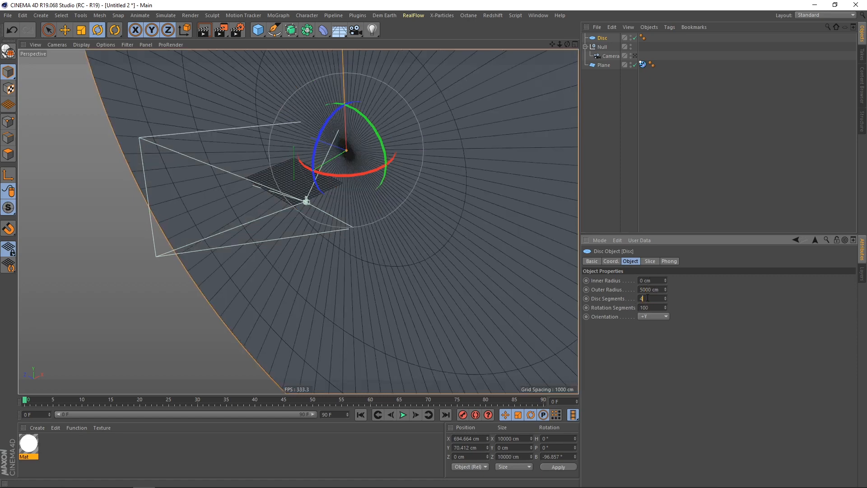
{"action": "key", "text": "Return"}
{"action": "scroll", "coordinate": [264, 149], "scroll_direction": "down", "scroll_amount": 5}
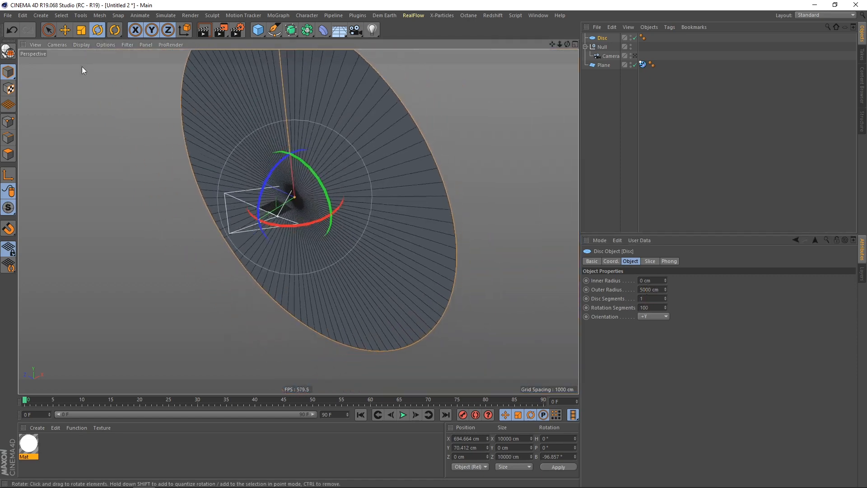
Switch the viewport display to shading without wireframe lines.
{"action": "left_click", "coordinate": [81, 44]}
{"action": "left_click", "coordinate": [102, 58]}
{"action": "left_click_drag", "start_coordinate": [264, 178], "coordinate": [229, 204], "text": "alt"}
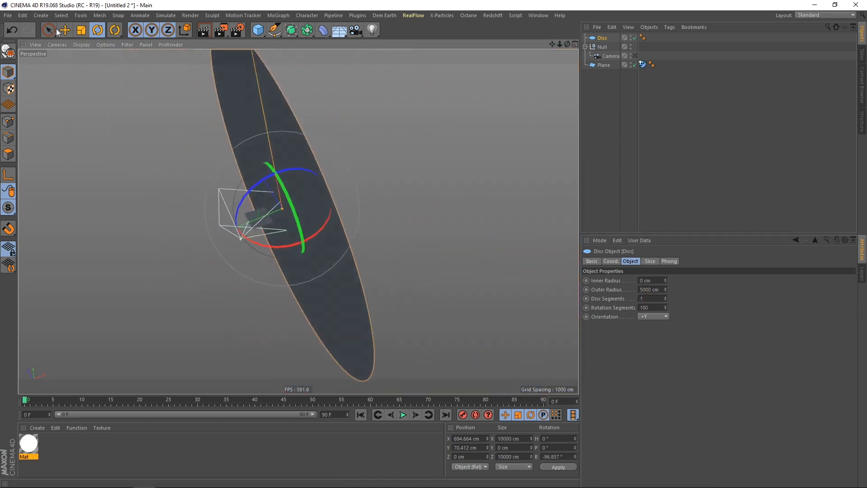
Move the disc farther away from the plane, to about X 5033 cm and Y 592 cm.
{"action": "left_click_drag", "start_coordinate": [54, 31], "coordinate": [70, 43]}
{"action": "middle_click_drag", "start_coordinate": [250, 207], "coordinate": [269, 209], "text": "alt"}
{"action": "left_click_drag", "start_coordinate": [234, 240], "coordinate": [366, 174]}
{"action": "left_click_drag", "start_coordinate": [259, 207], "coordinate": [313, 169], "text": "alt"}
{"action": "right_click_drag", "start_coordinate": [348, 156], "coordinate": [275, 204], "text": "alt"}
{"action": "left_click_drag", "start_coordinate": [407, 146], "coordinate": [343, 174], "text": "alt"}
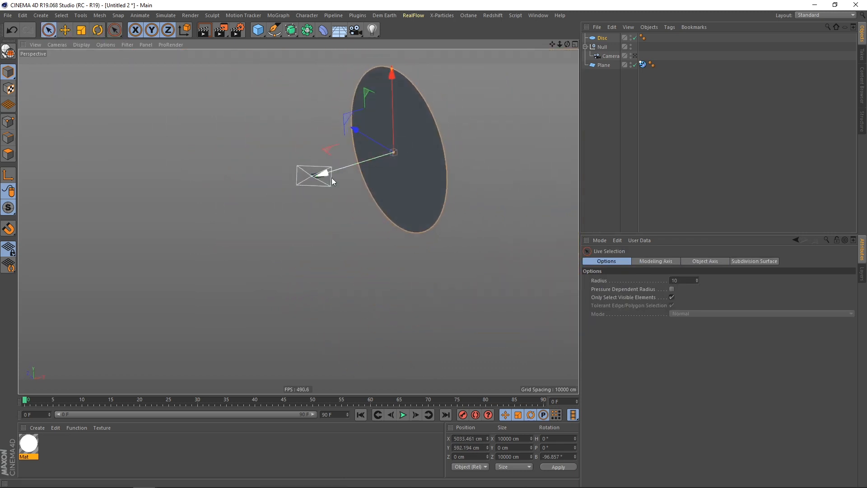
Apply the white Mat material to the disc and check its luminance channel in the Material Editor.
{"action": "left_click_drag", "start_coordinate": [28, 448], "coordinate": [403, 163]}
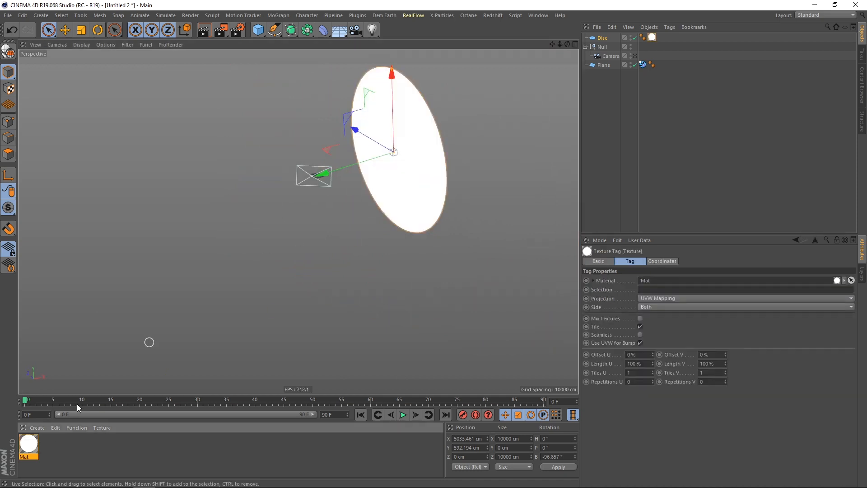
{"action": "left_click", "coordinate": [24, 452]}
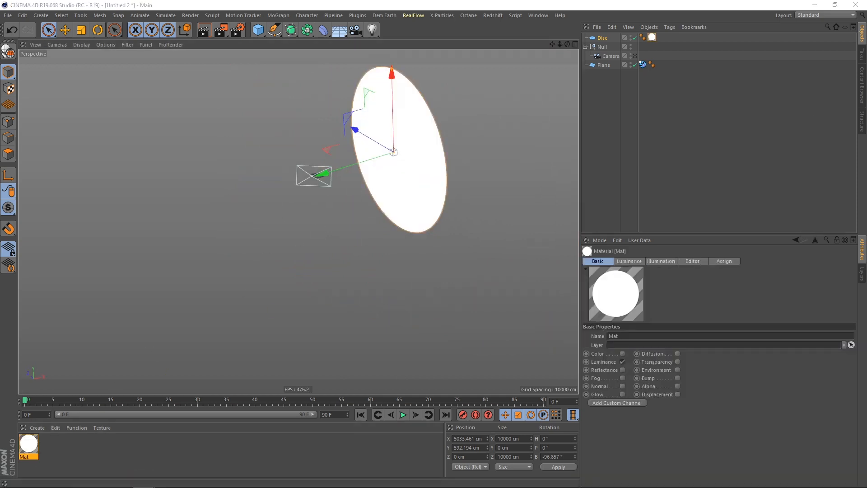
{"action": "left_click_drag", "start_coordinate": [510, 137], "coordinate": [542, 100]}
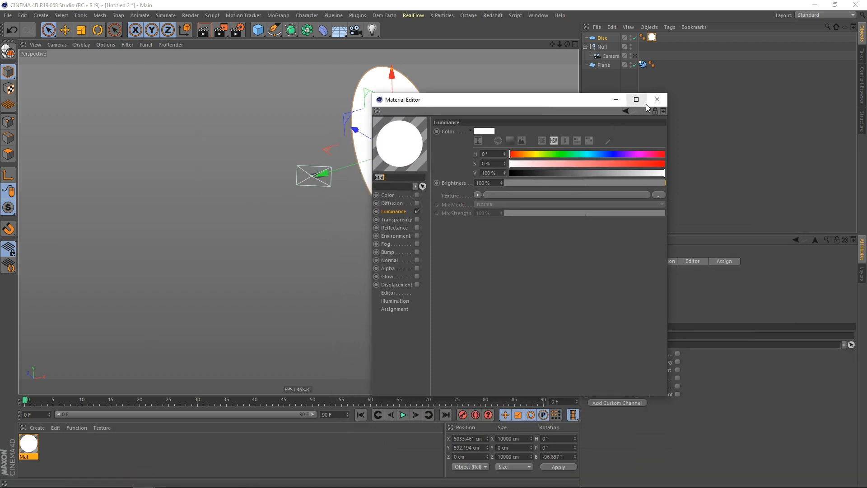
{"action": "left_click", "coordinate": [657, 100]}
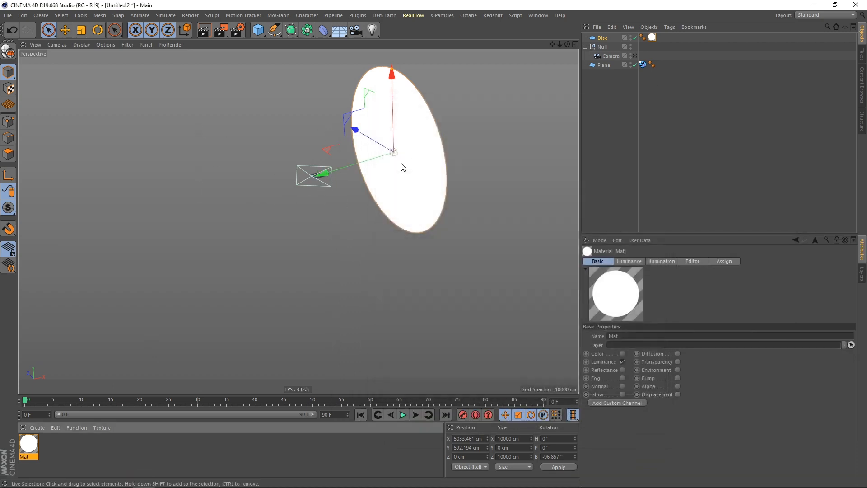
Raise the disc above the plane to about X 4312 cm and Y 3676 cm.
{"action": "left_click_drag", "start_coordinate": [403, 167], "coordinate": [306, 167], "text": "alt"}
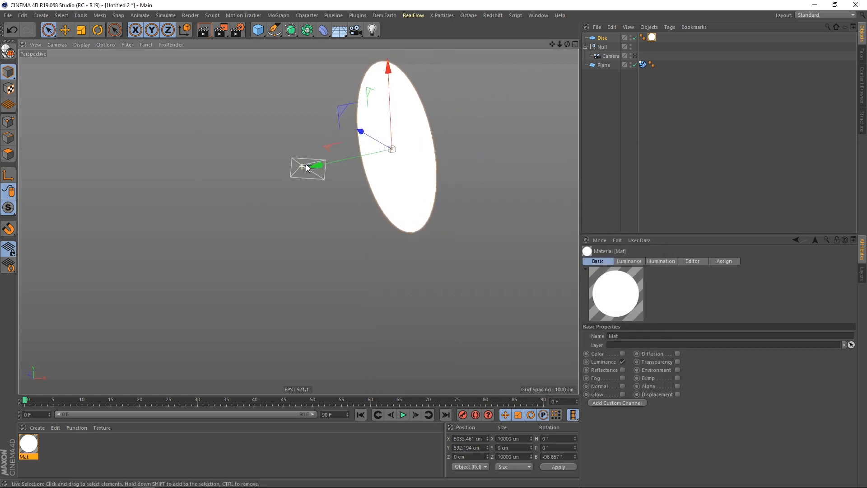
{"action": "scroll", "coordinate": [306, 167], "scroll_direction": "up", "scroll_amount": 3}
{"action": "middle_click_drag", "start_coordinate": [412, 129], "coordinate": [412, 155], "text": "alt"}
{"action": "left_click_drag", "start_coordinate": [366, 127], "coordinate": [361, 66]}
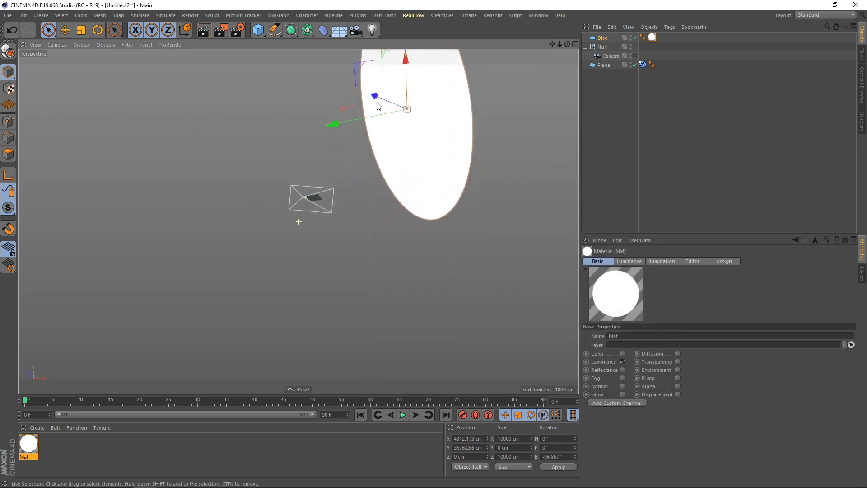
{"action": "middle_click_drag", "start_coordinate": [377, 102], "coordinate": [387, 146], "text": "alt"}
Tilt the disc down towards the plane with a bank of about -114°.
{"action": "left_click", "coordinate": [97, 31]}
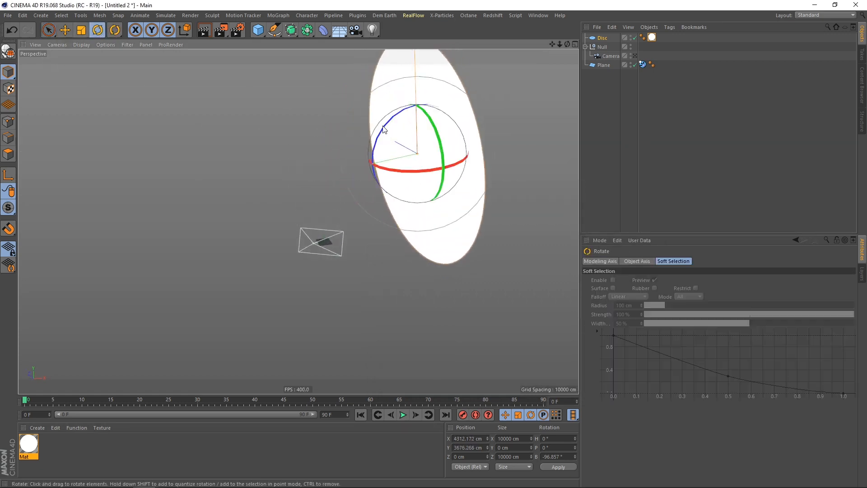
{"action": "left_click_drag", "start_coordinate": [383, 126], "coordinate": [374, 146]}
{"action": "left_click_drag", "start_coordinate": [383, 153], "coordinate": [351, 167], "text": "alt"}
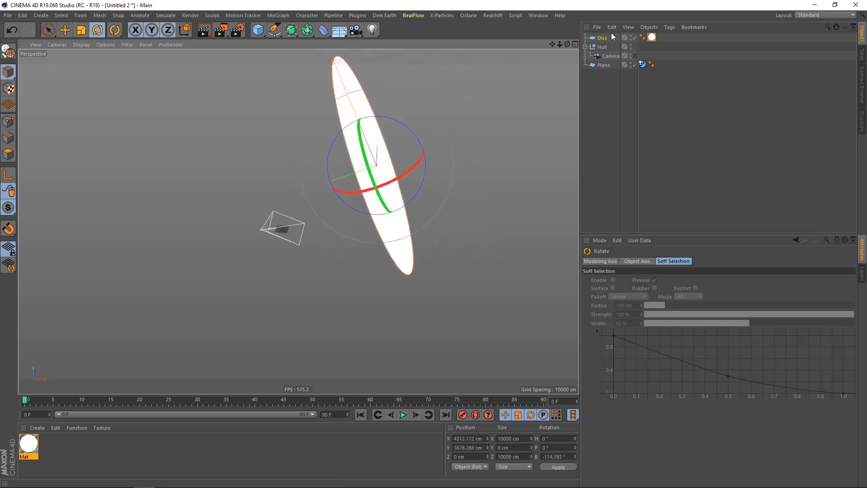
Duplicate the disc and move the copy along the world axes to the plane's opposite side, at about X -5239 cm and Z 73 cm.
{"action": "left_click", "coordinate": [612, 71]}
{"action": "left_click_drag", "start_coordinate": [606, 44], "coordinate": [605, 44], "text": "ctrl"}
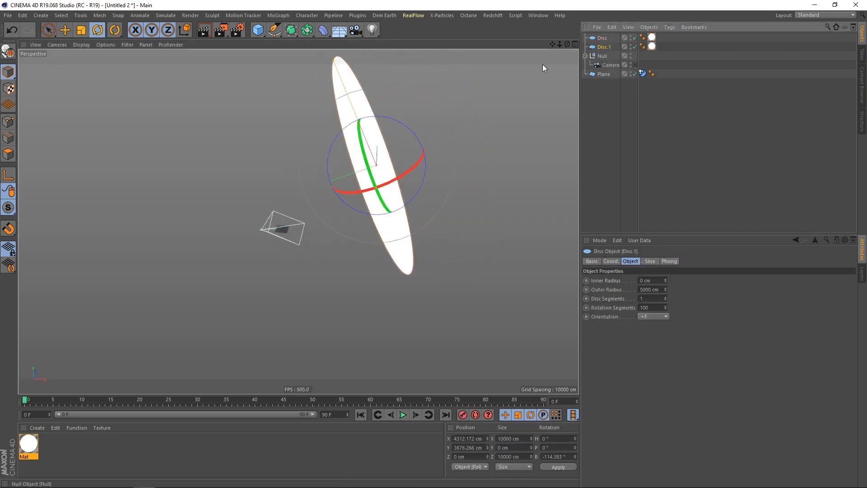
{"action": "left_click", "coordinate": [48, 30]}
{"action": "left_click", "coordinate": [72, 45]}
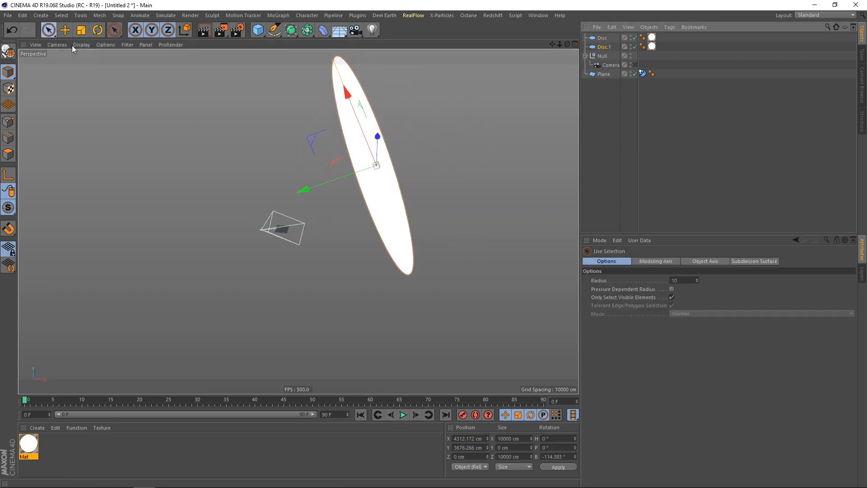
{"action": "left_click", "coordinate": [184, 30]}
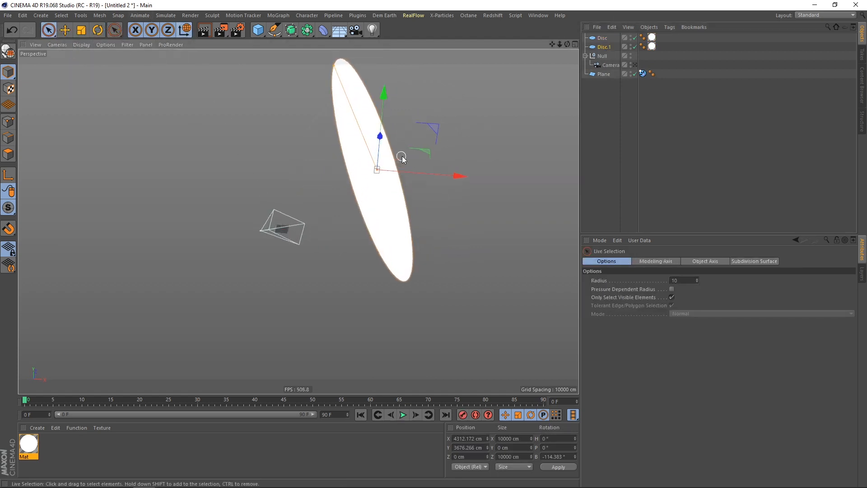
{"action": "left_click_drag", "start_coordinate": [457, 176], "coordinate": [230, 135]}
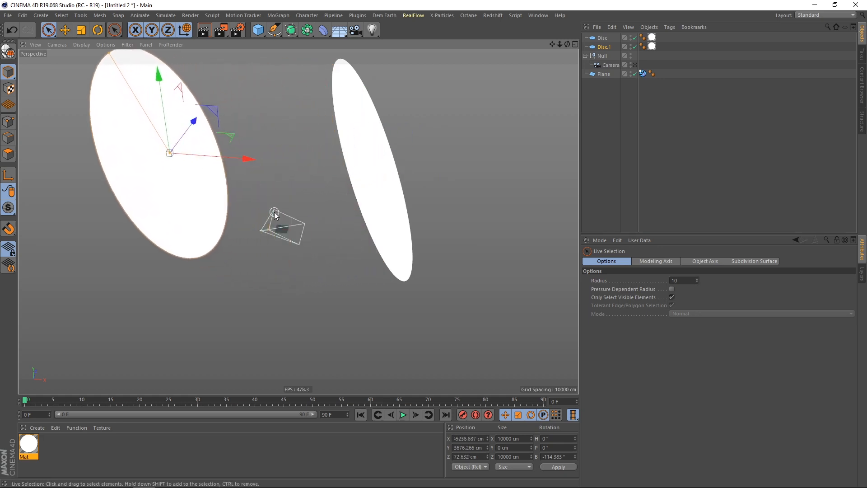
{"action": "mouse_move", "coordinate": [279, 231]}
{"action": "left_mouse_down", "text": "alt"}
{"action": "mouse_move", "coordinate": [312, 208]}
{"action": "mouse_move", "coordinate": [286, 215]}
{"action": "left_mouse_up", "text": "alt"}
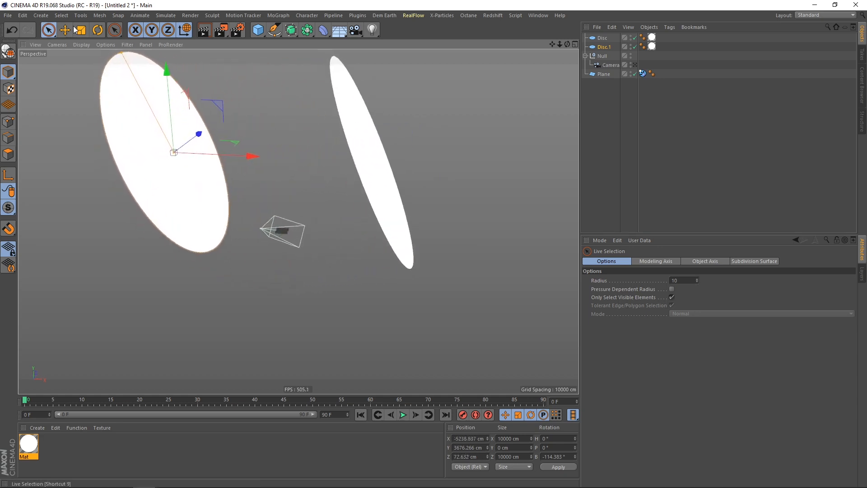
Rotate the copied disc's heading to about 174° so it faces the plane.
{"action": "left_click", "coordinate": [98, 29]}
{"action": "left_click", "coordinate": [187, 31]}
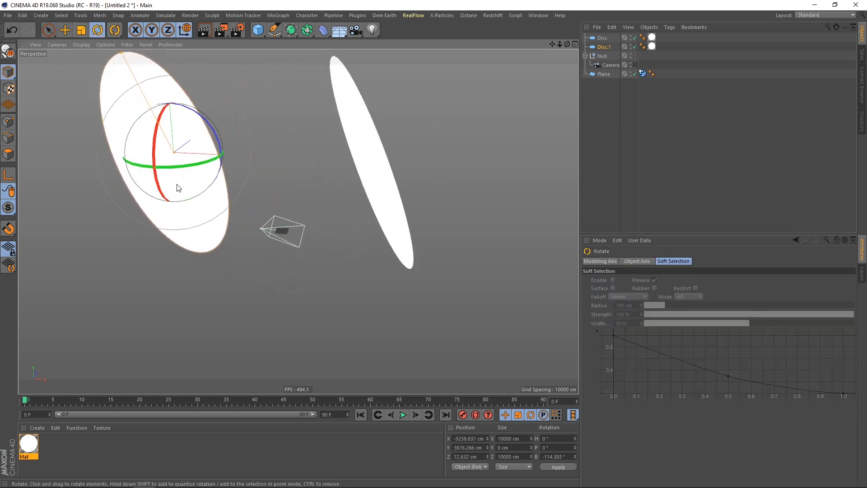
{"action": "left_click_drag", "start_coordinate": [172, 168], "coordinate": [373, 57]}
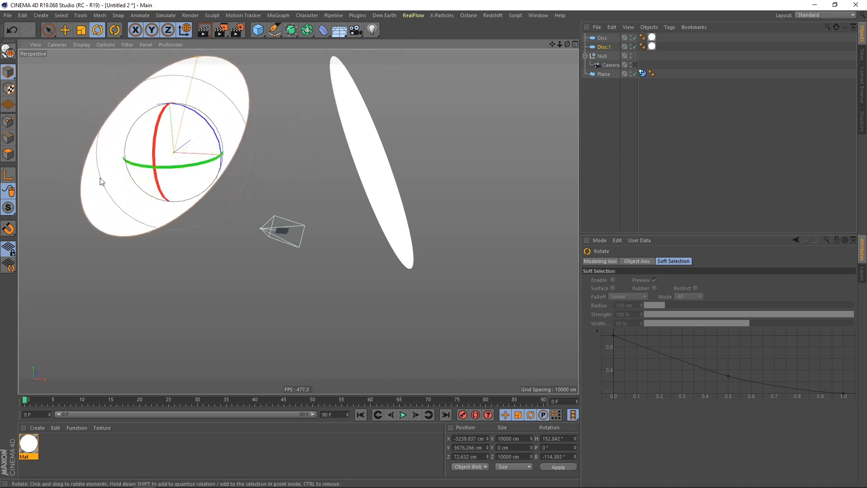
{"action": "left_click_drag", "start_coordinate": [164, 168], "coordinate": [188, 163]}
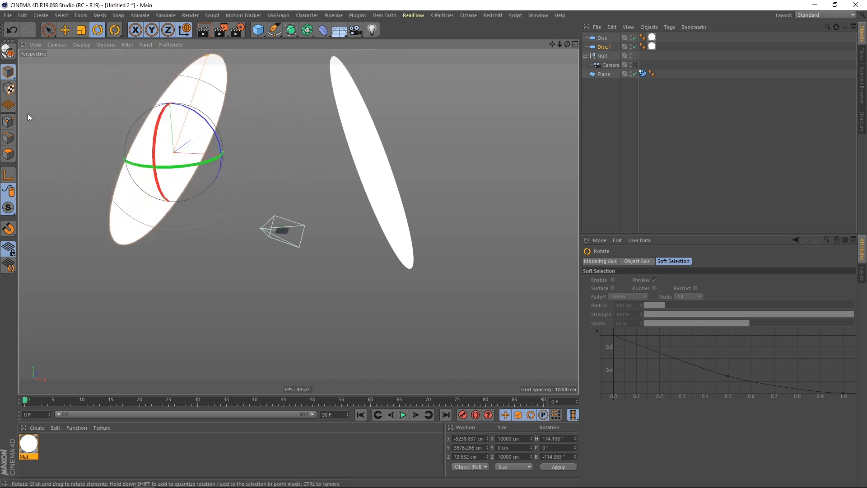
Shrink the copied disc's outer radius to about 3518 cm and set its inner radius to 1000 cm.
{"action": "left_click", "coordinate": [49, 30]}
{"action": "left_click_drag", "start_coordinate": [298, 238], "coordinate": [154, 193], "text": "alt"}
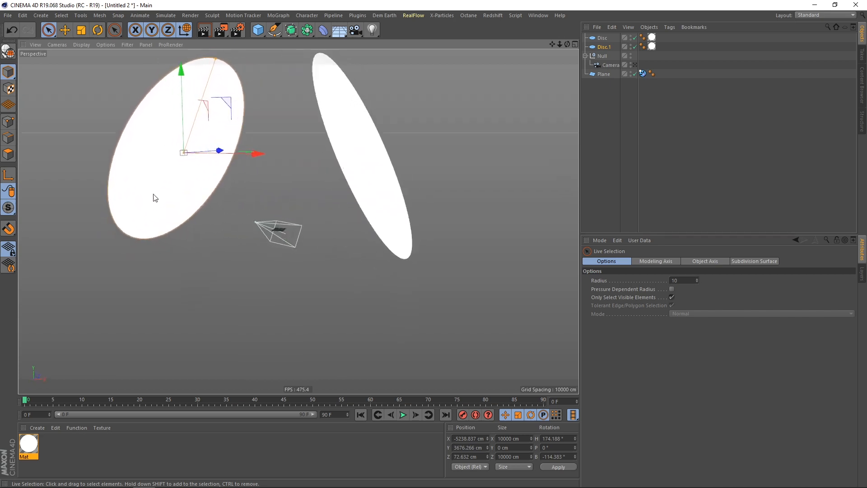
{"action": "left_click", "coordinate": [154, 194]}
{"action": "left_click_drag", "start_coordinate": [215, 59], "coordinate": [207, 88]}
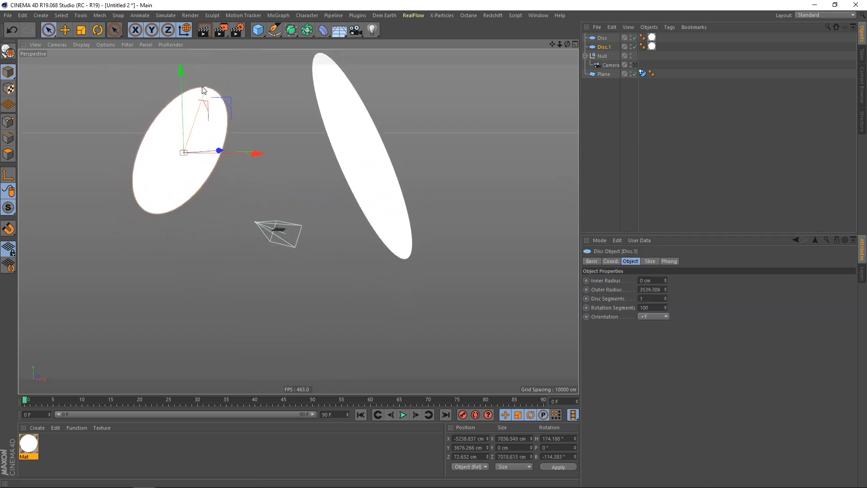
{"action": "left_click", "coordinate": [653, 281]}
{"action": "type", "text": "1000"}
{"action": "key", "text": "Return"}
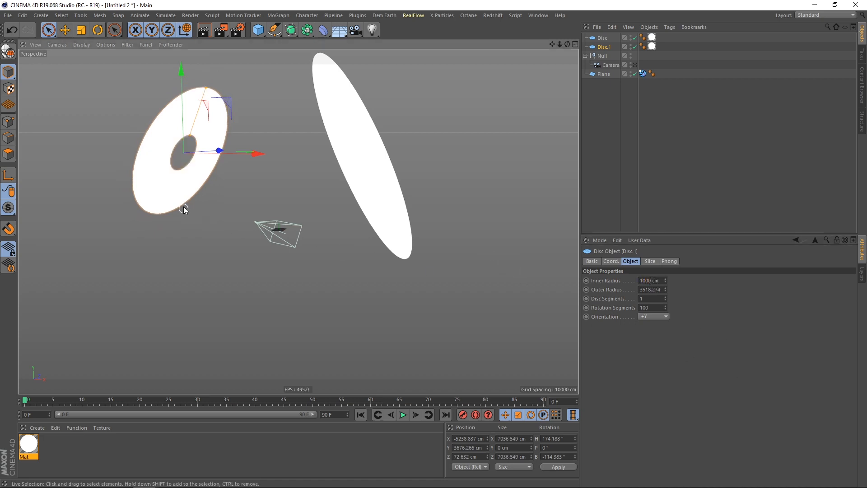
{"action": "left_click_drag", "start_coordinate": [183, 207], "coordinate": [244, 145], "text": "alt"}
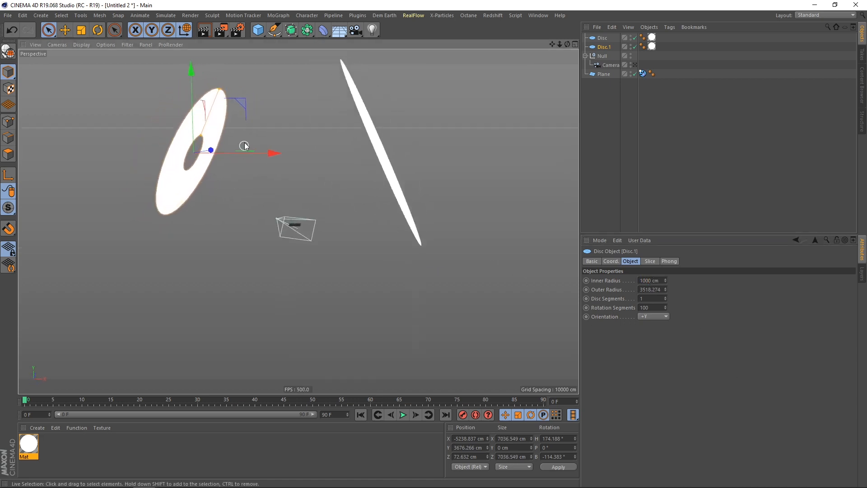
Deselect the disc and review the Subframe Steps, Collisions, Iterations and Accuracy values in the project's X-Particles dynamics settings.
{"action": "left_click", "coordinate": [622, 176]}
{"action": "right_click_drag", "start_coordinate": [298, 229], "coordinate": [489, 233], "text": "alt"}
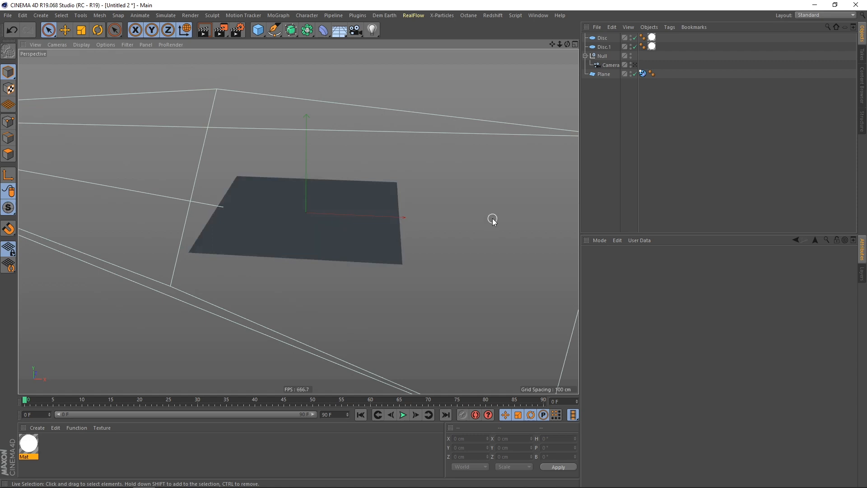
{"action": "key", "text": "ctrl+d"}
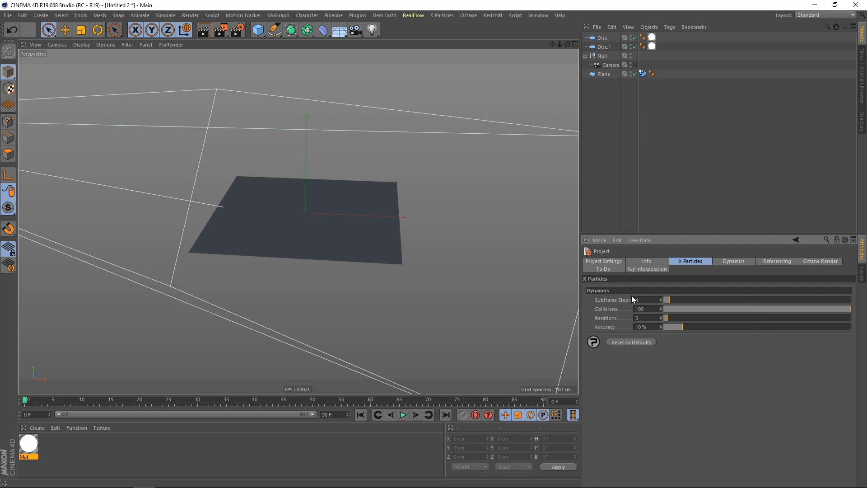
{"action": "left_click_drag", "start_coordinate": [305, 235], "coordinate": [291, 257], "text": "alt"}
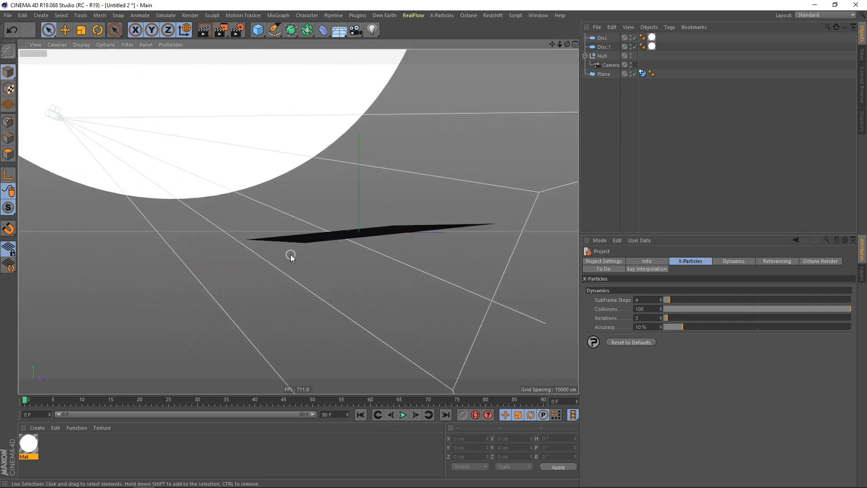
{"action": "left_click_drag", "start_coordinate": [411, 304], "coordinate": [368, 243], "text": "alt"}
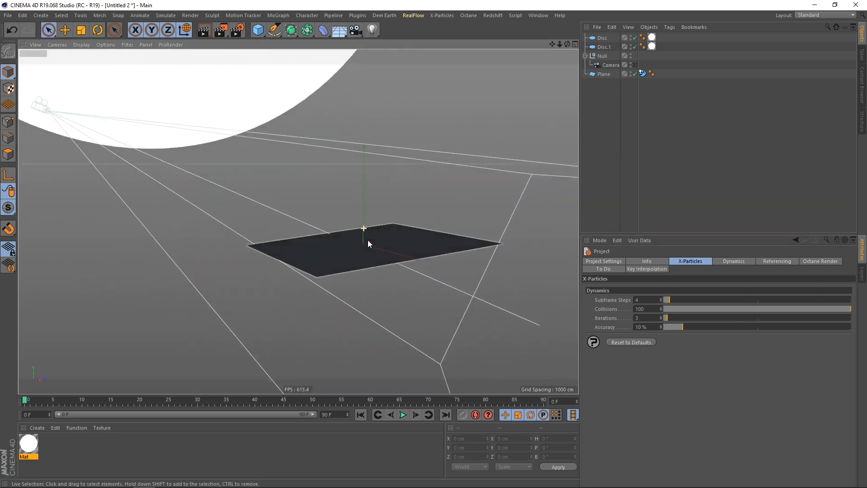
{"action": "scroll", "coordinate": [379, 258], "scroll_direction": "up", "scroll_amount": 2}
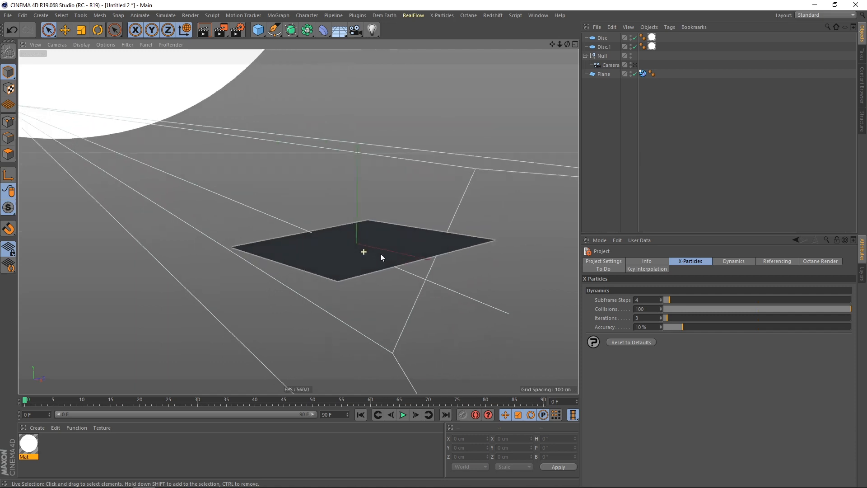
{"action": "double_click", "coordinate": [649, 299]}
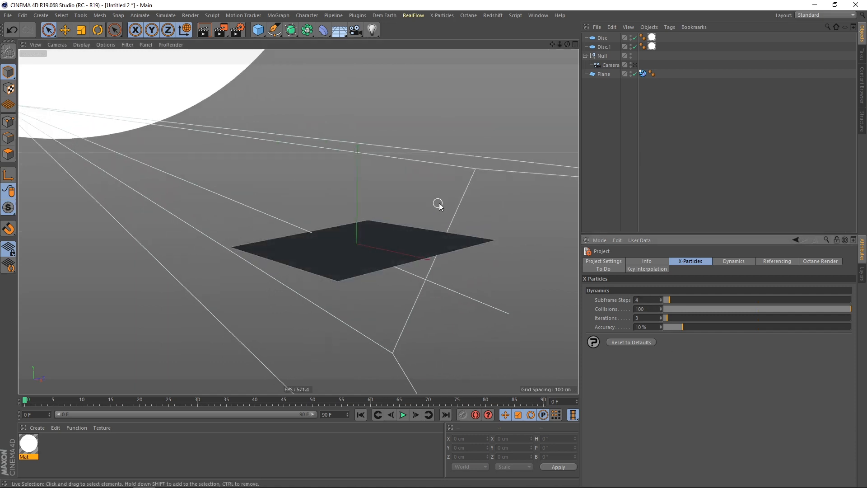
{"action": "left_click_drag", "start_coordinate": [437, 202], "coordinate": [356, 236], "text": "alt"}
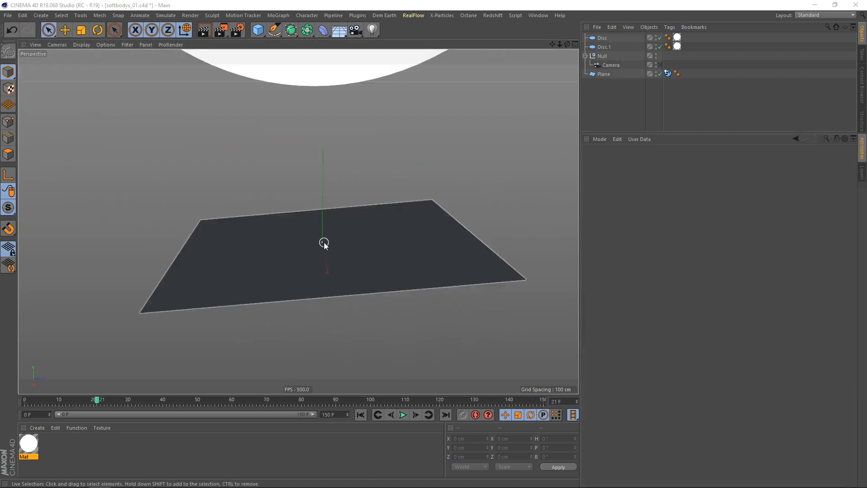
{"action": "right_click_drag", "start_coordinate": [324, 242], "coordinate": [283, 259], "text": "alt"}
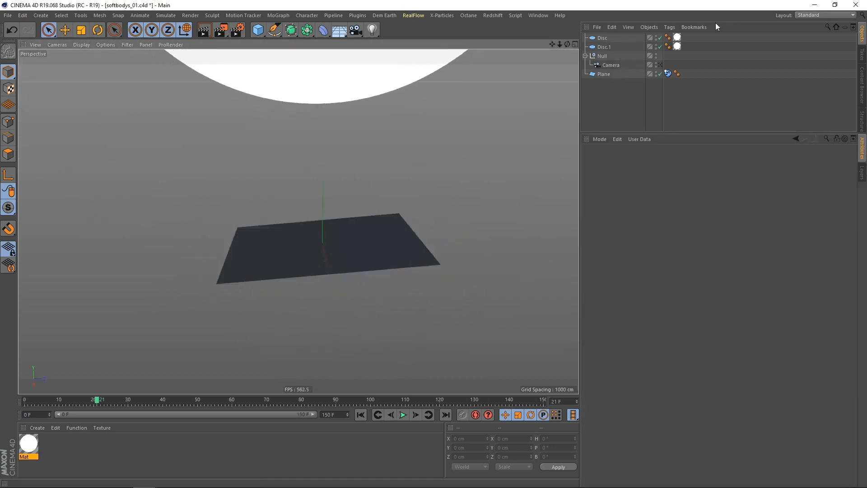
{"action": "left_click_drag", "start_coordinate": [356, 252], "coordinate": [321, 253], "text": "alt"}
{"action": "right_click_drag", "start_coordinate": [322, 253], "coordinate": [398, 213], "text": "alt"}
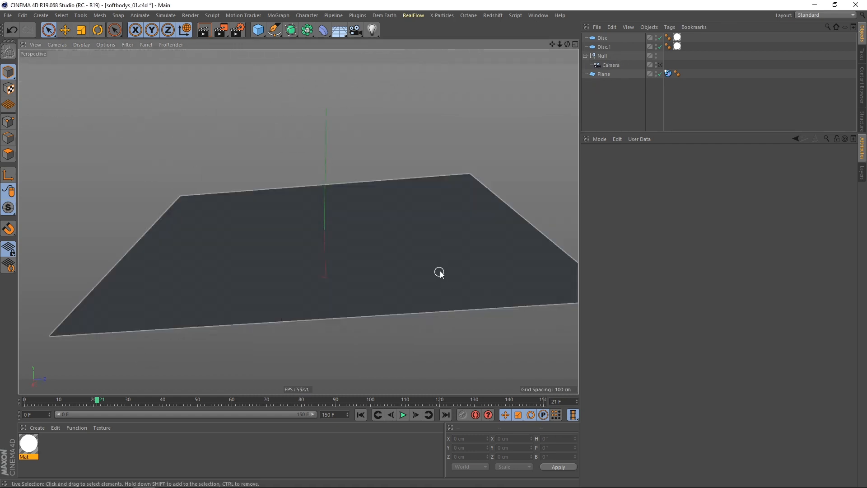
{"action": "middle_click_drag", "start_coordinate": [439, 273], "coordinate": [438, 251], "text": "alt"}
{"action": "right_click_drag", "start_coordinate": [432, 244], "coordinate": [413, 248], "text": "alt"}
{"action": "middle_click_drag", "start_coordinate": [348, 244], "coordinate": [391, 240], "text": "alt"}
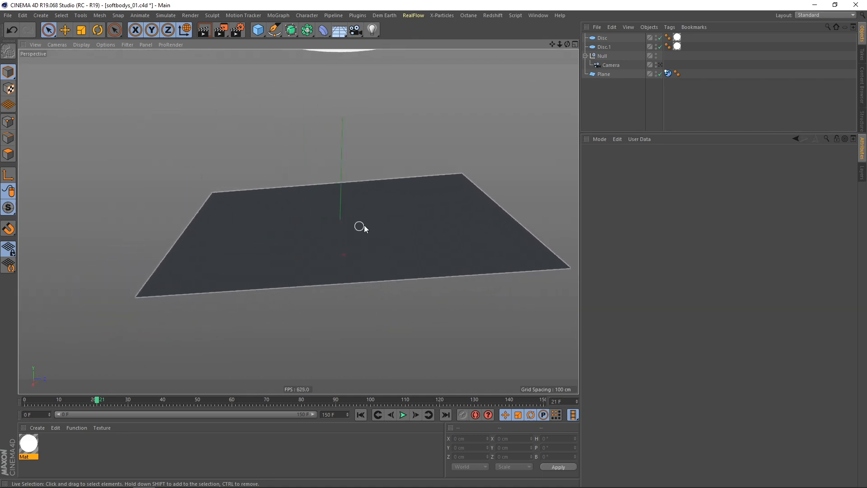
{"action": "right_click_drag", "start_coordinate": [360, 226], "coordinate": [386, 216], "text": "alt"}
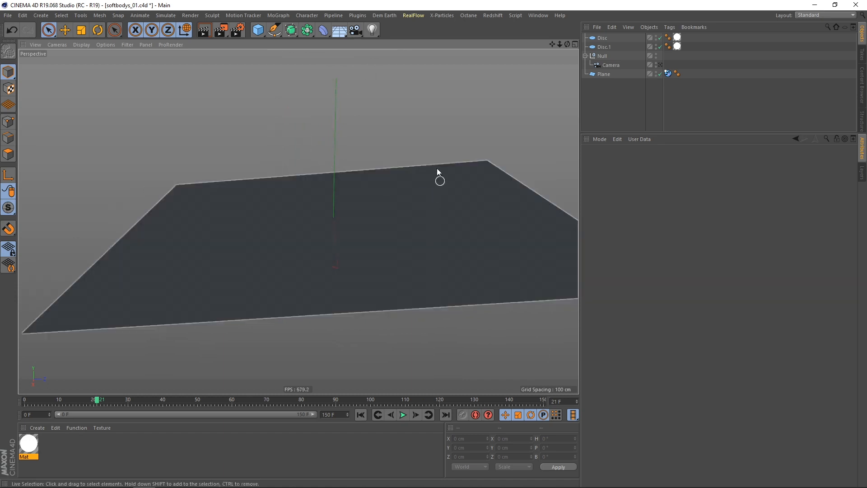
Add an X-Particles emitter above the plane at about Y 270 cm and Z -339 cm, and rename it xpEmitter_rain.
{"action": "left_click", "coordinate": [442, 15]}
{"action": "left_click", "coordinate": [451, 59]}
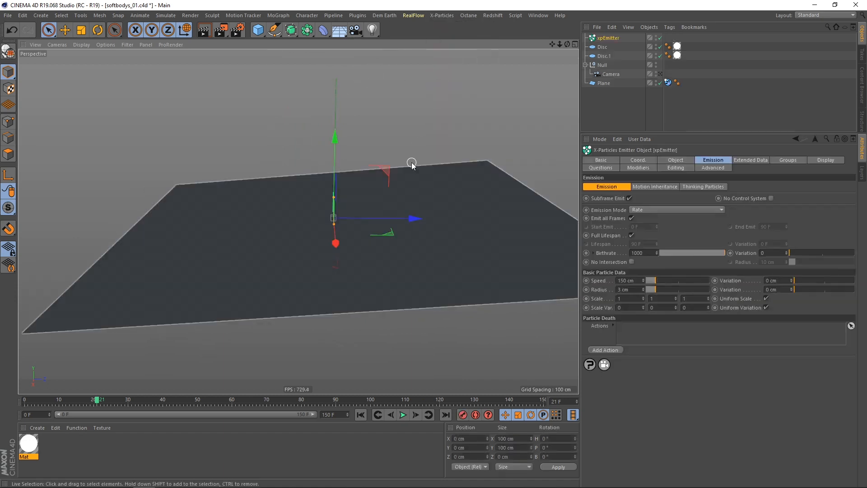
{"action": "right_click_drag", "start_coordinate": [411, 164], "coordinate": [415, 145], "text": "alt"}
{"action": "left_click_drag", "start_coordinate": [414, 145], "coordinate": [331, 87]}
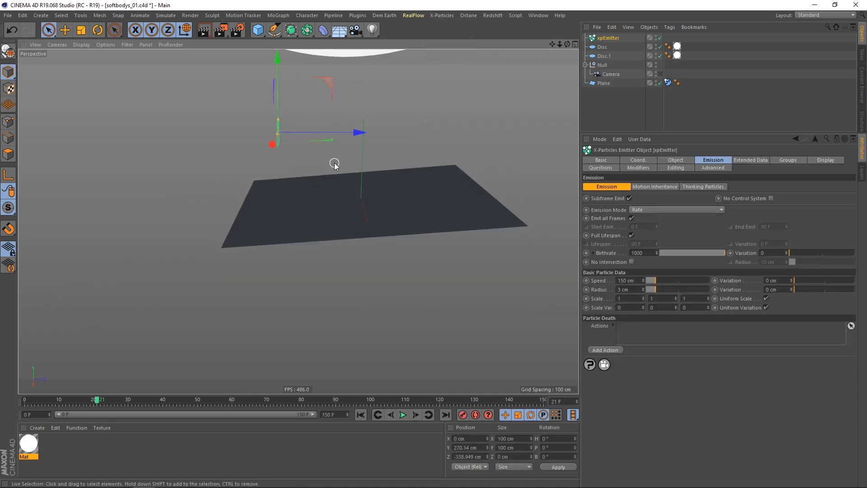
{"action": "left_click_drag", "start_coordinate": [334, 164], "coordinate": [337, 185], "text": "alt"}
{"action": "double_click", "coordinate": [618, 39]}
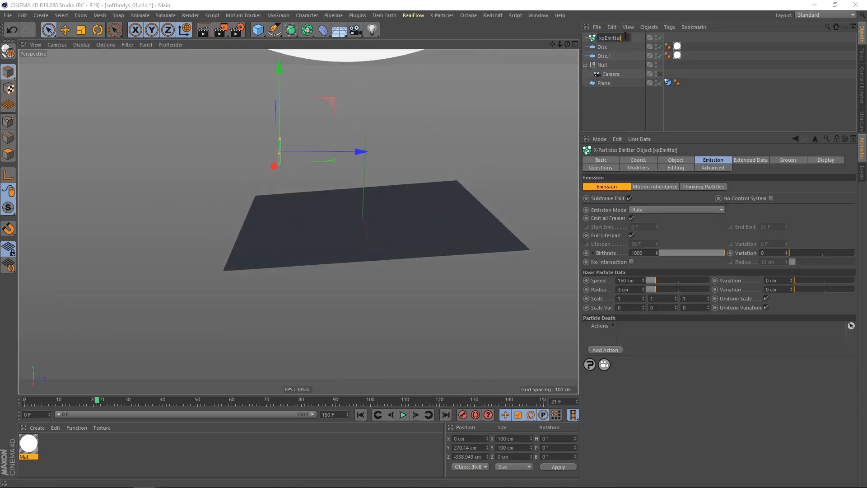
{"action": "key", "text": "Return"}
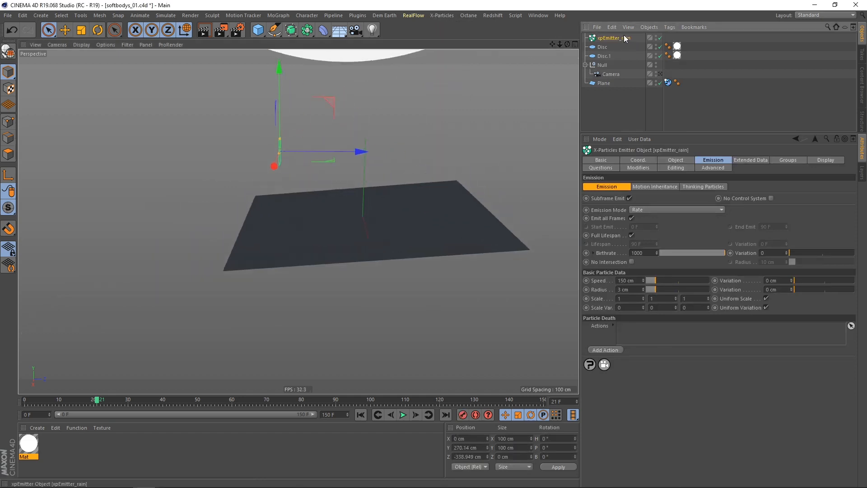
Rotate the rain emitter's pitch to -90° so it emits downward, and shift it to about Y 295 cm and Z -294 cm.
{"action": "middle_click_drag", "start_coordinate": [302, 195], "coordinate": [282, 203], "text": "alt"}
{"action": "left_click", "coordinate": [97, 30]}
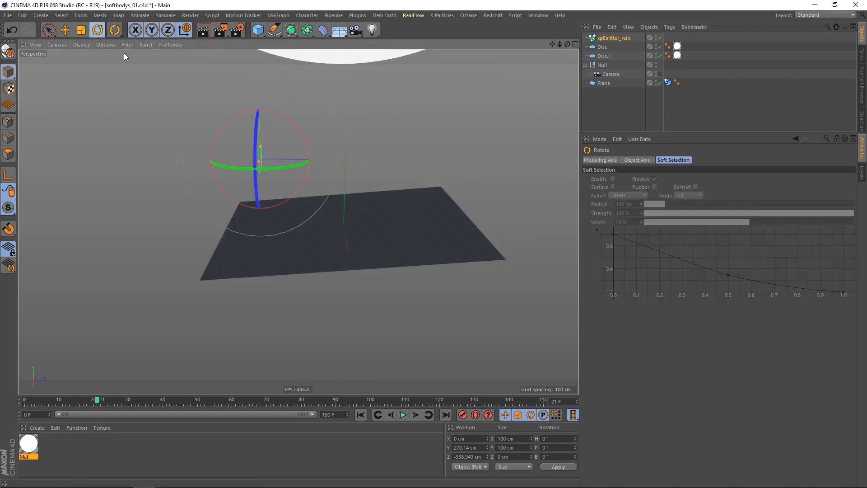
{"action": "left_click_drag", "start_coordinate": [286, 126], "coordinate": [307, 200]}
{"action": "left_click_drag", "start_coordinate": [49, 32], "coordinate": [66, 42]}
{"action": "left_click_drag", "start_coordinate": [292, 245], "coordinate": [296, 188], "text": "alt"}
{"action": "left_click_drag", "start_coordinate": [311, 118], "coordinate": [323, 112]}
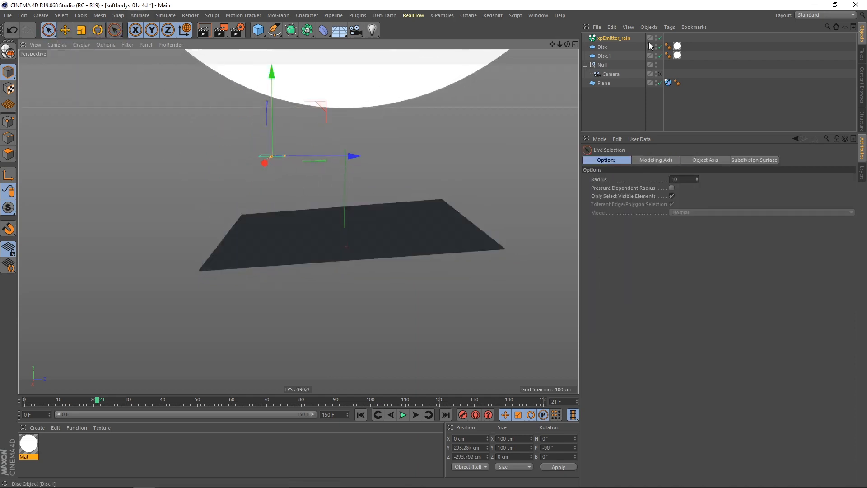
Set the rain emitter's rectangular shape to 700 cm wide and 700 cm high.
{"action": "left_click", "coordinate": [633, 38]}
{"action": "left_click", "coordinate": [674, 161]}
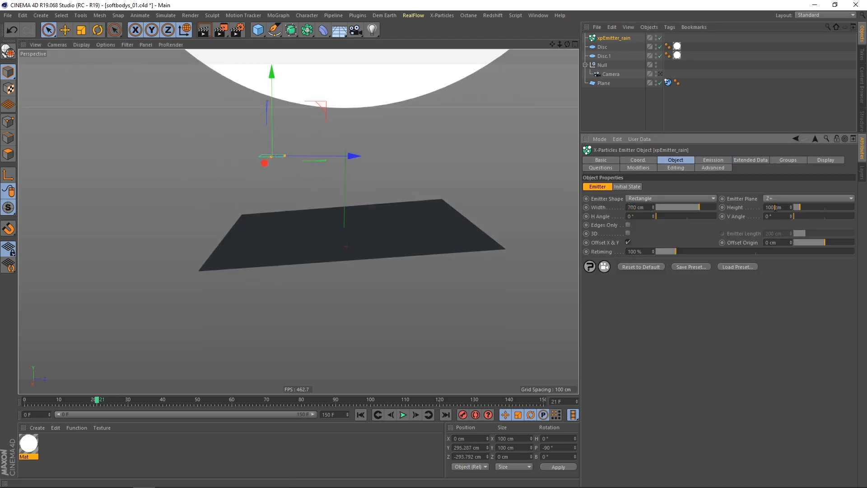
{"action": "type", "text": "0"}
{"action": "key", "text": "Return"}
{"action": "left_click_drag", "start_coordinate": [292, 225], "coordinate": [296, 242], "text": "alt"}
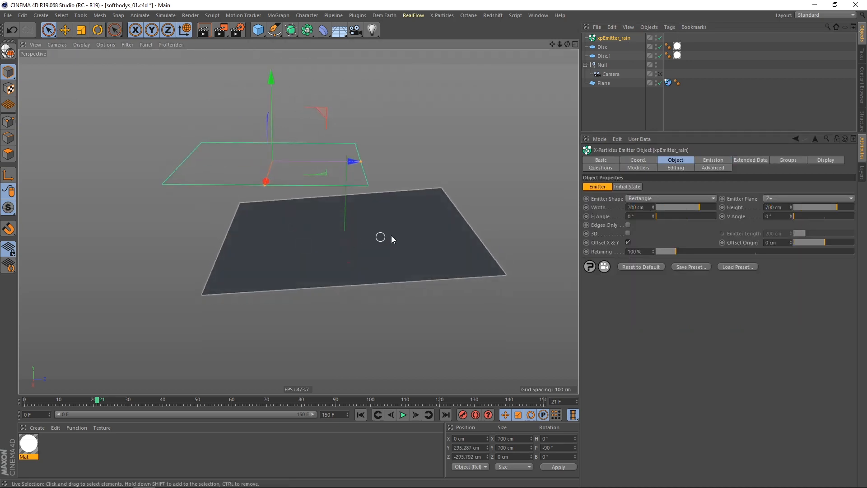
Check the plane's dimensions, and move the rain emitter higher above it to about Y 416 cm and Z -331 cm.
{"action": "left_click", "coordinate": [393, 212]}
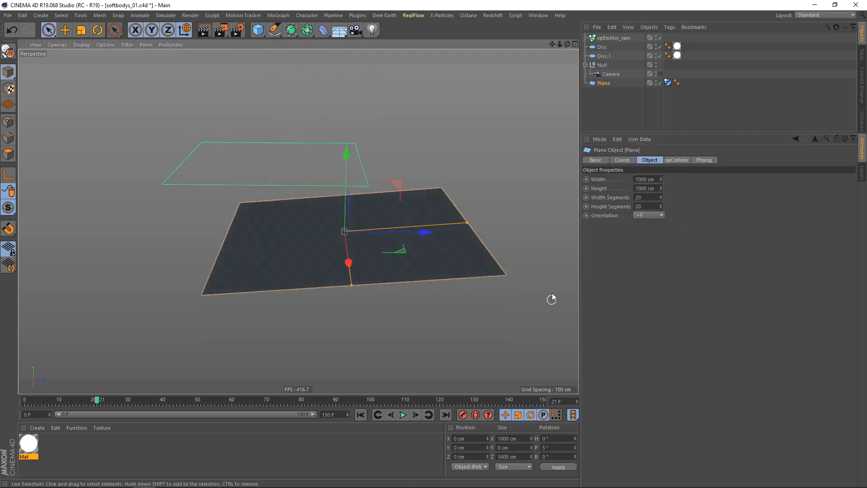
{"action": "left_click_drag", "start_coordinate": [348, 229], "coordinate": [358, 226], "text": "alt"}
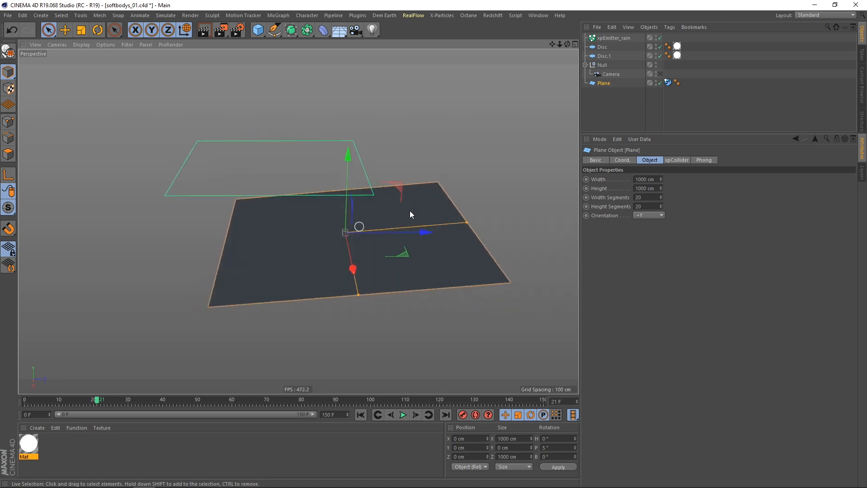
{"action": "left_click", "coordinate": [613, 38]}
{"action": "left_click_drag", "start_coordinate": [367, 224], "coordinate": [354, 216], "text": "alt"}
{"action": "left_click_drag", "start_coordinate": [364, 200], "coordinate": [336, 151], "text": "alt"}
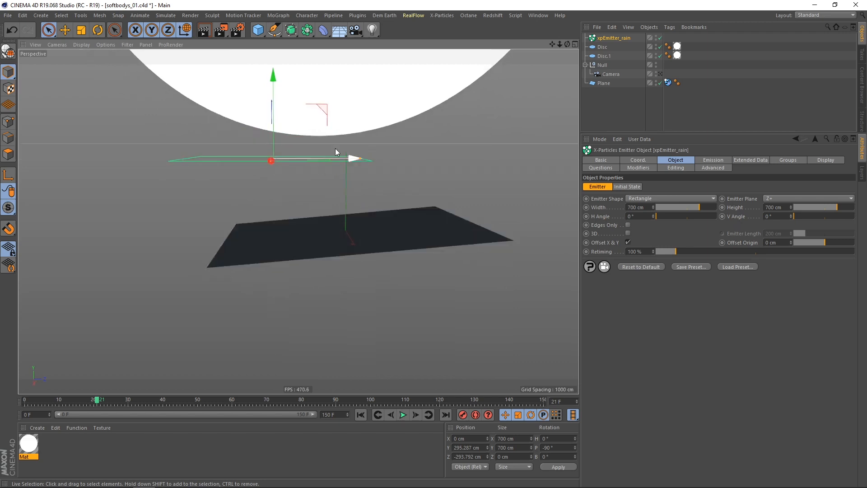
{"action": "left_click_drag", "start_coordinate": [322, 108], "coordinate": [311, 76]}
{"action": "left_click_drag", "start_coordinate": [315, 190], "coordinate": [318, 242], "text": "alt"}
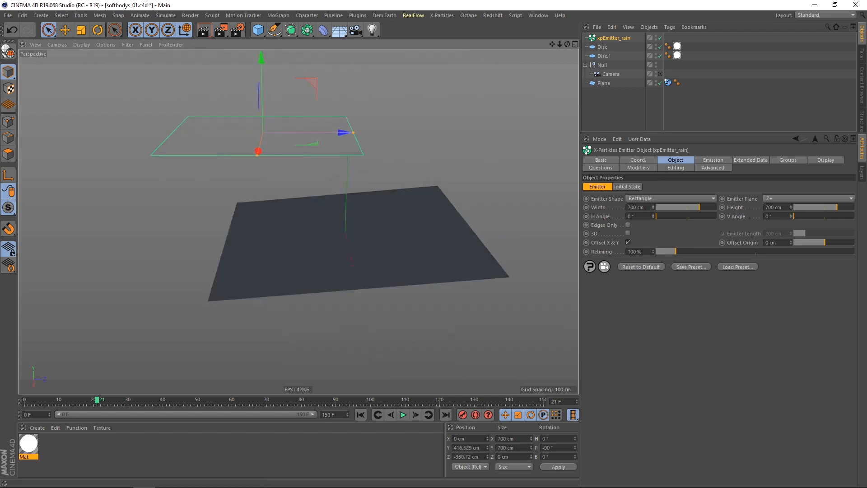
Play the simulation and set the rain emitter's particle speed to 0 cm.
{"action": "left_click", "coordinate": [402, 415]}
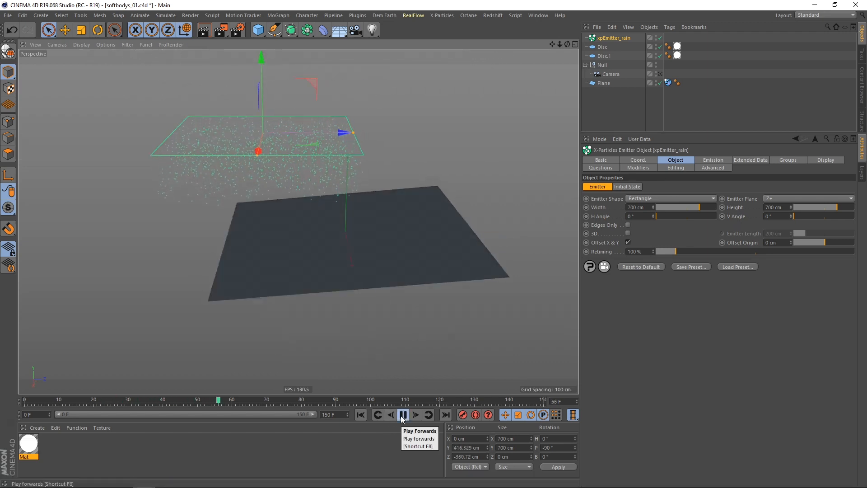
{"action": "mouse_move", "coordinate": [318, 242]}
{"action": "left_mouse_down", "text": "alt"}
{"action": "mouse_move", "coordinate": [287, 229]}
{"action": "mouse_move", "coordinate": [321, 228]}
{"action": "mouse_move", "coordinate": [319, 219]}
{"action": "mouse_move", "coordinate": [320, 239]}
{"action": "mouse_move", "coordinate": [306, 250]}
{"action": "mouse_move", "coordinate": [318, 238]}
{"action": "left_mouse_up", "text": "alt"}
{"action": "left_click_drag", "start_coordinate": [302, 291], "coordinate": [303, 285], "text": "alt"}
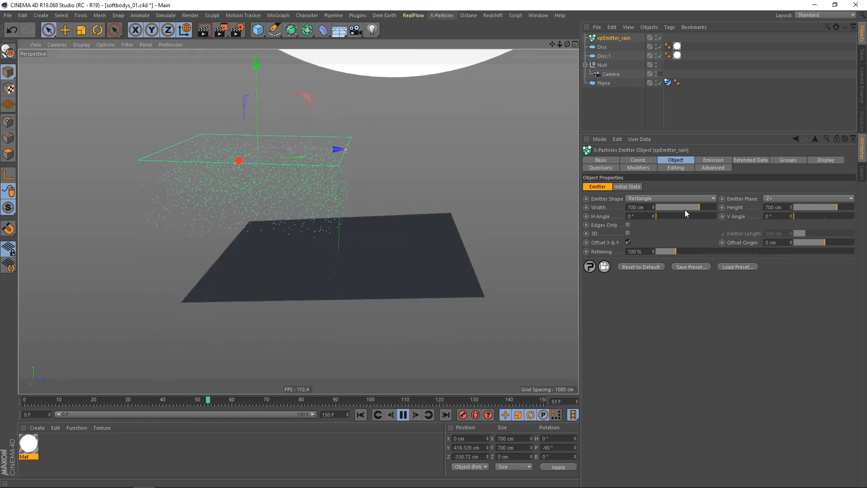
{"action": "left_click", "coordinate": [711, 160]}
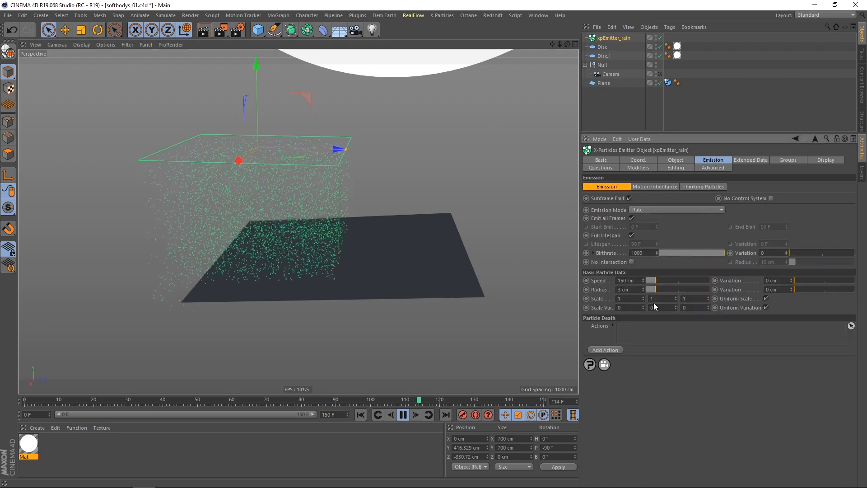
{"action": "double_click", "coordinate": [625, 281]}
{"action": "type", "text": "0"}
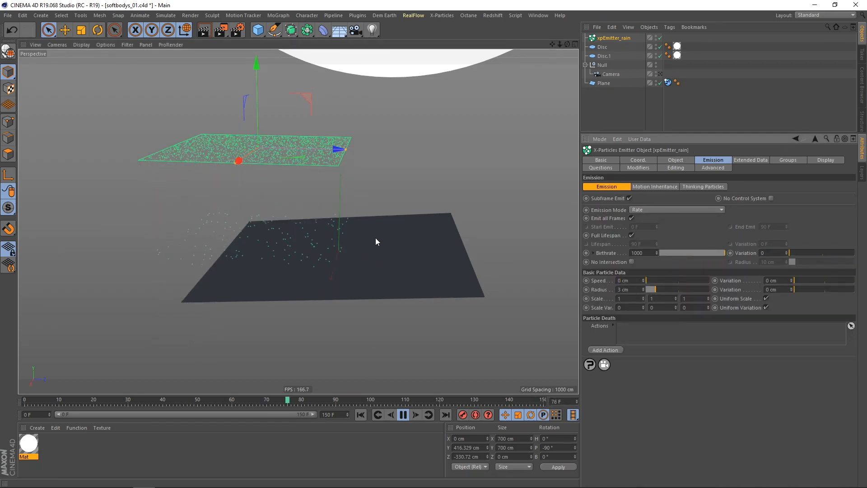
Add an xpGravity motion modifier and show its object properties.
{"action": "left_click", "coordinate": [441, 16]}
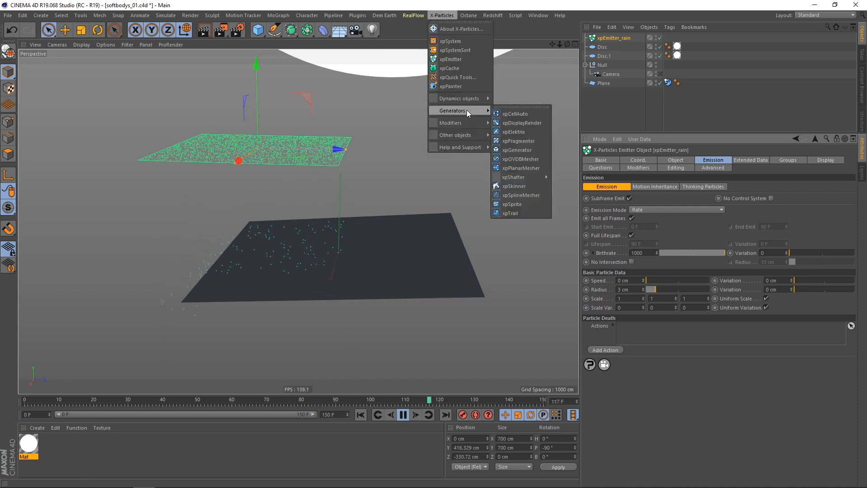
{"action": "mouse_move", "coordinate": [480, 125]}
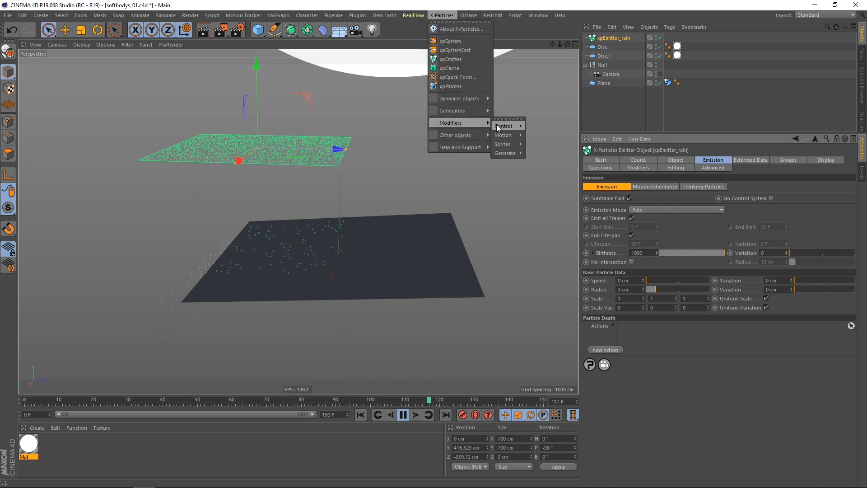
{"action": "mouse_move", "coordinate": [504, 134]}
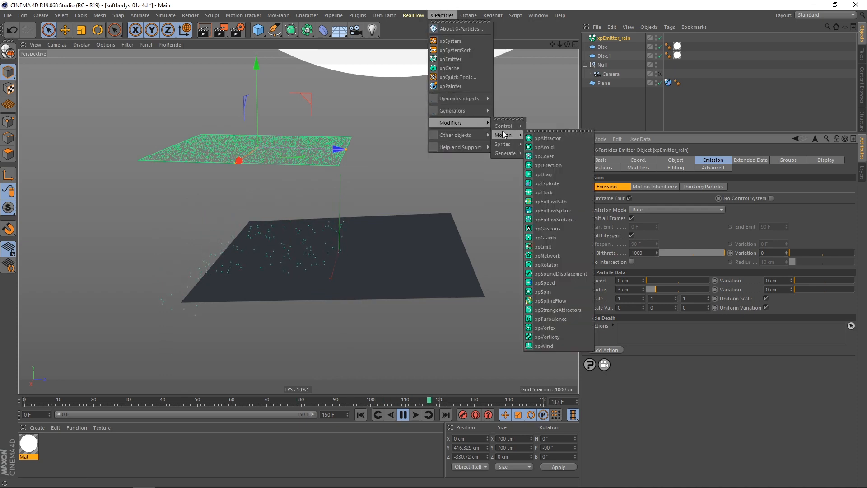
{"action": "left_click", "coordinate": [551, 238]}
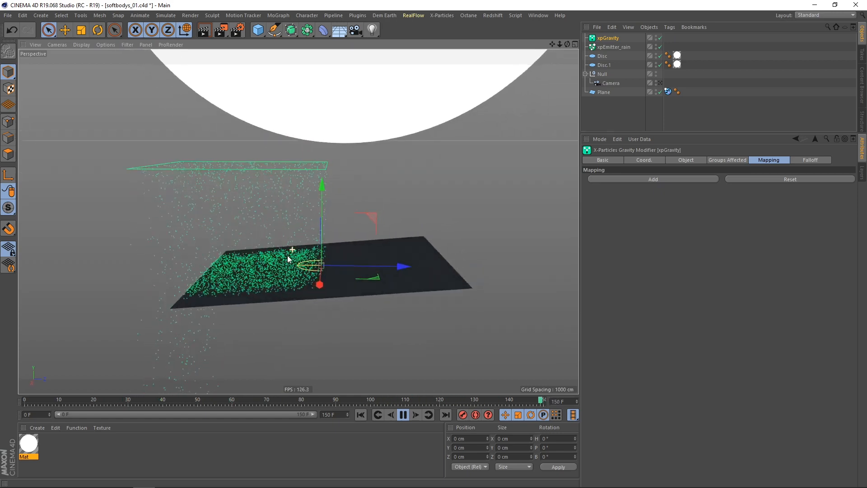
{"action": "left_click", "coordinate": [685, 160]}
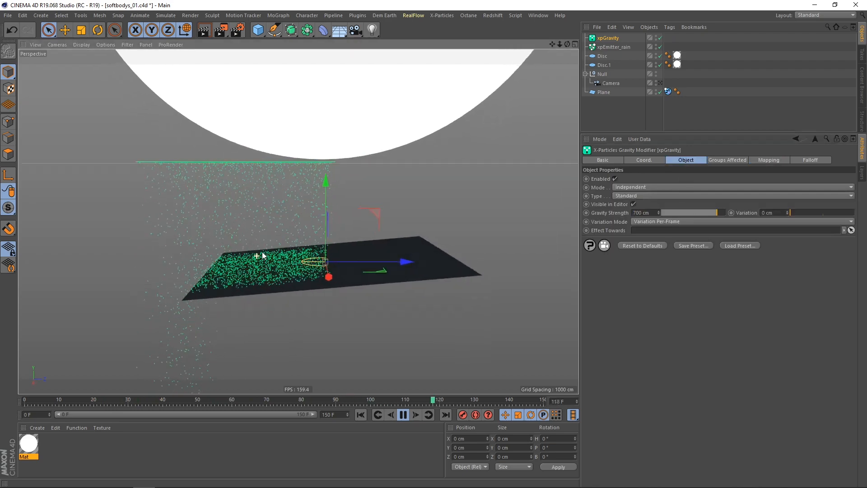
Add an xpWind motion modifier and move it beside the emitter to about Y 285 cm and Z -857 cm.
{"action": "left_click", "coordinate": [444, 16]}
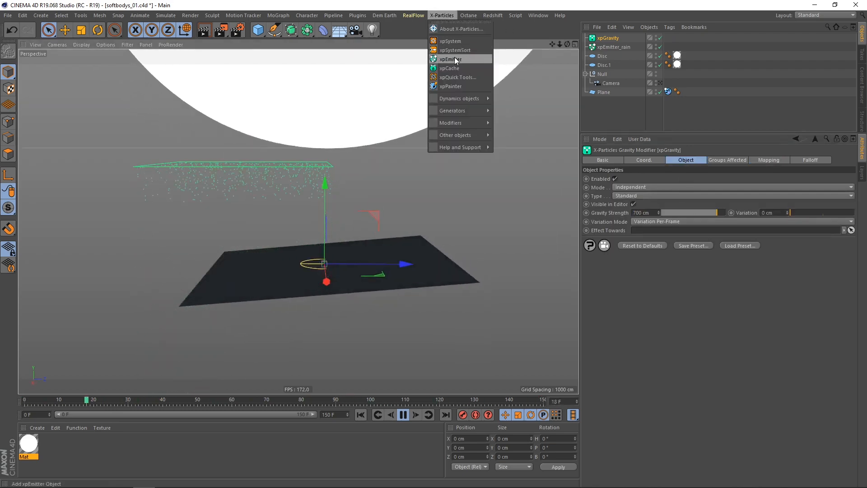
{"action": "mouse_move", "coordinate": [461, 122]}
{"action": "mouse_move", "coordinate": [508, 134]}
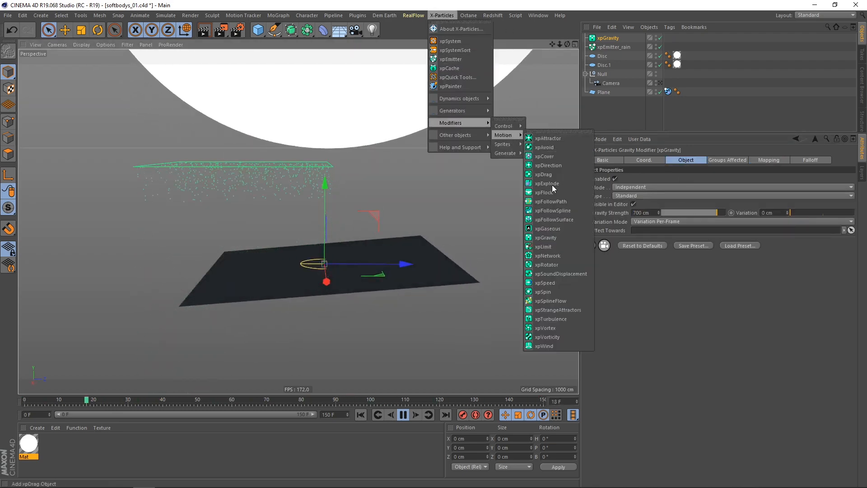
{"action": "left_click", "coordinate": [555, 346]}
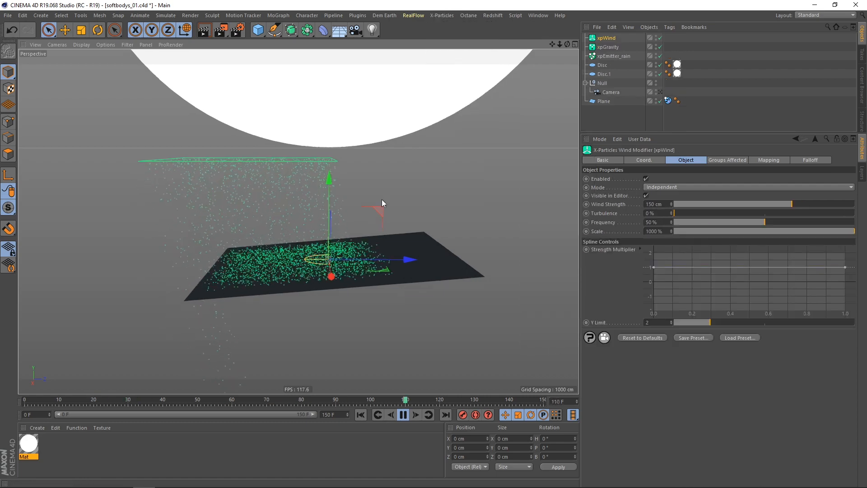
{"action": "left_click_drag", "start_coordinate": [380, 210], "coordinate": [171, 140]}
Set the wind modifier's strength to 300 cm.
{"action": "left_click_drag", "start_coordinate": [249, 241], "coordinate": [266, 239], "text": "alt"}
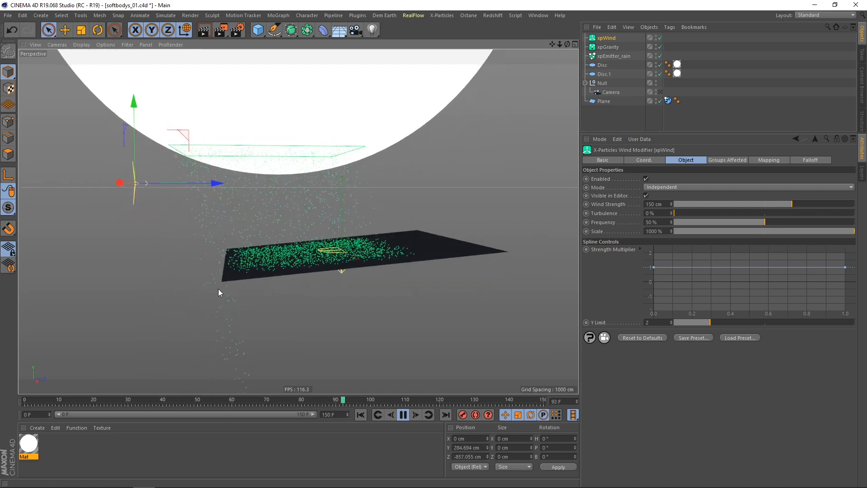
{"action": "left_click_drag", "start_coordinate": [291, 266], "coordinate": [293, 270], "text": "alt"}
{"action": "double_click", "coordinate": [655, 204]}
{"action": "type", "text": "30"}
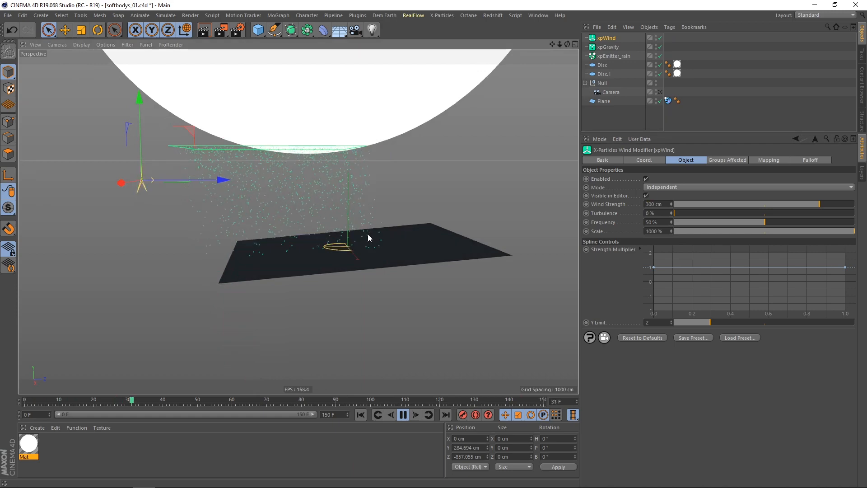
{"action": "left_click_drag", "start_coordinate": [368, 235], "coordinate": [370, 237], "text": "alt"}
Move the rain emitter along its Z axis to about Z -216 cm.
{"action": "left_click", "coordinate": [607, 56]}
{"action": "left_click_drag", "start_coordinate": [339, 194], "coordinate": [349, 240], "text": "alt"}
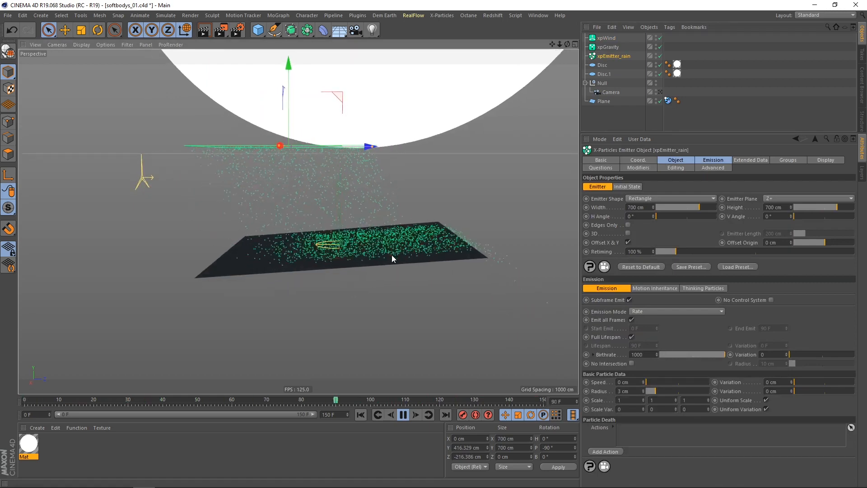
{"action": "left_click_drag", "start_coordinate": [392, 258], "coordinate": [341, 230], "text": "alt"}
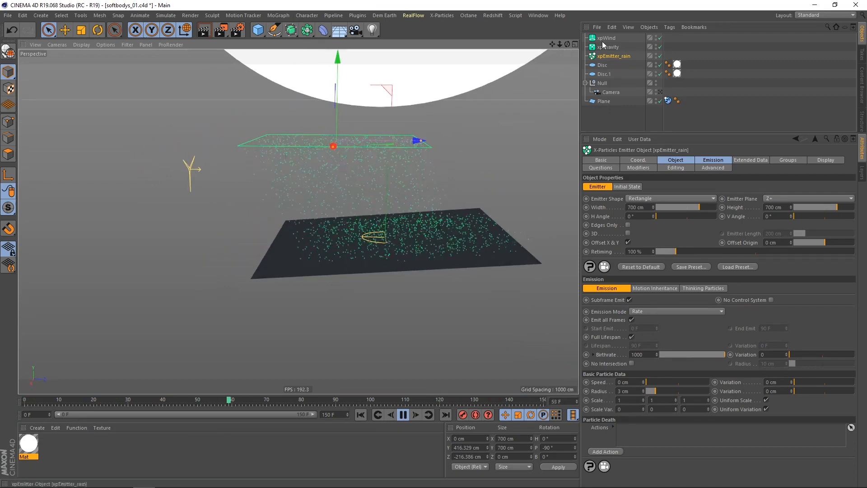
Add an xpTurbulence motion modifier to the particle scene.
{"action": "left_click", "coordinate": [441, 15]}
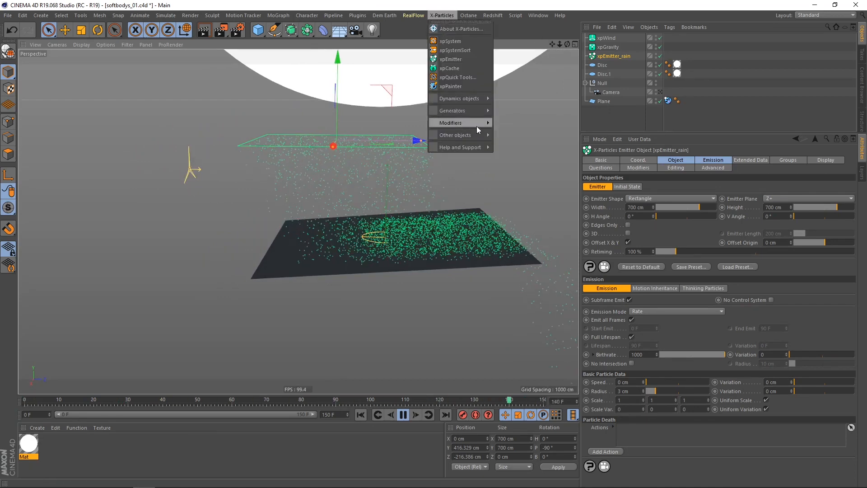
{"action": "mouse_move", "coordinate": [488, 123]}
{"action": "mouse_move", "coordinate": [505, 134]}
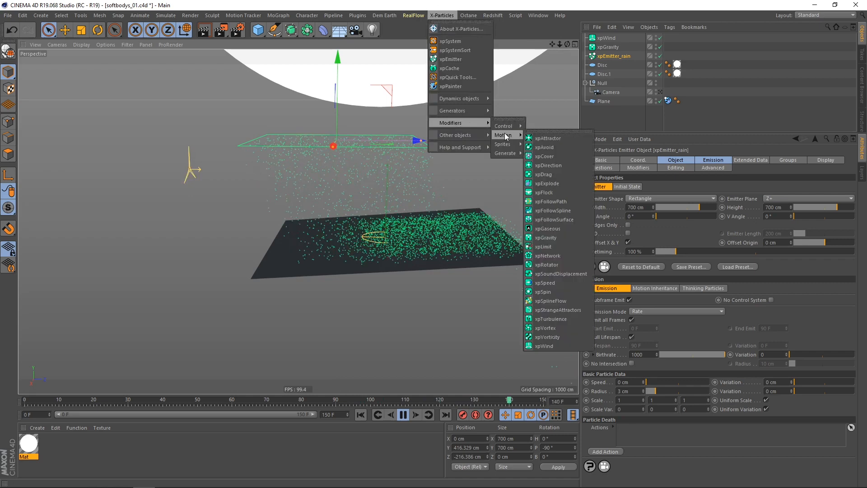
{"action": "left_click", "coordinate": [551, 318]}
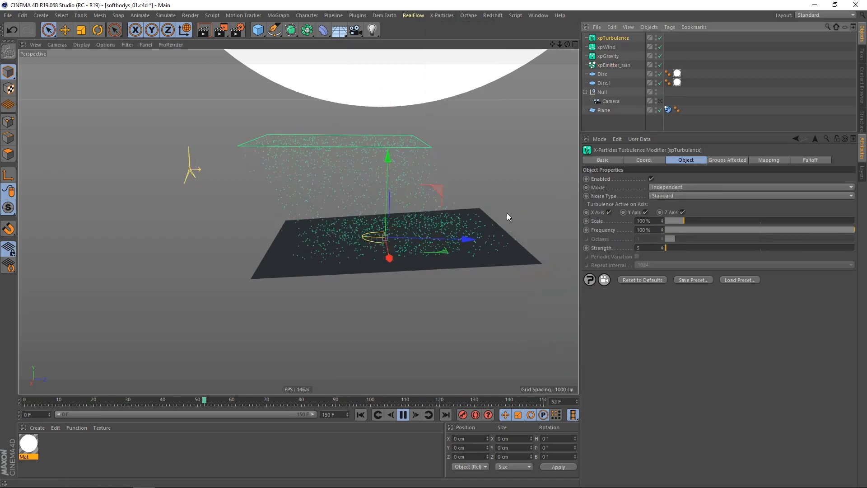
Set the turbulence modifier's strength to 50 and inspect its effect on the falling rain particles.
{"action": "mouse_move", "coordinate": [399, 218]}
{"action": "left_mouse_down", "text": "alt"}
{"action": "mouse_move", "coordinate": [389, 221]}
{"action": "mouse_move", "coordinate": [392, 214]}
{"action": "left_mouse_up", "text": "alt"}
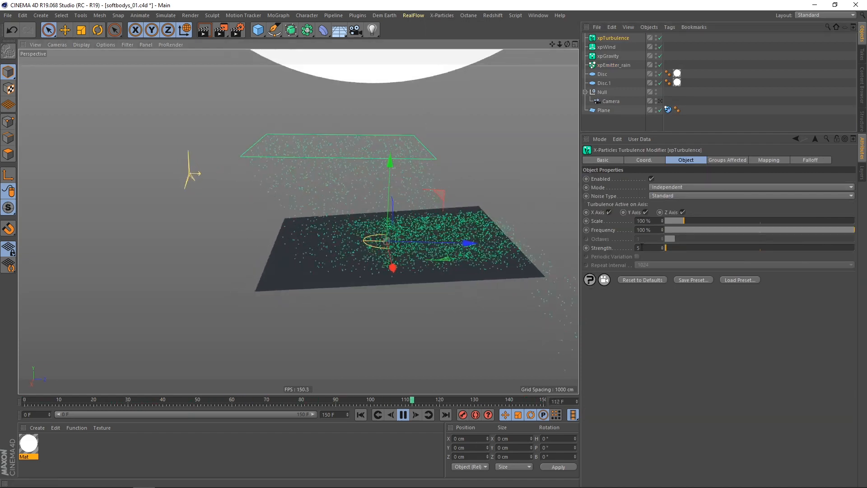
{"action": "left_click_drag", "start_coordinate": [644, 248], "coordinate": [630, 252]}
{"action": "type", "text": "500"}
{"action": "key", "text": "Return"}
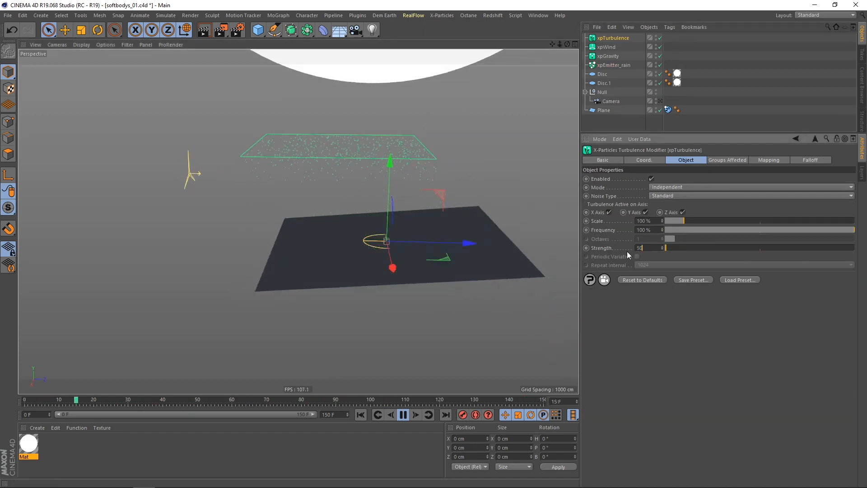
{"action": "type", "text": "50"}
{"action": "key", "text": "Return"}
{"action": "mouse_move", "coordinate": [323, 242]}
{"action": "left_mouse_down", "text": "alt"}
{"action": "mouse_move", "coordinate": [335, 245]}
{"action": "mouse_move", "coordinate": [360, 291]}
{"action": "mouse_move", "coordinate": [326, 270]}
{"action": "mouse_move", "coordinate": [327, 236]}
{"action": "mouse_move", "coordinate": [331, 248]}
{"action": "left_mouse_up", "text": "alt"}
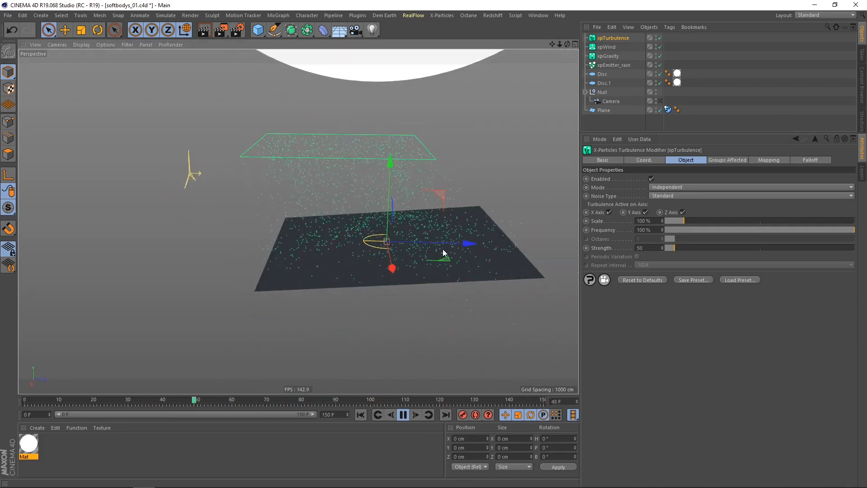
Set the turbulence modifier's scale to 300 % and its strength to 5.
{"action": "left_click", "coordinate": [637, 221]}
{"action": "type", "text": "300"}
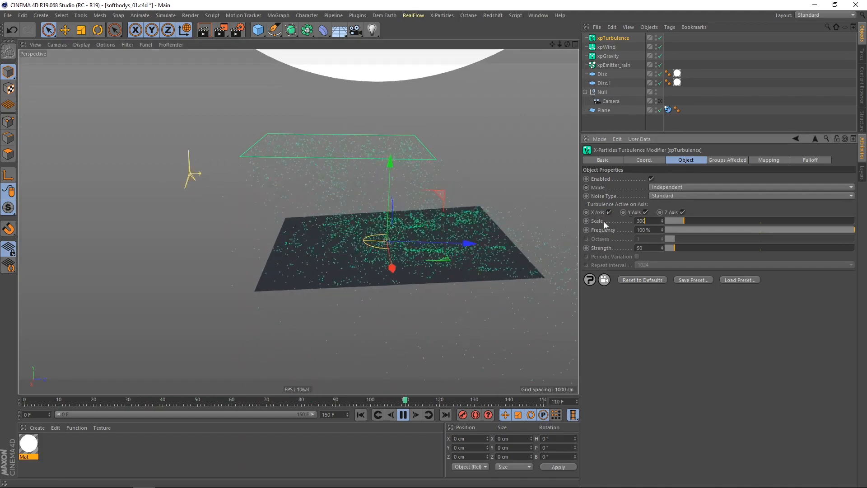
{"action": "key", "text": "Return"}
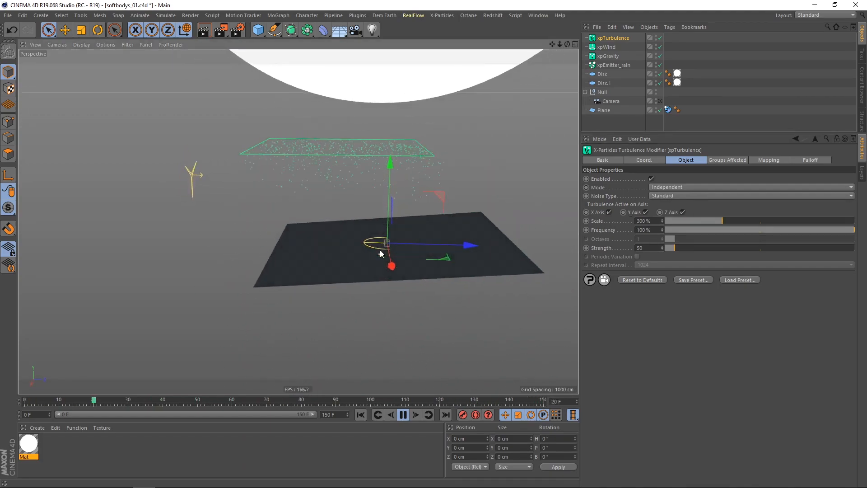
{"action": "left_click", "coordinate": [651, 248]}
{"action": "type", "text": "5"}
{"action": "key", "text": "Return"}
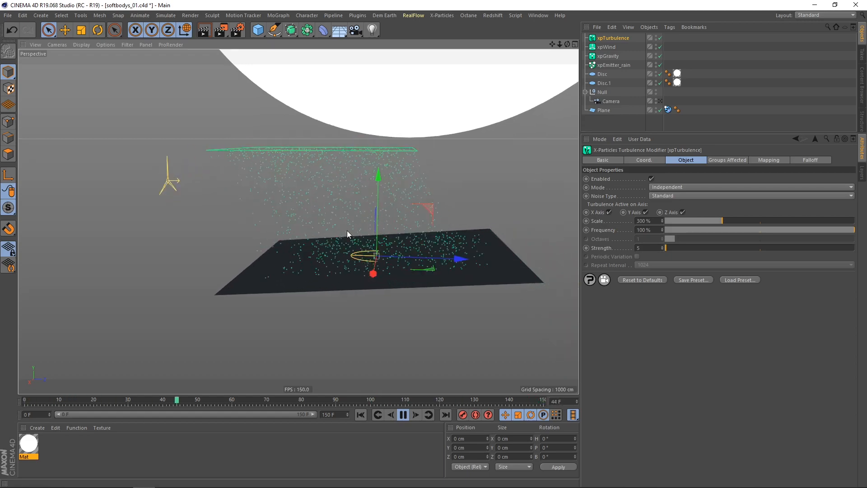
Set the rain emitter's editor display to Lines so the particles show as streaks.
{"action": "left_click", "coordinate": [614, 65]}
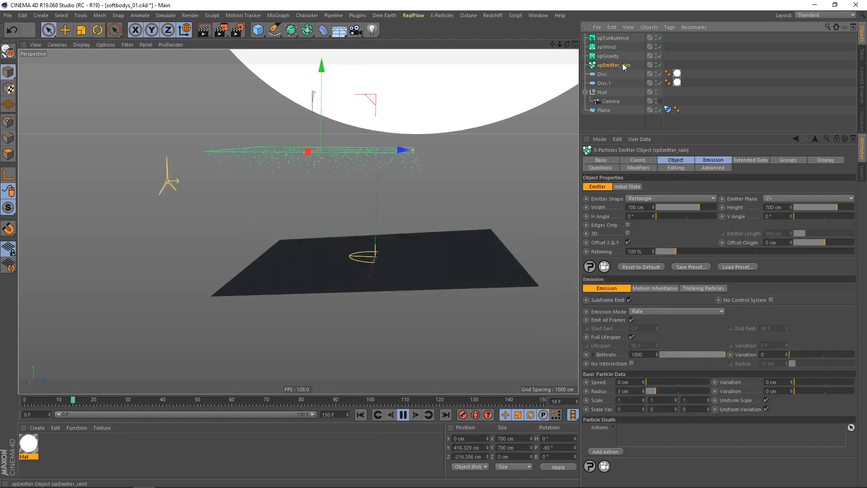
{"action": "left_click", "coordinate": [821, 160]}
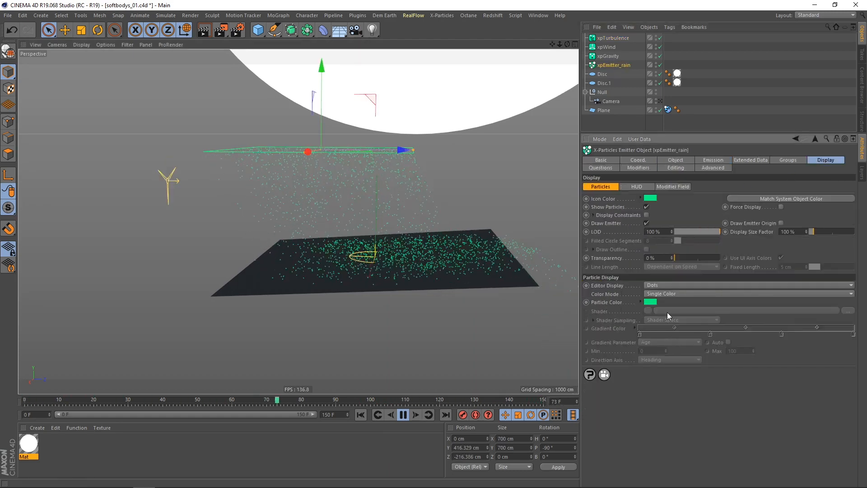
{"action": "left_click", "coordinate": [665, 285]}
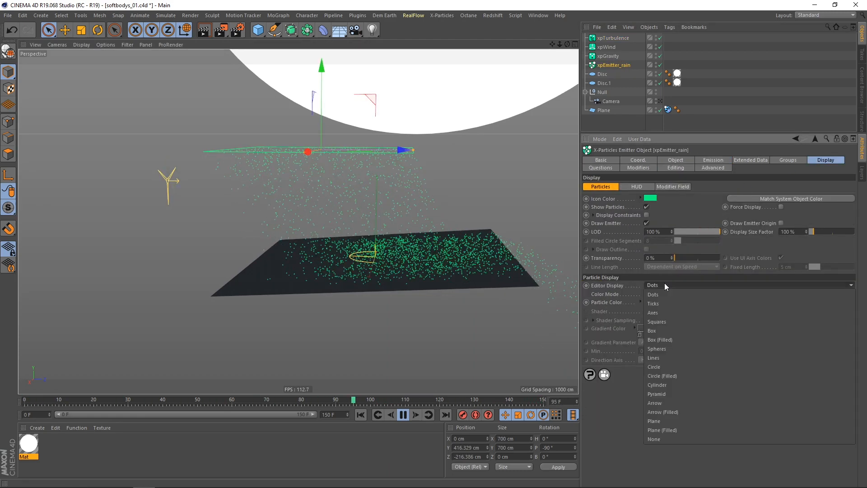
{"action": "left_click", "coordinate": [635, 285]}
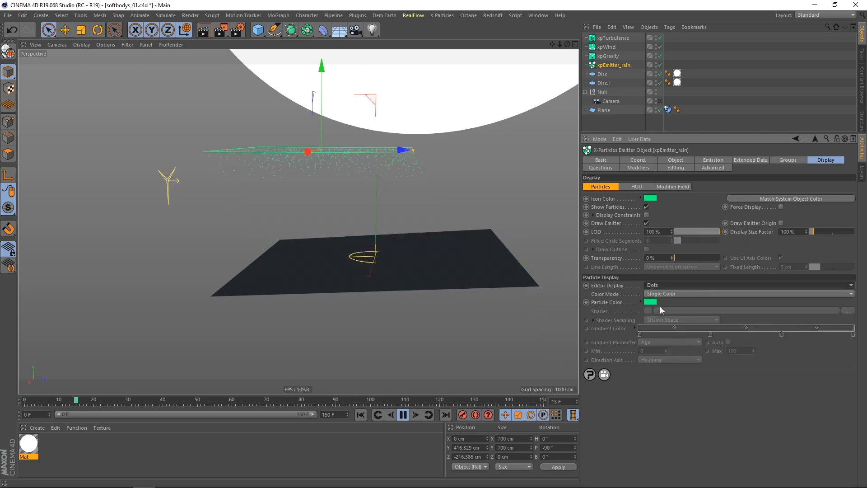
{"action": "left_click", "coordinate": [666, 284]}
{"action": "left_click", "coordinate": [663, 357]}
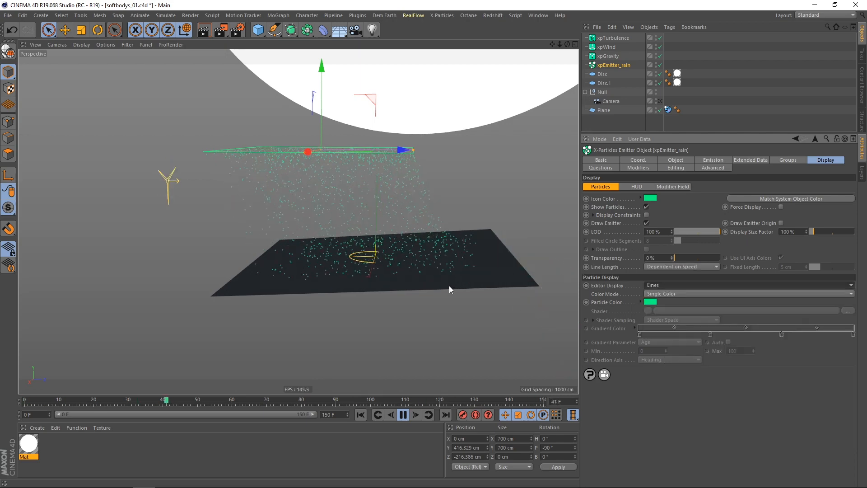
{"action": "left_click_drag", "start_coordinate": [338, 273], "coordinate": [300, 273], "text": "alt"}
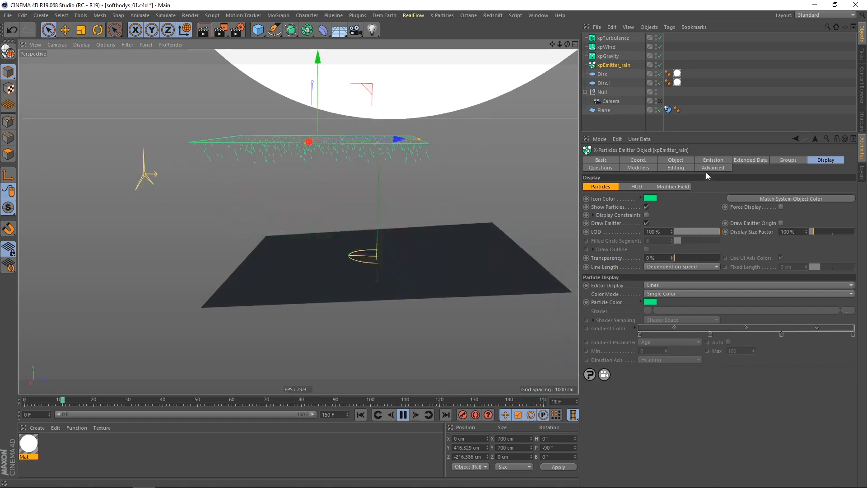
Switch the rain emitter's color mode to Gradient (Parameter) and invert the gradient's knots.
{"action": "left_click", "coordinate": [661, 294]}
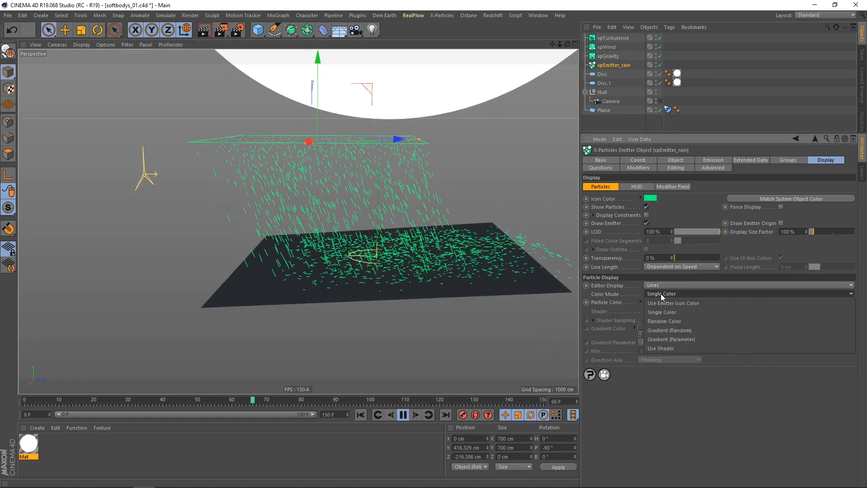
{"action": "left_click", "coordinate": [668, 340]}
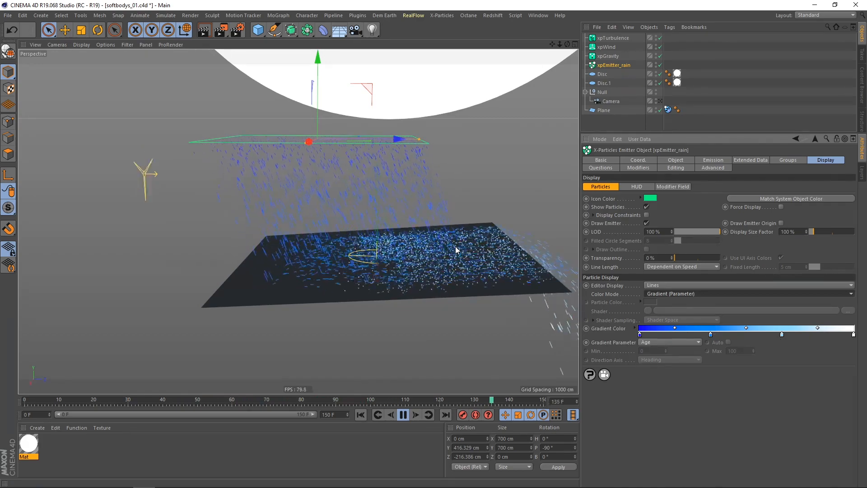
{"action": "right_click", "coordinate": [739, 333]}
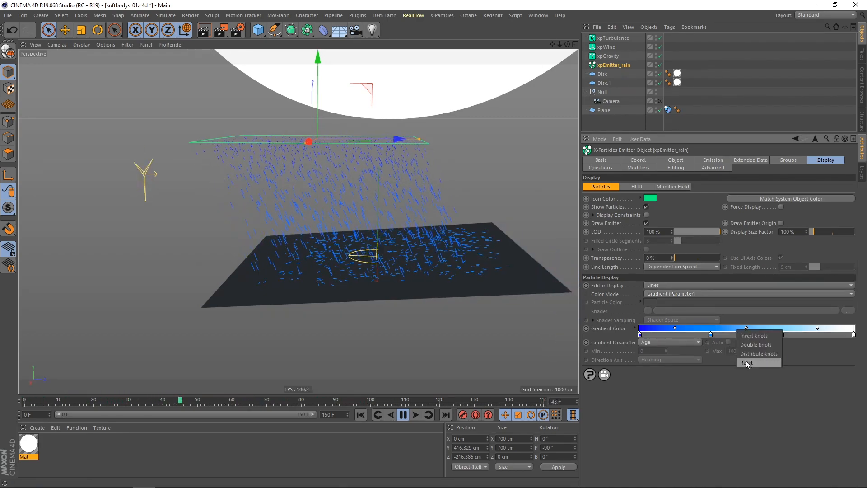
{"action": "left_click", "coordinate": [753, 335]}
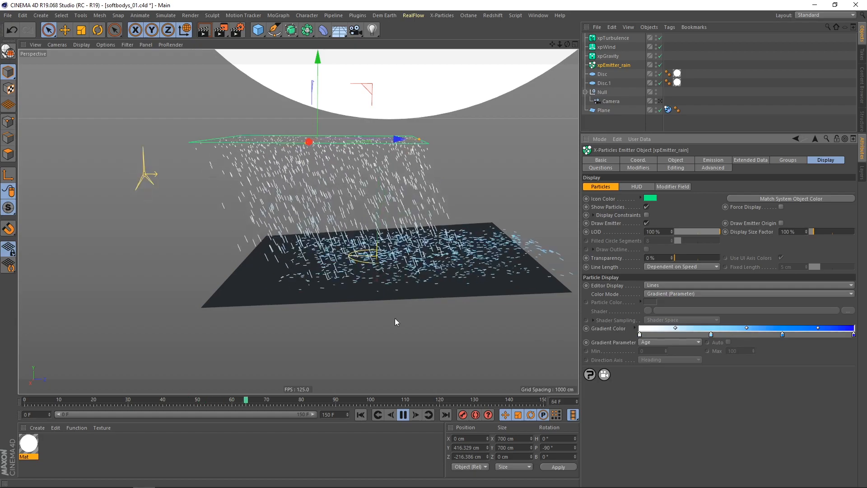
{"action": "left_click", "coordinate": [659, 344]}
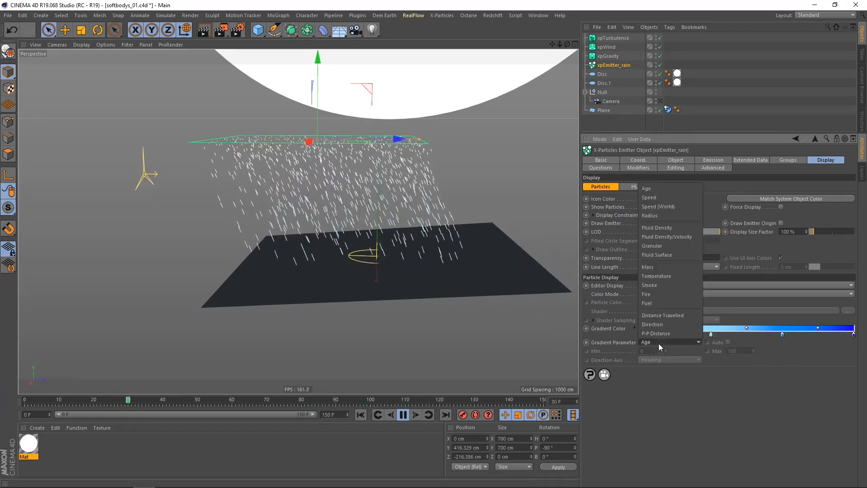
{"action": "left_click", "coordinate": [653, 346]}
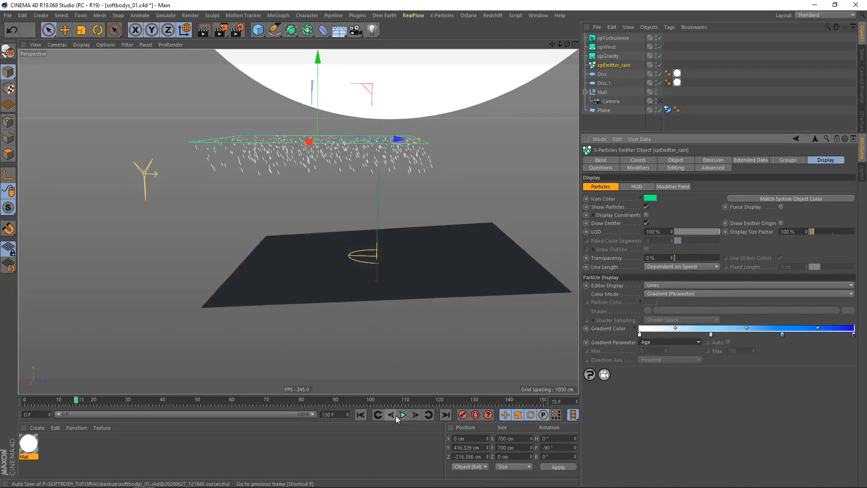
{"action": "left_click_drag", "start_coordinate": [360, 268], "coordinate": [351, 228], "text": "alt"}
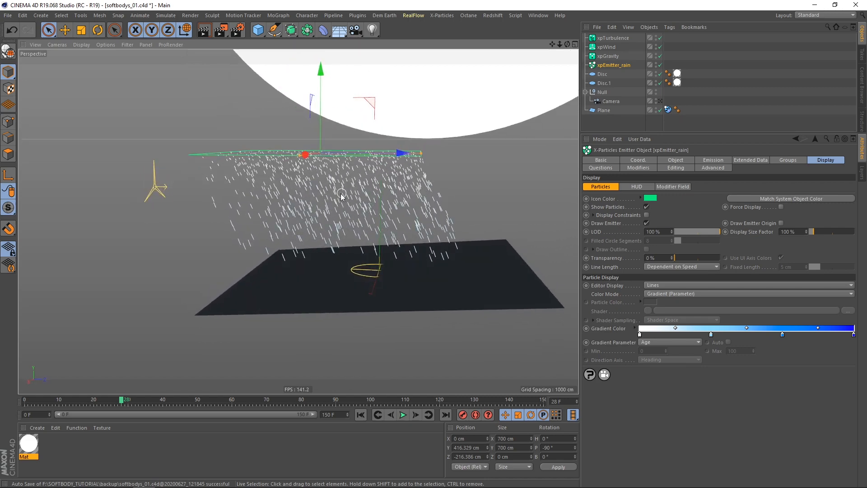
{"action": "left_click_drag", "start_coordinate": [341, 196], "coordinate": [348, 215], "text": "alt"}
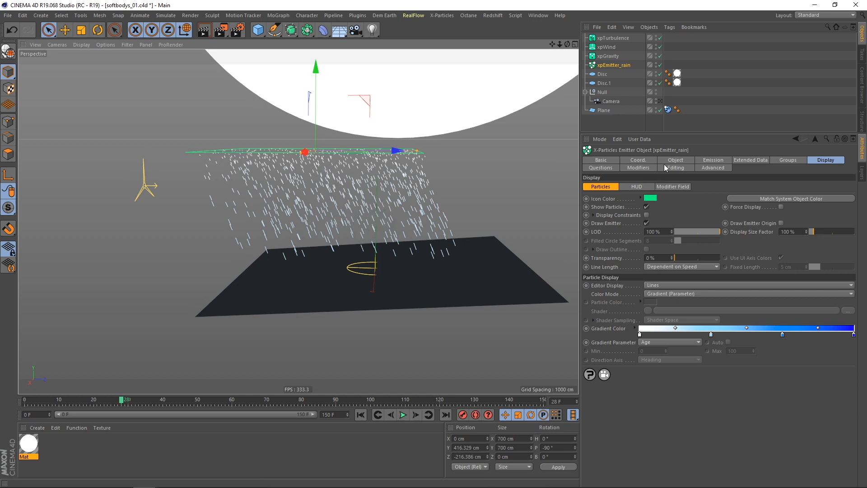
Set the rain emitter's particle radius to 0.17 cm with a radius variation of 0.13 cm.
{"action": "left_click", "coordinate": [682, 160]}
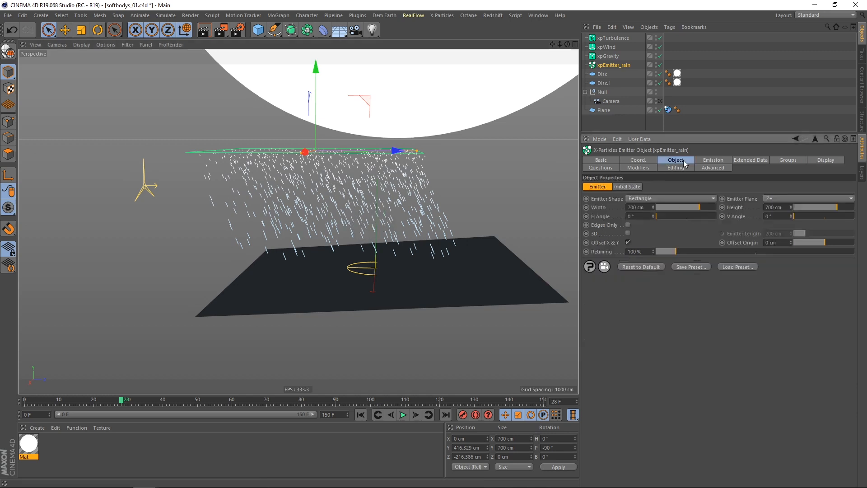
{"action": "left_click", "coordinate": [711, 161]}
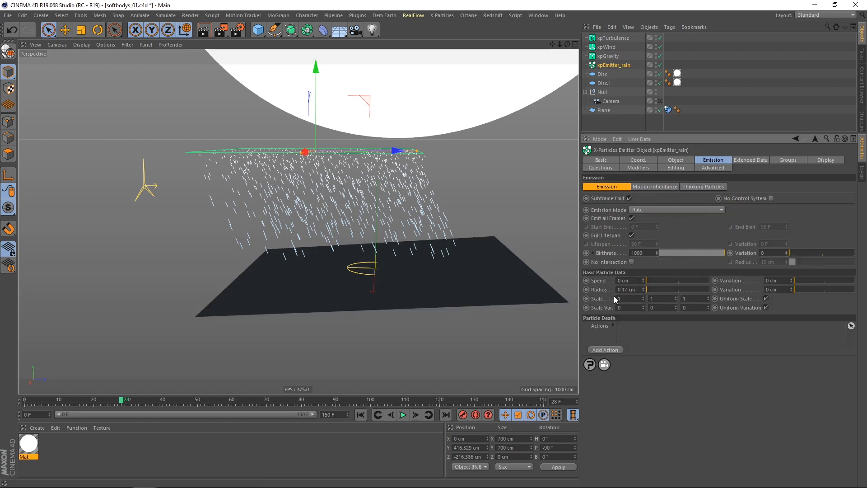
{"action": "mouse_move", "coordinate": [386, 257]}
{"action": "left_mouse_down", "text": "alt"}
{"action": "mouse_move", "coordinate": [388, 274]}
{"action": "mouse_move", "coordinate": [399, 265]}
{"action": "left_mouse_up", "text": "alt"}
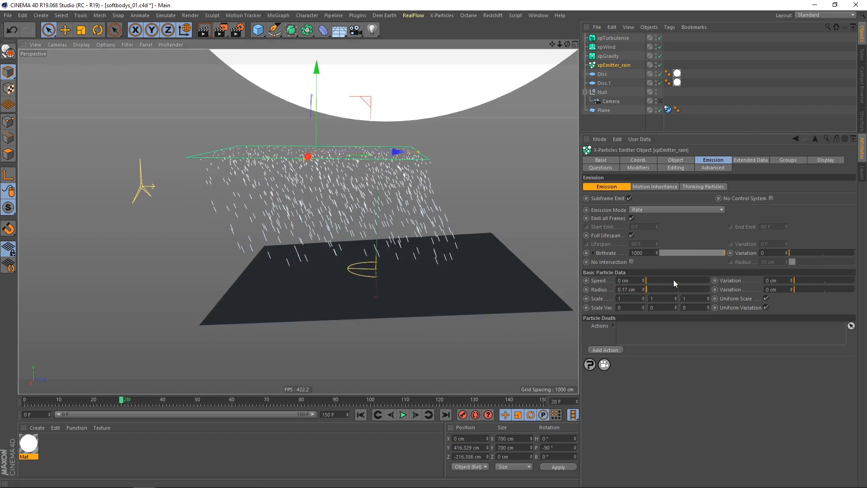
{"action": "left_click", "coordinate": [781, 289]}
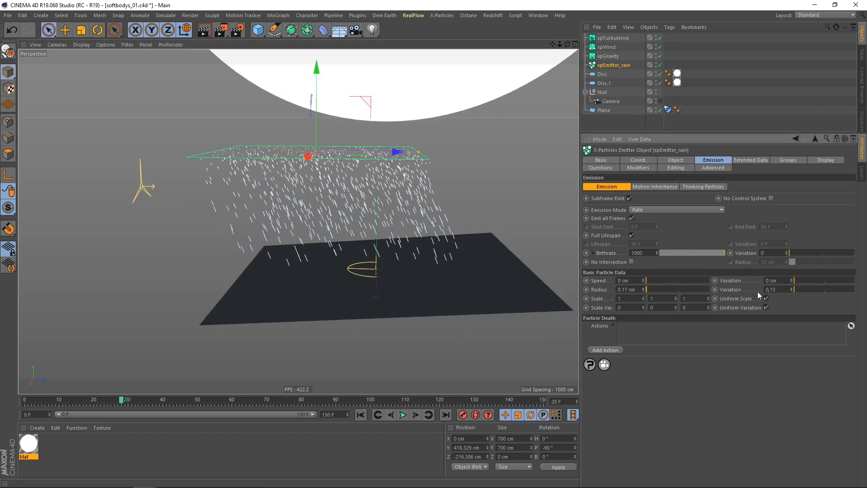
{"action": "type", "text": ",13"}
{"action": "key", "text": "Return"}
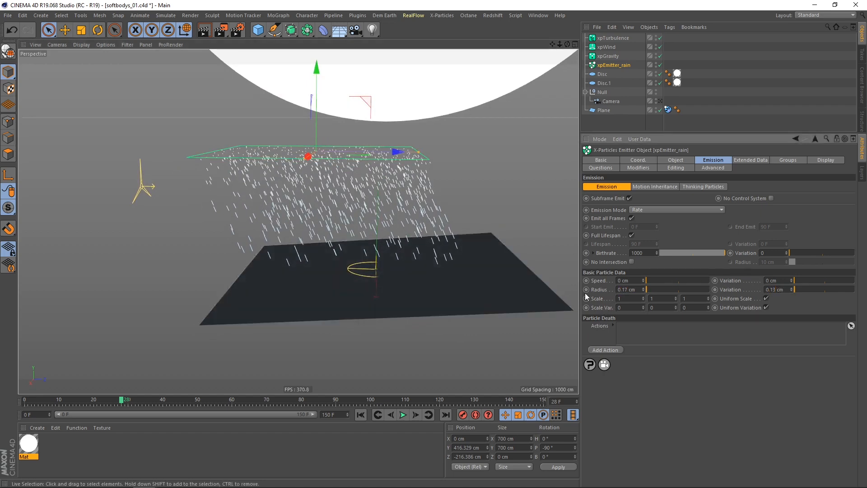
{"action": "left_click_drag", "start_coordinate": [411, 294], "coordinate": [412, 293], "text": "alt"}
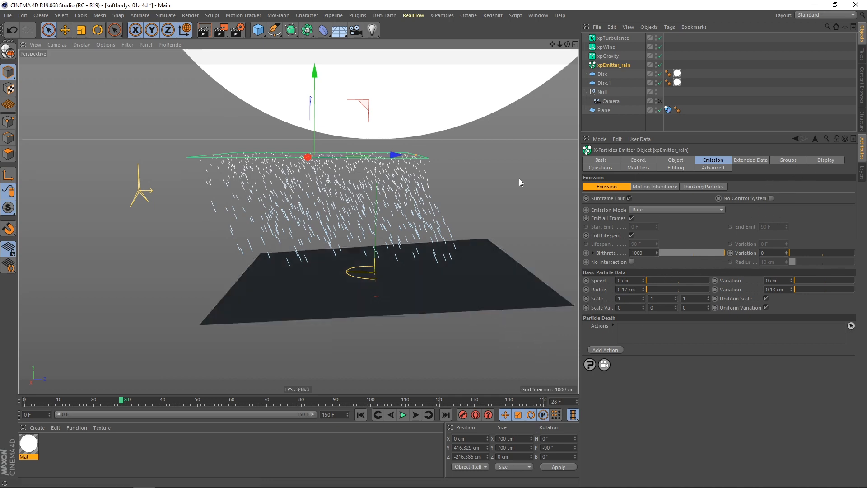
Drive the rain emitter's color gradient by Radius, with a minimum of 0.04 cm and a maximum of 0.3 cm.
{"action": "left_click", "coordinate": [823, 164]}
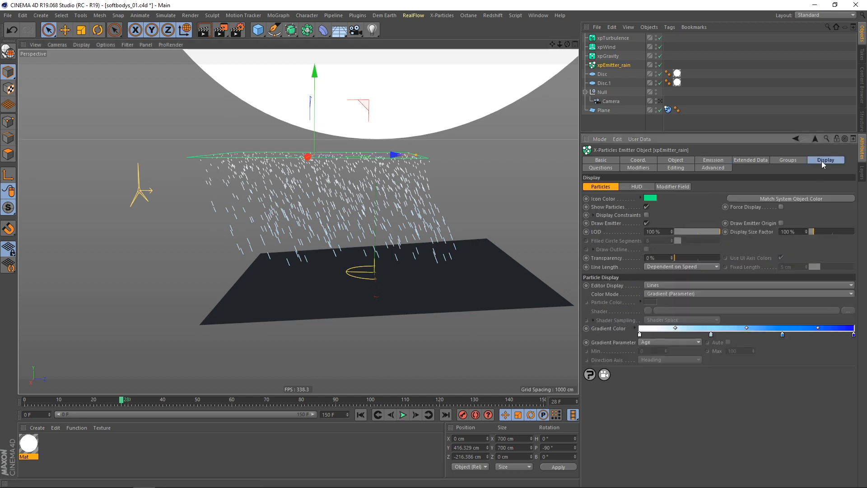
{"action": "left_click", "coordinate": [647, 343]}
{"action": "left_click", "coordinate": [653, 215]}
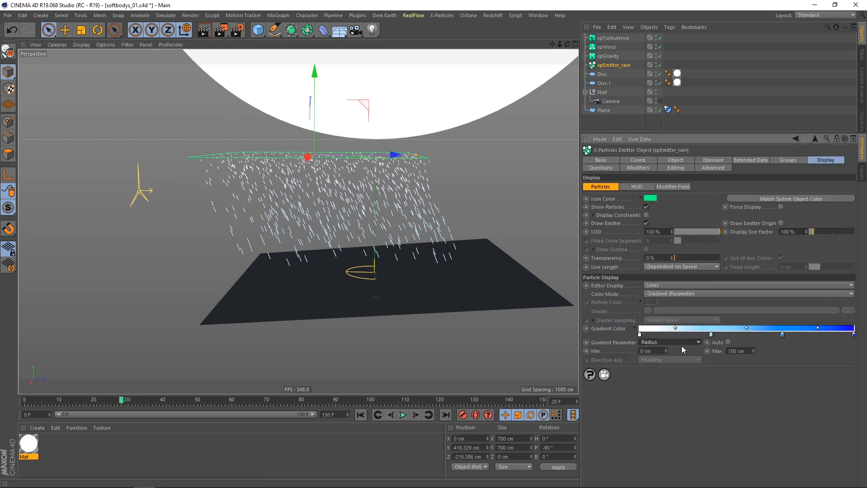
{"action": "left_click_drag", "start_coordinate": [656, 351], "coordinate": [636, 351]}
{"action": "type", "text": "0.01"}
{"action": "key", "text": "Return"}
Play the simulation from the first frame and examine the radius-based coloring of the rain particles.
{"action": "left_click", "coordinate": [361, 414]}
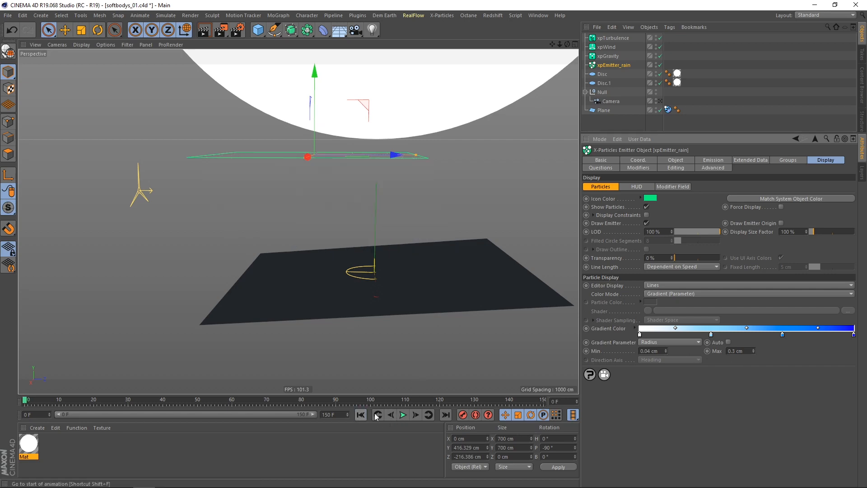
{"action": "left_click", "coordinate": [403, 414]}
{"action": "left_click", "coordinate": [402, 415]}
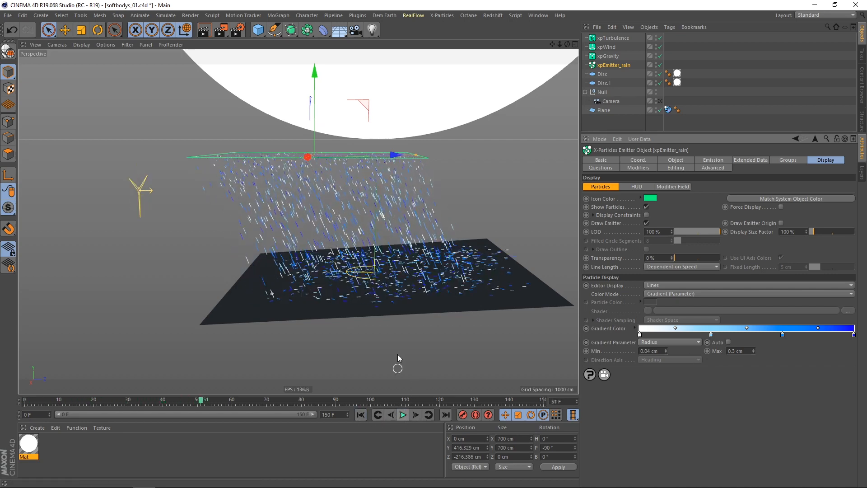
{"action": "mouse_move", "coordinate": [409, 293]}
{"action": "left_mouse_down", "text": "alt"}
{"action": "mouse_move", "coordinate": [398, 296]}
{"action": "mouse_move", "coordinate": [406, 290]}
{"action": "left_mouse_up", "text": "alt"}
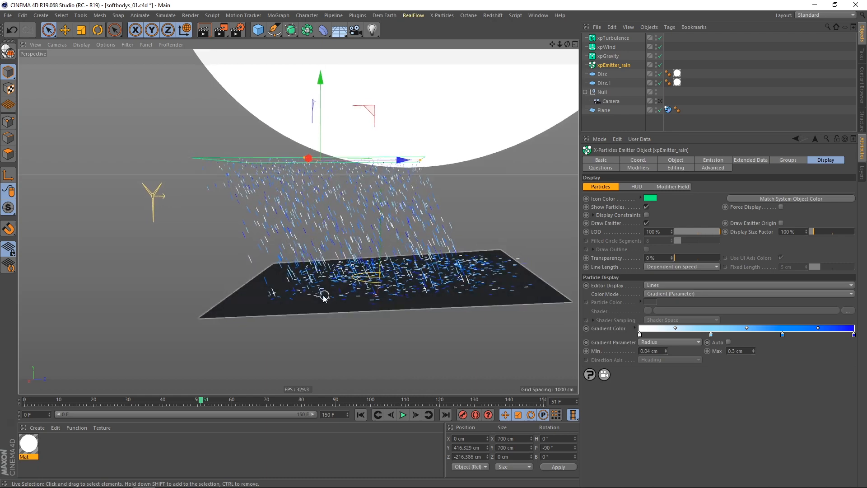
{"action": "left_click_drag", "start_coordinate": [405, 277], "coordinate": [407, 283], "text": "alt"}
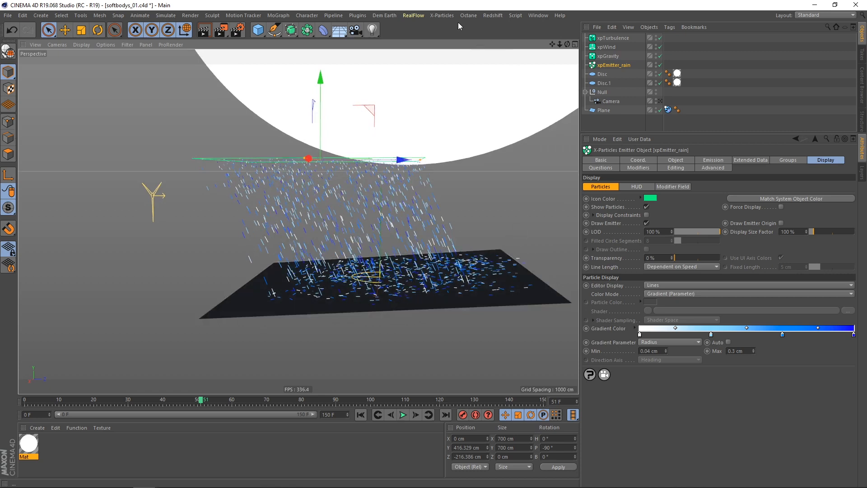
Add an xpSpeed motion modifier to the particle scene.
{"action": "left_click", "coordinate": [445, 16]}
{"action": "mouse_move", "coordinate": [468, 121]}
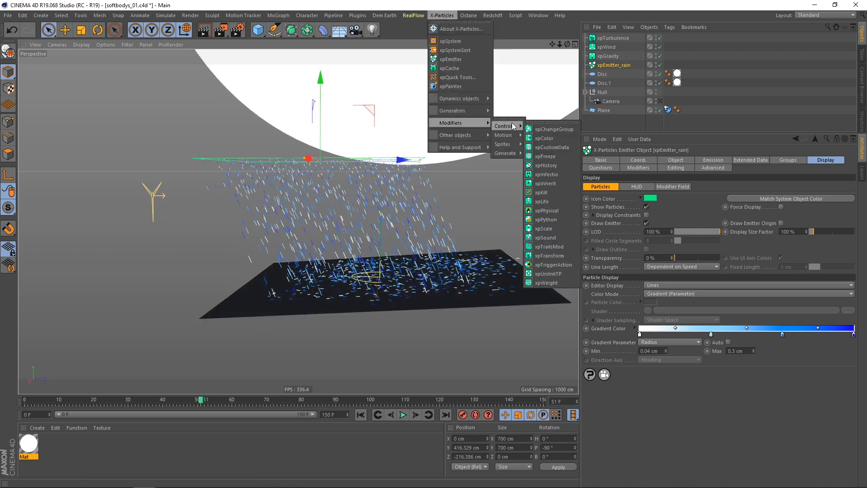
{"action": "mouse_move", "coordinate": [511, 136]}
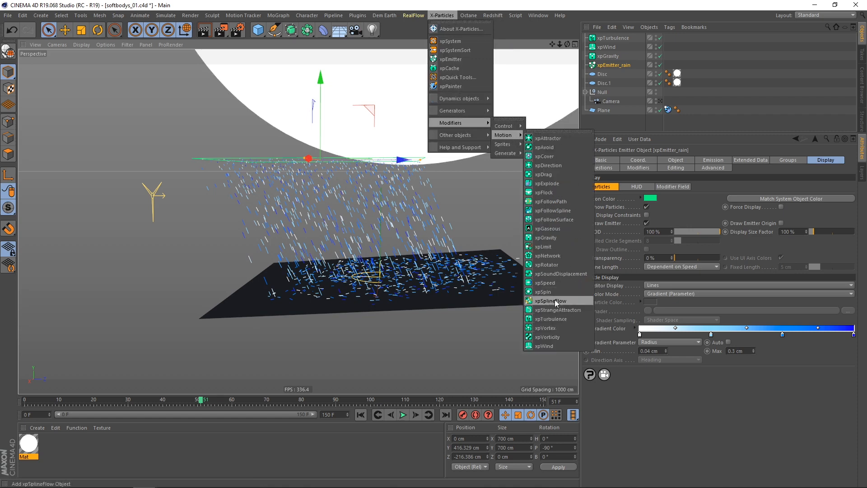
{"action": "left_click", "coordinate": [547, 283]}
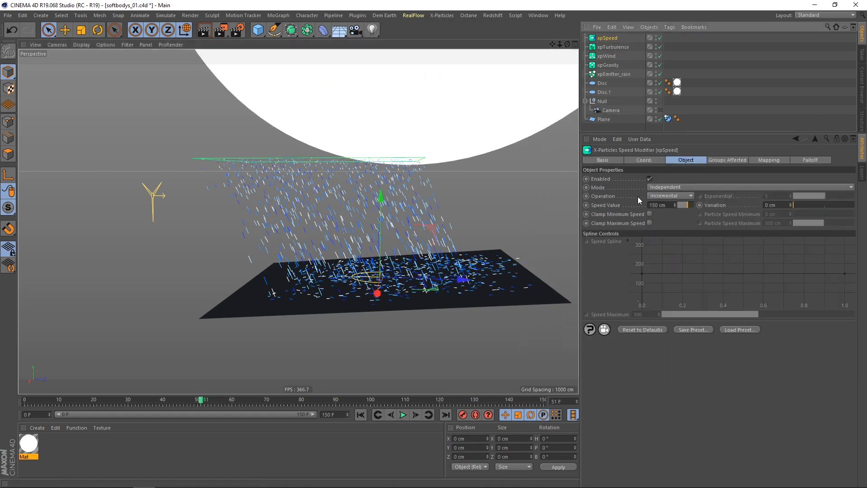
Set the xpSpeed modifier's speed value to 0 cm and turn on its maximum speed clamp.
{"action": "right_click", "coordinate": [675, 205]}
{"action": "left_click", "coordinate": [650, 224]}
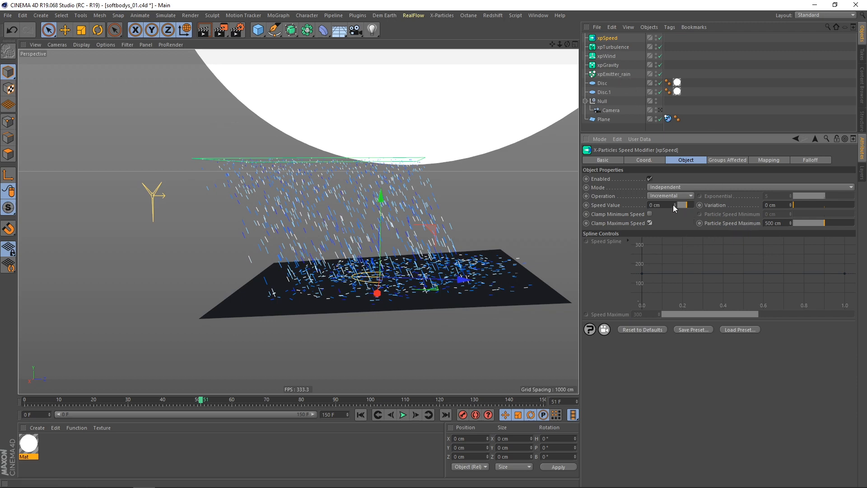
Add a mapping to the xpSpeed modifier that maps Particle Speed Maximum to Radius.
{"action": "left_click", "coordinate": [765, 161]}
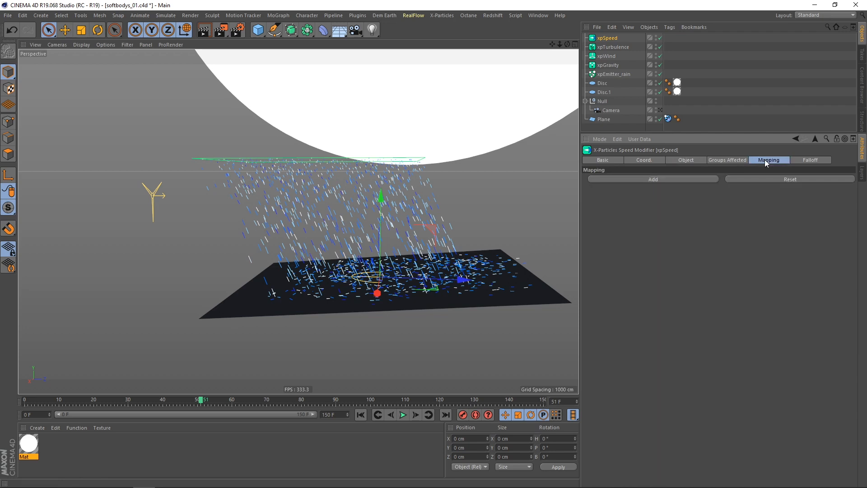
{"action": "left_click", "coordinate": [662, 180]}
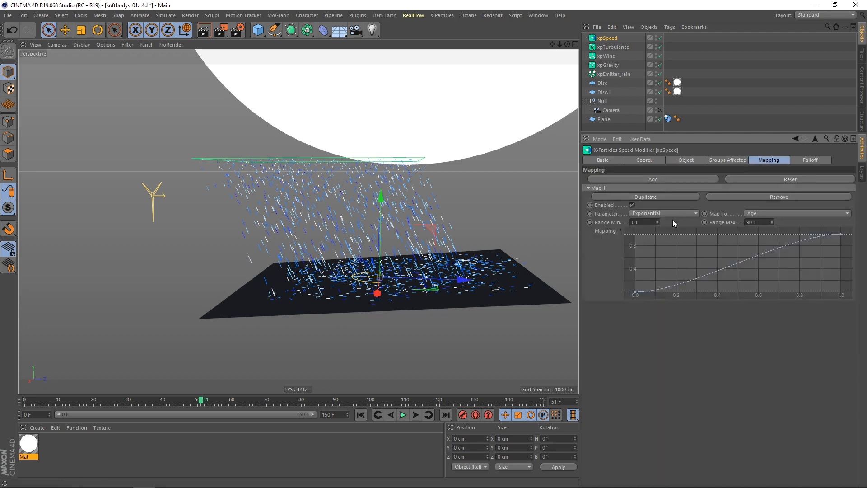
{"action": "left_click", "coordinate": [692, 215]}
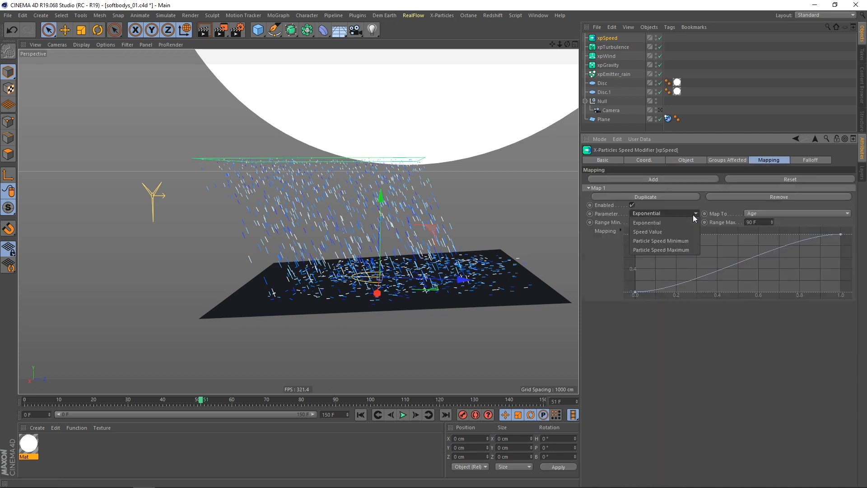
{"action": "left_click", "coordinate": [658, 250]}
{"action": "left_click", "coordinate": [683, 161]}
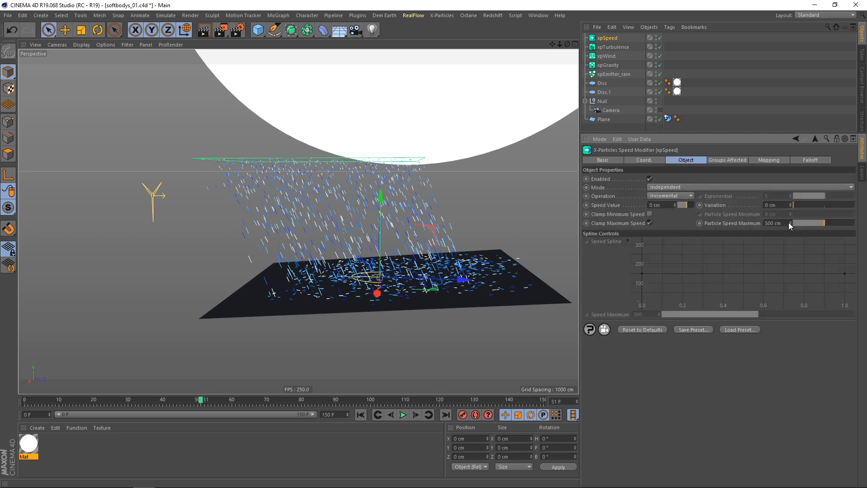
{"action": "left_click", "coordinate": [769, 161]}
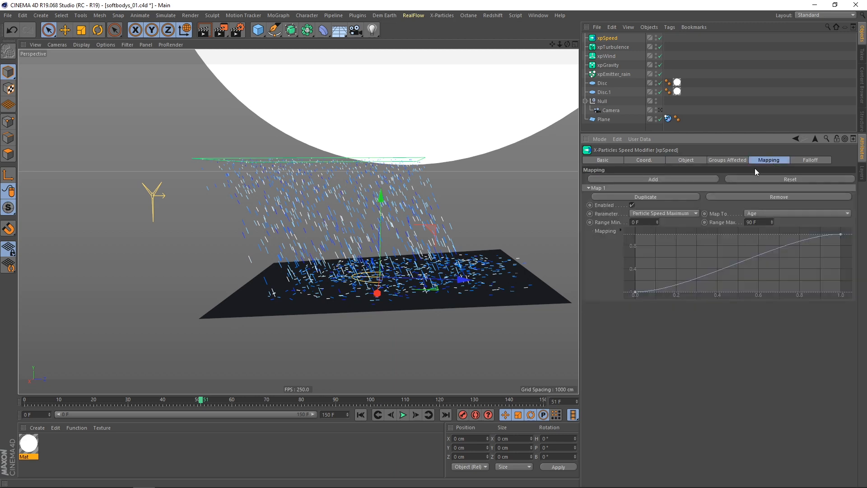
{"action": "left_click", "coordinate": [775, 213]}
{"action": "left_click", "coordinate": [760, 292]}
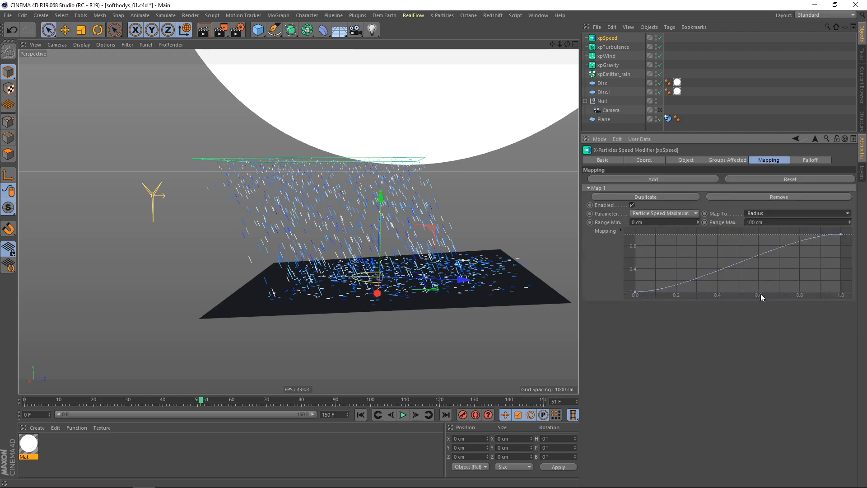
Set the xpSpeed radius mapping range to a minimum of 0.04 cm and a maximum of 0.3 cm.
{"action": "double_click", "coordinate": [657, 222]}
{"action": "type", "text": "0,04"}
{"action": "key", "text": "Return"}
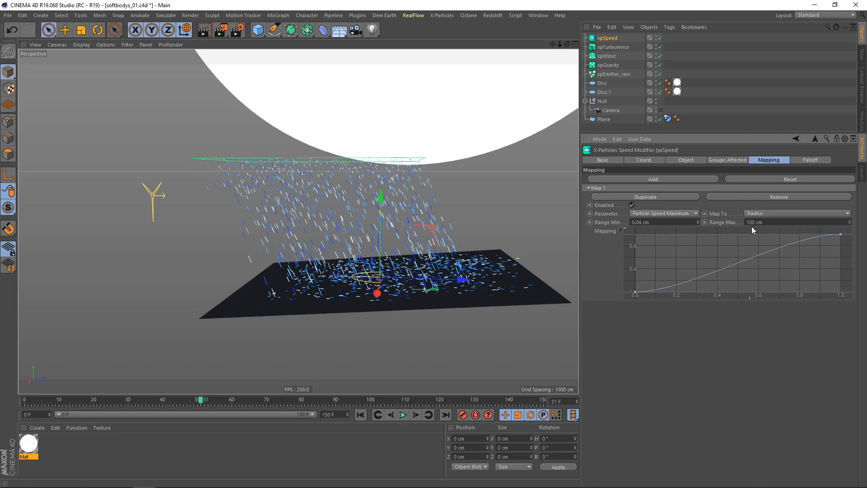
{"action": "type", "text": "0,3"}
{"action": "key", "text": "Return"}
Play the simulation from the first frame and examine the rain's motion against the xpSpeed modifier's clamp and mapping settings.
{"action": "left_click", "coordinate": [360, 415]}
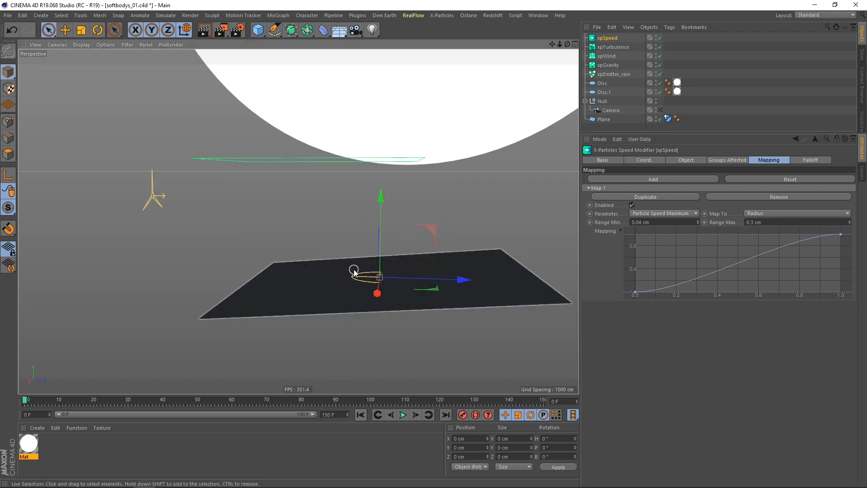
{"action": "left_click", "coordinate": [403, 414]}
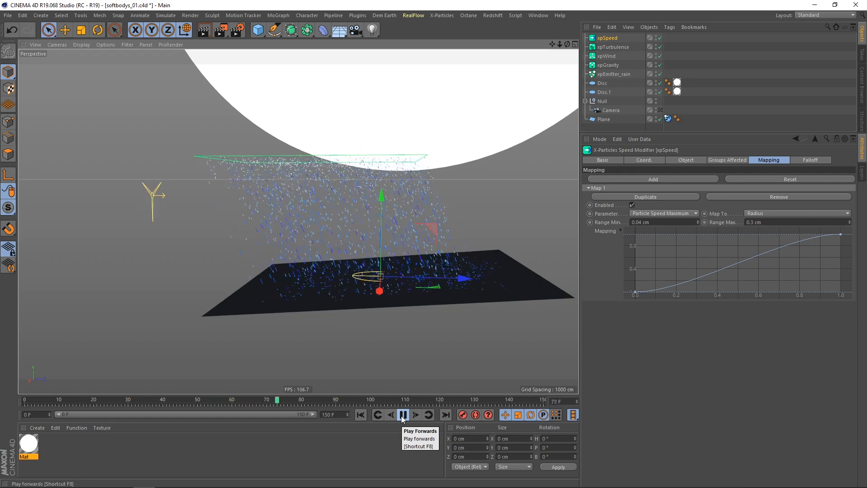
{"action": "left_click", "coordinate": [401, 416]}
{"action": "mouse_move", "coordinate": [339, 288]}
{"action": "left_mouse_down", "text": "alt"}
{"action": "mouse_move", "coordinate": [354, 288]}
{"action": "mouse_move", "coordinate": [337, 291]}
{"action": "left_mouse_up", "text": "alt"}
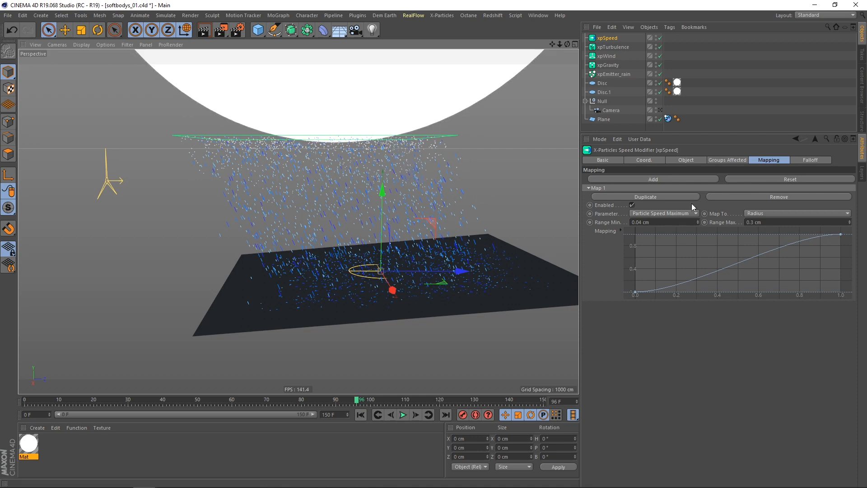
{"action": "left_click", "coordinate": [685, 160]}
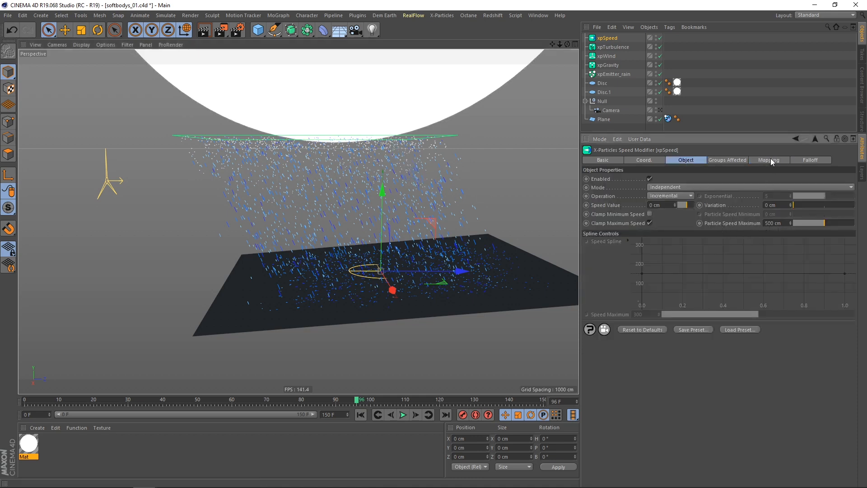
{"action": "left_click", "coordinate": [768, 160]}
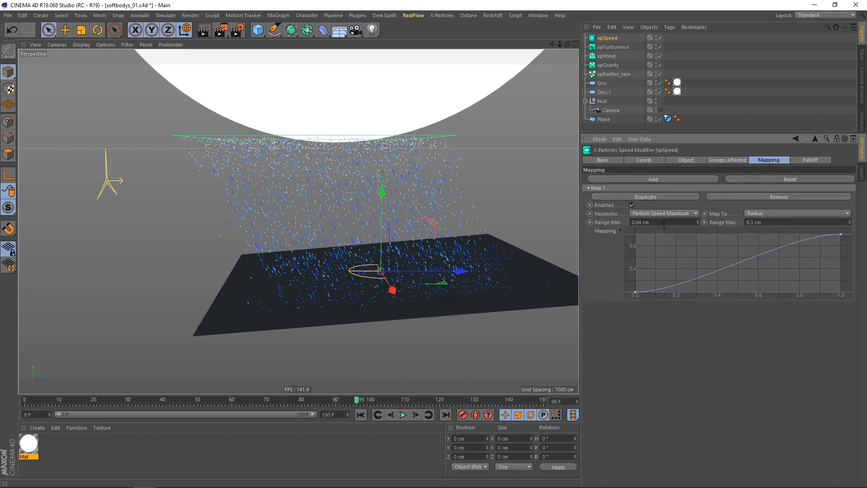
{"action": "left_click", "coordinate": [687, 161]}
{"action": "left_click_drag", "start_coordinate": [472, 253], "coordinate": [458, 249], "text": "alt"}
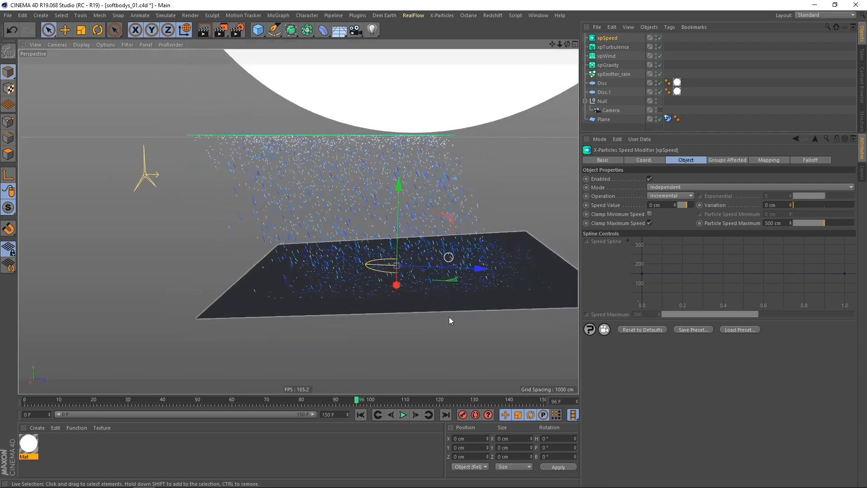
{"action": "left_click", "coordinate": [361, 415]}
{"action": "left_click", "coordinate": [402, 415]}
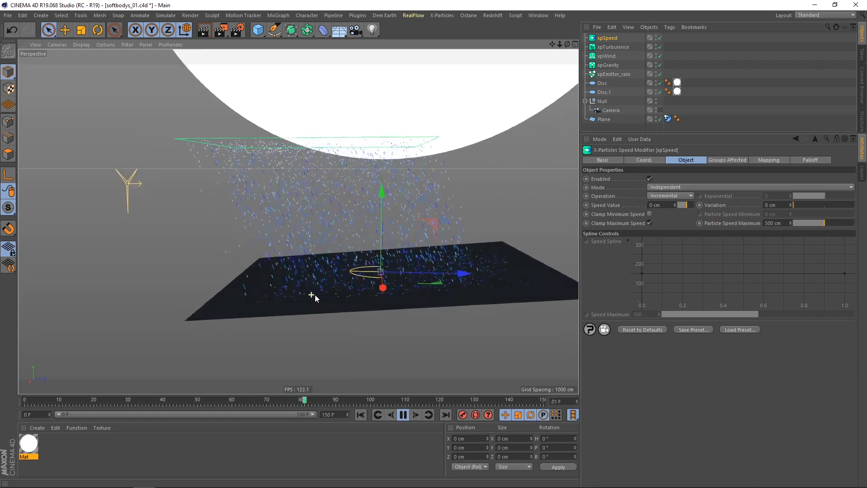
Set the rain emitter's birthrate to 10000.
{"action": "left_click", "coordinate": [623, 74]}
{"action": "left_click", "coordinate": [713, 159]}
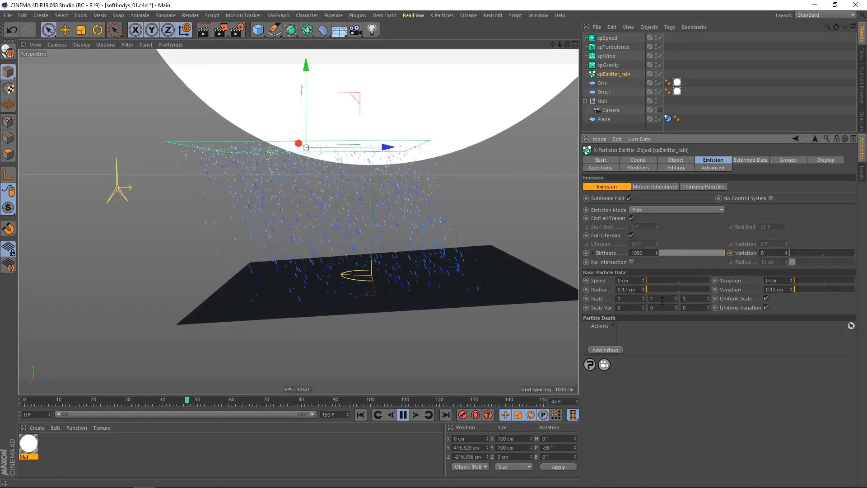
{"action": "left_click", "coordinate": [635, 254]}
{"action": "type", "text": "0"}
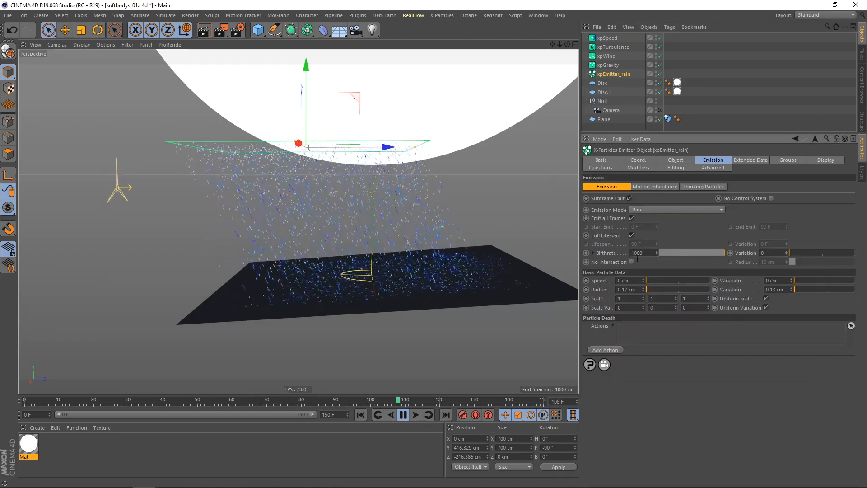
{"action": "key", "text": "Return"}
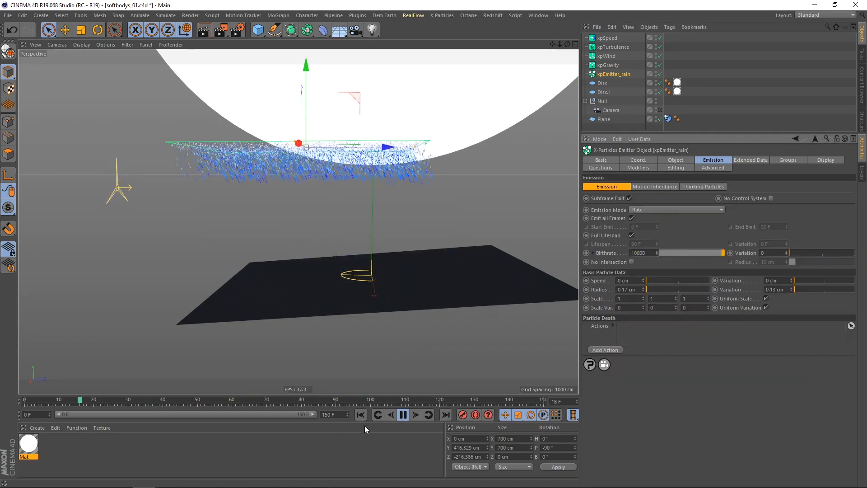
Replay the simulation from the first frame and examine the density of the rain from close up.
{"action": "left_click", "coordinate": [361, 415]}
{"action": "left_click_drag", "start_coordinate": [284, 269], "coordinate": [291, 280], "text": "alt"}
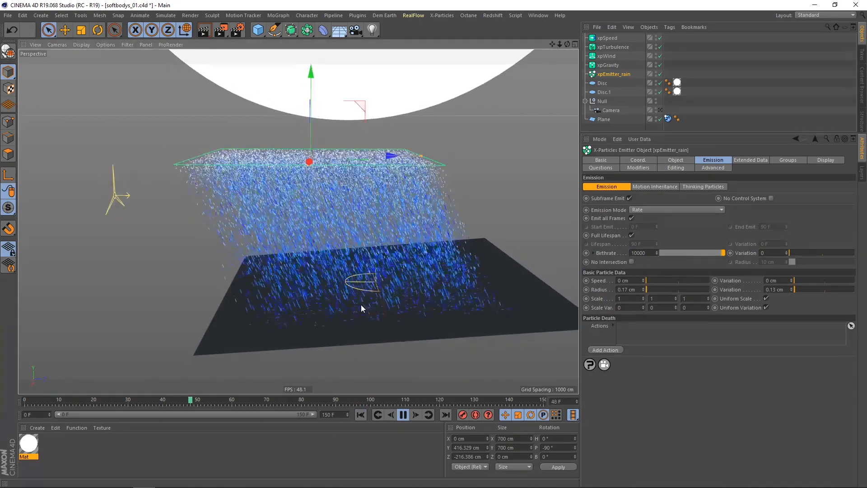
{"action": "left_click_drag", "start_coordinate": [361, 304], "coordinate": [337, 313], "text": "alt"}
{"action": "left_click", "coordinate": [403, 414]}
{"action": "right_click_drag", "start_coordinate": [322, 284], "coordinate": [397, 254], "text": "alt"}
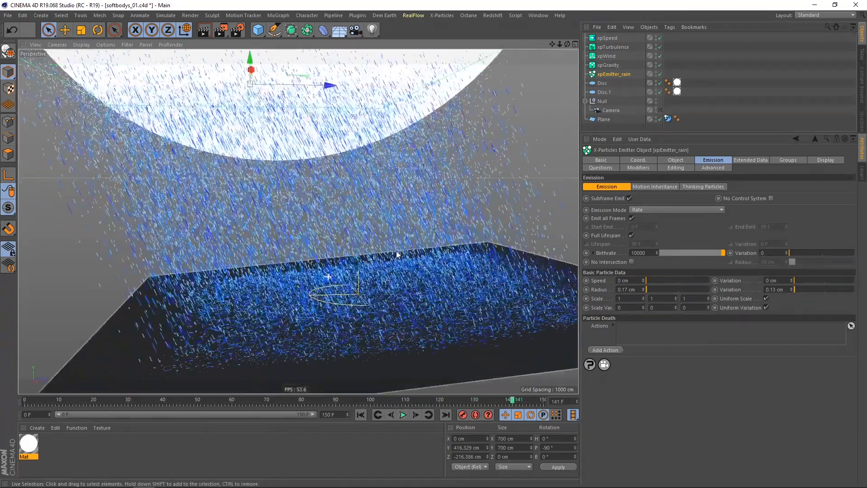
{"action": "mouse_move", "coordinate": [397, 253]}
{"action": "left_mouse_down", "text": "alt"}
{"action": "mouse_move", "coordinate": [315, 286]}
{"action": "mouse_move", "coordinate": [262, 294]}
{"action": "mouse_move", "coordinate": [385, 305]}
{"action": "mouse_move", "coordinate": [317, 302]}
{"action": "mouse_move", "coordinate": [335, 297]}
{"action": "mouse_move", "coordinate": [354, 336]}
{"action": "left_mouse_up", "text": "alt"}
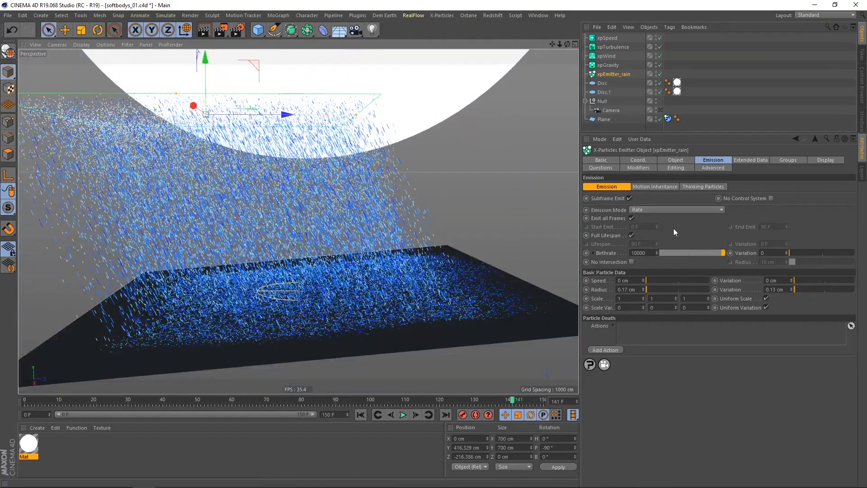
Set the rain emitter's birthrate to 3000 and play the simulation from the first frame to check it.
{"action": "left_click", "coordinate": [649, 251]}
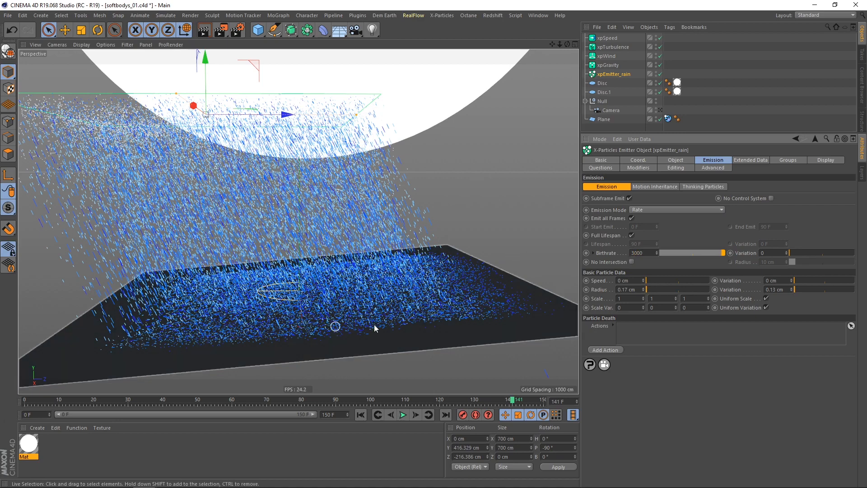
{"action": "left_click", "coordinate": [382, 418]}
{"action": "left_click", "coordinate": [402, 415]}
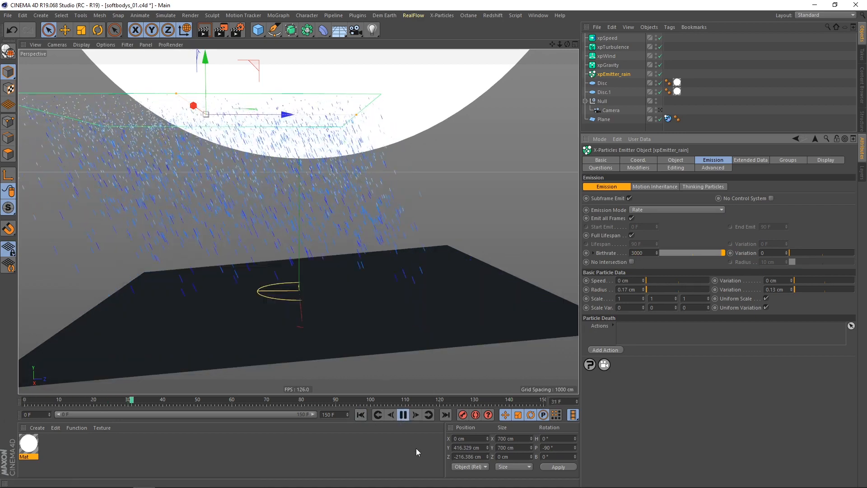
{"action": "left_click", "coordinate": [402, 416]}
{"action": "left_click_drag", "start_coordinate": [370, 300], "coordinate": [356, 306], "text": "alt"}
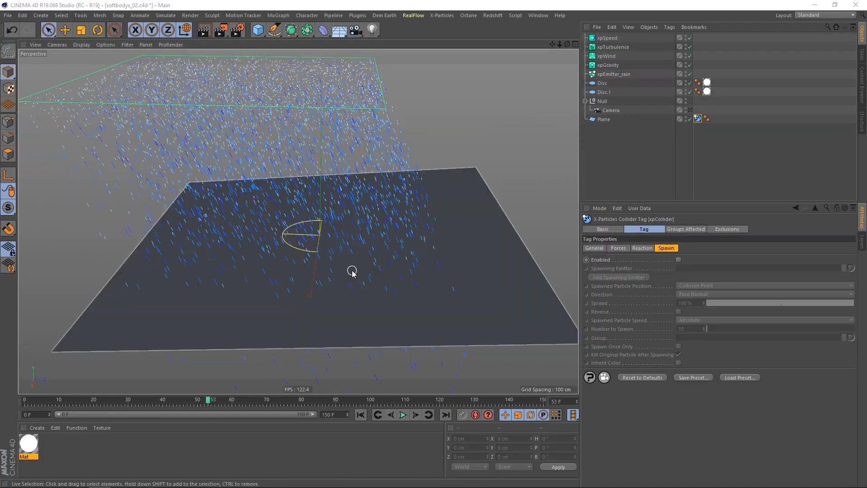
Play the simulation from the first frame and examine how the raindrops collide with the plane.
{"action": "scroll", "coordinate": [353, 273], "scroll_direction": "up", "scroll_amount": 1}
{"action": "left_click_drag", "start_coordinate": [364, 270], "coordinate": [381, 280], "text": "alt"}
{"action": "scroll", "coordinate": [381, 280], "scroll_direction": "down", "scroll_amount": 1}
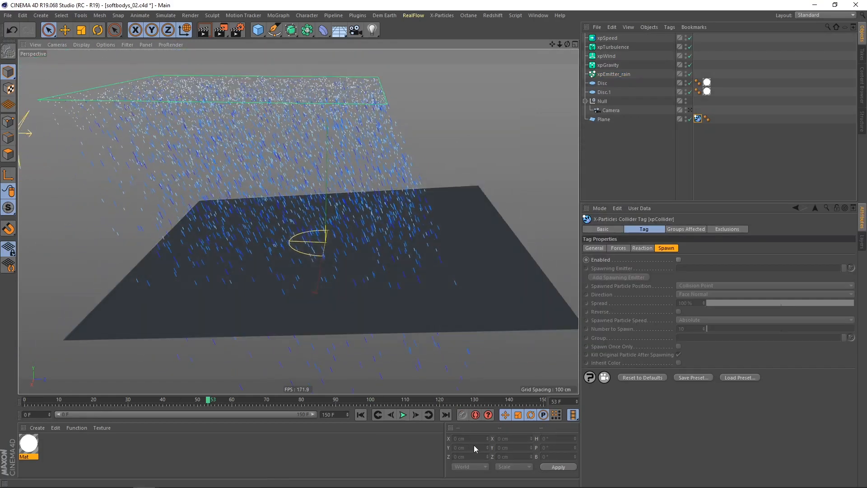
{"action": "left_click", "coordinate": [360, 414]}
{"action": "left_click", "coordinate": [403, 415]}
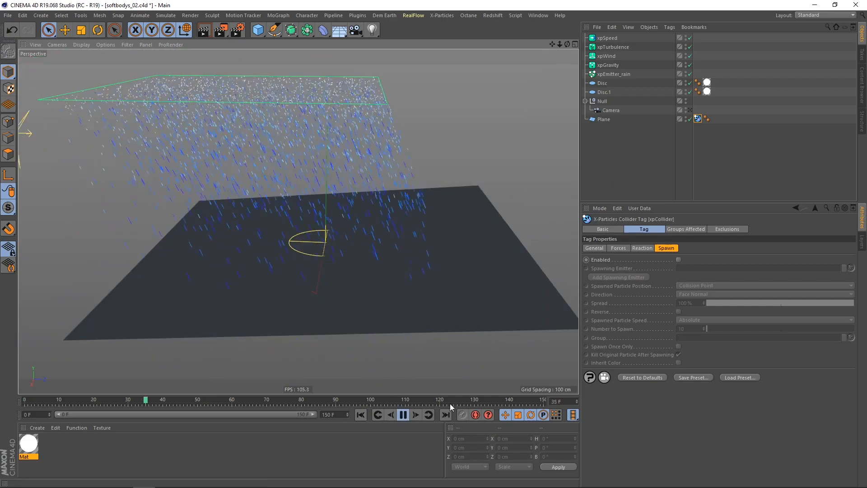
{"action": "left_click", "coordinate": [403, 415]}
{"action": "scroll", "coordinate": [407, 307], "scroll_direction": "up", "scroll_amount": 2}
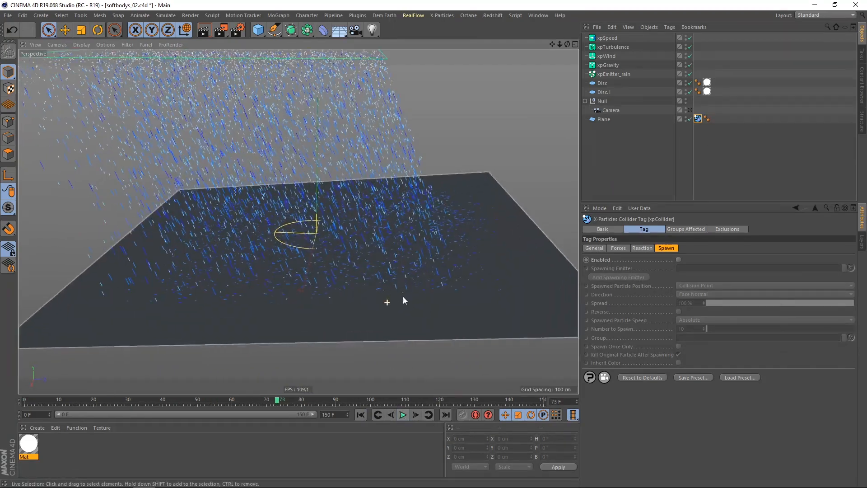
{"action": "mouse_move", "coordinate": [408, 280]}
{"action": "left_mouse_down", "text": "alt"}
{"action": "mouse_move", "coordinate": [399, 283]}
{"action": "mouse_move", "coordinate": [403, 290]}
{"action": "mouse_move", "coordinate": [407, 285]}
{"action": "left_mouse_up", "text": "alt"}
{"action": "right_click_drag", "start_coordinate": [406, 285], "coordinate": [425, 280], "text": "alt"}
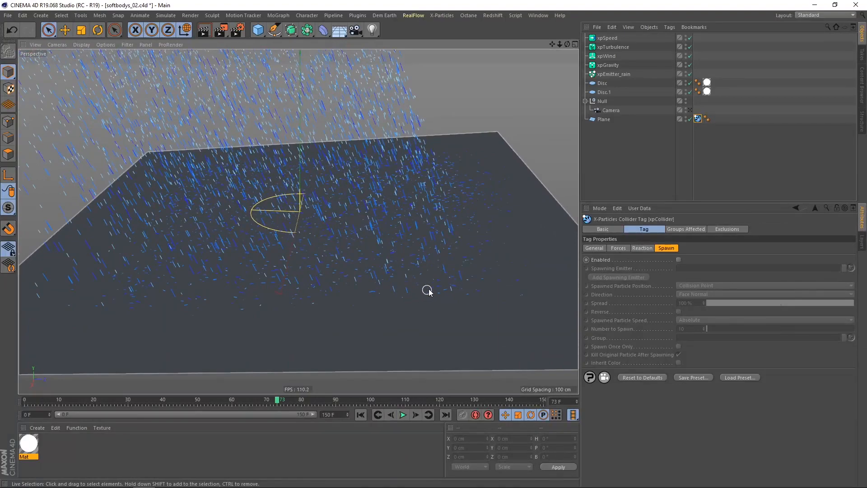
{"action": "mouse_move", "coordinate": [422, 289]}
{"action": "left_mouse_down", "text": "alt"}
{"action": "mouse_move", "coordinate": [416, 275]}
{"action": "mouse_move", "coordinate": [434, 269]}
{"action": "mouse_move", "coordinate": [412, 281]}
{"action": "mouse_move", "coordinate": [421, 293]}
{"action": "mouse_move", "coordinate": [413, 293]}
{"action": "left_mouse_up", "text": "alt"}
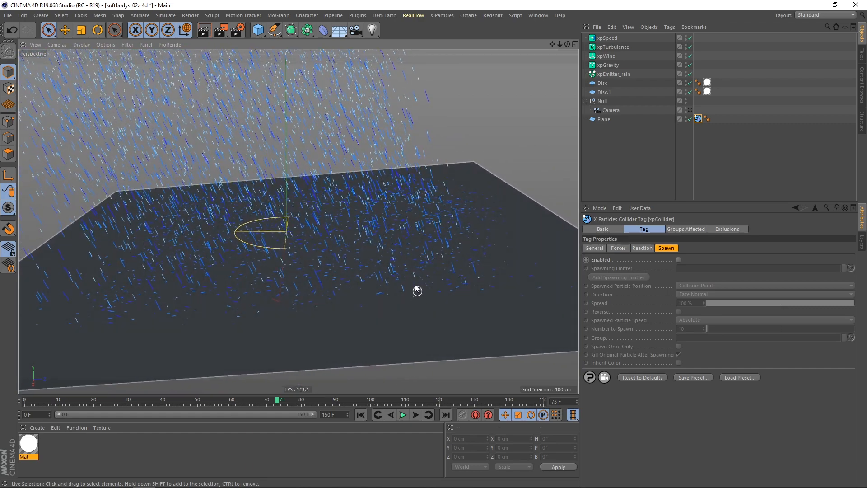
{"action": "left_click_drag", "start_coordinate": [400, 271], "coordinate": [387, 285], "text": "alt"}
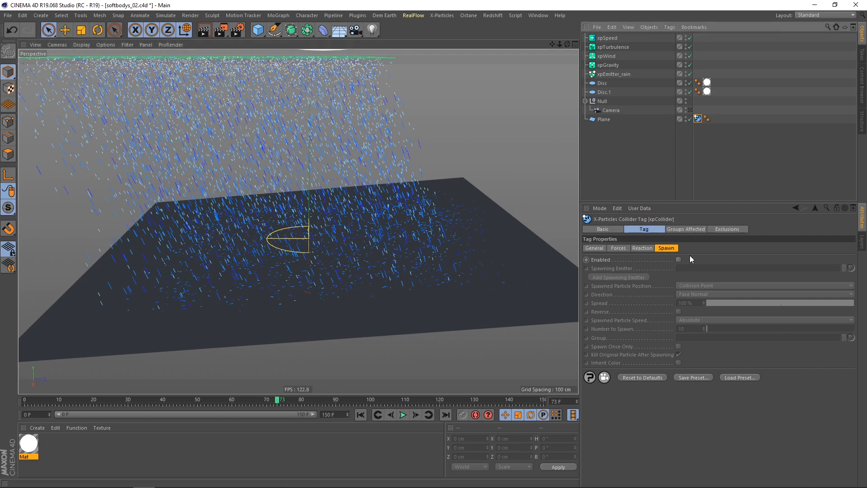
Enable spawning on the plane's collider tag and add a spawning emitter renamed xpEmitter_Spawning_splash.
{"action": "left_click", "coordinate": [677, 260]}
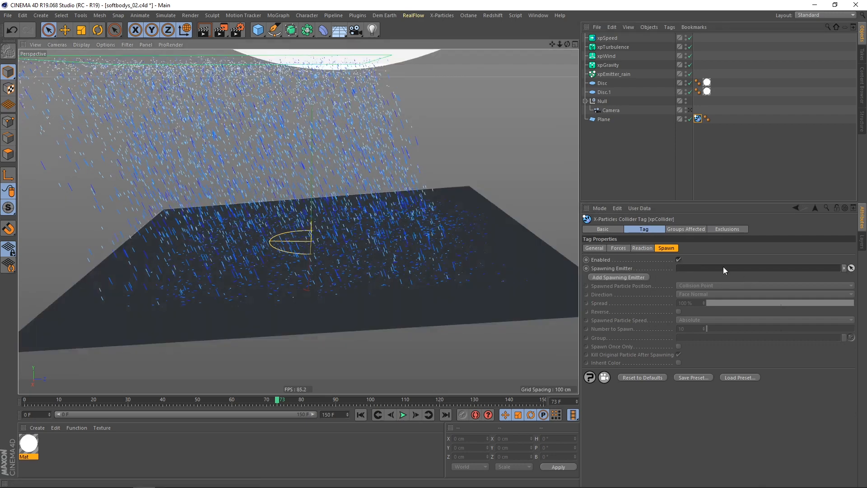
{"action": "left_click", "coordinate": [612, 277]}
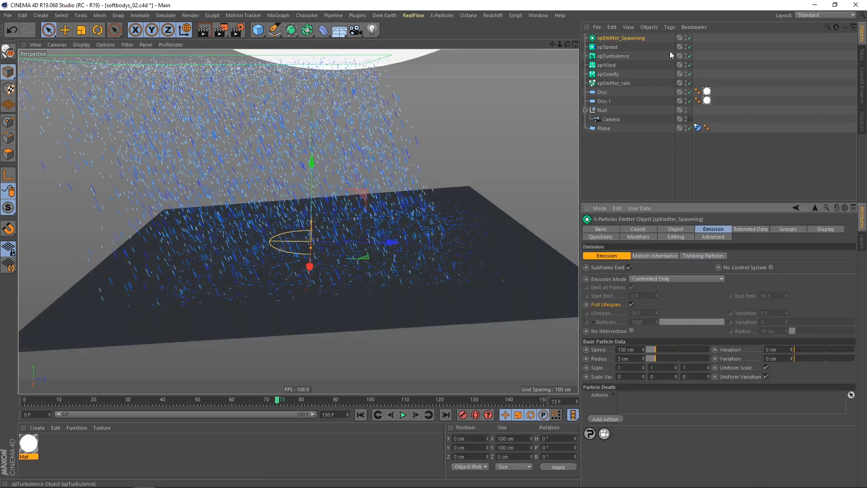
{"action": "double_click", "coordinate": [644, 39]}
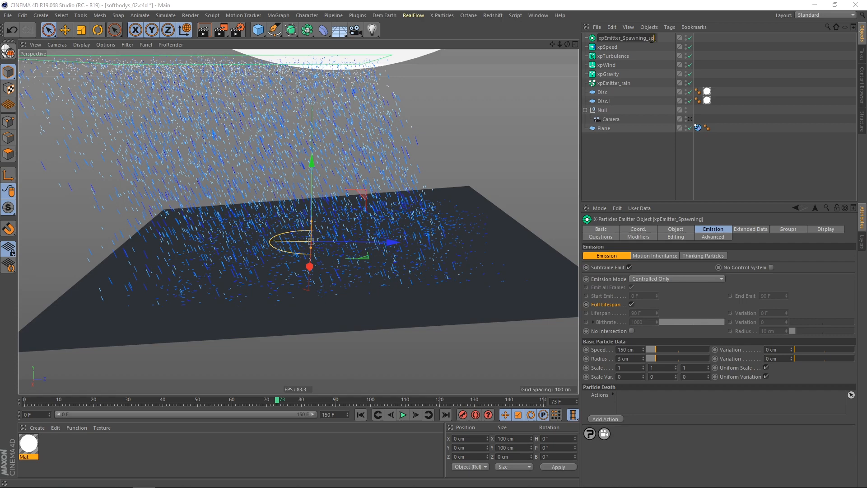
{"action": "key", "text": "Return"}
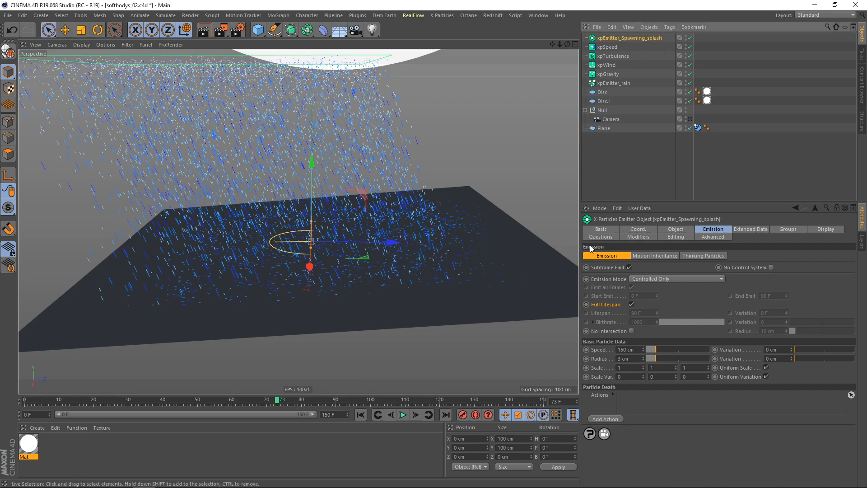
{"action": "left_click", "coordinate": [698, 128]}
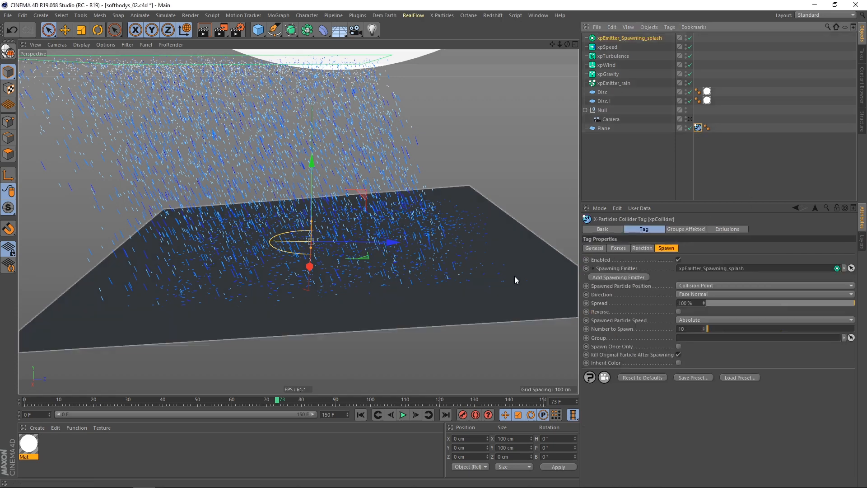
Examine the spawned particle position and direction options of the plane's collider tag.
{"action": "left_click", "coordinate": [711, 285]}
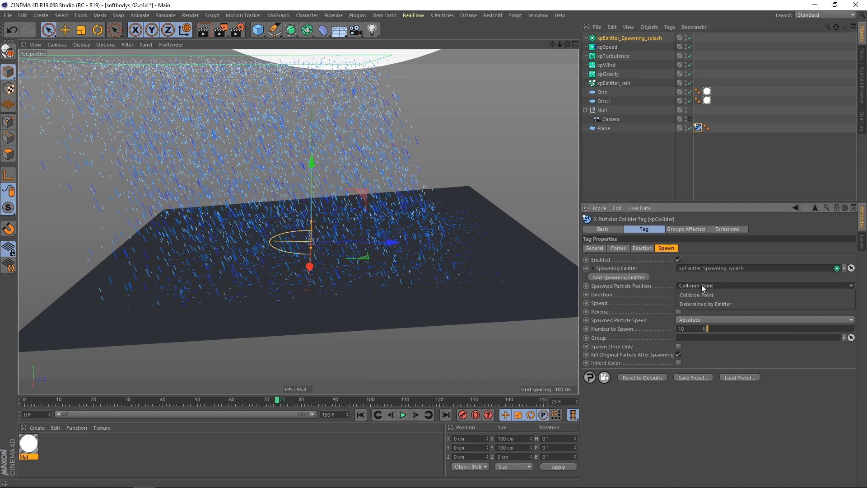
{"action": "left_click", "coordinate": [701, 285]}
{"action": "left_click", "coordinate": [698, 294]}
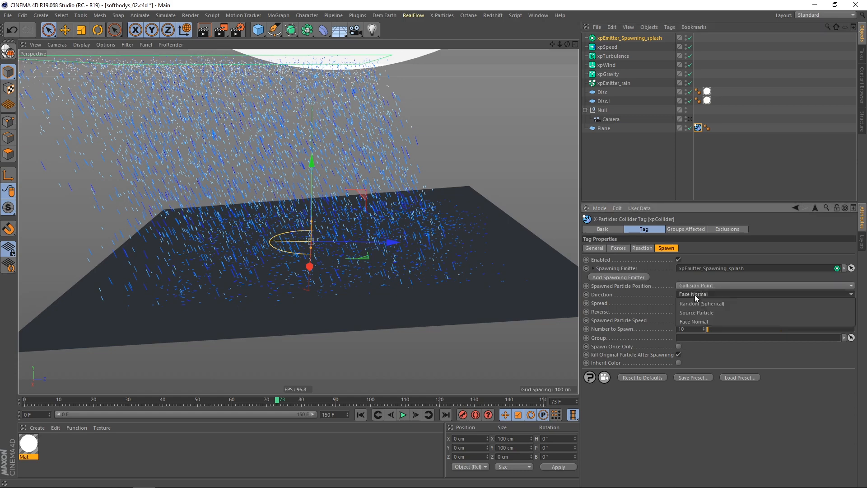
{"action": "left_click", "coordinate": [676, 277]}
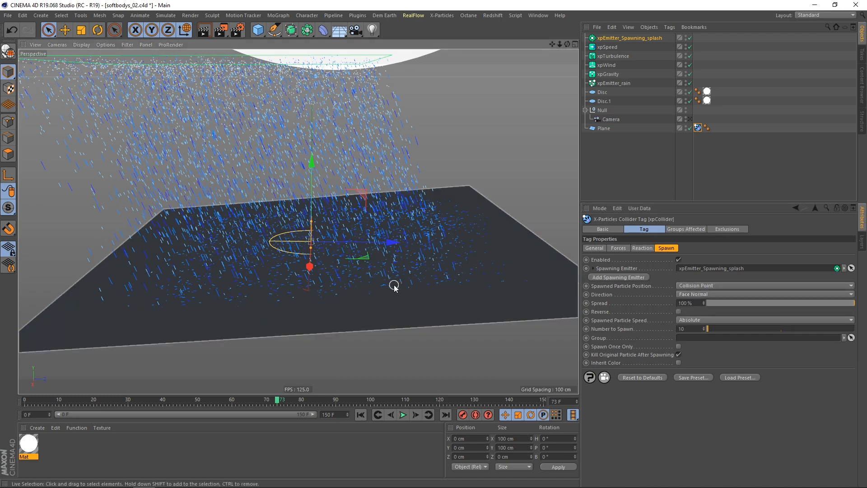
Set the collider tag's spawn spread to 0 % and play the simulation from the first frame.
{"action": "left_click_drag", "start_coordinate": [400, 285], "coordinate": [403, 286], "text": "alt"}
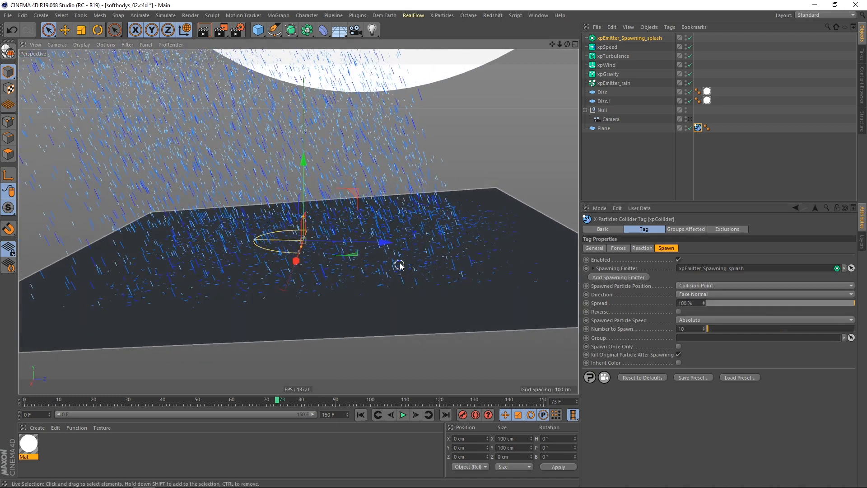
{"action": "left_click_drag", "start_coordinate": [697, 301], "coordinate": [669, 310]}
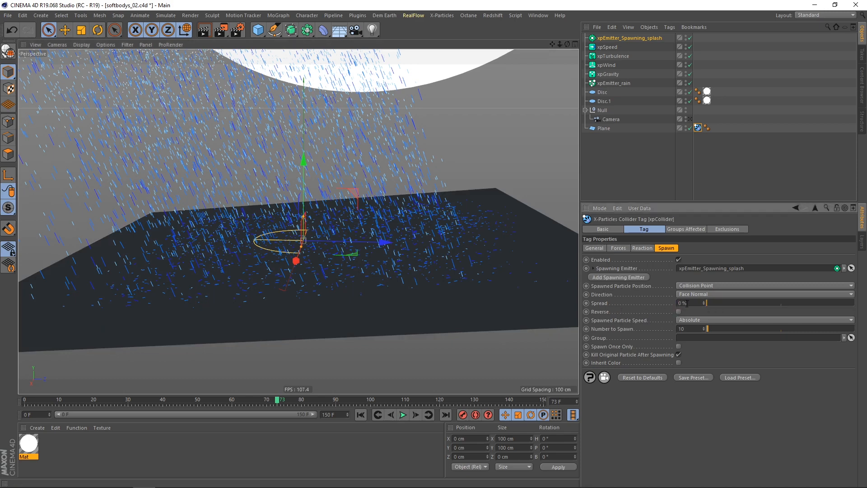
{"action": "left_click", "coordinate": [361, 415]}
{"action": "left_click", "coordinate": [403, 415]}
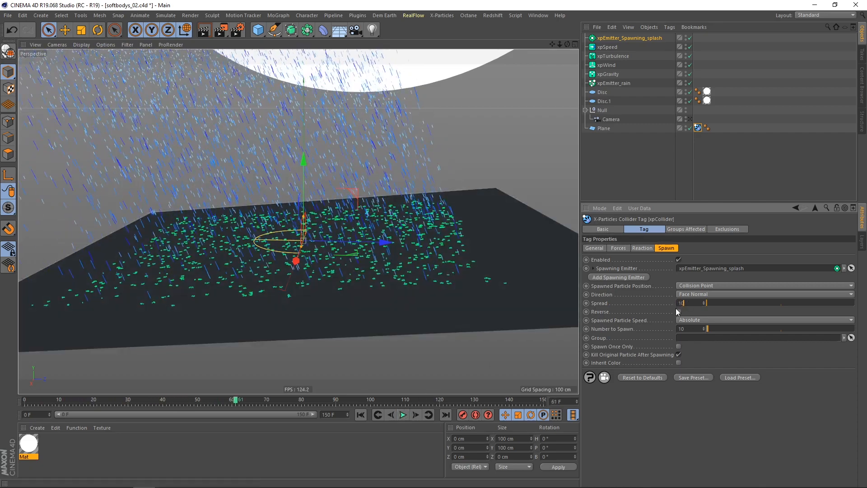
Set the collider tag's spawn spread back to 100 % and replay the simulation from the first frame.
{"action": "type", "text": "0"}
{"action": "key", "text": "Return"}
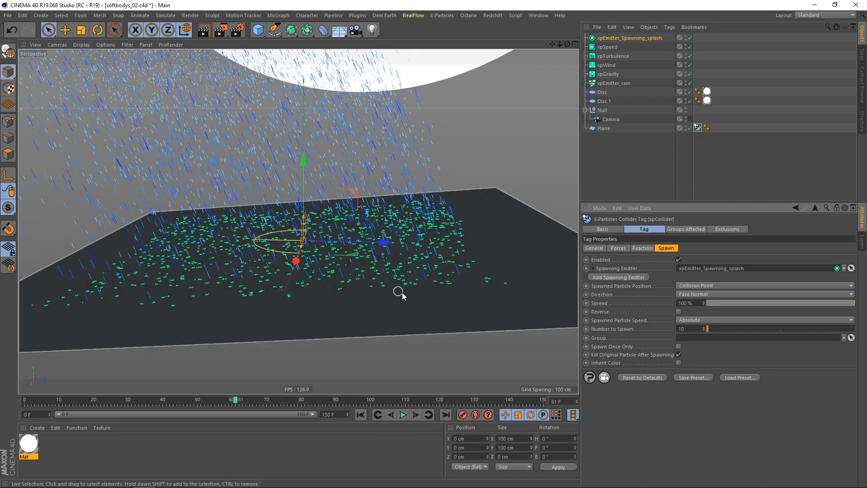
{"action": "left_click", "coordinate": [361, 414]}
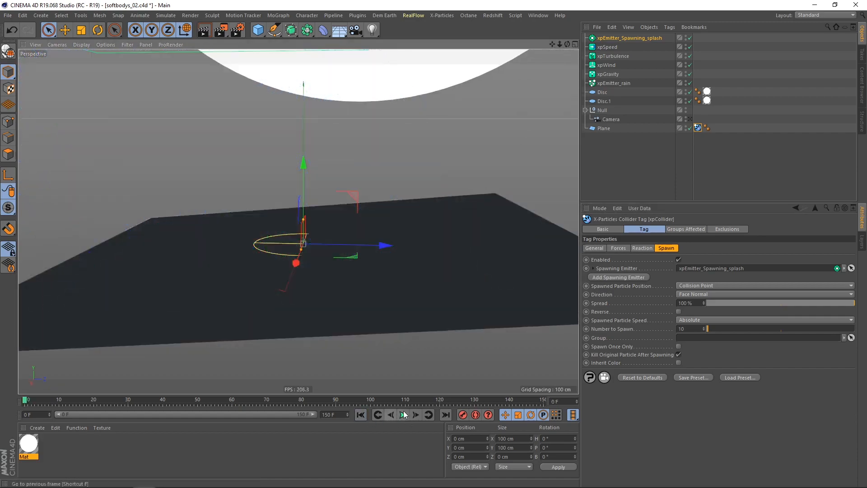
{"action": "left_click", "coordinate": [404, 415]}
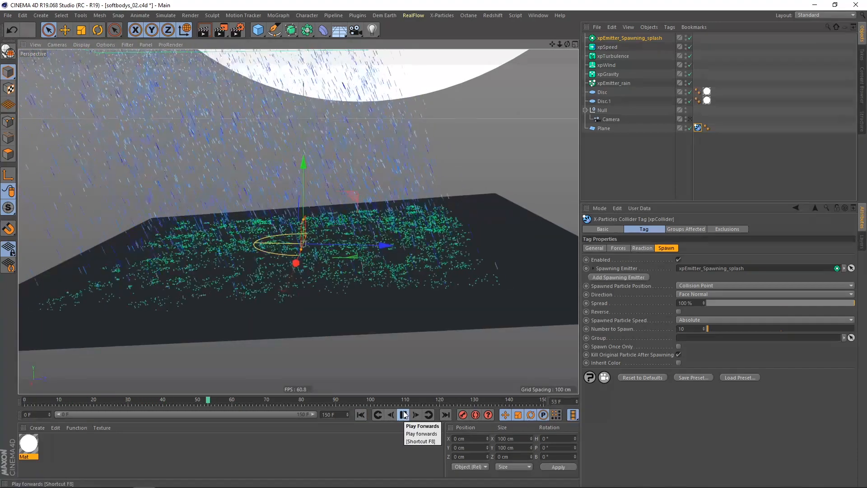
{"action": "left_click", "coordinate": [404, 414]}
{"action": "left_click_drag", "start_coordinate": [429, 275], "coordinate": [432, 285], "text": "alt"}
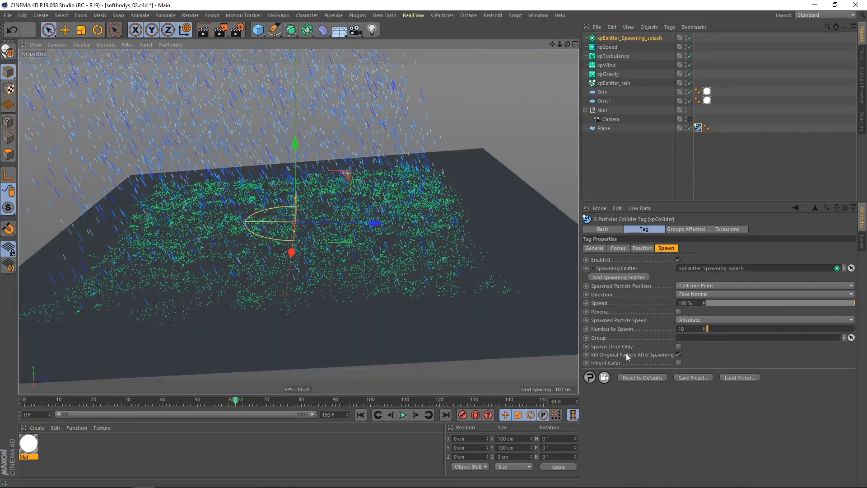
Display the particles of xpEmitter_Spawning_splash as Lines in the editor and make their particle color white.
{"action": "left_click", "coordinate": [628, 38]}
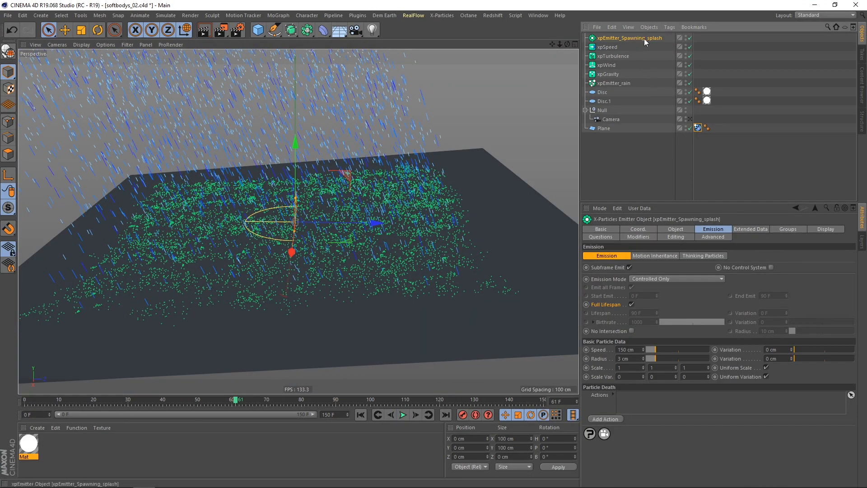
{"action": "left_click", "coordinate": [822, 229]}
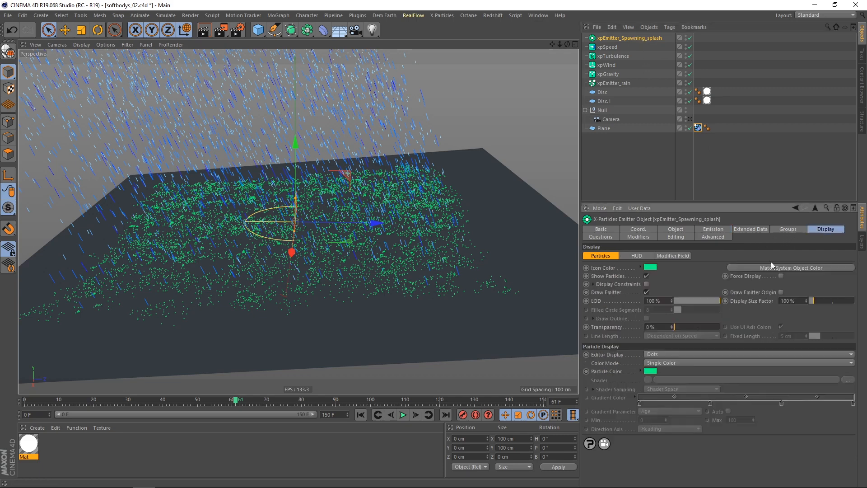
{"action": "left_click", "coordinate": [654, 355]}
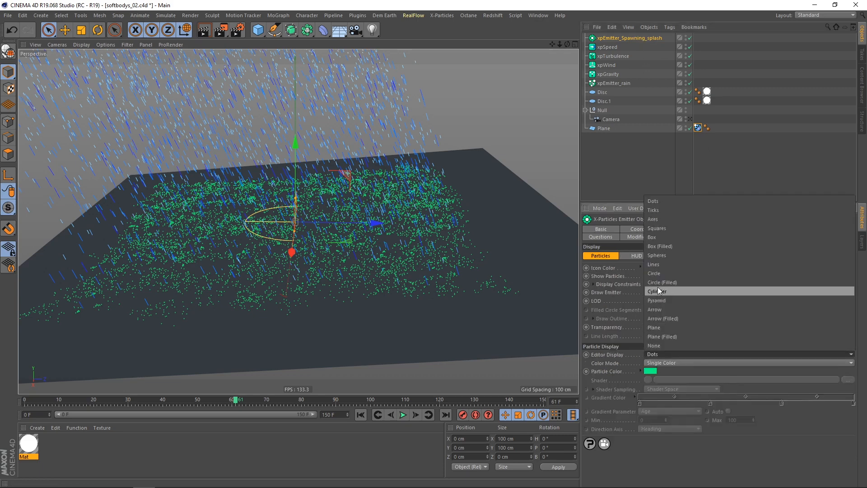
{"action": "left_click", "coordinate": [662, 266]}
{"action": "left_click", "coordinate": [651, 373]}
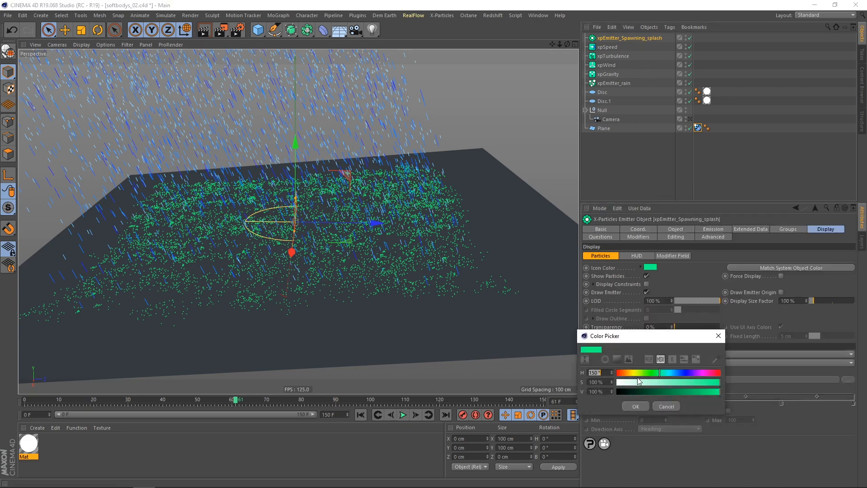
{"action": "left_click", "coordinate": [626, 402]}
Play the simulation from the first frame and check the splash particles displayed as lines.
{"action": "left_click", "coordinate": [361, 415]}
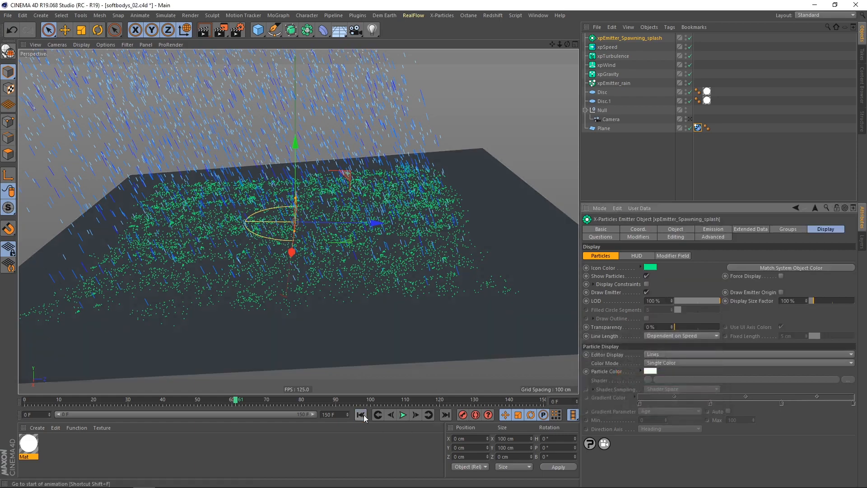
{"action": "left_click", "coordinate": [403, 415]}
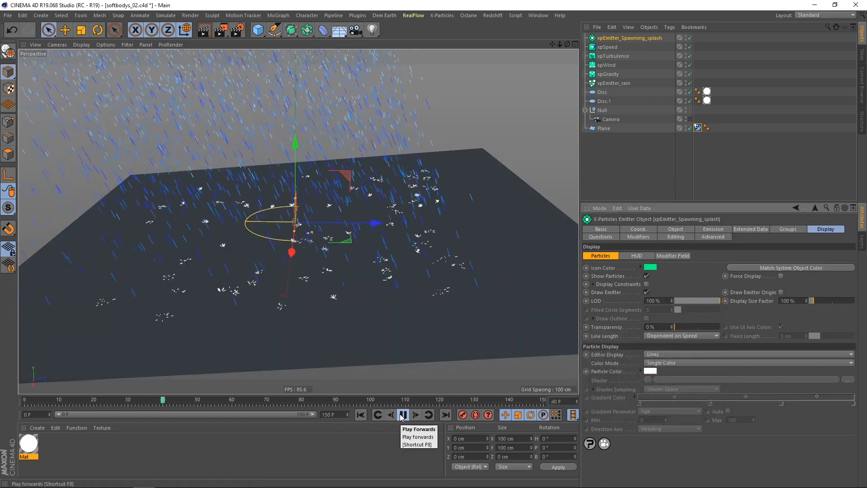
{"action": "left_click", "coordinate": [401, 414]}
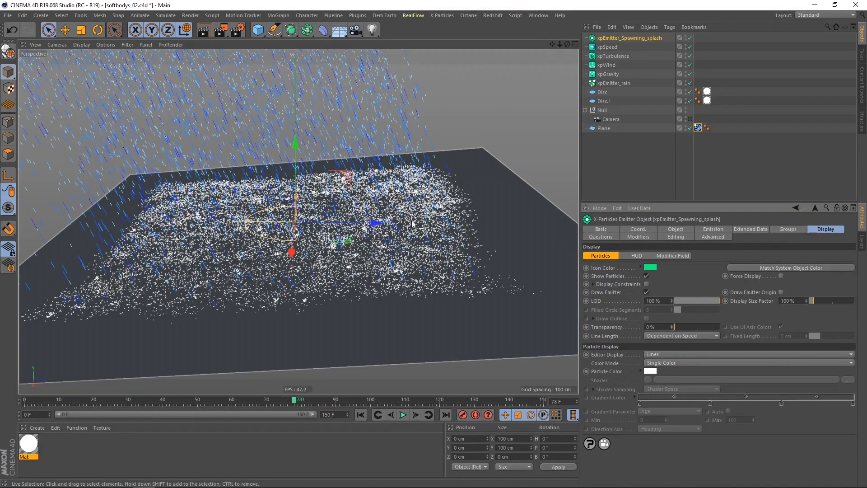
Disable Full Lifespan on the splash emitter and set its lifespan to 12 F with a variation of 5 F.
{"action": "left_click", "coordinate": [714, 229]}
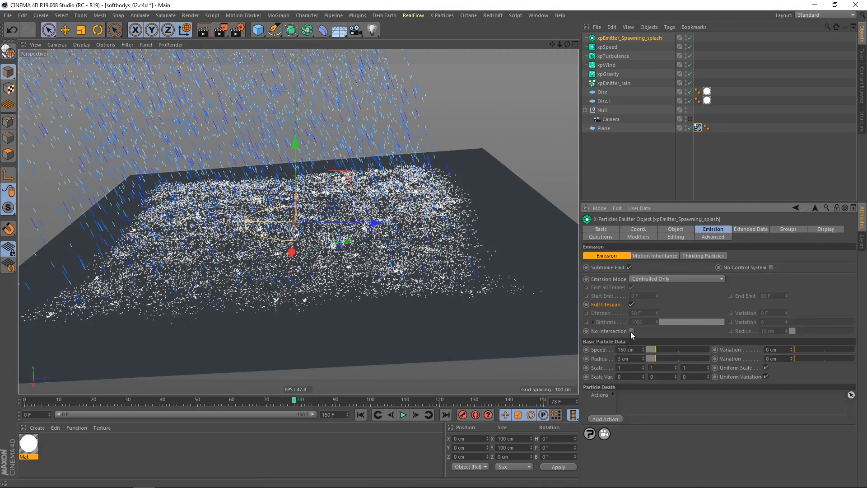
{"action": "left_click", "coordinate": [631, 304]}
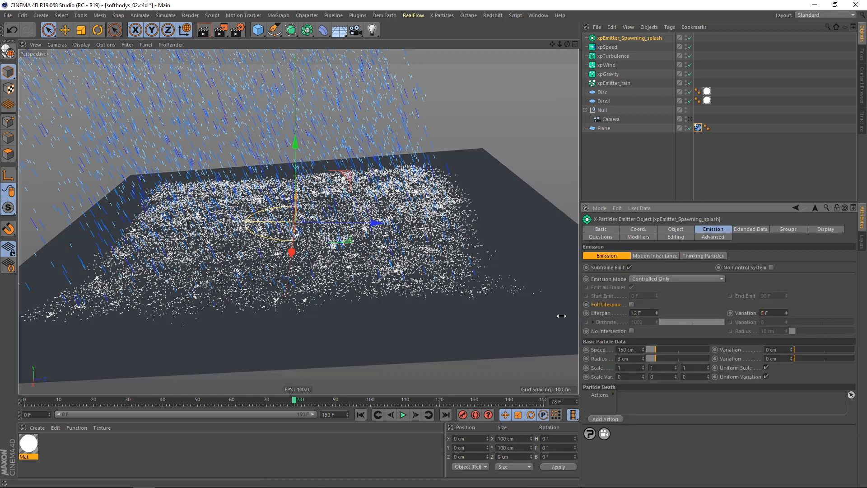
{"action": "left_click_drag", "start_coordinate": [393, 303], "coordinate": [395, 299], "text": "alt"}
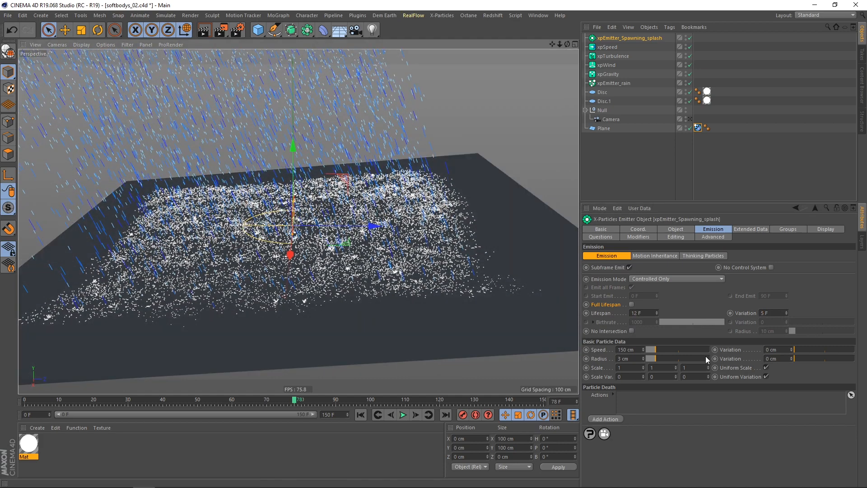
Set the splash emitter's speed variation to 75 cm and its radius to 0.15 cm with a variation of 0.125 cm.
{"action": "left_click", "coordinate": [771, 350]}
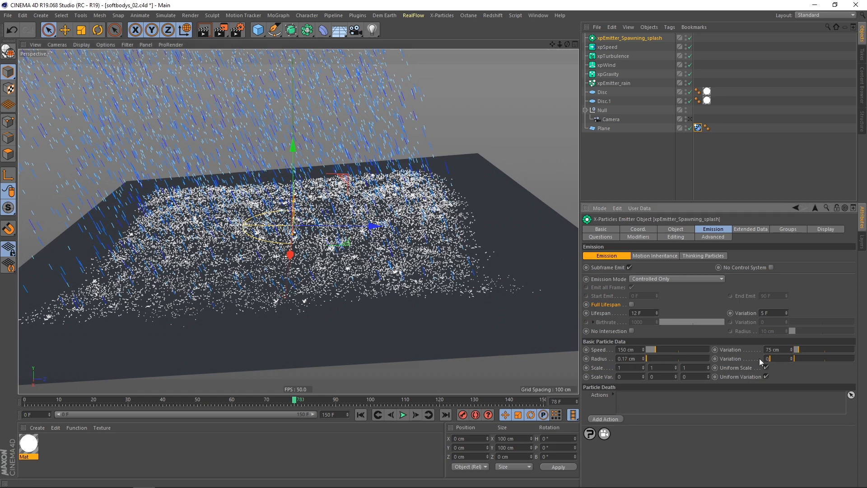
{"action": "type", "text": "0,125"}
{"action": "key", "text": "Return"}
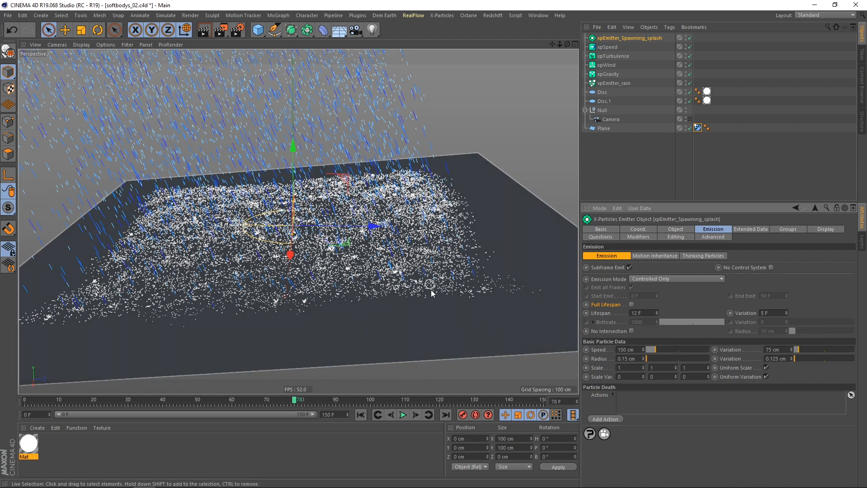
Replay the simulation from the first frame and examine the size and lifespan of the splashes on the plane.
{"action": "key", "text": "shift+f"}
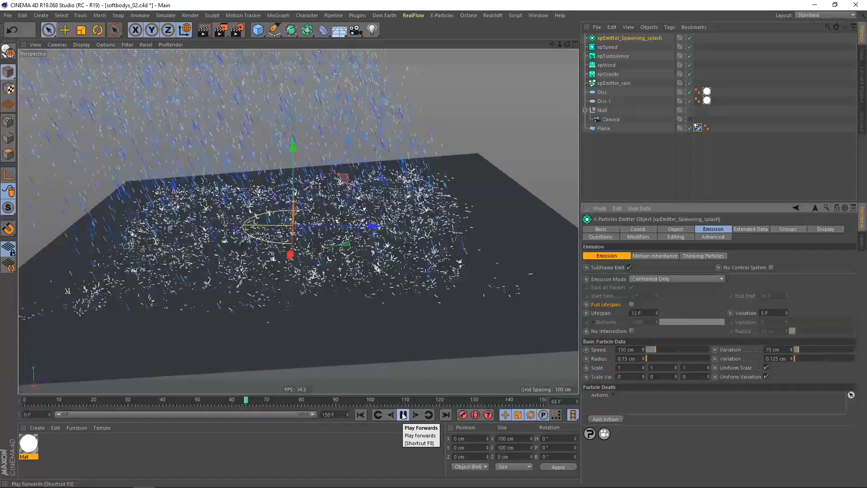
{"action": "left_click", "coordinate": [403, 415]}
{"action": "scroll", "coordinate": [347, 313], "scroll_direction": "down", "scroll_amount": 2}
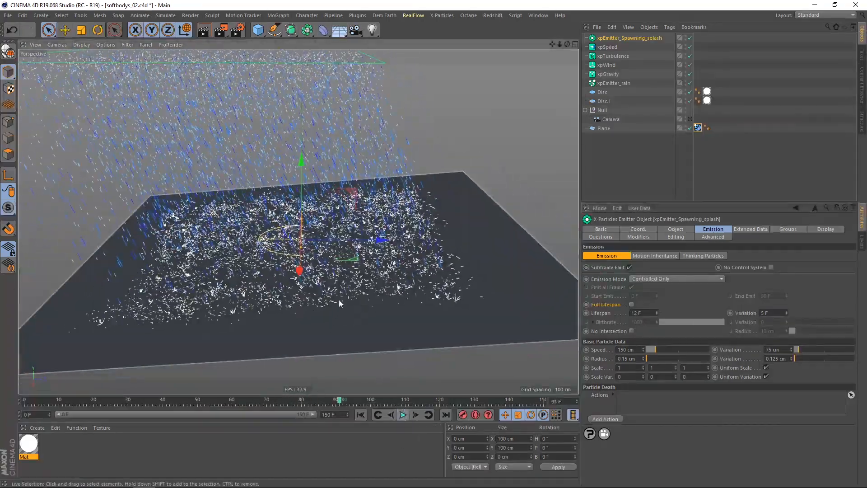
{"action": "mouse_move", "coordinate": [339, 300]}
{"action": "left_mouse_down", "text": "alt"}
{"action": "mouse_move", "coordinate": [333, 266]}
{"action": "mouse_move", "coordinate": [333, 300]}
{"action": "left_mouse_up", "text": "alt"}
{"action": "right_click_drag", "start_coordinate": [352, 283], "coordinate": [371, 280], "text": "alt"}
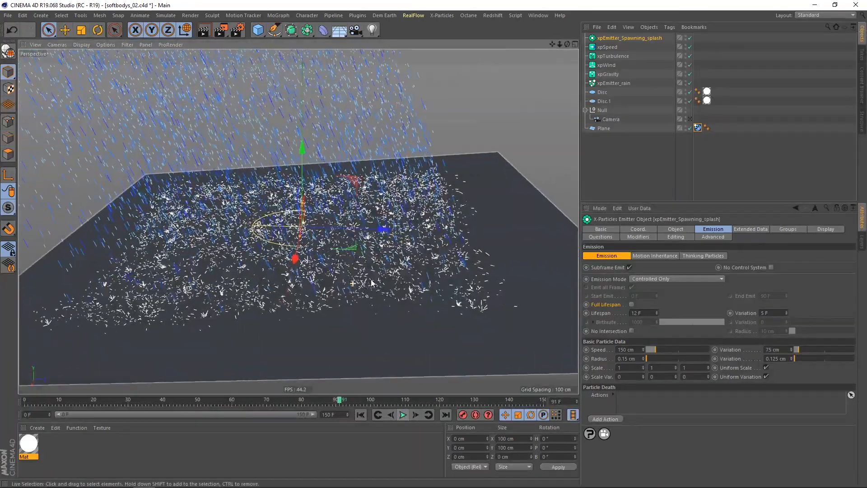
{"action": "mouse_move", "coordinate": [371, 283]}
{"action": "left_mouse_down", "text": "alt"}
{"action": "mouse_move", "coordinate": [383, 279]}
{"action": "mouse_move", "coordinate": [368, 281]}
{"action": "left_mouse_up", "text": "alt"}
{"action": "right_click_drag", "start_coordinate": [348, 284], "coordinate": [364, 279], "text": "alt"}
{"action": "mouse_move", "coordinate": [353, 274]}
{"action": "left_mouse_down", "text": "alt"}
{"action": "mouse_move", "coordinate": [365, 264]}
{"action": "mouse_move", "coordinate": [354, 286]}
{"action": "left_mouse_up", "text": "alt"}
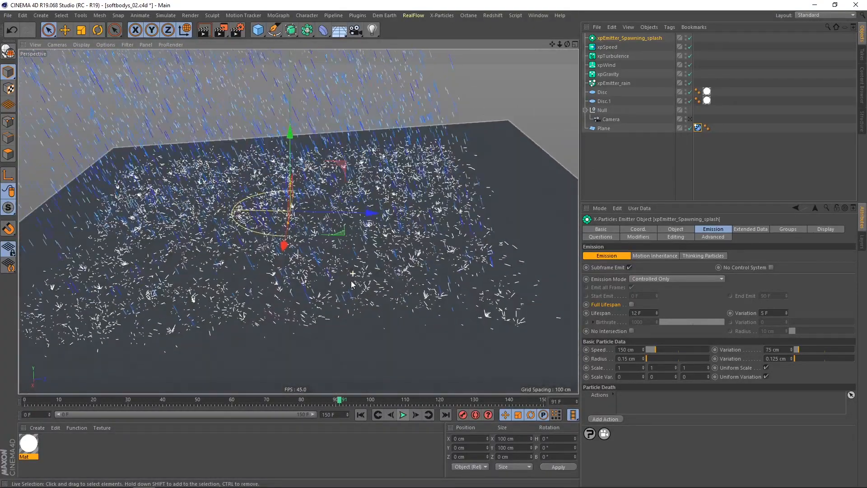
Continue playing the simulation and examine the rain and splashes together from several angles.
{"action": "left_click", "coordinate": [403, 416]}
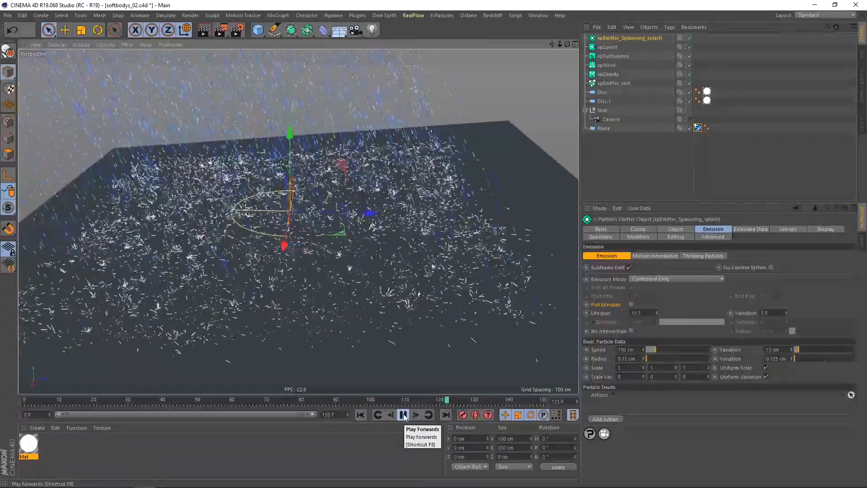
{"action": "left_click", "coordinate": [403, 416]}
{"action": "left_click_drag", "start_coordinate": [361, 266], "coordinate": [333, 277], "text": "alt"}
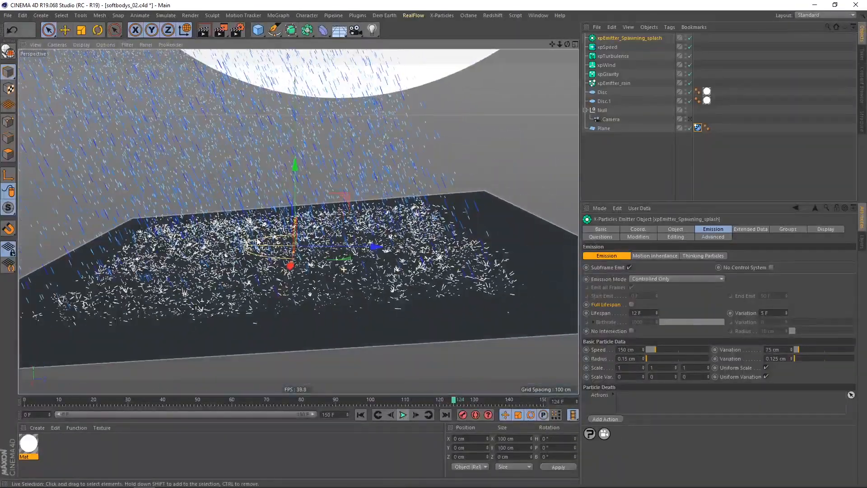
{"action": "left_click_drag", "start_coordinate": [256, 242], "coordinate": [273, 274], "text": "alt"}
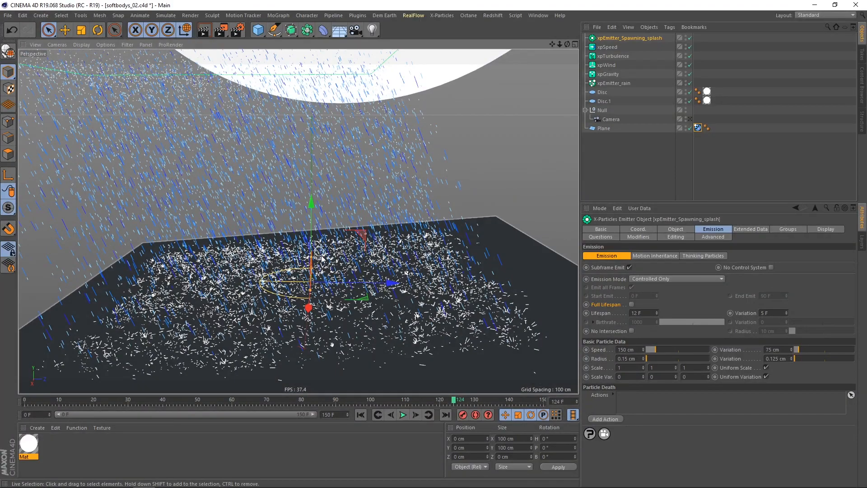
Play the simulation to frame 60, set it as the initial state of xpEmitter_rain, and return to the first frame.
{"action": "left_click_drag", "start_coordinate": [357, 295], "coordinate": [317, 235], "text": "alt"}
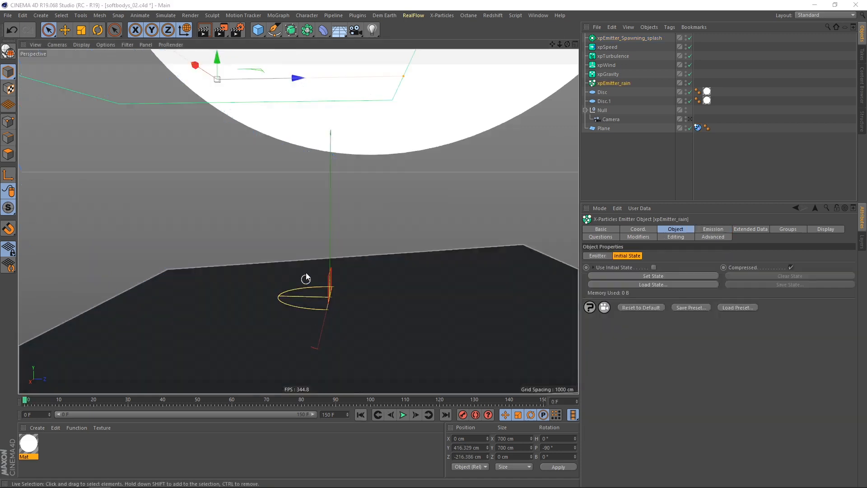
{"action": "left_click_drag", "start_coordinate": [319, 259], "coordinate": [354, 308], "text": "alt"}
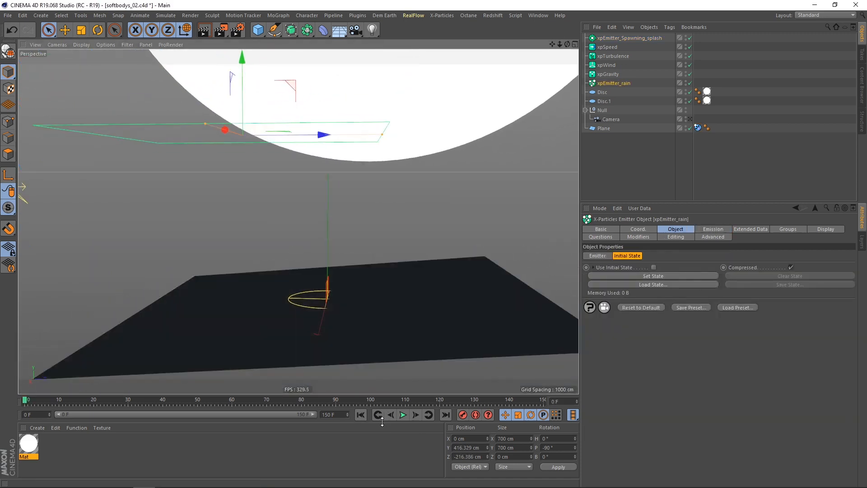
{"action": "left_click", "coordinate": [403, 414]}
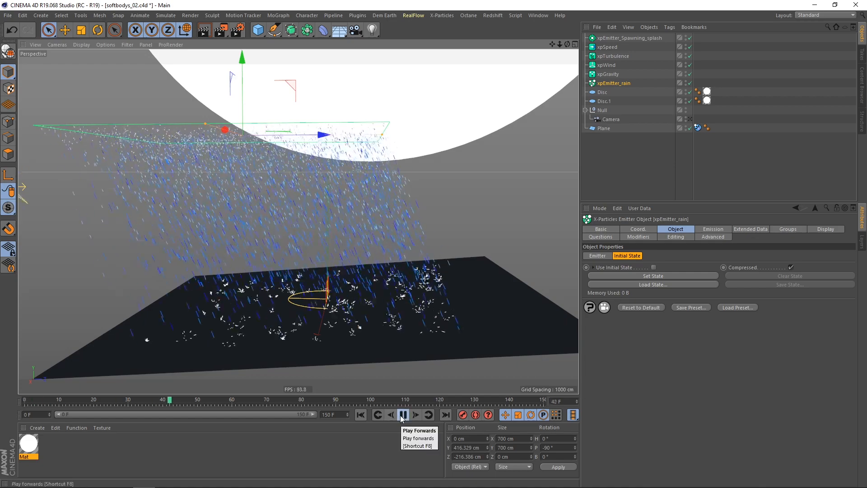
{"action": "left_click", "coordinate": [401, 415]}
{"action": "left_click_drag", "start_coordinate": [378, 311], "coordinate": [377, 302], "text": "alt"}
{"action": "scroll", "coordinate": [363, 308], "scroll_direction": "up", "scroll_amount": 1}
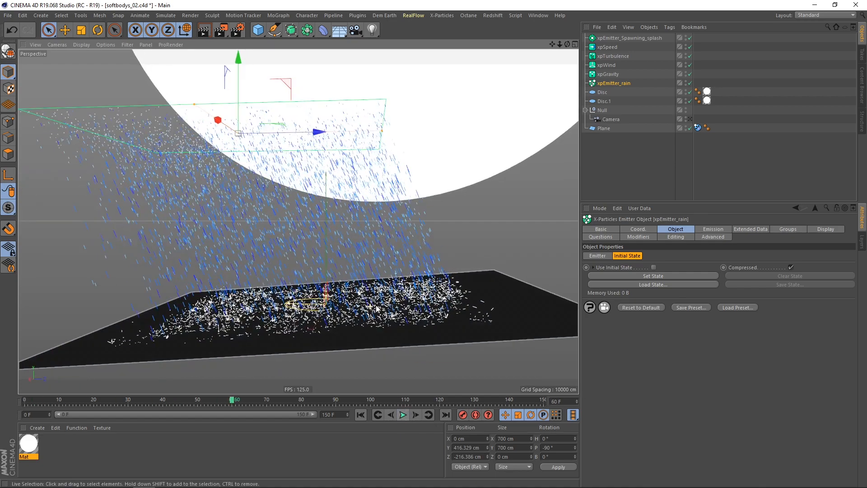
{"action": "scroll", "coordinate": [363, 308], "scroll_direction": "down", "scroll_amount": 2}
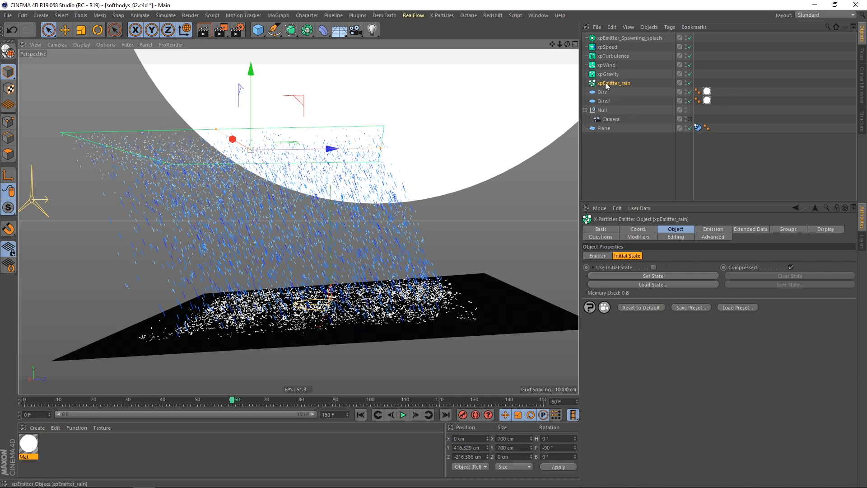
{"action": "left_click", "coordinate": [655, 276]}
{"action": "left_click", "coordinate": [361, 415]}
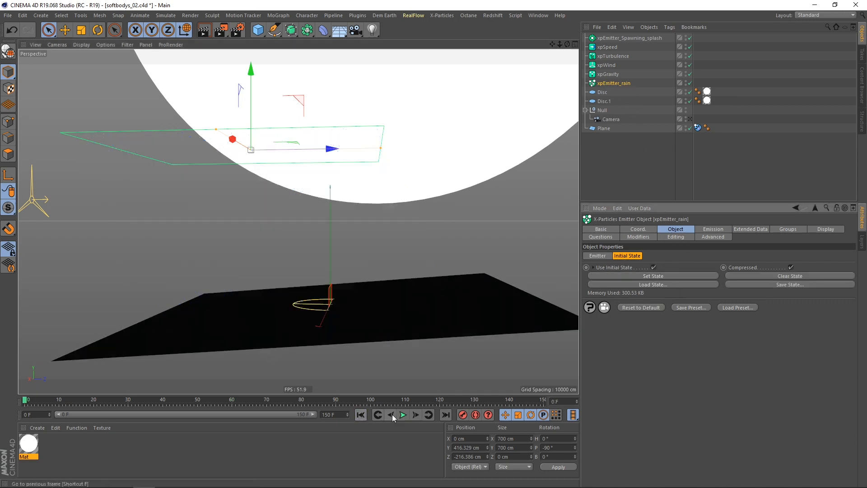
Play the simulation from the first frame and examine the already falling rain and its splashes on the plane.
{"action": "left_click", "coordinate": [403, 415]}
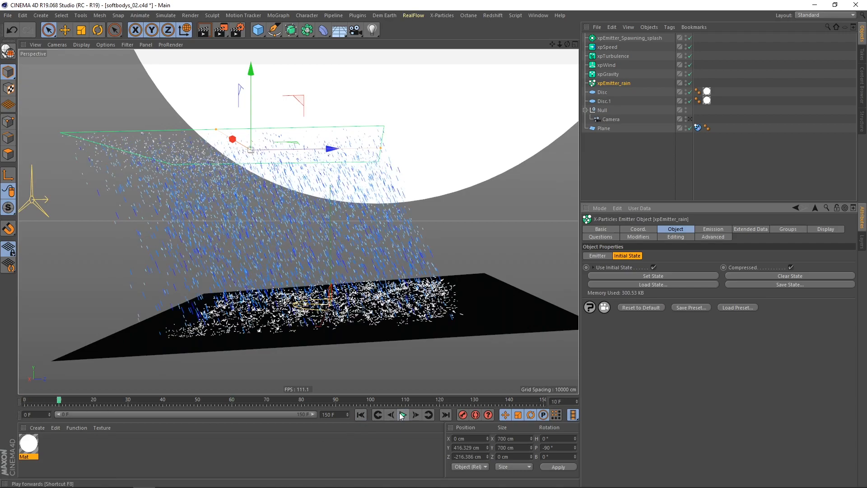
{"action": "scroll", "coordinate": [293, 271], "scroll_direction": "up", "scroll_amount": 3}
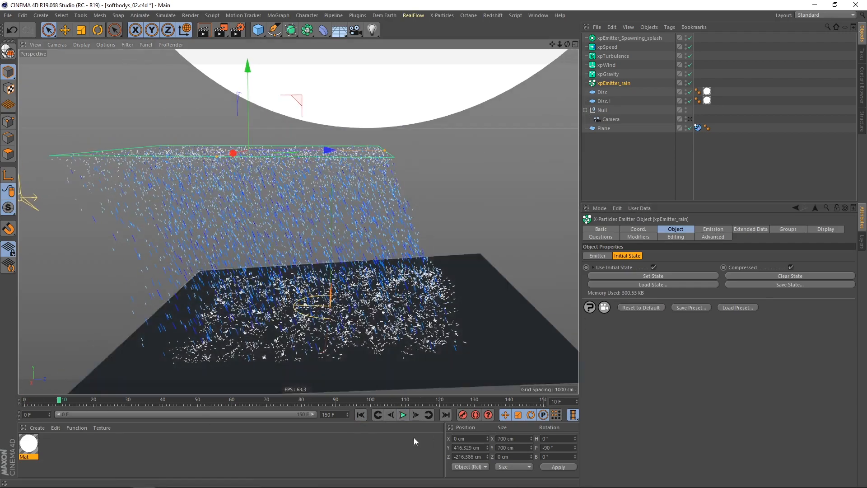
{"action": "left_click", "coordinate": [403, 415]}
{"action": "left_click", "coordinate": [403, 418]}
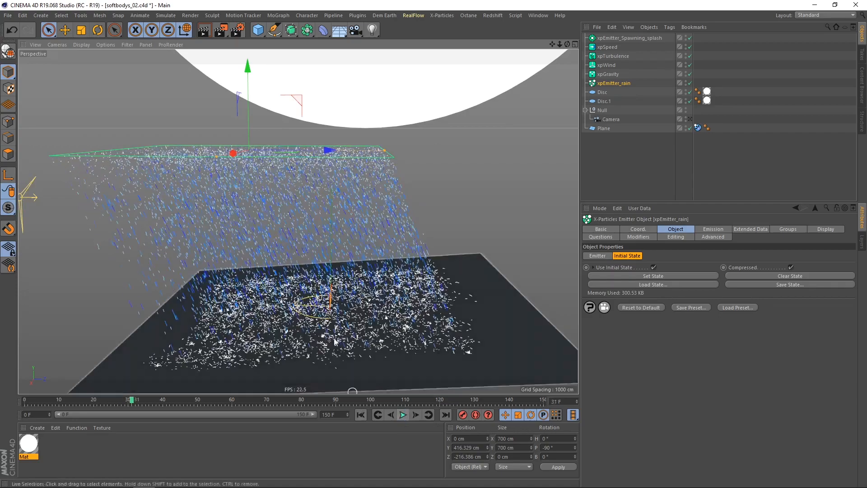
{"action": "mouse_move", "coordinate": [334, 340]}
{"action": "left_mouse_down", "text": "alt"}
{"action": "mouse_move", "coordinate": [338, 314]}
{"action": "mouse_move", "coordinate": [333, 324]}
{"action": "left_mouse_up", "text": "alt"}
{"action": "scroll", "coordinate": [312, 334], "scroll_direction": "up", "scroll_amount": 3}
{"action": "scroll", "coordinate": [342, 309], "scroll_direction": "down", "scroll_amount": 3}
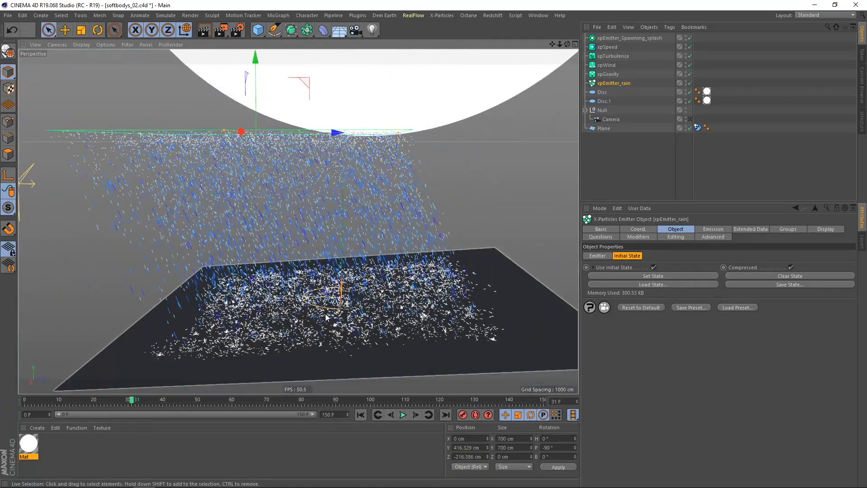
{"action": "scroll", "coordinate": [332, 311], "scroll_direction": "up", "scroll_amount": 1}
Add a sphere at a height of about 153 cm above the plane and set its radius to 40 cm.
{"action": "left_click_drag", "start_coordinate": [258, 30], "coordinate": [386, 60]}
{"action": "left_click_drag", "start_coordinate": [352, 280], "coordinate": [343, 183], "text": "alt"}
{"action": "left_click", "coordinate": [651, 248]}
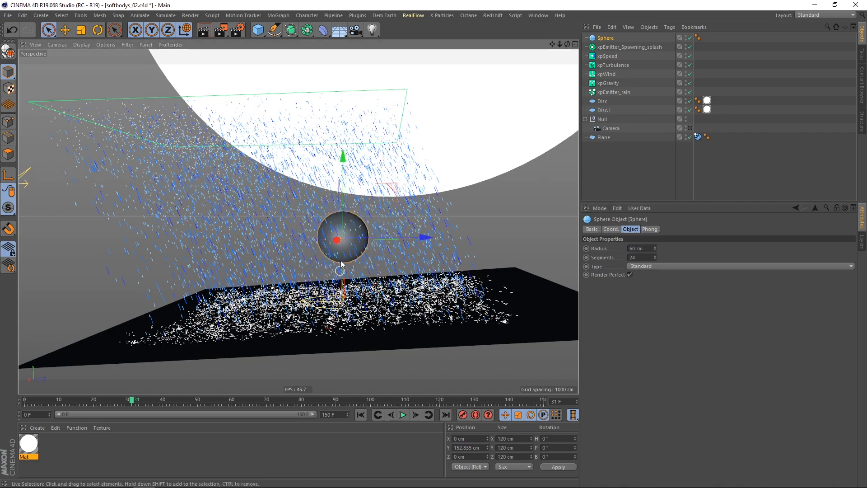
{"action": "left_click_drag", "start_coordinate": [341, 264], "coordinate": [349, 258], "text": "alt"}
{"action": "left_click_drag", "start_coordinate": [650, 248], "coordinate": [594, 251]}
{"action": "type", "text": "40"}
{"action": "key", "text": "Return"}
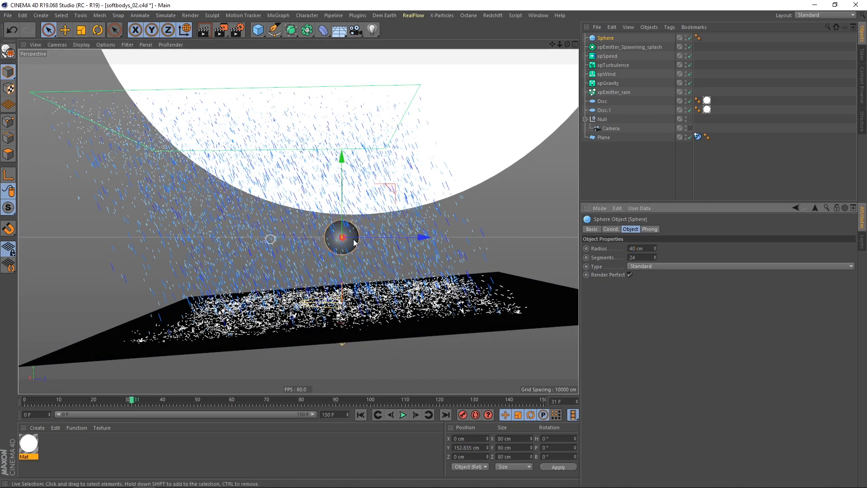
Move the sphere within the rain to about 115 cm in Y and -46 cm in Z.
{"action": "left_click_drag", "start_coordinate": [354, 243], "coordinate": [348, 247], "text": "alt"}
{"action": "right_click_drag", "start_coordinate": [348, 247], "coordinate": [352, 234], "text": "alt"}
{"action": "middle_click_drag", "start_coordinate": [340, 235], "coordinate": [346, 221], "text": "alt"}
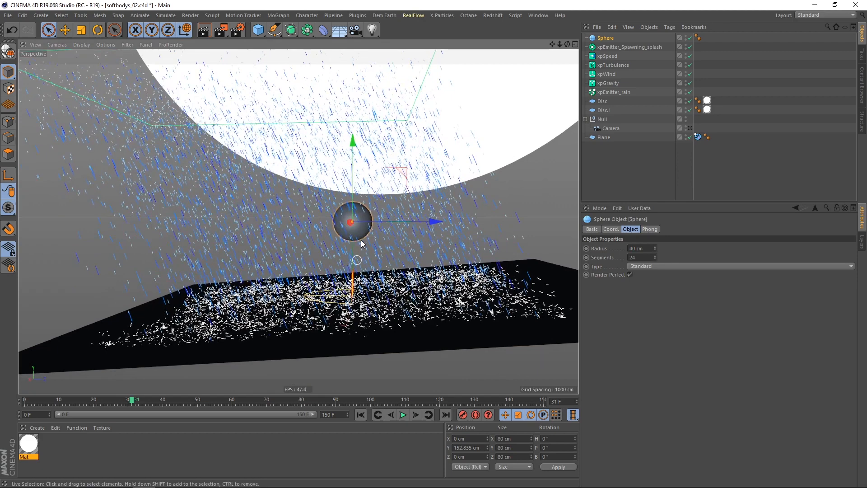
{"action": "left_click_drag", "start_coordinate": [397, 177], "coordinate": [381, 202]}
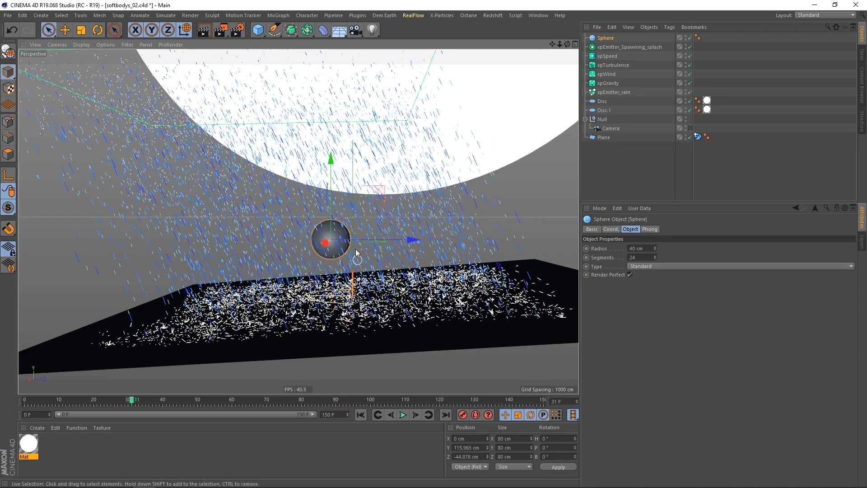
{"action": "left_click_drag", "start_coordinate": [332, 253], "coordinate": [338, 252], "text": "alt"}
{"action": "scroll", "coordinate": [335, 249], "scroll_direction": "up", "scroll_amount": 4}
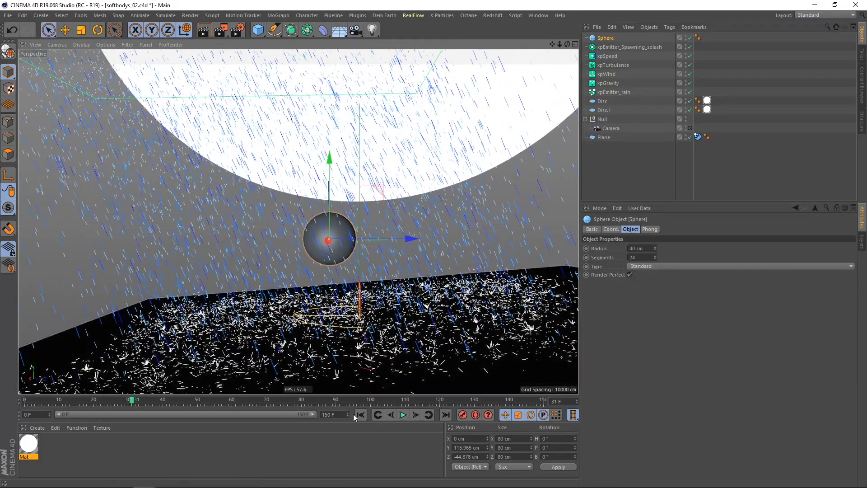
{"action": "mouse_move", "coordinate": [380, 193]}
{"action": "left_mouse_down"}
{"action": "mouse_move", "coordinate": [405, 264]}
{"action": "mouse_move", "coordinate": [377, 196]}
{"action": "left_mouse_up"}
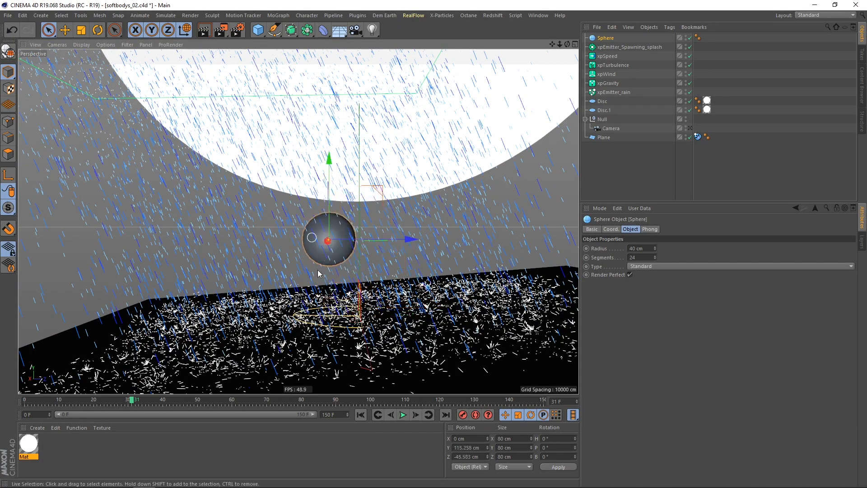
Disable the sphere and keyframe xpEmitter_rain's Retiming at 100% on frame 10.
{"action": "left_click", "coordinate": [689, 37]}
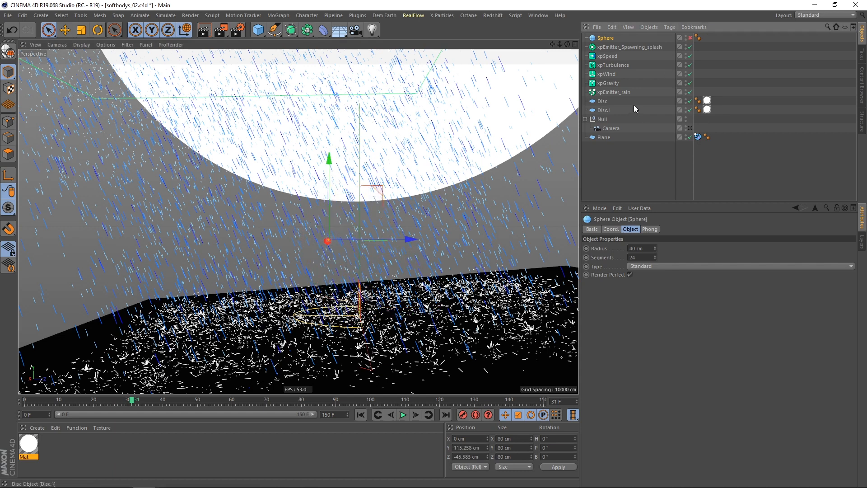
{"action": "left_click", "coordinate": [617, 92]}
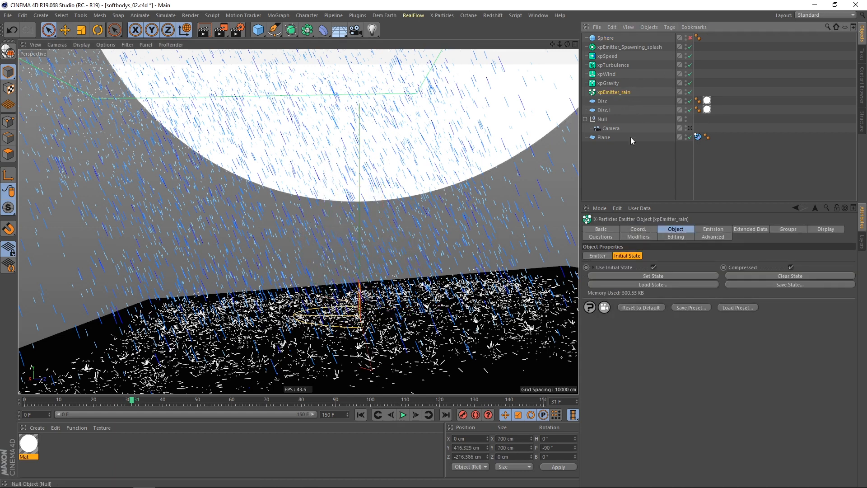
{"action": "left_click", "coordinate": [708, 230]}
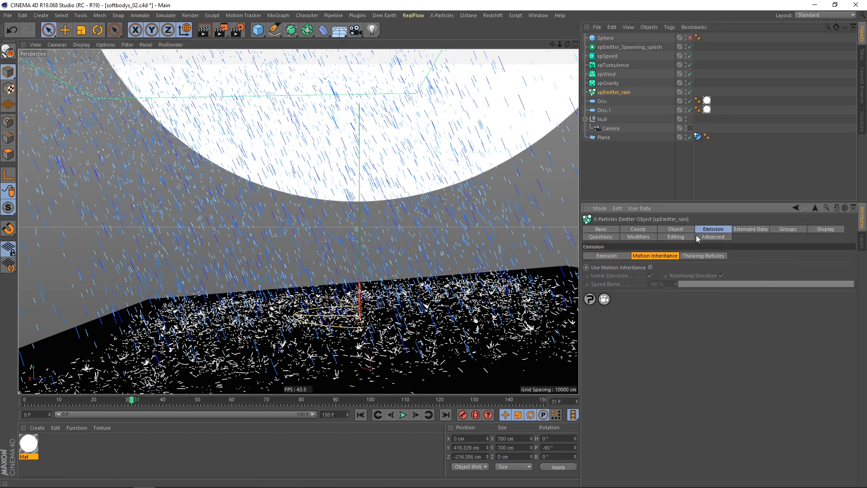
{"action": "left_click", "coordinate": [680, 231]}
{"action": "left_click", "coordinate": [599, 256]}
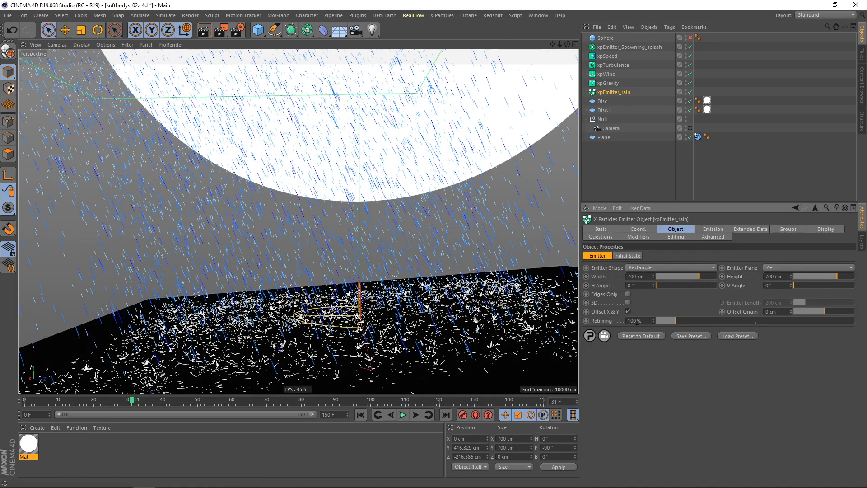
{"action": "left_click_drag", "start_coordinate": [98, 398], "coordinate": [59, 403]}
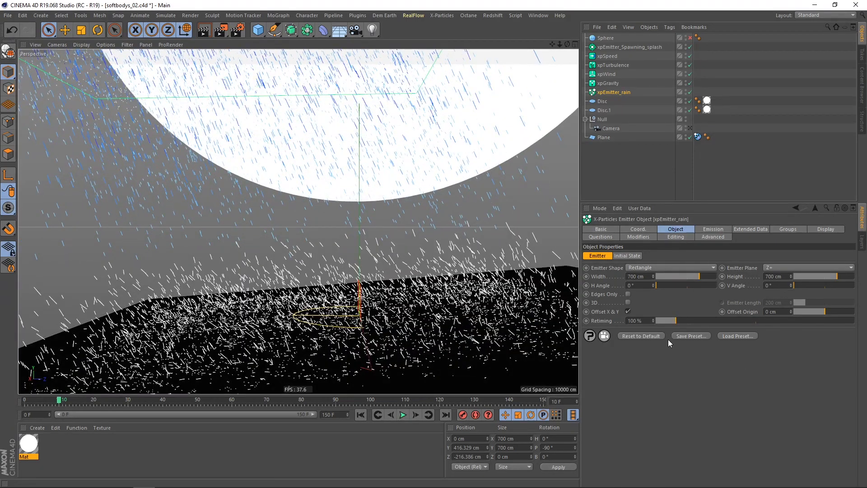
{"action": "left_click", "coordinate": [586, 321], "text": "ctrl"}
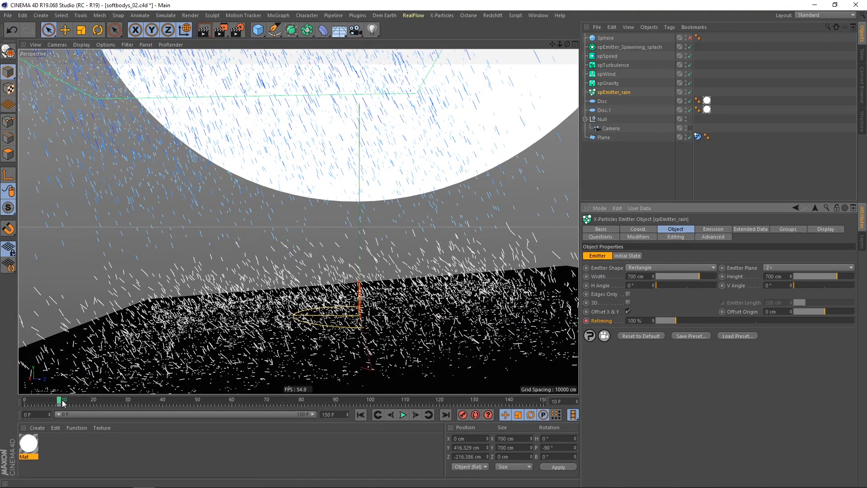
Keyframe xpEmitter_rain's Retiming at 20% on frame 15.
{"action": "left_click", "coordinate": [82, 401]}
{"action": "left_click_drag", "start_coordinate": [81, 403], "coordinate": [79, 403]}
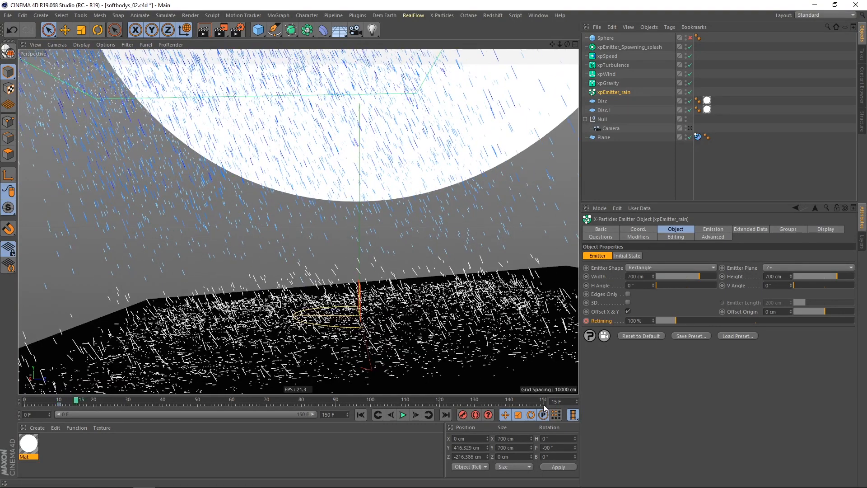
{"action": "left_click", "coordinate": [642, 321]}
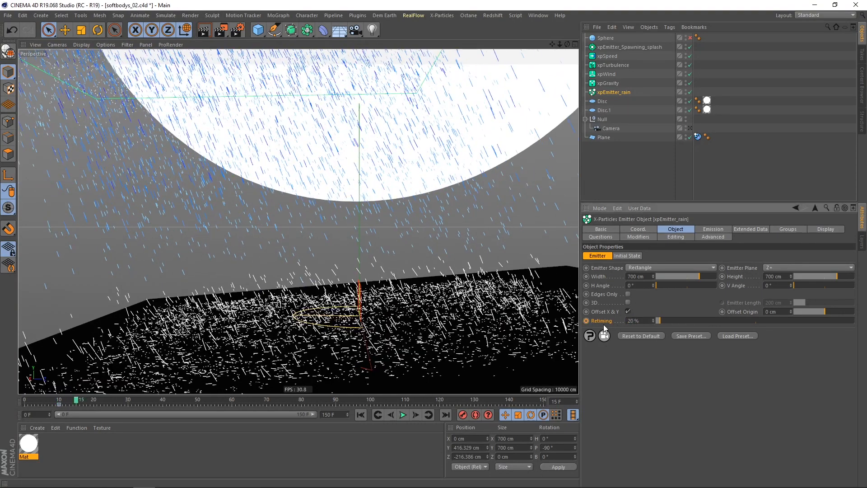
{"action": "left_click", "coordinate": [586, 320], "text": "ctrl"}
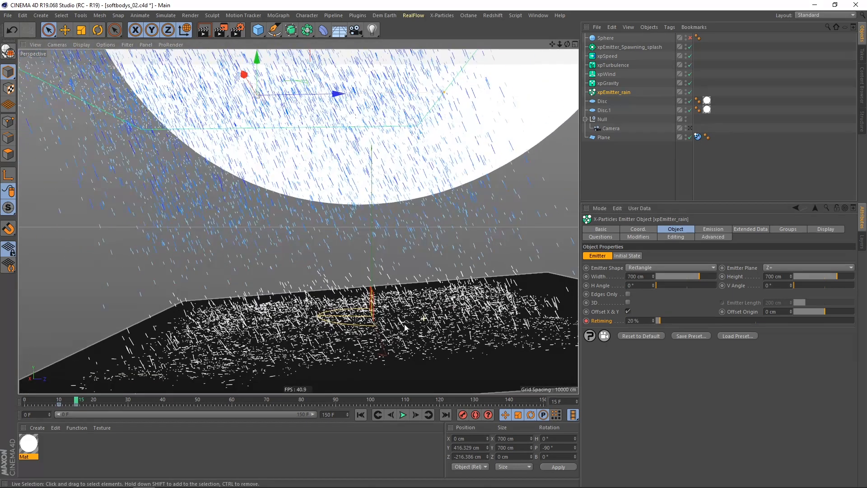
Replay the simulation from the first frame to check the retimed rain.
{"action": "left_click", "coordinate": [361, 415]}
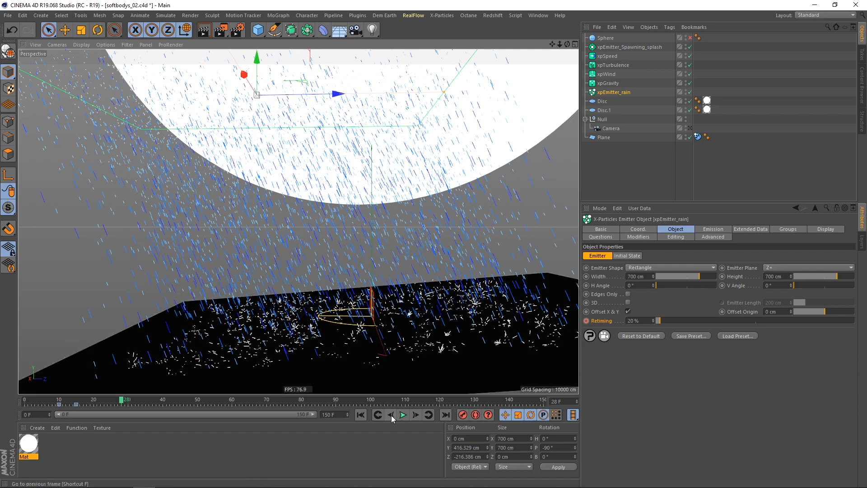
{"action": "left_click", "coordinate": [361, 415]}
{"action": "left_click", "coordinate": [403, 415]}
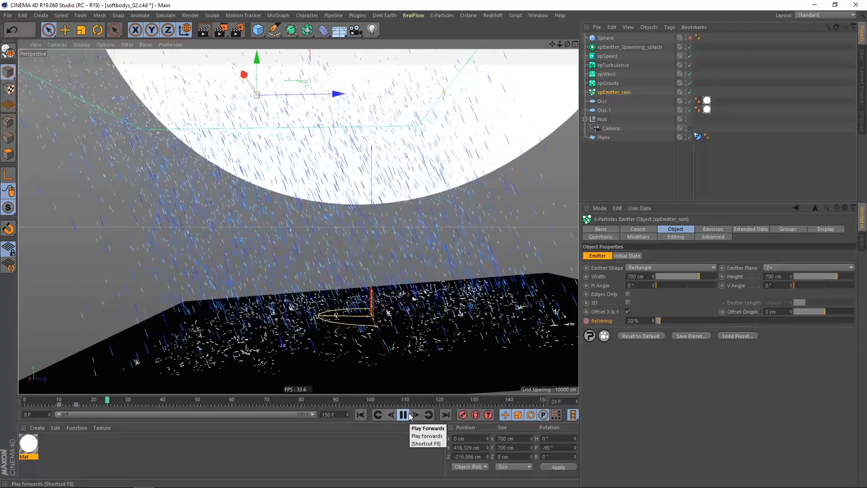
Keyframe the splash emitter's Retiming at 100% on frame 10 and 20% on frame 15.
{"action": "left_click", "coordinate": [59, 400]}
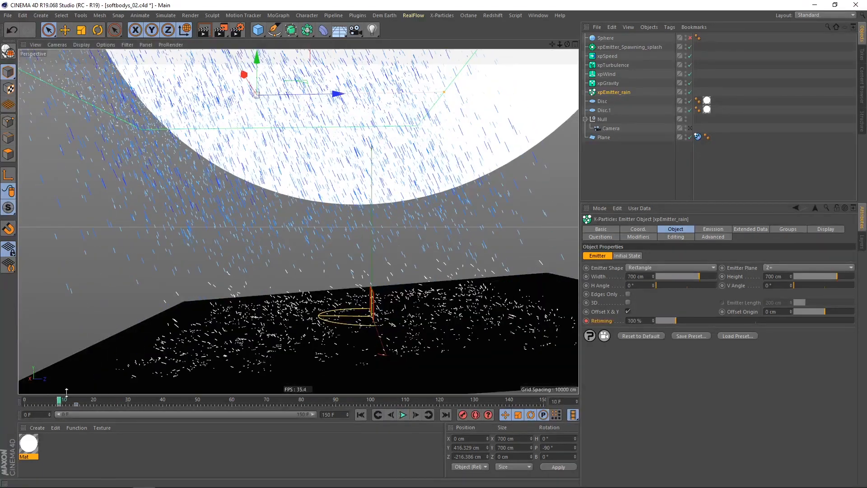
{"action": "left_click", "coordinate": [638, 46]}
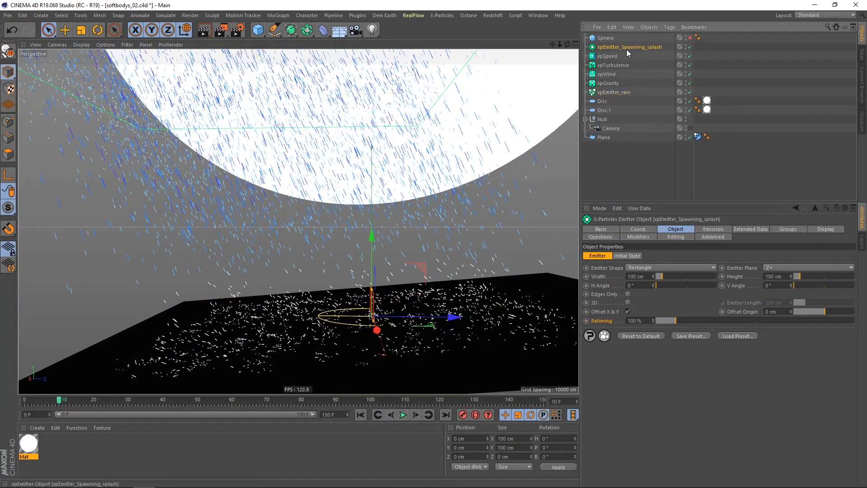
{"action": "left_click", "coordinate": [587, 321]}
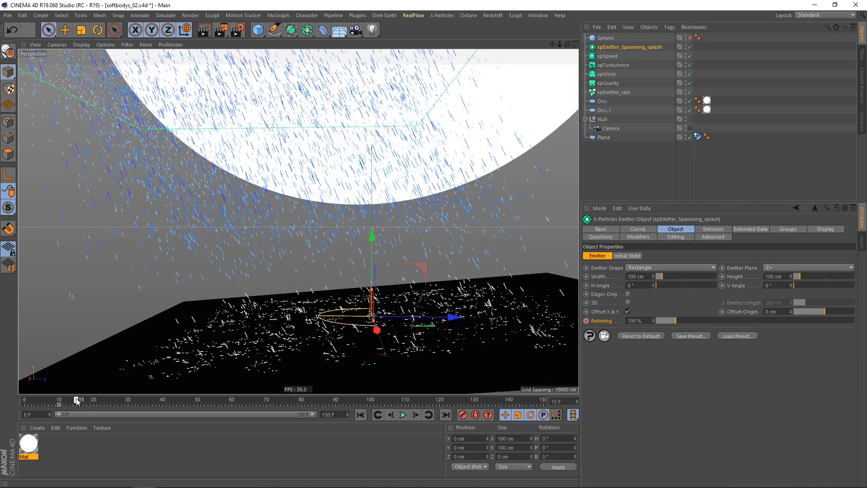
{"action": "left_click", "coordinate": [76, 401]}
{"action": "left_click", "coordinate": [645, 321]}
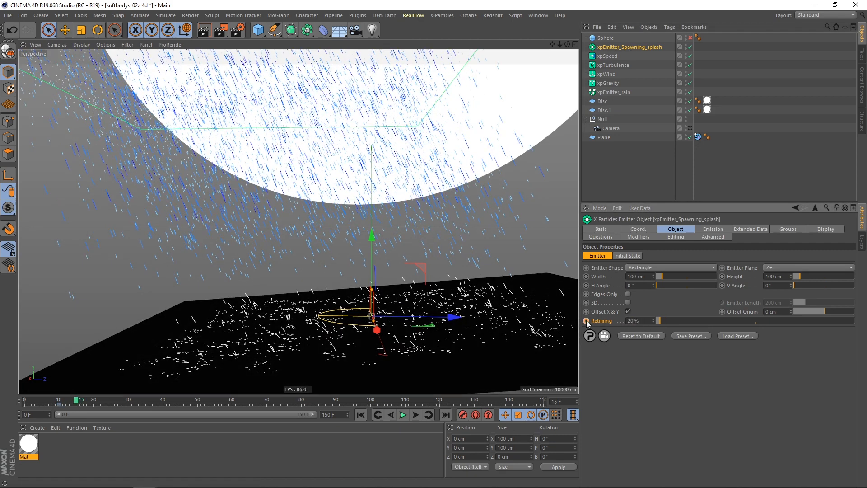
Replay the simulation from the start and examine the slow-motion rain and splashes together.
{"action": "left_click", "coordinate": [361, 415]}
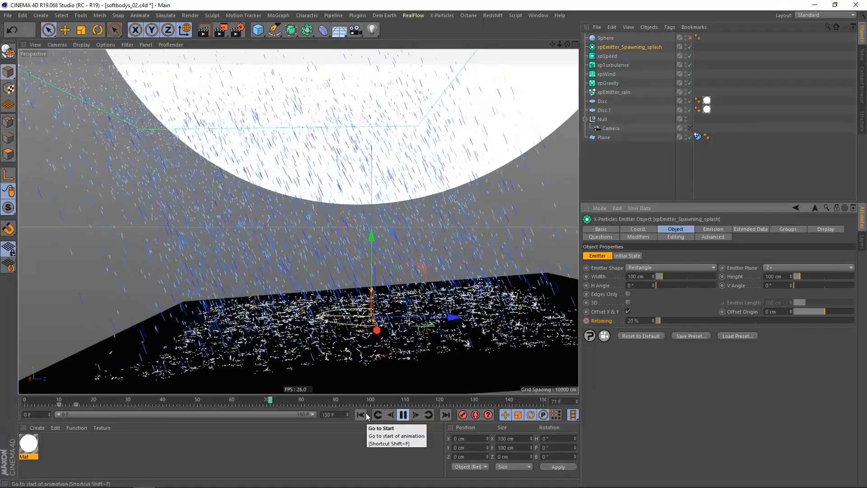
{"action": "left_click", "coordinate": [403, 415]}
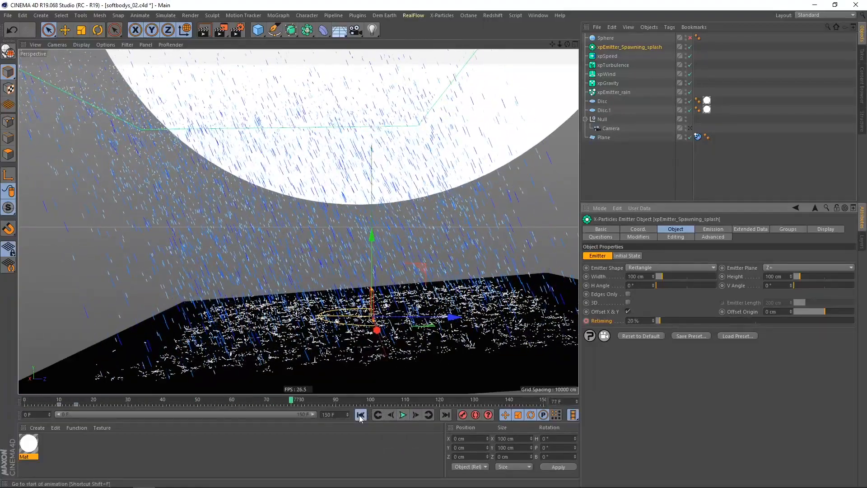
{"action": "left_click", "coordinate": [360, 415]}
{"action": "left_click", "coordinate": [403, 415]}
{"action": "left_click", "coordinate": [403, 414]}
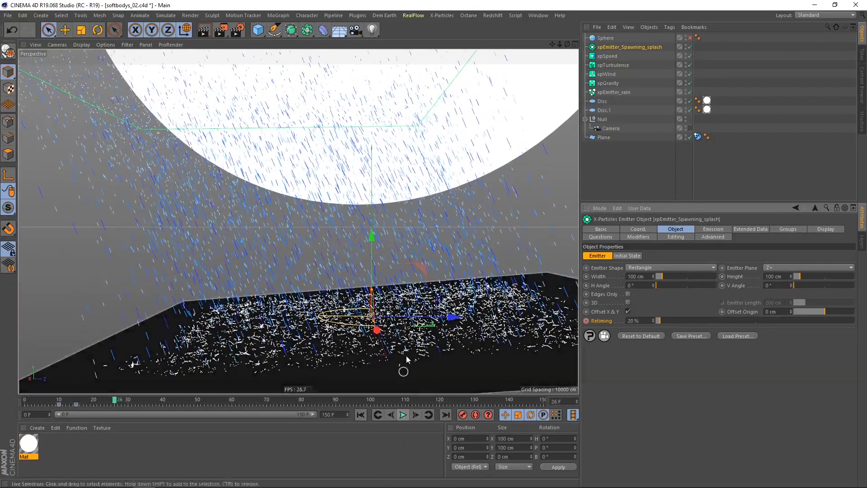
{"action": "scroll", "coordinate": [296, 342], "scroll_direction": "up", "scroll_amount": 3}
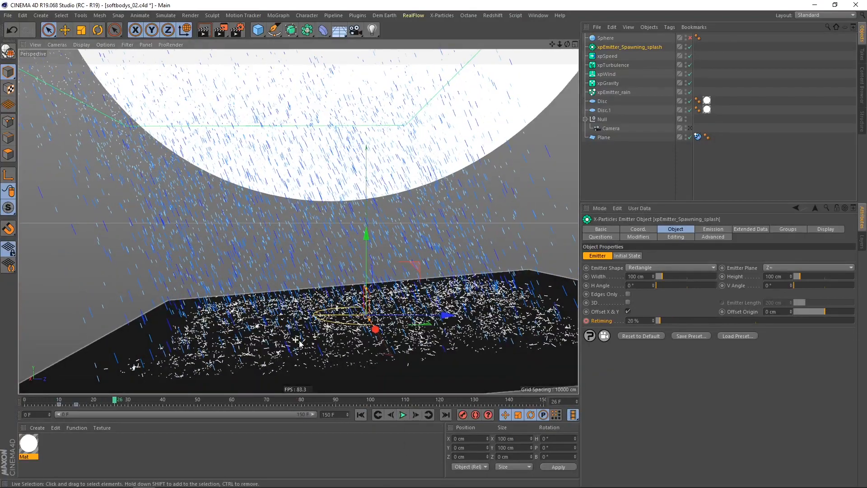
{"action": "mouse_move", "coordinate": [307, 342]}
{"action": "left_mouse_down", "text": "alt"}
{"action": "mouse_move", "coordinate": [296, 330]}
{"action": "mouse_move", "coordinate": [317, 332]}
{"action": "left_mouse_up", "text": "alt"}
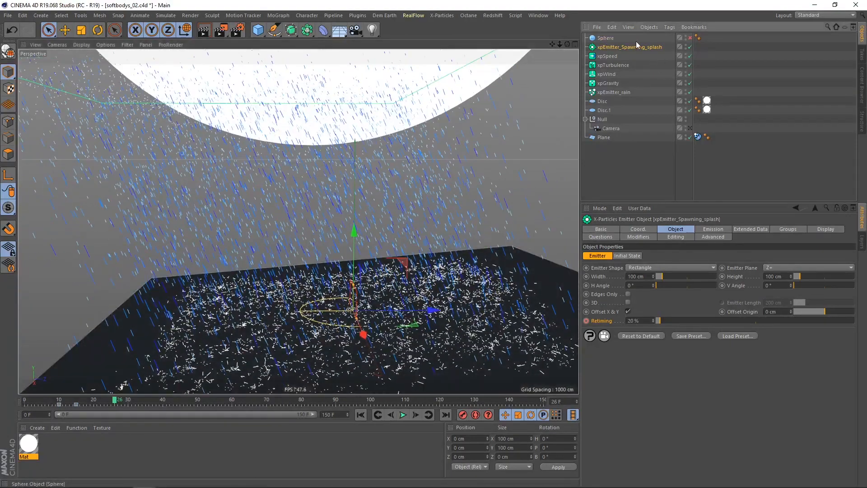
Re-enable the sphere and bring it into view above the splashing rain.
{"action": "left_click", "coordinate": [609, 39]}
{"action": "mouse_move", "coordinate": [302, 337]}
{"action": "left_mouse_down", "text": "alt"}
{"action": "mouse_move", "coordinate": [296, 319]}
{"action": "mouse_move", "coordinate": [306, 320]}
{"action": "left_mouse_up", "text": "alt"}
{"action": "middle_click_drag", "start_coordinate": [307, 320], "coordinate": [292, 295], "text": "alt"}
{"action": "left_click_drag", "start_coordinate": [292, 293], "coordinate": [301, 301], "text": "alt"}
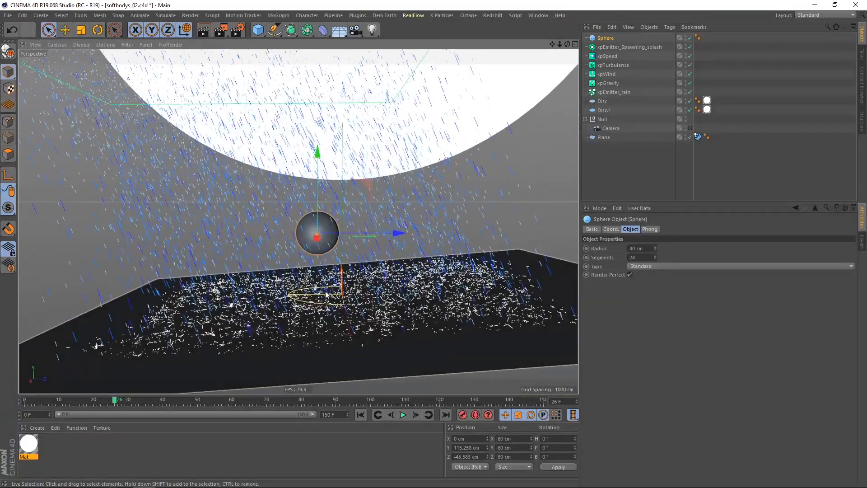
{"action": "right_click_drag", "start_coordinate": [314, 287], "coordinate": [324, 287], "text": "alt"}
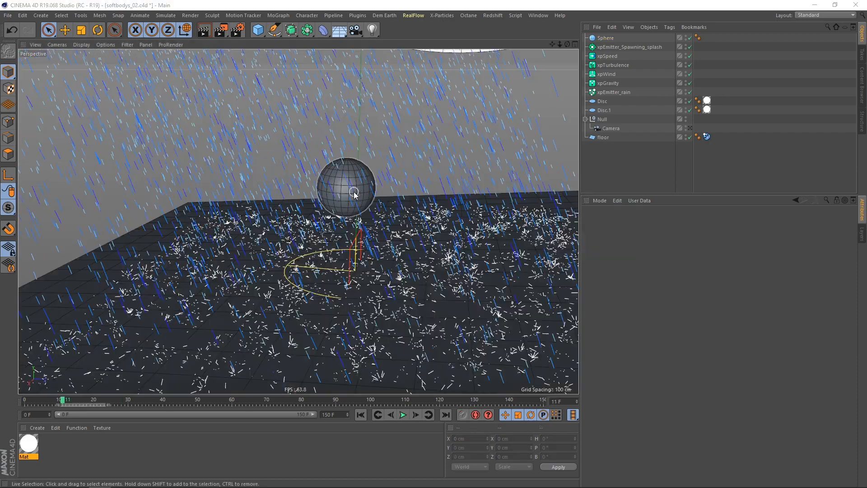
Select the sphere and examine its placement above the floor from several angles.
{"action": "left_click_drag", "start_coordinate": [329, 196], "coordinate": [320, 189], "text": "alt"}
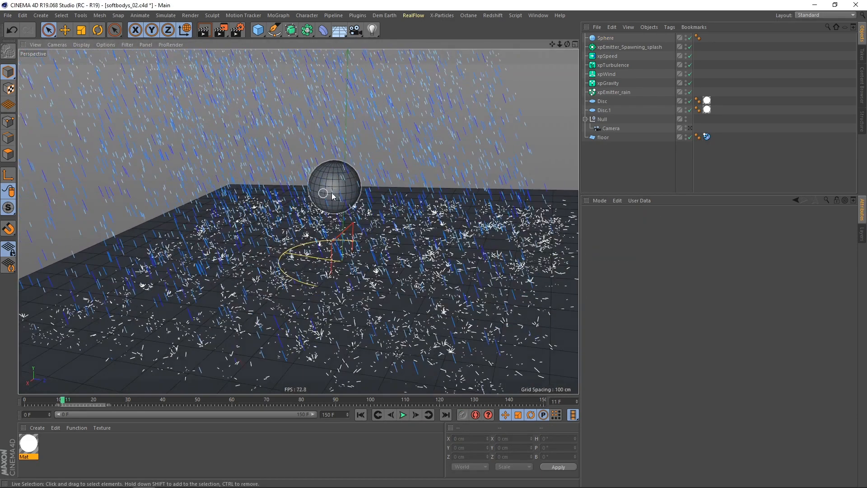
{"action": "right_click_drag", "start_coordinate": [331, 191], "coordinate": [339, 188], "text": "alt"}
{"action": "left_click_drag", "start_coordinate": [319, 185], "coordinate": [377, 180], "text": "alt"}
{"action": "left_click", "coordinate": [605, 39]}
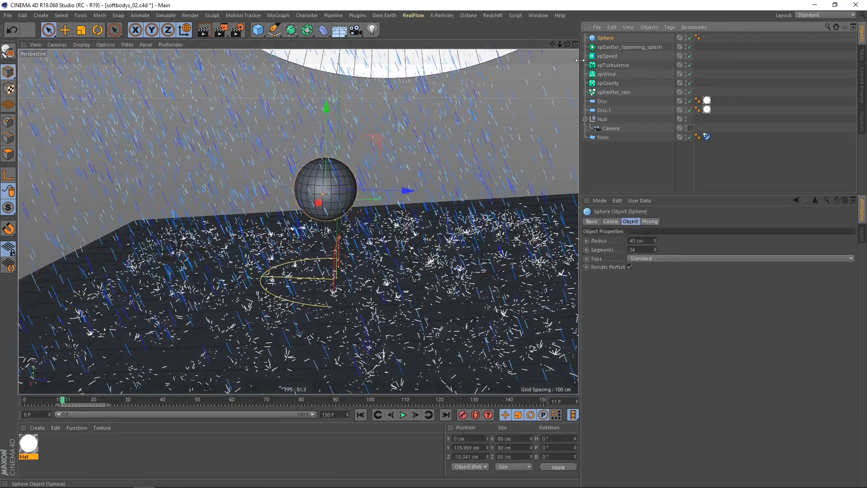
{"action": "left_click_drag", "start_coordinate": [315, 191], "coordinate": [267, 113], "text": "alt"}
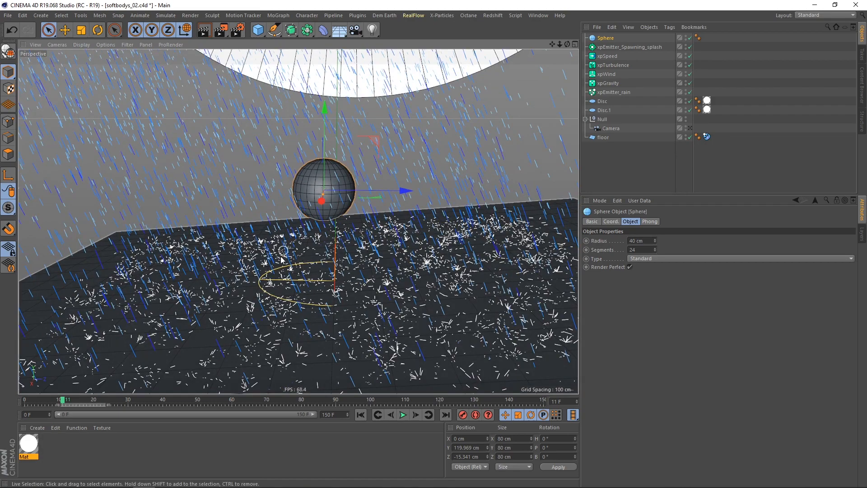
Duplicate the sphere diagonally above the original and reduce the copy's radius to about 31.6 cm.
{"action": "left_click_drag", "start_coordinate": [291, 228], "coordinate": [401, 207], "text": "alt"}
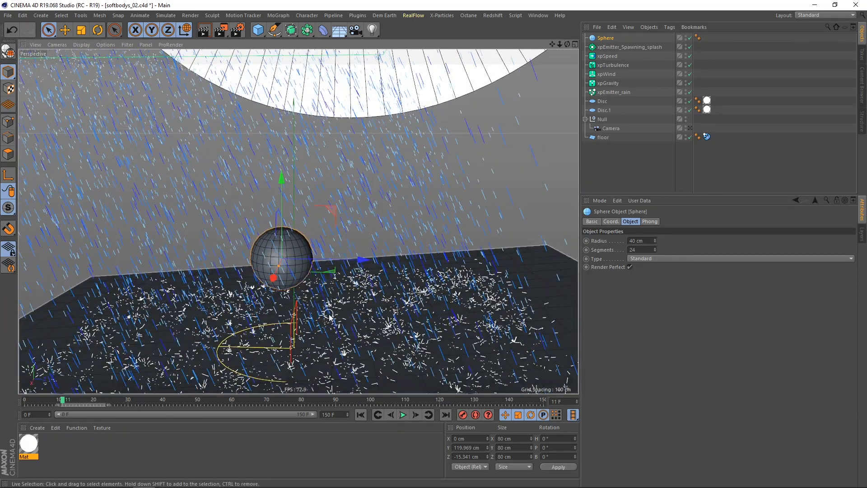
{"action": "left_click_drag", "start_coordinate": [315, 213], "coordinate": [393, 169], "text": "ctrl"}
{"action": "left_click_drag", "start_coordinate": [339, 215], "coordinate": [340, 213]}
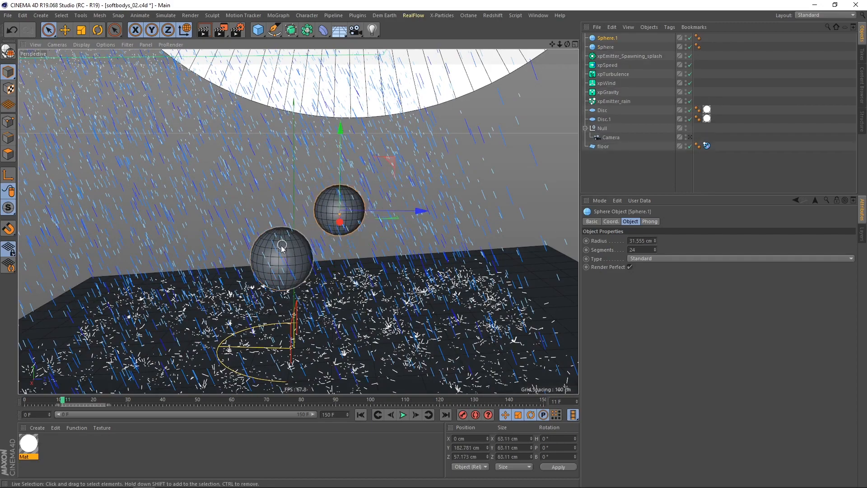
Add three more sphere copies around the first two, making the last two smaller with a radius of about 18.9 cm.
{"action": "left_click_drag", "start_coordinate": [280, 246], "coordinate": [271, 281], "text": "alt"}
{"action": "left_click_drag", "start_coordinate": [426, 223], "coordinate": [318, 152], "text": "ctrl"}
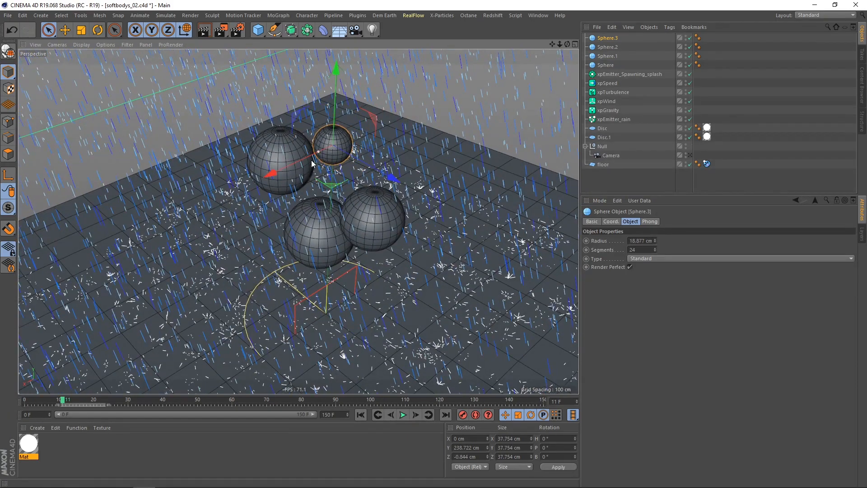
{"action": "left_click_drag", "start_coordinate": [276, 170], "coordinate": [227, 140]}
{"action": "left_click_drag", "start_coordinate": [238, 135], "coordinate": [387, 135]}
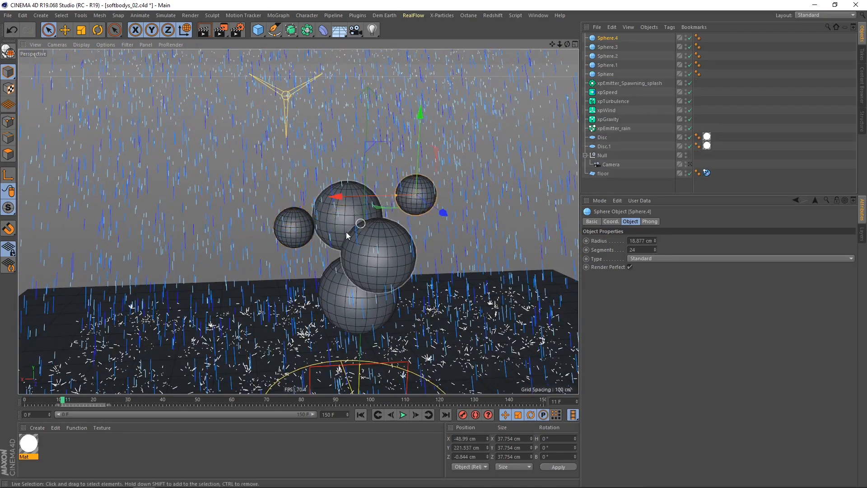
Adjust the newest small sphere's position within the cluster.
{"action": "left_click_drag", "start_coordinate": [346, 231], "coordinate": [330, 211], "text": "alt"}
{"action": "left_click_drag", "start_coordinate": [316, 182], "coordinate": [321, 200]}
{"action": "left_click_drag", "start_coordinate": [309, 231], "coordinate": [344, 234], "text": "alt"}
Copy the small sphere to the top of the cluster and enlarge the copy to a radius of about 22.2 cm.
{"action": "left_click_drag", "start_coordinate": [321, 191], "coordinate": [238, 152], "text": "ctrl"}
{"action": "left_click_drag", "start_coordinate": [273, 200], "coordinate": [314, 145], "text": "alt"}
{"action": "left_click_drag", "start_coordinate": [343, 119], "coordinate": [229, 197]}
{"action": "left_click", "coordinate": [12, 30]}
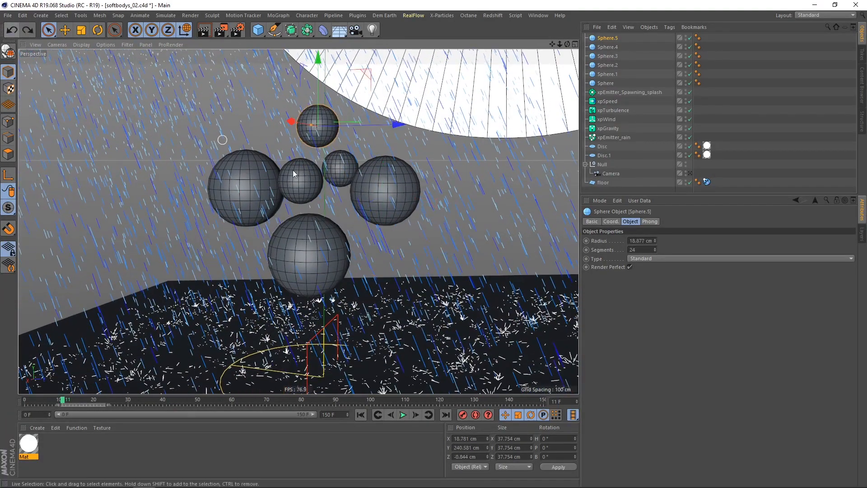
{"action": "left_click_drag", "start_coordinate": [308, 185], "coordinate": [320, 186], "text": "alt"}
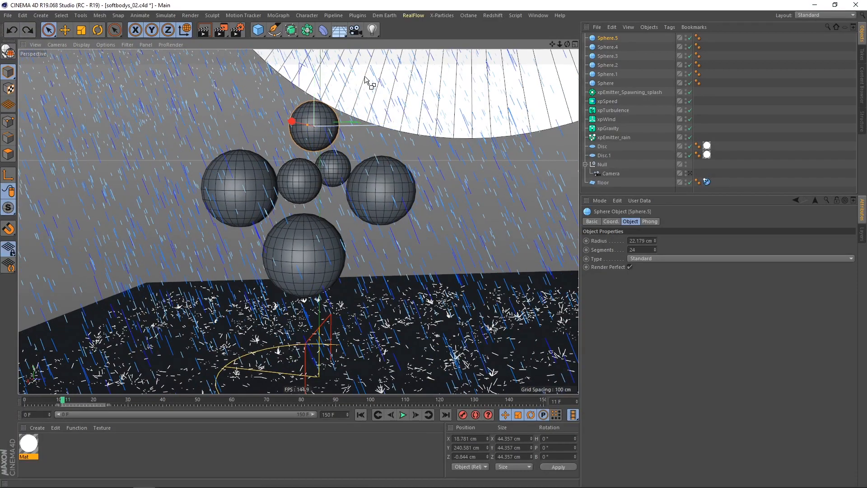
Place two sphere copies on either side of the lowest sphere, reducing the second one's radius to about 17 cm.
{"action": "left_click_drag", "start_coordinate": [367, 79], "coordinate": [434, 214], "text": "ctrl"}
{"action": "left_click_drag", "start_coordinate": [300, 270], "coordinate": [270, 219], "text": "alt"}
{"action": "left_click_drag", "start_coordinate": [204, 258], "coordinate": [209, 263], "text": "alt"}
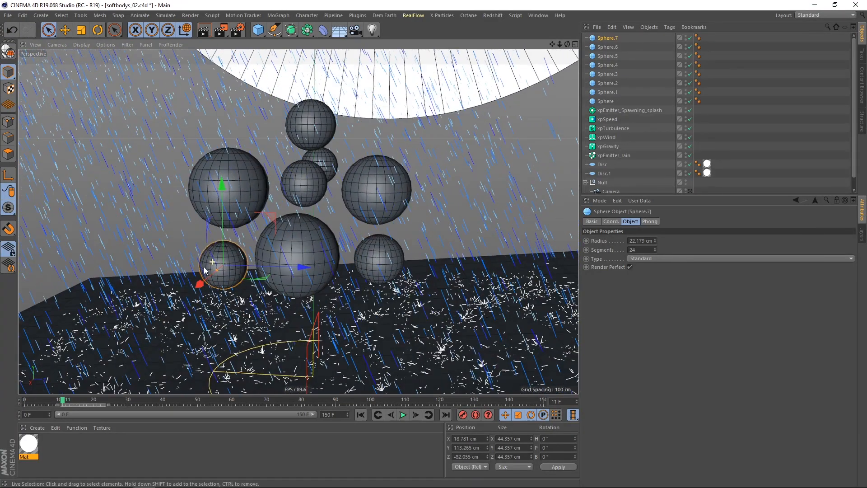
{"action": "right_click_drag", "start_coordinate": [209, 263], "coordinate": [246, 259], "text": "alt"}
{"action": "left_click_drag", "start_coordinate": [246, 259], "coordinate": [216, 273], "text": "alt"}
{"action": "right_click_drag", "start_coordinate": [285, 256], "coordinate": [272, 264], "text": "alt"}
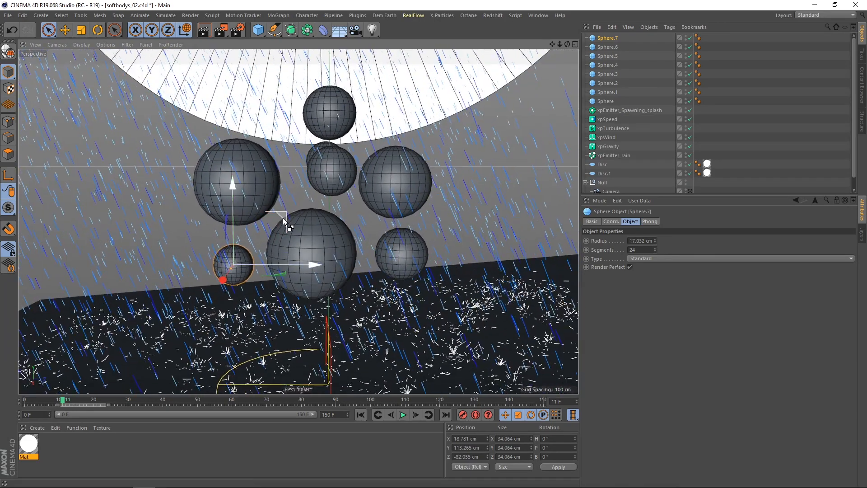
Copy the small sphere up beside the top of the cluster with a radius of about 15.2 cm, undoing its last move.
{"action": "left_click_drag", "start_coordinate": [283, 218], "coordinate": [316, 68], "text": "ctrl"}
{"action": "left_click_drag", "start_coordinate": [255, 141], "coordinate": [245, 175], "text": "alt"}
{"action": "left_click_drag", "start_coordinate": [182, 194], "coordinate": [139, 207]}
{"action": "left_click_drag", "start_coordinate": [225, 177], "coordinate": [229, 205], "text": "alt"}
{"action": "left_click_drag", "start_coordinate": [173, 252], "coordinate": [309, 231]}
{"action": "left_click_drag", "start_coordinate": [277, 203], "coordinate": [285, 200], "text": "alt"}
{"action": "left_click", "coordinate": [12, 30]}
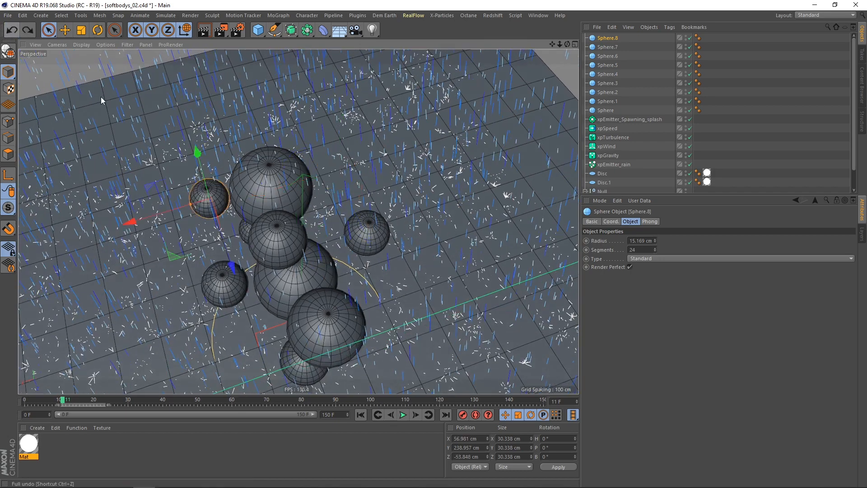
Add another copy above the cluster at about Y 264 cm and set its radius to 10 cm.
{"action": "left_click_drag", "start_coordinate": [167, 259], "coordinate": [350, 143], "text": "ctrl"}
{"action": "left_click_drag", "start_coordinate": [305, 112], "coordinate": [306, 84]}
{"action": "left_click_drag", "start_coordinate": [283, 147], "coordinate": [370, 103]}
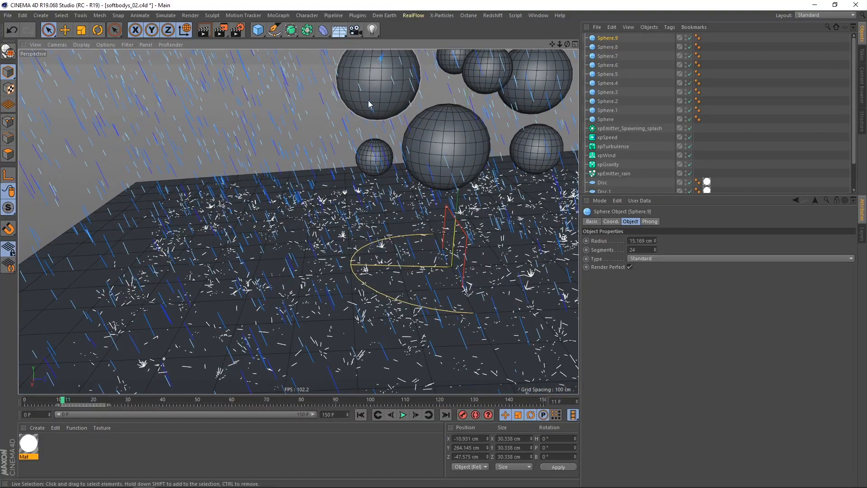
{"action": "middle_click_drag", "start_coordinate": [370, 103], "coordinate": [225, 220], "text": "alt"}
{"action": "left_click_drag", "start_coordinate": [225, 220], "coordinate": [232, 216], "text": "alt"}
{"action": "middle_click_drag", "start_coordinate": [232, 217], "coordinate": [220, 224], "text": "alt"}
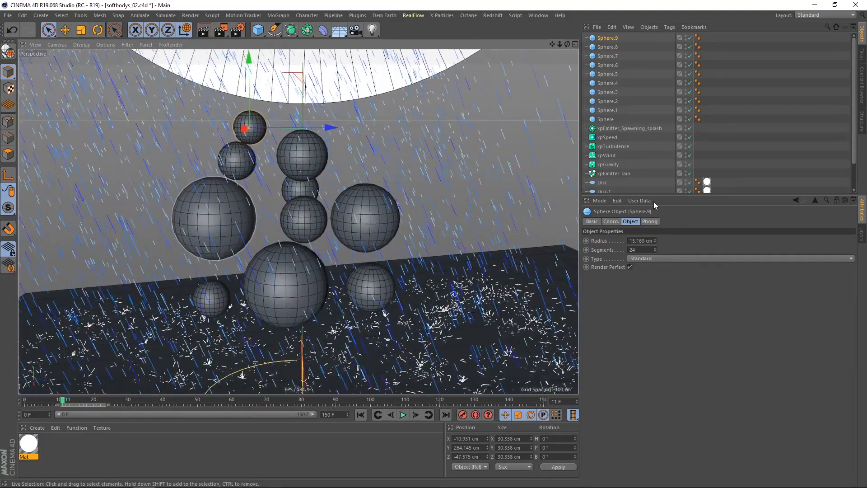
{"action": "left_click_drag", "start_coordinate": [651, 241], "coordinate": [552, 233]}
{"action": "type", "text": "10"}
{"action": "key", "text": "Return"}
Scatter three copies of the 10 cm sphere inside and around the cluster.
{"action": "middle_click_drag", "start_coordinate": [304, 158], "coordinate": [302, 174], "text": "alt"}
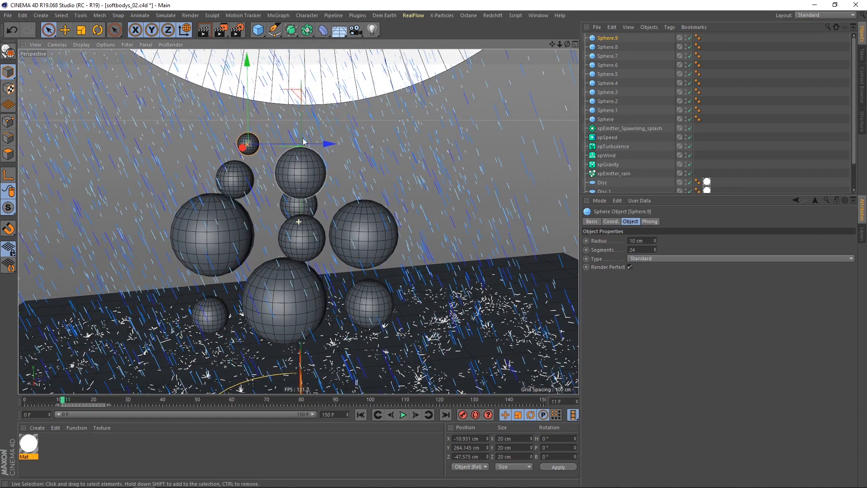
{"action": "left_click_drag", "start_coordinate": [301, 94], "coordinate": [334, 189], "text": "ctrl"}
{"action": "left_click_drag", "start_coordinate": [295, 242], "coordinate": [301, 238], "text": "alt"}
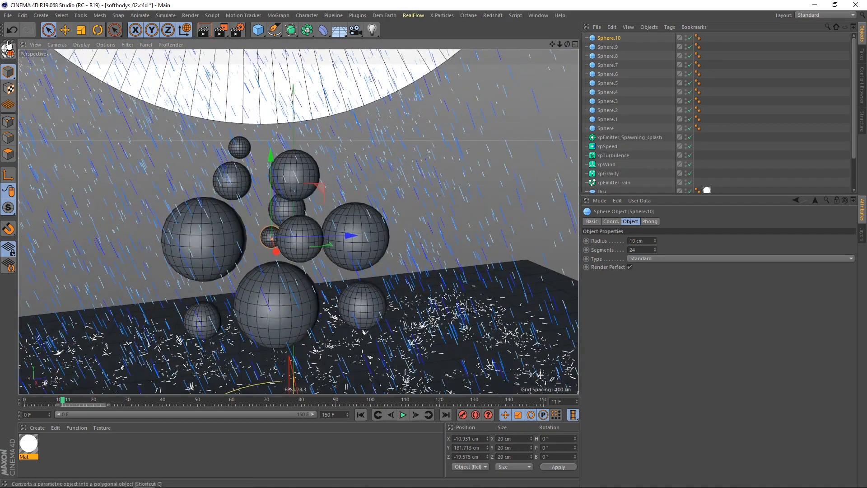
{"action": "left_click", "coordinate": [11, 30]}
{"action": "left_click_drag", "start_coordinate": [353, 113], "coordinate": [339, 348], "text": "ctrl"}
{"action": "left_click_drag", "start_coordinate": [276, 313], "coordinate": [377, 187], "text": "alt"}
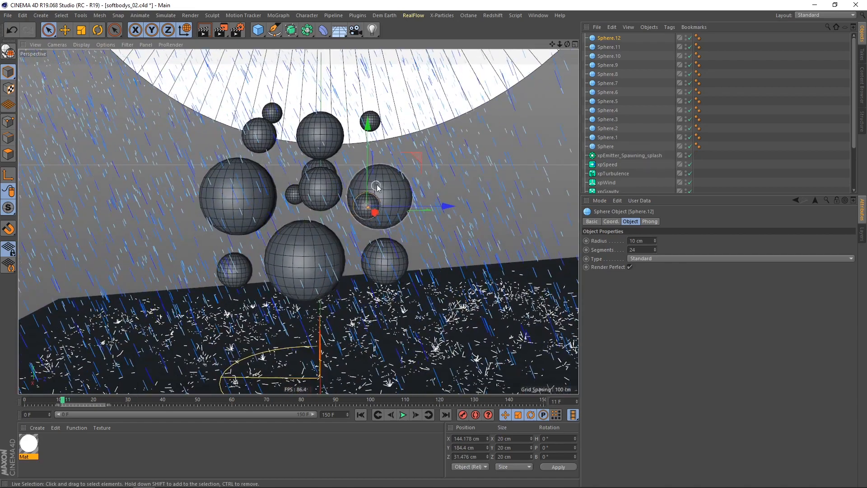
Move the newest 10 cm sphere below the cluster, to about X 53 cm and Y 102 cm.
{"action": "left_click_drag", "start_coordinate": [415, 159], "coordinate": [409, 276]}
{"action": "left_click_drag", "start_coordinate": [403, 274], "coordinate": [231, 299], "text": "alt"}
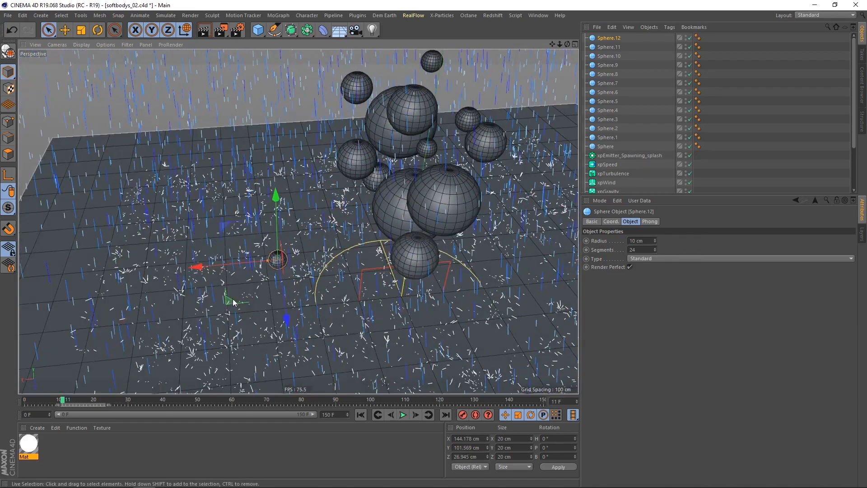
{"action": "left_click_drag", "start_coordinate": [211, 266], "coordinate": [298, 258]}
{"action": "left_click_drag", "start_coordinate": [311, 255], "coordinate": [418, 170], "text": "alt"}
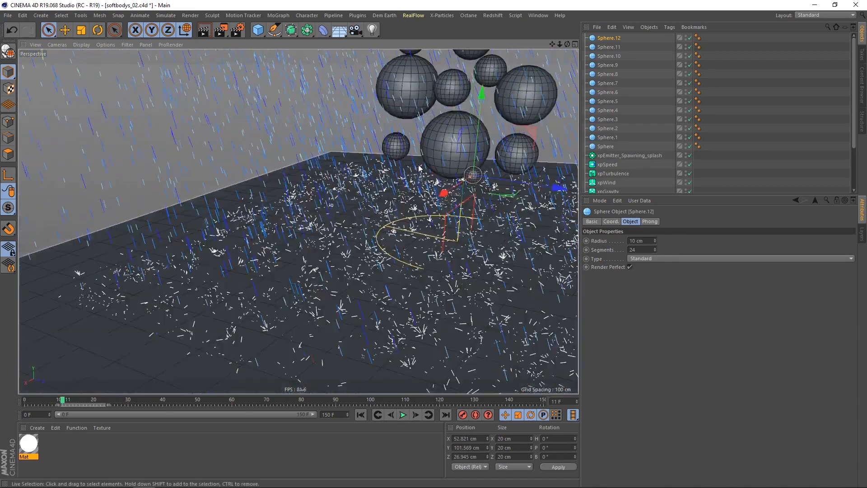
Copy the 10 cm sphere to the lowest spot under the cluster and enlarge the copy to about 17.7 cm radius.
{"action": "middle_click_drag", "start_coordinate": [418, 170], "coordinate": [381, 238], "text": "alt"}
{"action": "mouse_move", "coordinate": [381, 238]}
{"action": "left_mouse_down", "text": "alt"}
{"action": "mouse_move", "coordinate": [426, 240]}
{"action": "mouse_move", "coordinate": [367, 277]}
{"action": "mouse_move", "coordinate": [439, 219]}
{"action": "mouse_move", "coordinate": [372, 230]}
{"action": "left_mouse_up", "text": "alt"}
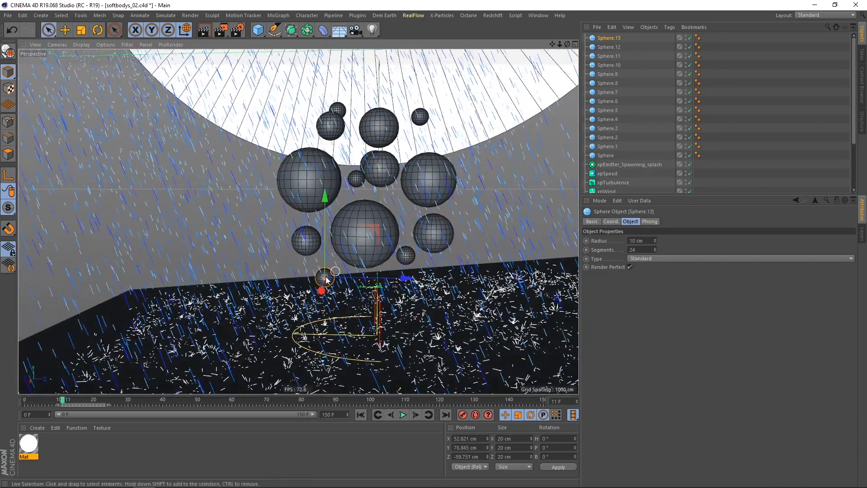
{"action": "left_click_drag", "start_coordinate": [342, 257], "coordinate": [321, 281], "text": "alt"}
{"action": "right_click_drag", "start_coordinate": [311, 278], "coordinate": [346, 274], "text": "alt"}
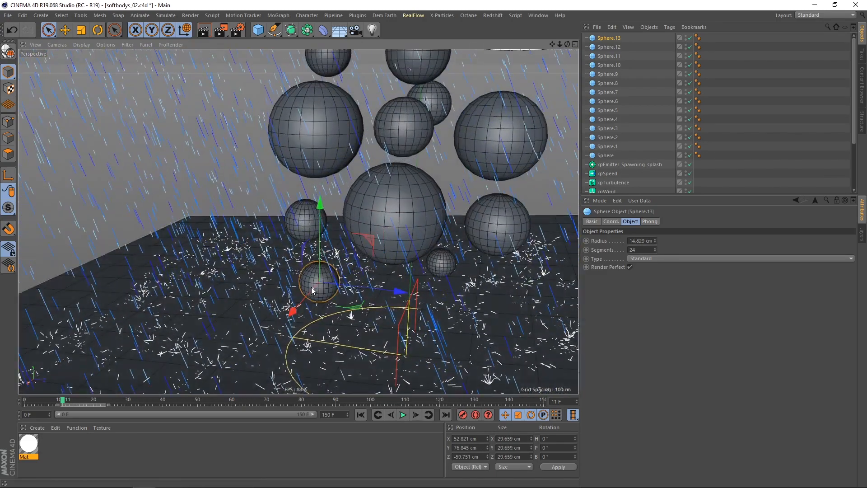
{"action": "left_click_drag", "start_coordinate": [312, 288], "coordinate": [310, 289]}
{"action": "left_click_drag", "start_coordinate": [373, 232], "coordinate": [344, 241], "text": "alt"}
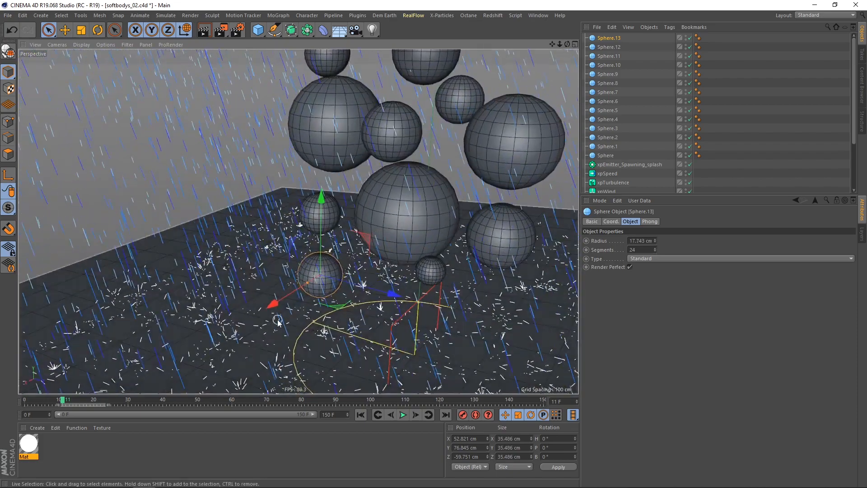
Shift the lowest sphere along X to about 36 cm and check the whole cluster.
{"action": "left_click_drag", "start_coordinate": [273, 305], "coordinate": [290, 297]}
{"action": "left_click_drag", "start_coordinate": [343, 244], "coordinate": [412, 200], "text": "alt"}
{"action": "right_click_drag", "start_coordinate": [464, 145], "coordinate": [438, 162], "text": "alt"}
{"action": "middle_click_drag", "start_coordinate": [422, 197], "coordinate": [329, 261], "text": "alt"}
{"action": "mouse_move", "coordinate": [333, 261]}
{"action": "left_mouse_down", "text": "alt"}
{"action": "mouse_move", "coordinate": [361, 247]}
{"action": "mouse_move", "coordinate": [349, 261]}
{"action": "mouse_move", "coordinate": [342, 252]}
{"action": "left_mouse_up", "text": "alt"}
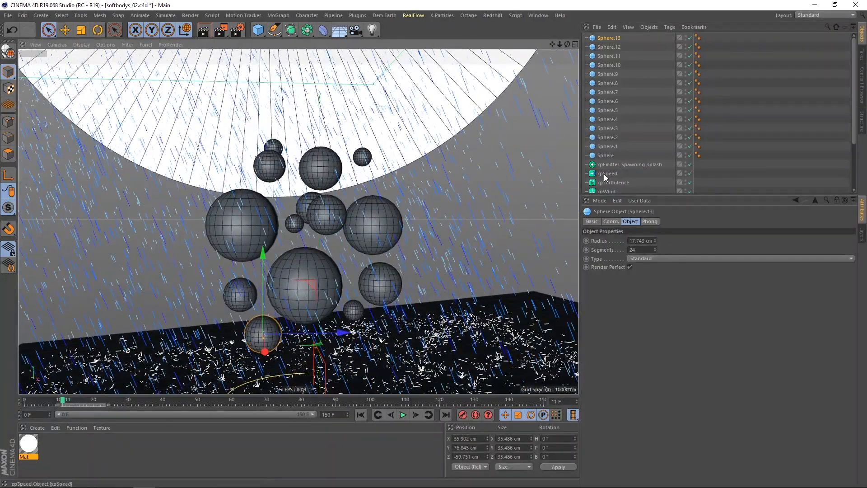
Select all fourteen spheres and change their type to Icosahedron.
{"action": "left_click", "coordinate": [613, 156]}
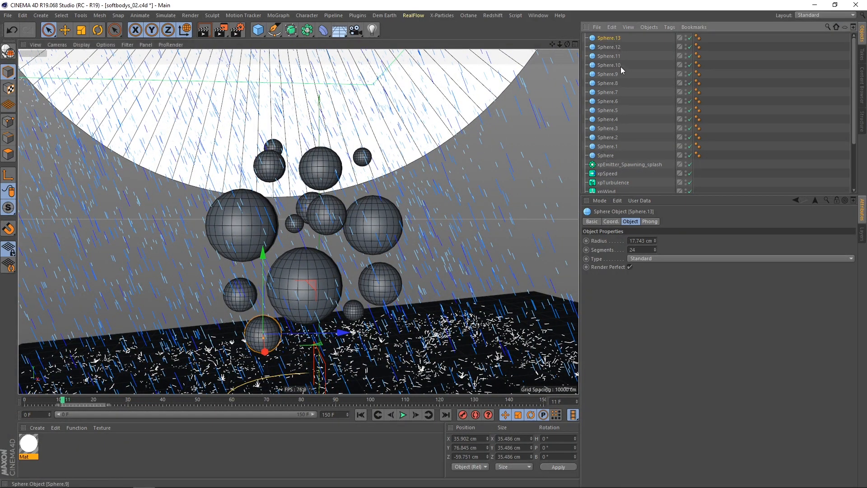
{"action": "left_click", "coordinate": [610, 155], "text": "shift"}
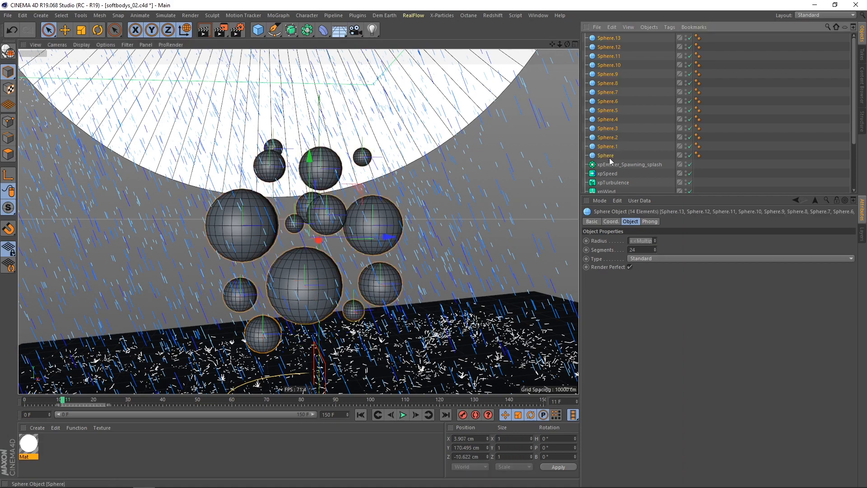
{"action": "left_click", "coordinate": [645, 260]}
{"action": "left_click", "coordinate": [638, 305]}
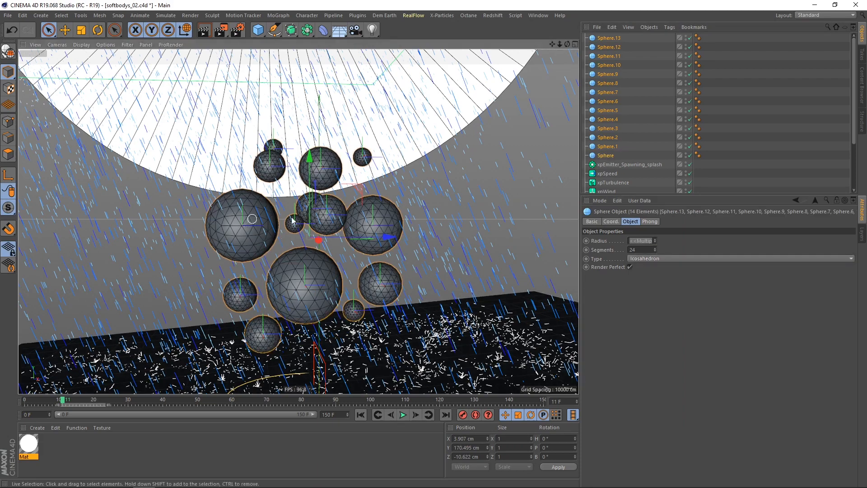
{"action": "mouse_move", "coordinate": [296, 221]}
{"action": "left_mouse_down", "text": "alt"}
{"action": "mouse_move", "coordinate": [278, 234]}
{"action": "mouse_move", "coordinate": [285, 231]}
{"action": "left_mouse_up", "text": "alt"}
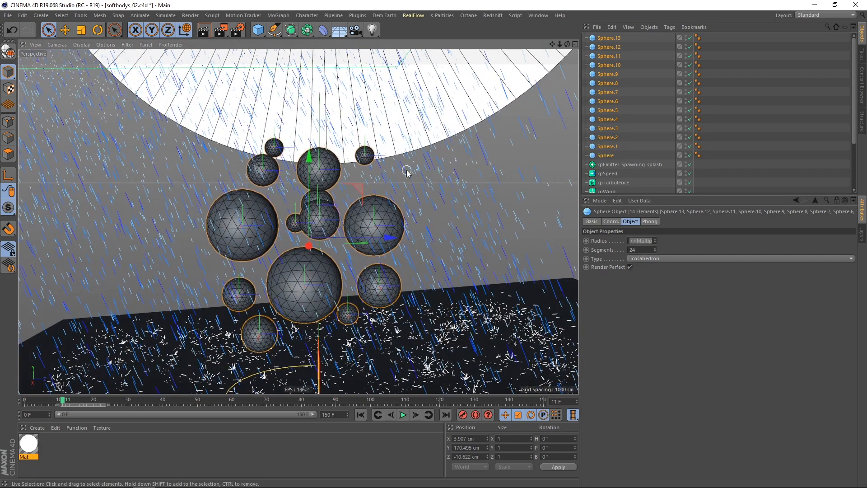
Group the selected spheres under a null and rename it softbodys.
{"action": "key", "text": "alt+g"}
{"action": "double_click", "coordinate": [607, 38]}
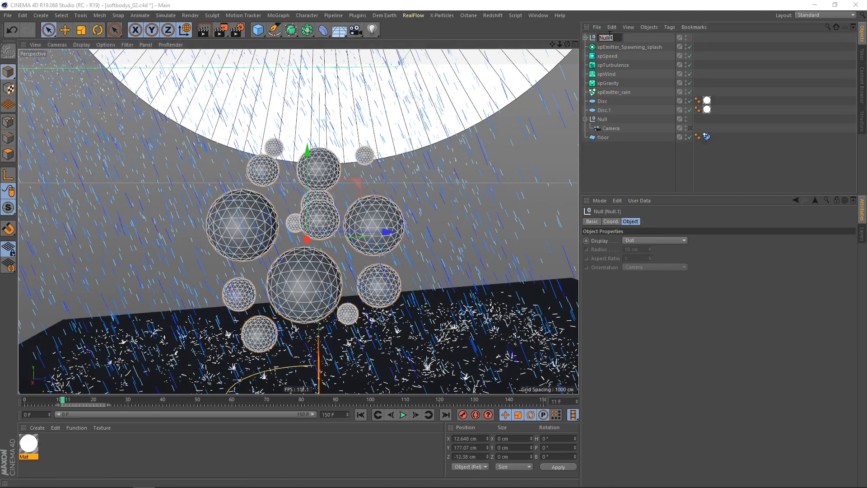
{"action": "type", "text": "softbodys"}
{"action": "key", "text": "Return"}
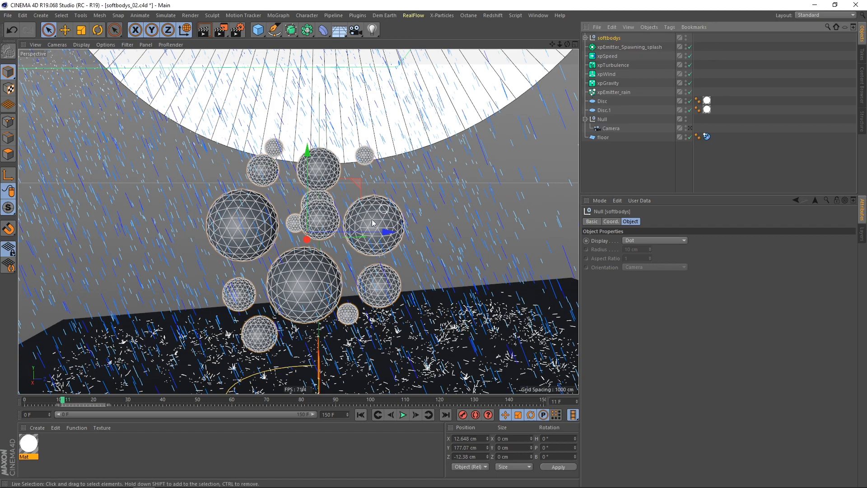
Disable the rain emitter and the splash emitter so only the sphere cluster is left above the floor.
{"action": "middle_click_drag", "start_coordinate": [374, 223], "coordinate": [354, 182], "text": "alt"}
{"action": "right_click_drag", "start_coordinate": [342, 199], "coordinate": [322, 218], "text": "alt"}
{"action": "left_click_drag", "start_coordinate": [322, 219], "coordinate": [305, 238], "text": "alt"}
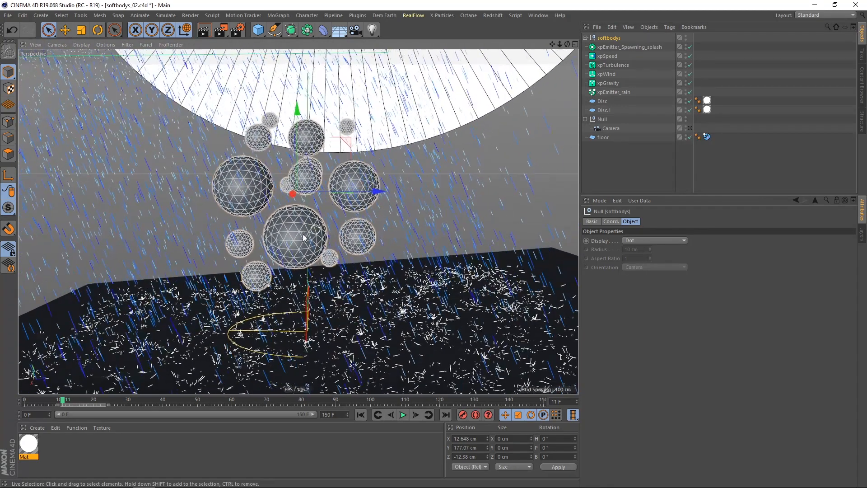
{"action": "right_click_drag", "start_coordinate": [303, 238], "coordinate": [322, 234], "text": "alt"}
{"action": "middle_click_drag", "start_coordinate": [322, 235], "coordinate": [323, 219], "text": "alt"}
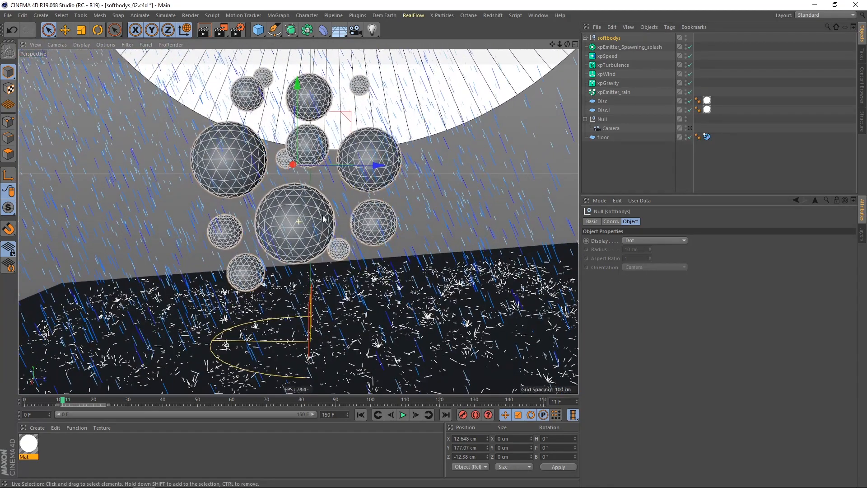
{"action": "left_click", "coordinate": [689, 92]}
{"action": "left_click", "coordinate": [690, 46]}
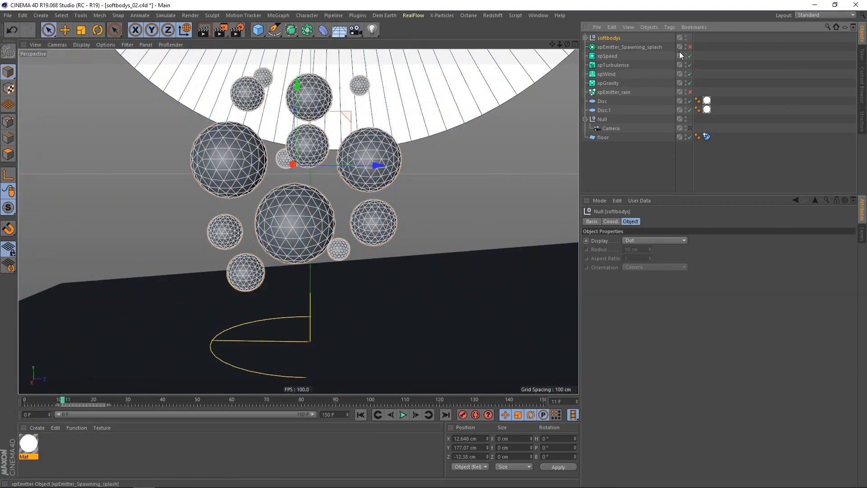
{"action": "scroll", "coordinate": [380, 177], "scroll_direction": "down", "scroll_amount": 2}
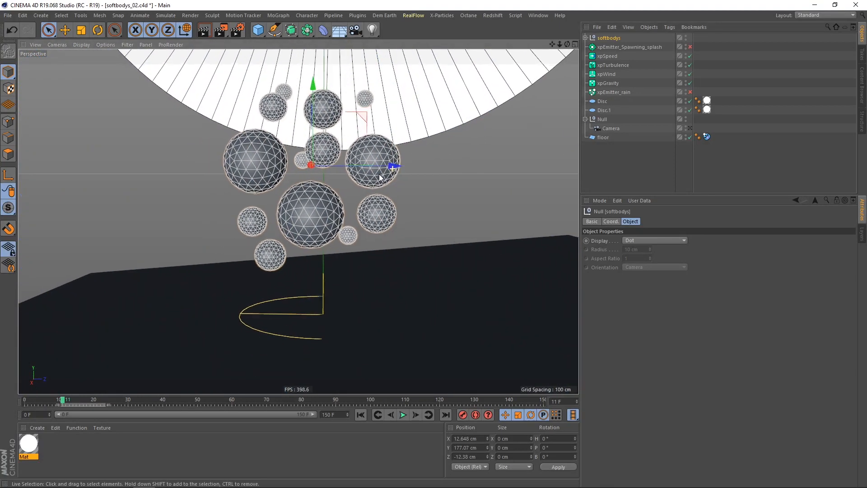
Add an X-Particles Dynamics tag to the softbodys null.
{"action": "right_click", "coordinate": [612, 40]}
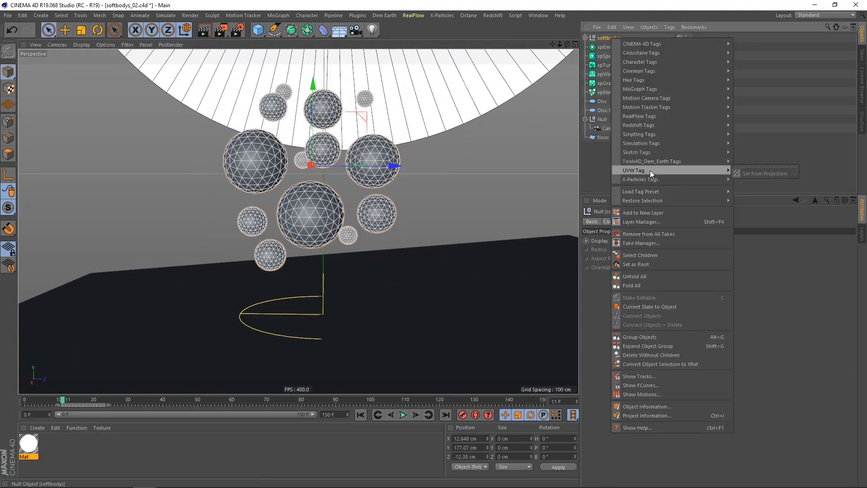
{"action": "mouse_move", "coordinate": [652, 180]}
{"action": "left_click", "coordinate": [763, 206]}
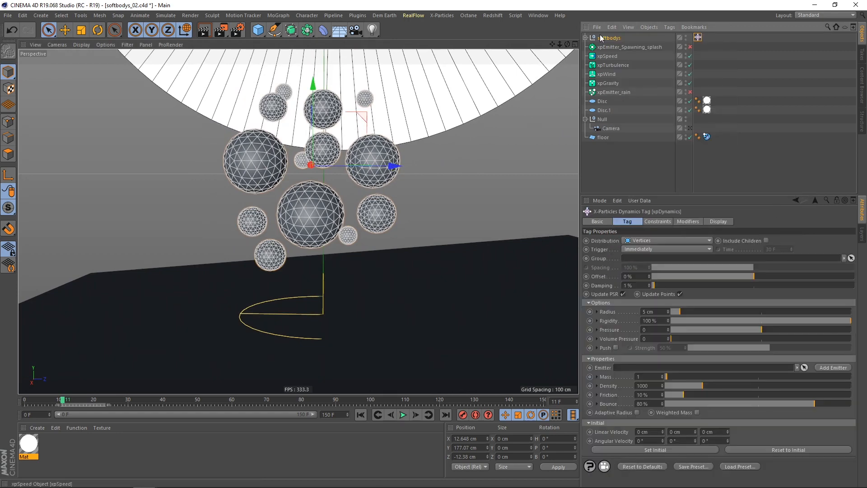
Check the softbodys group in the scene and reopen its dynamics tag settings with more room to show them.
{"action": "left_click", "coordinate": [615, 40]}
{"action": "scroll", "coordinate": [369, 188], "scroll_direction": "down", "scroll_amount": 3}
{"action": "left_click_drag", "start_coordinate": [335, 194], "coordinate": [307, 207], "text": "alt"}
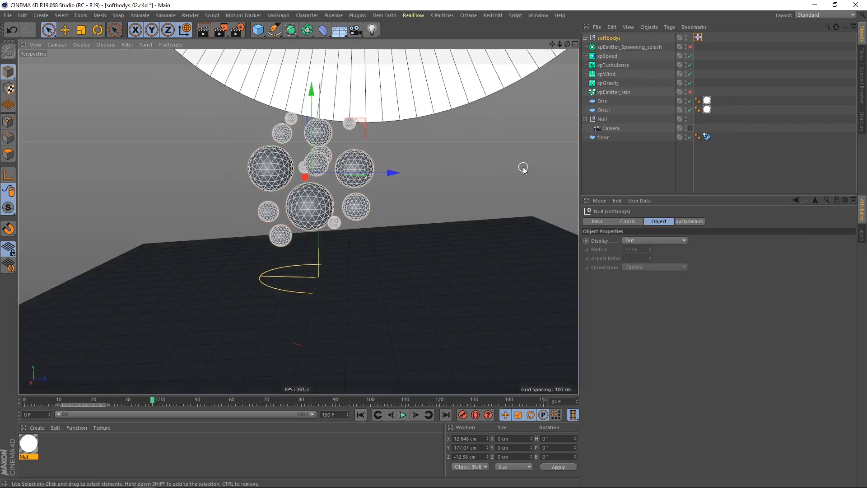
{"action": "left_click", "coordinate": [698, 38]}
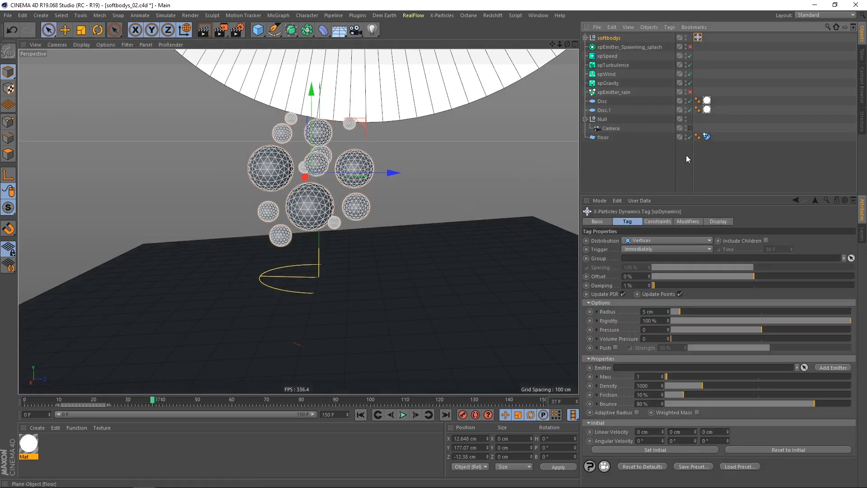
{"action": "left_click_drag", "start_coordinate": [698, 194], "coordinate": [697, 153]}
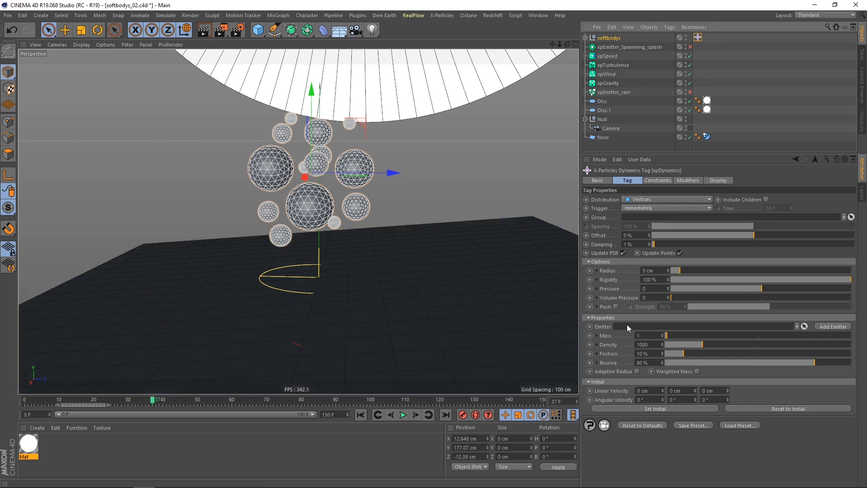
Add an emitter from the dynamics tag and rename it xpEmitter_dynamics.
{"action": "left_click", "coordinate": [833, 326]}
{"action": "double_click", "coordinate": [627, 39]}
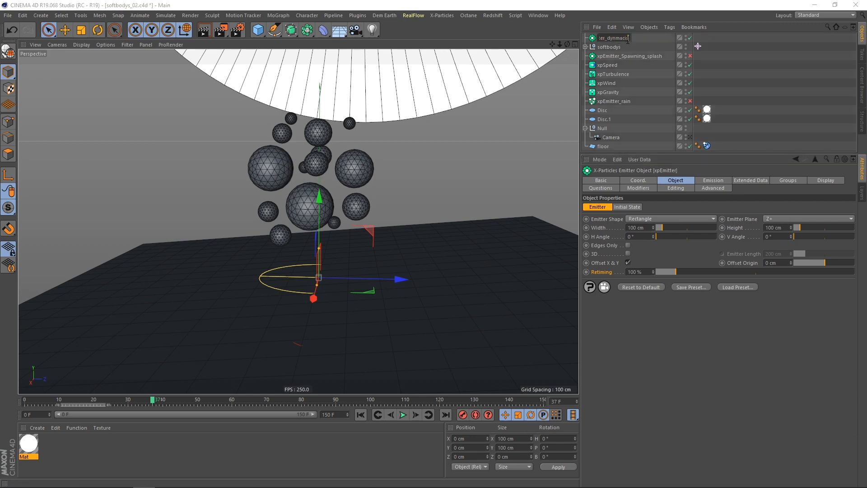
{"action": "type", "text": "_dynmacis"}
{"action": "key", "text": "Return"}
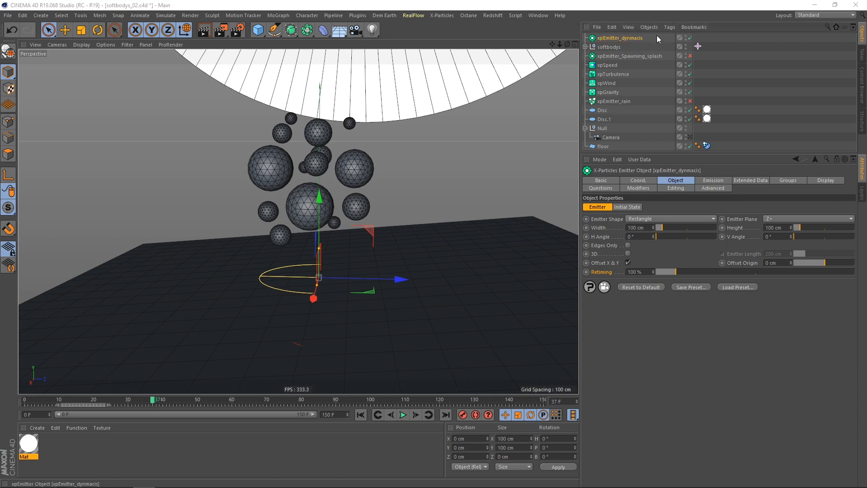
{"action": "double_click", "coordinate": [655, 38]}
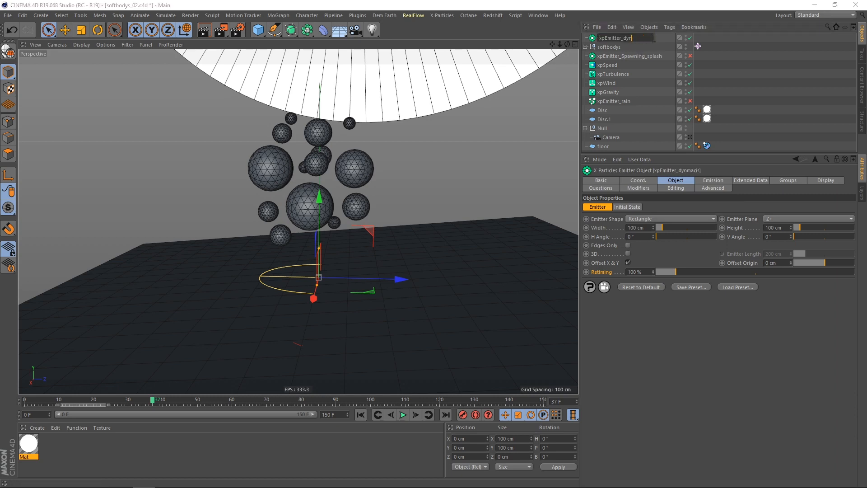
{"action": "type", "text": "amics"}
{"action": "key", "text": "Return"}
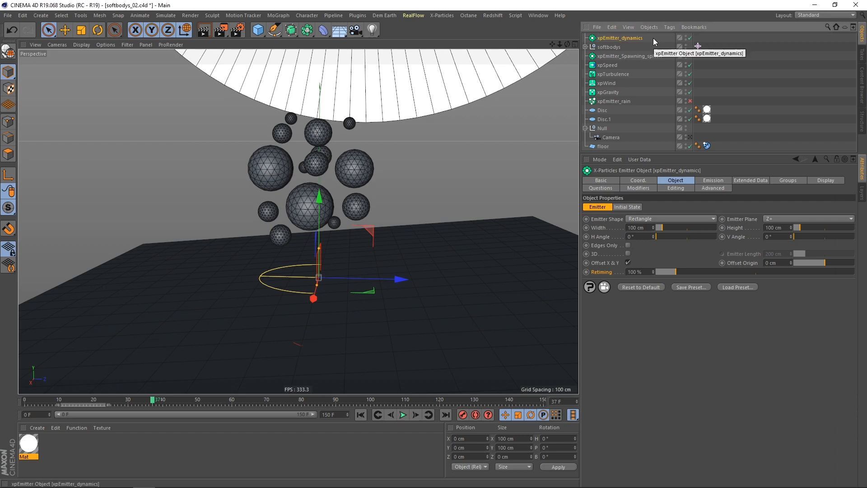
Play the simulation to test the new emitter and check the emitter assignment in the softbodys dynamics tag.
{"action": "left_click", "coordinate": [415, 415]}
{"action": "left_click", "coordinate": [403, 414]}
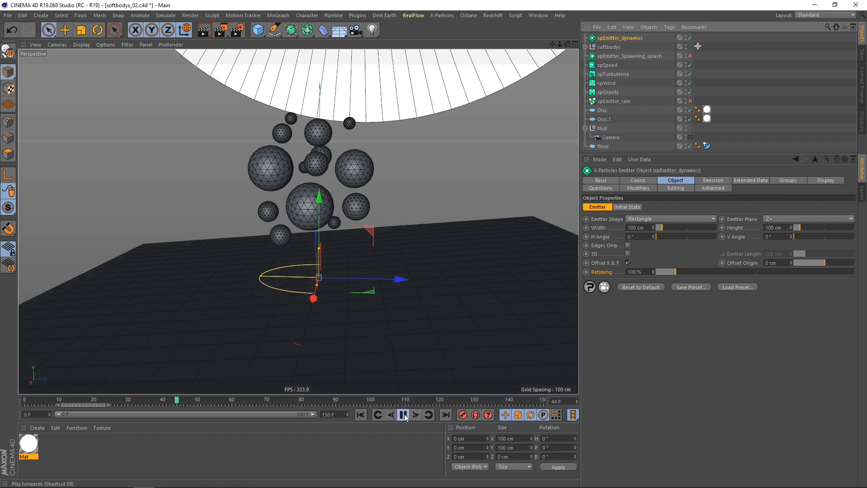
{"action": "left_click", "coordinate": [360, 415]}
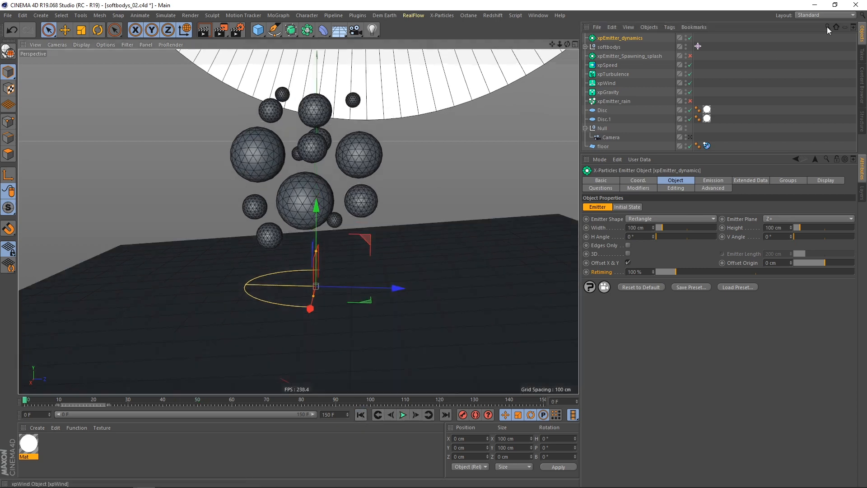
{"action": "left_click", "coordinate": [698, 46]}
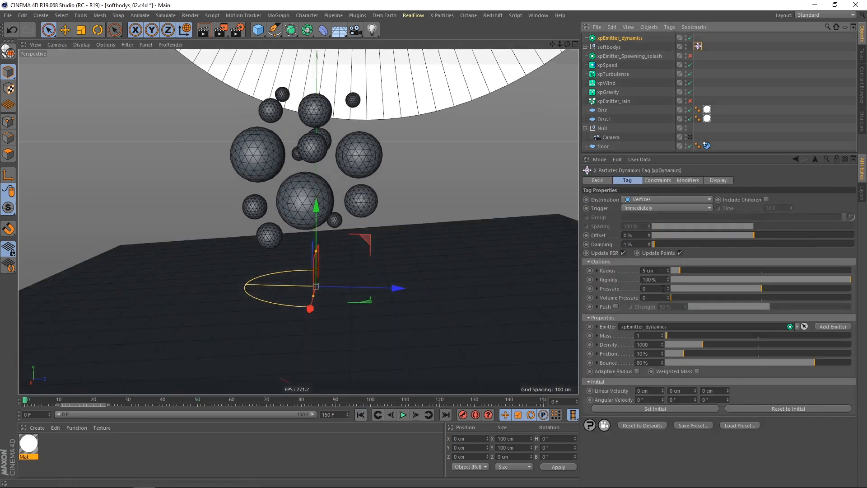
{"action": "left_click", "coordinate": [404, 414]}
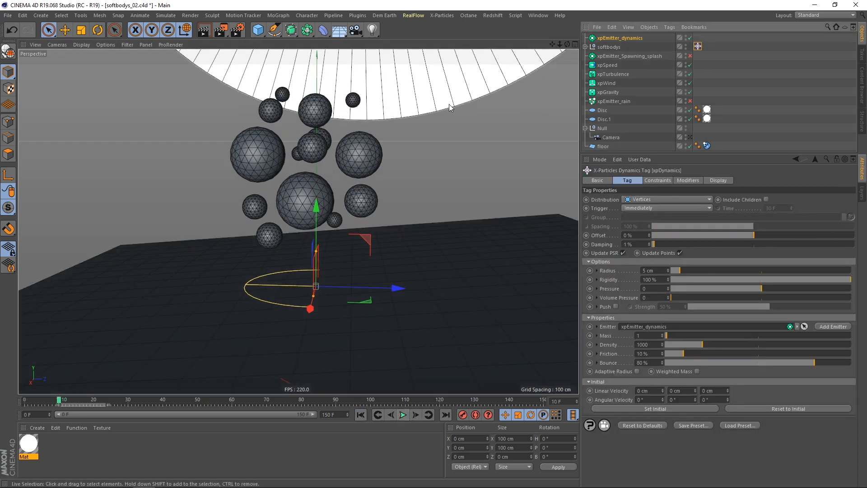
Temporarily hide the softbodys group, replay the simulation from the start to look for particles, and show the group again.
{"action": "double_click", "coordinate": [685, 45]}
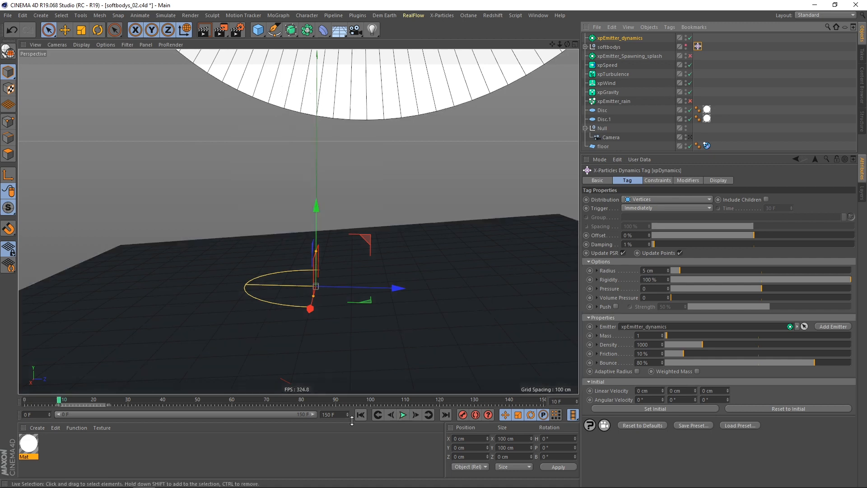
{"action": "left_click", "coordinate": [362, 414]}
{"action": "left_click", "coordinate": [404, 414]}
{"action": "left_click", "coordinate": [686, 46]}
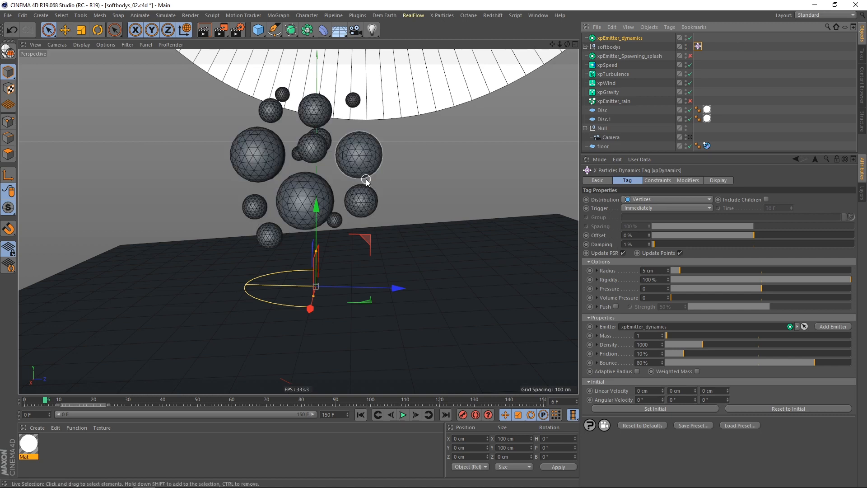
{"action": "scroll", "coordinate": [378, 154], "scroll_direction": "up", "scroll_amount": 5}
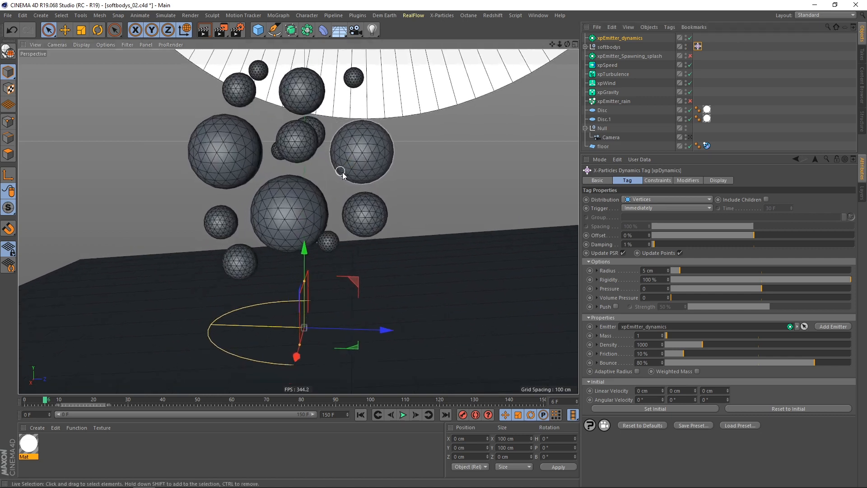
Set the dynamics tag's distribution to Vert + Mid and include the child spheres of the softbodys null.
{"action": "left_click", "coordinate": [676, 201]}
{"action": "left_click", "coordinate": [652, 218]}
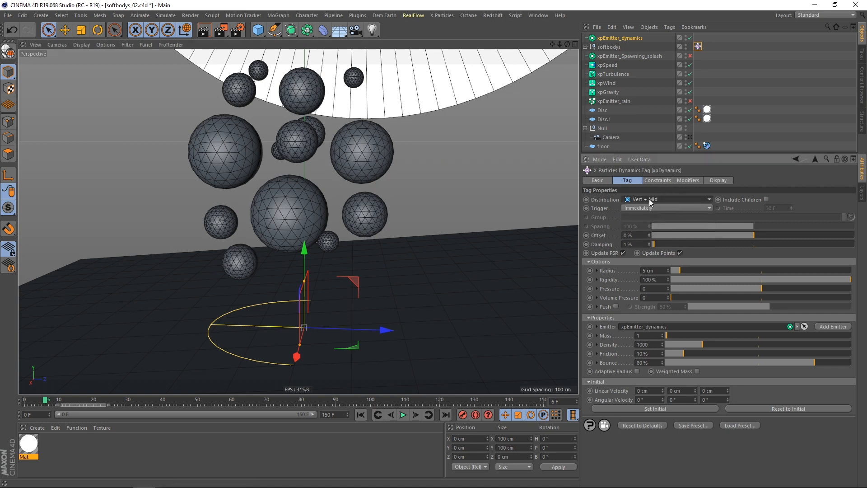
{"action": "left_click", "coordinate": [767, 200]}
{"action": "left_click", "coordinate": [585, 47]}
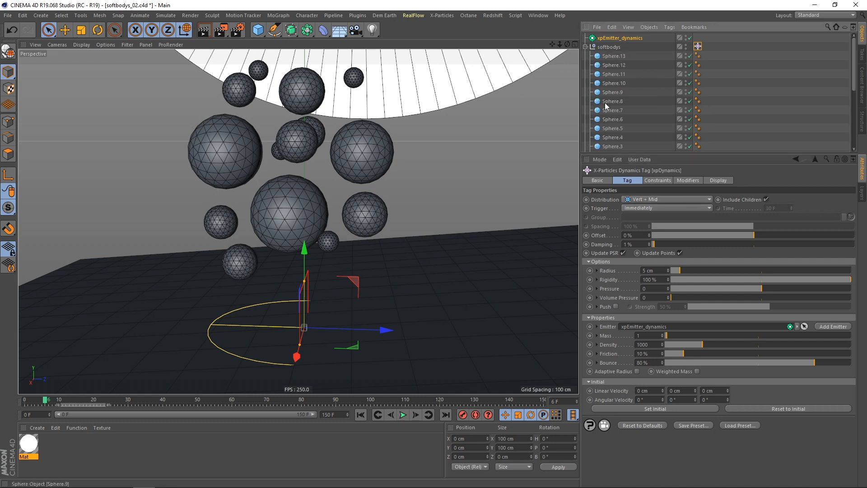
{"action": "left_click", "coordinate": [585, 46]}
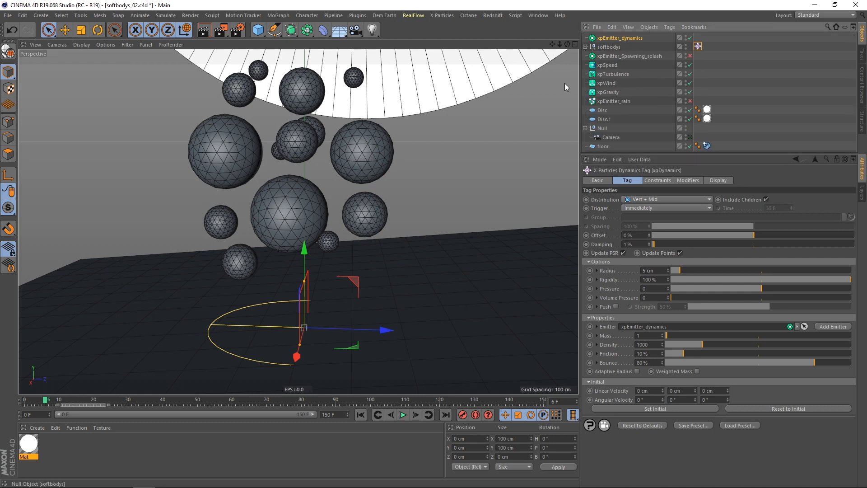
Play the first frames of the simulation, rewind, advance one frame and examine the particles on the spheres above the floor.
{"action": "left_click", "coordinate": [360, 414]}
{"action": "left_click", "coordinate": [402, 414]}
{"action": "left_click", "coordinate": [402, 415]}
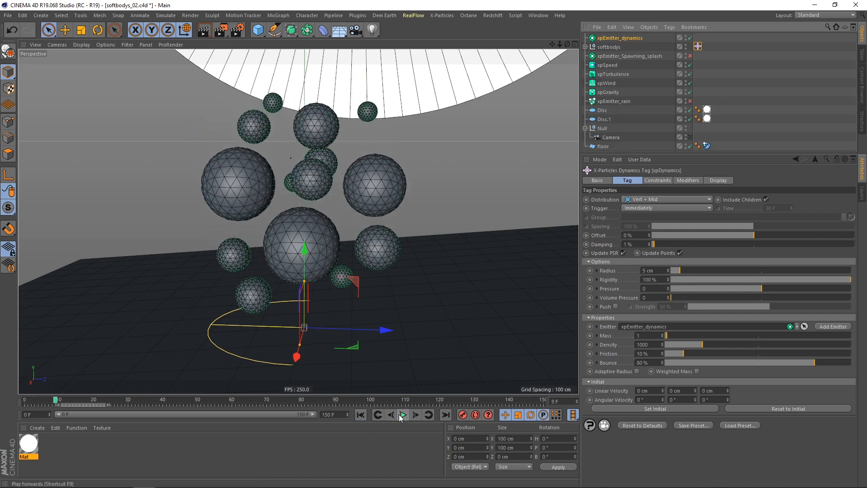
{"action": "left_click", "coordinate": [360, 415]}
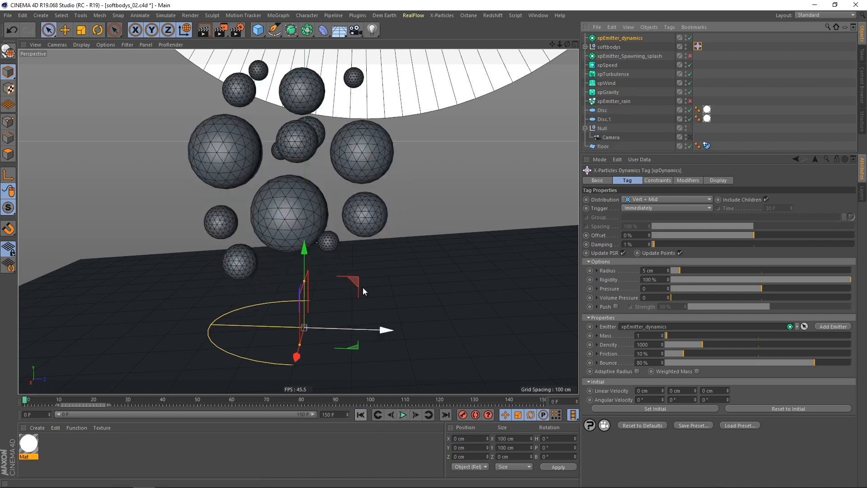
{"action": "left_click", "coordinate": [416, 414]}
{"action": "middle_click_drag", "start_coordinate": [398, 189], "coordinate": [404, 213], "text": "alt"}
{"action": "left_click_drag", "start_coordinate": [370, 175], "coordinate": [353, 189], "text": "alt"}
{"action": "right_click_drag", "start_coordinate": [352, 186], "coordinate": [308, 208], "text": "alt"}
{"action": "middle_click_drag", "start_coordinate": [308, 208], "coordinate": [311, 198], "text": "alt"}
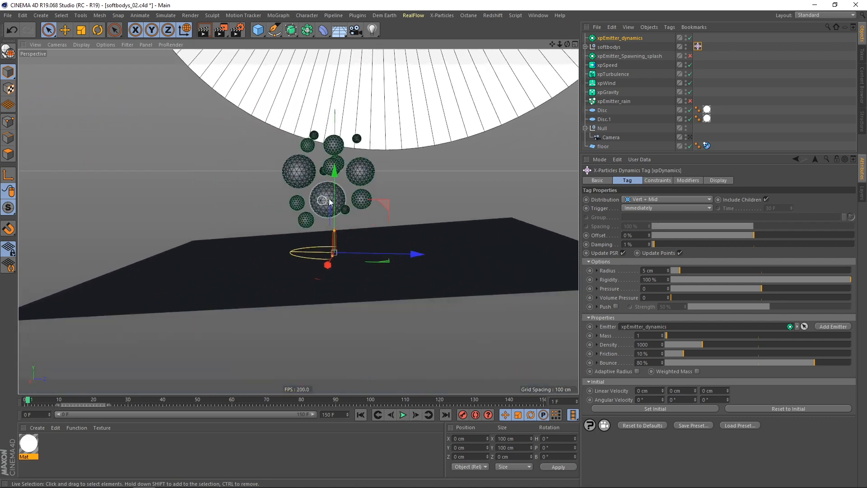
{"action": "right_click_drag", "start_coordinate": [329, 200], "coordinate": [339, 197], "text": "alt"}
Replay the simulation in short runs and examine in which direction the spheres move as they fall.
{"action": "left_click", "coordinate": [402, 417]}
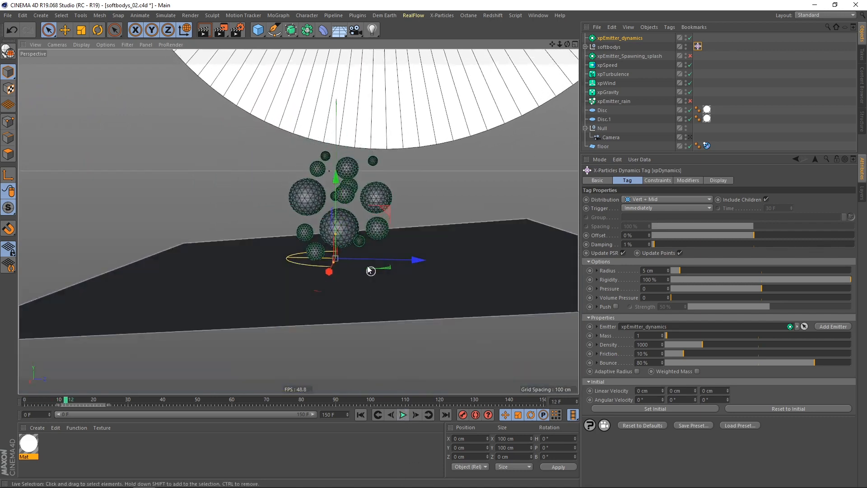
{"action": "left_click", "coordinate": [402, 417]}
{"action": "right_click_drag", "start_coordinate": [242, 197], "coordinate": [278, 194], "text": "alt"}
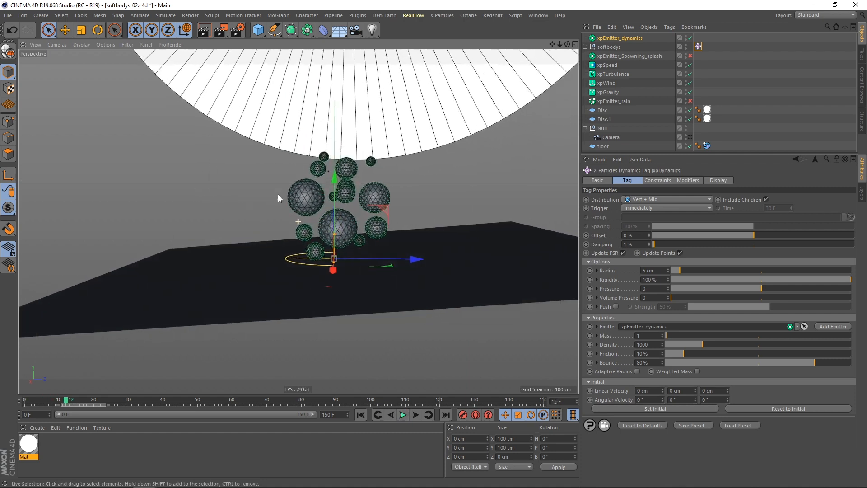
{"action": "left_click", "coordinate": [361, 415]}
{"action": "left_click", "coordinate": [399, 416]}
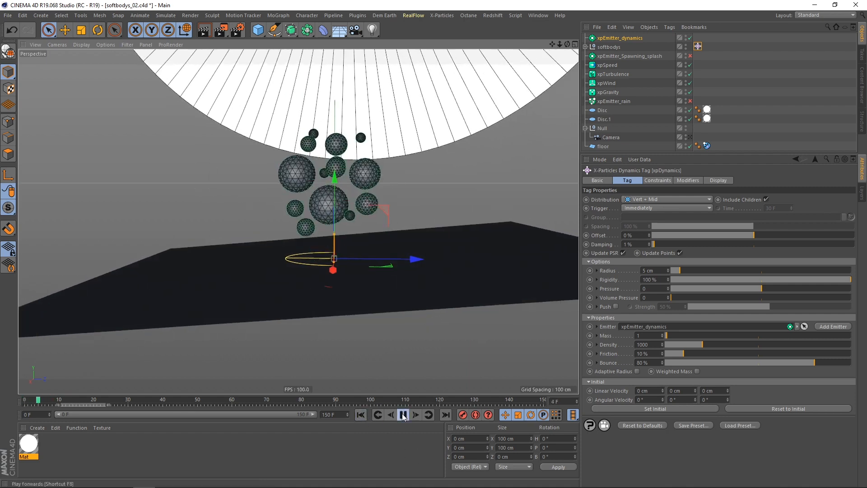
{"action": "left_click", "coordinate": [401, 416]}
{"action": "left_click_drag", "start_coordinate": [260, 116], "coordinate": [267, 113], "text": "alt"}
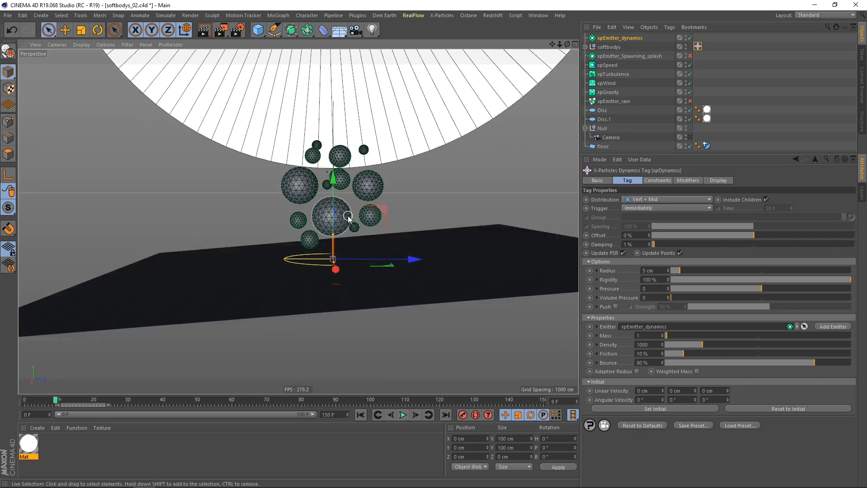
{"action": "left_click_drag", "start_coordinate": [347, 214], "coordinate": [345, 220], "text": "alt"}
{"action": "right_click_drag", "start_coordinate": [334, 217], "coordinate": [344, 215], "text": "alt"}
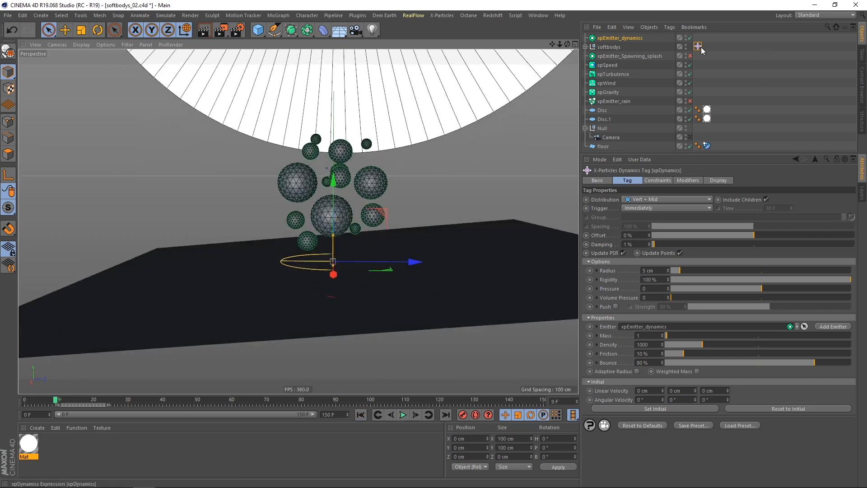
Exclude the xpWind, xpTurbulence and xpSpeed modifiers from xpEmitter_dynamics.
{"action": "left_click", "coordinate": [687, 180]}
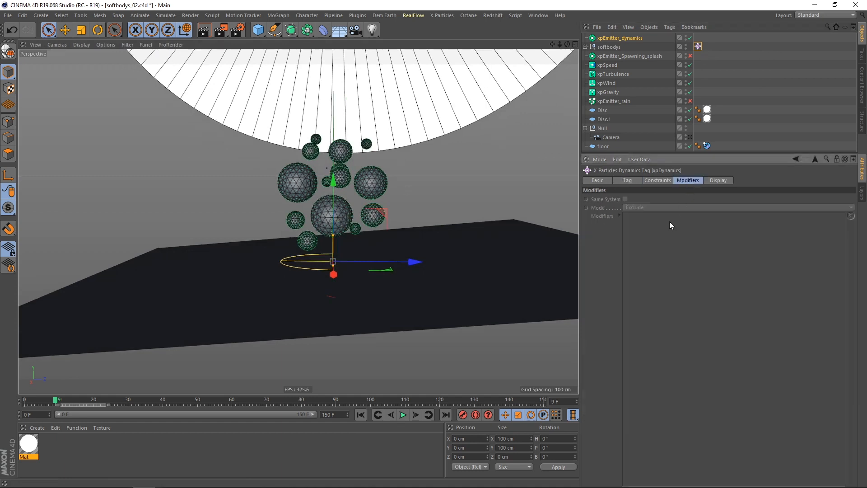
{"action": "left_click", "coordinate": [634, 38]}
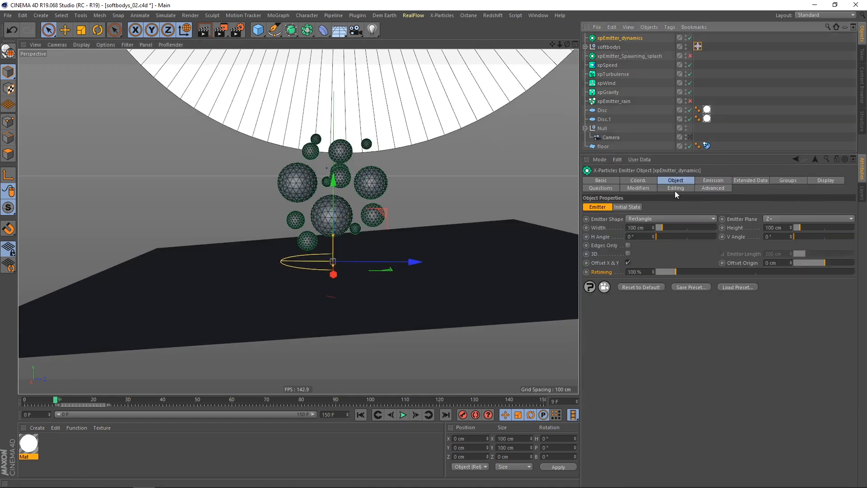
{"action": "left_click", "coordinate": [648, 190]}
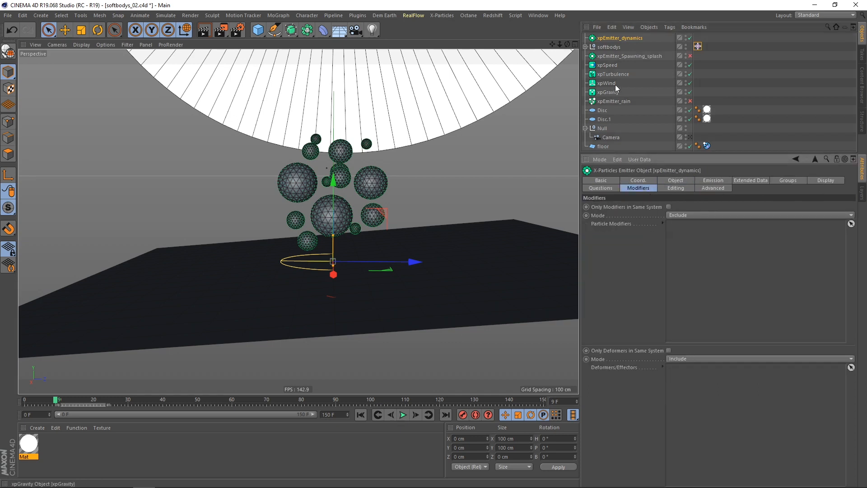
{"action": "left_click_drag", "start_coordinate": [615, 84], "coordinate": [693, 248]}
{"action": "left_click_drag", "start_coordinate": [610, 71], "coordinate": [631, 93]}
{"action": "left_click_drag", "start_coordinate": [684, 251], "coordinate": [684, 252]}
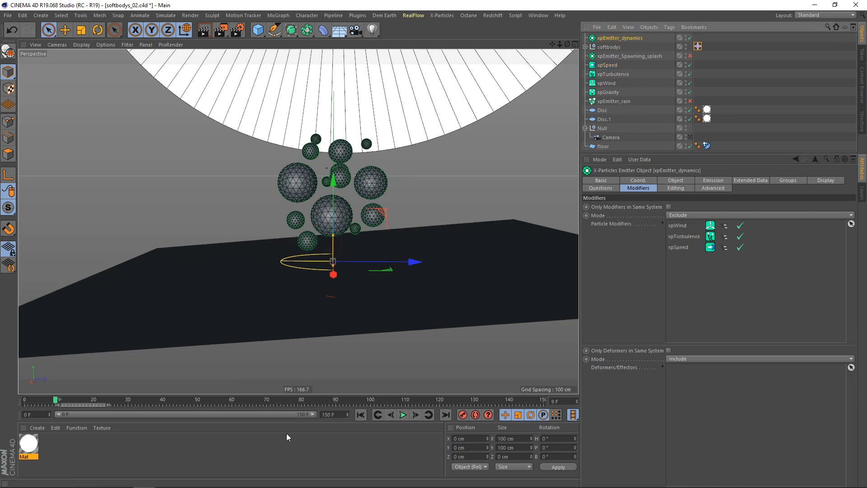
Play the simulation from the start with the excluded modifiers and examine how the spheres land on the floor.
{"action": "left_click", "coordinate": [360, 414]}
{"action": "left_click", "coordinate": [402, 415]}
{"action": "left_click", "coordinate": [401, 415]}
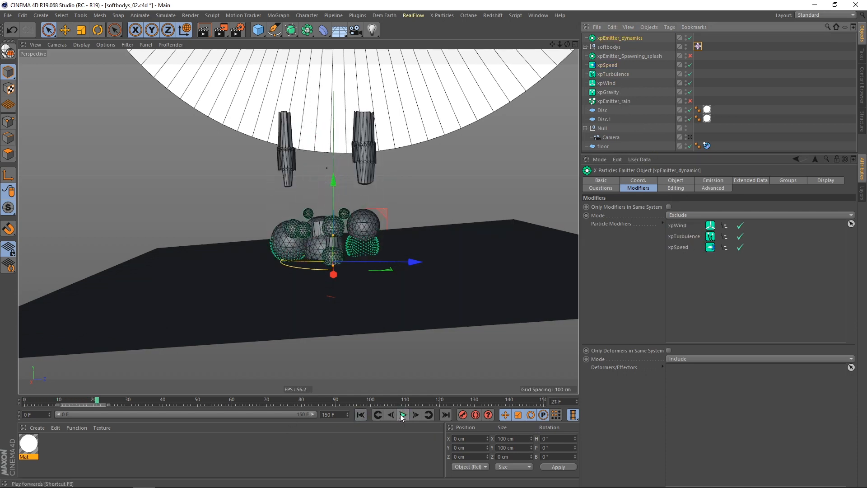
{"action": "left_click_drag", "start_coordinate": [320, 227], "coordinate": [319, 231], "text": "alt"}
{"action": "scroll", "coordinate": [319, 231], "scroll_direction": "up", "scroll_amount": 1}
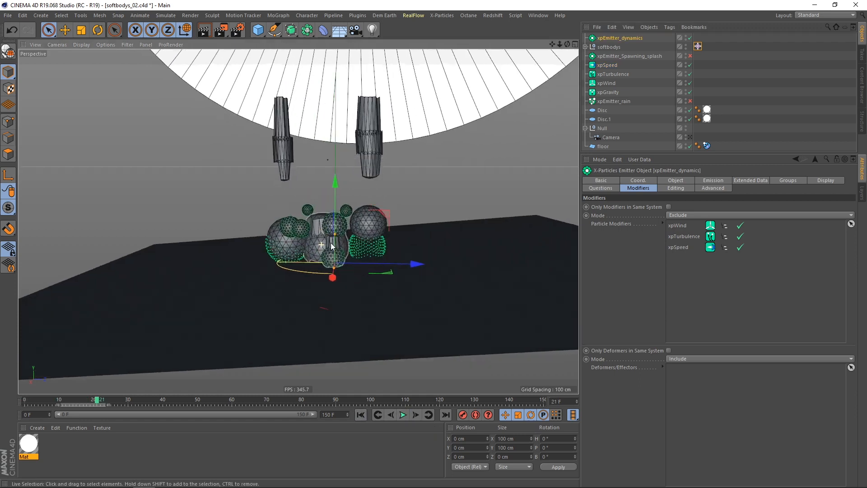
{"action": "left_click", "coordinate": [403, 416]}
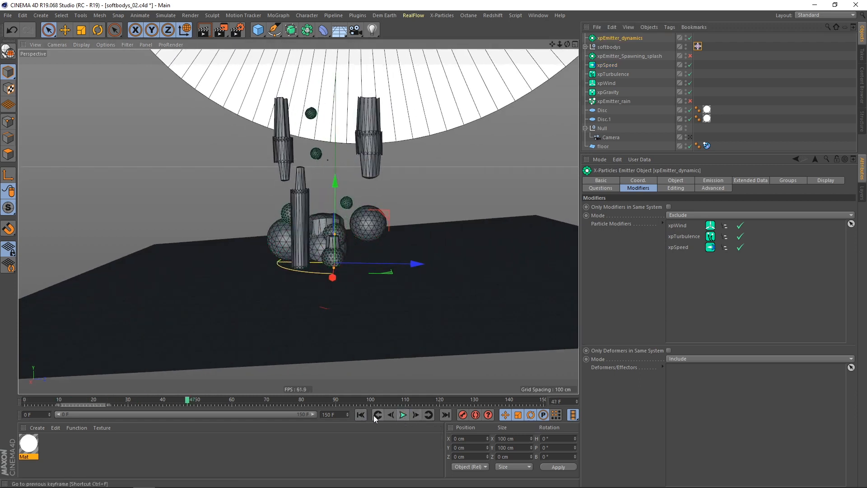
Replay the simulation to frame 80, inspect the deformed spheres up close from several angles, and return to the first frame.
{"action": "left_click", "coordinate": [361, 414]}
{"action": "left_click", "coordinate": [403, 415]}
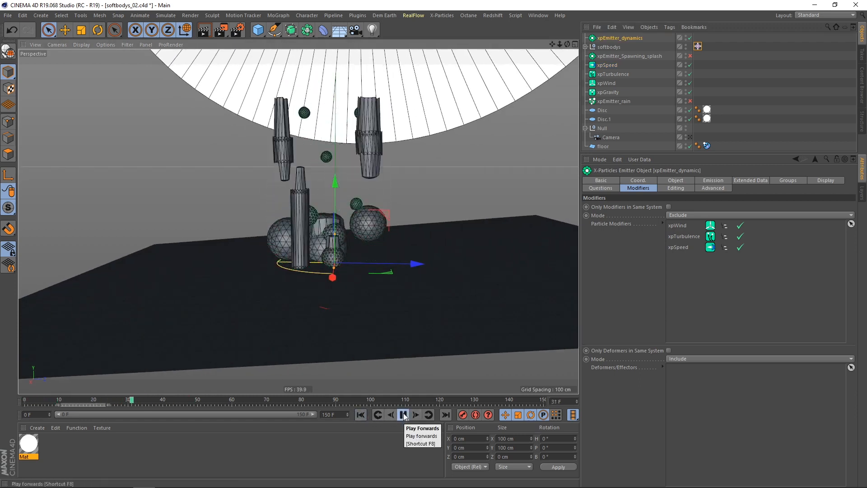
{"action": "left_click", "coordinate": [403, 415]}
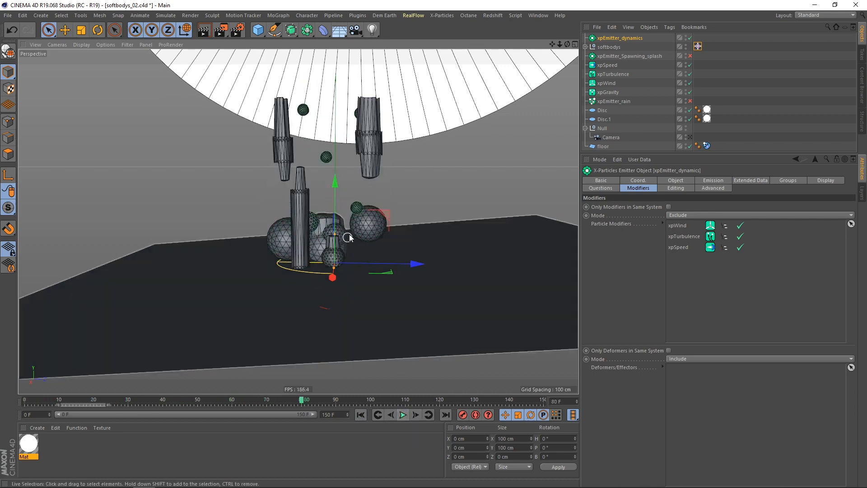
{"action": "left_click_drag", "start_coordinate": [348, 237], "coordinate": [318, 224], "text": "alt"}
{"action": "right_click_drag", "start_coordinate": [318, 224], "coordinate": [308, 206], "text": "alt"}
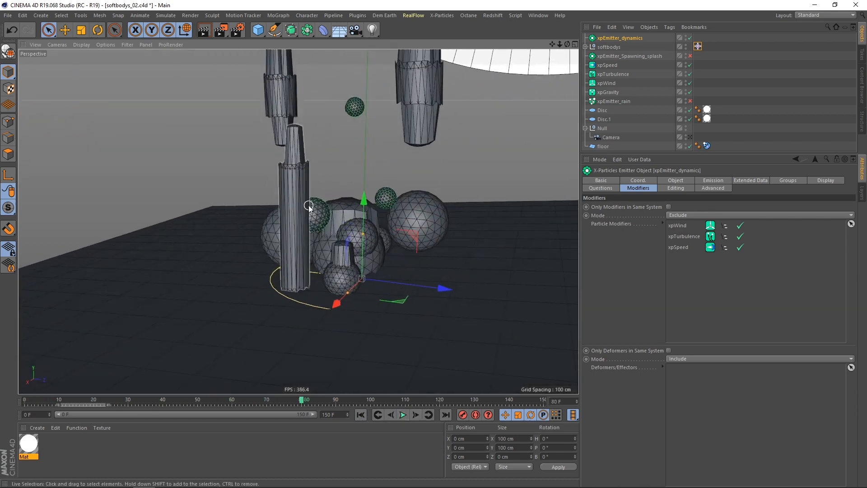
{"action": "mouse_move", "coordinate": [308, 206]}
{"action": "left_mouse_down", "text": "alt"}
{"action": "mouse_move", "coordinate": [358, 205]}
{"action": "mouse_move", "coordinate": [317, 210]}
{"action": "left_mouse_up", "text": "alt"}
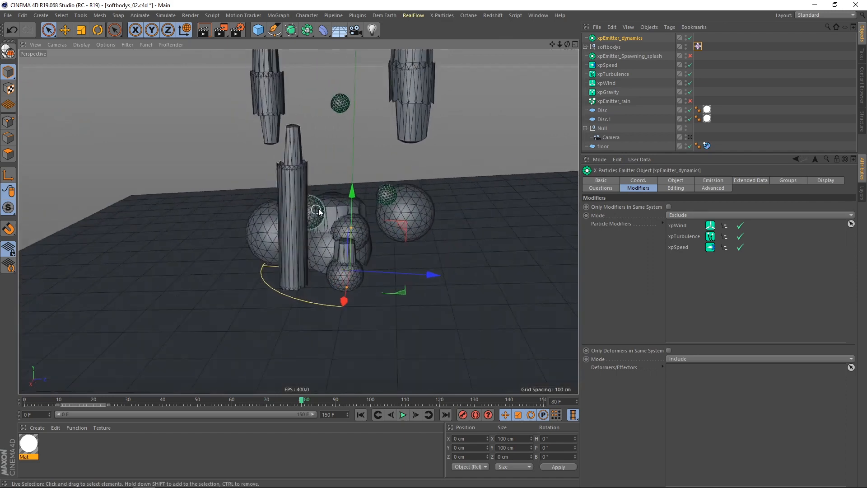
{"action": "scroll", "coordinate": [316, 210], "scroll_direction": "down", "scroll_amount": 3}
{"action": "middle_click_drag", "start_coordinate": [314, 205], "coordinate": [298, 262], "text": "alt"}
{"action": "left_click_drag", "start_coordinate": [364, 175], "coordinate": [380, 253], "text": "alt"}
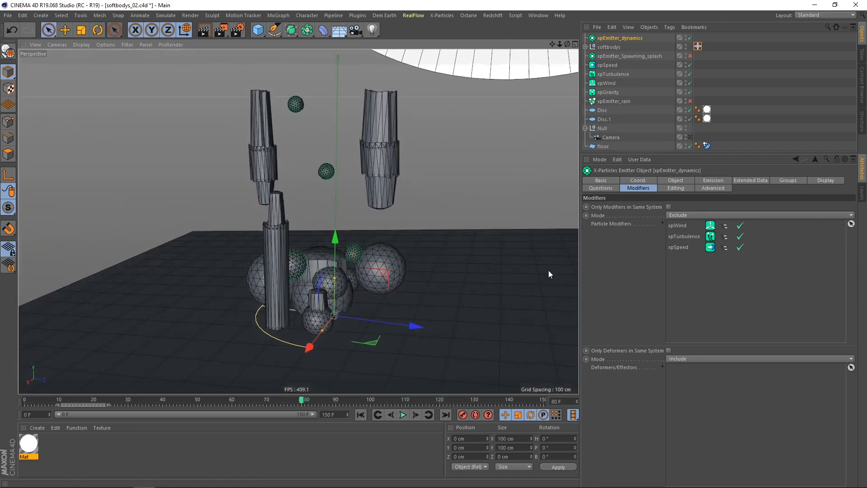
{"action": "left_click", "coordinate": [361, 415]}
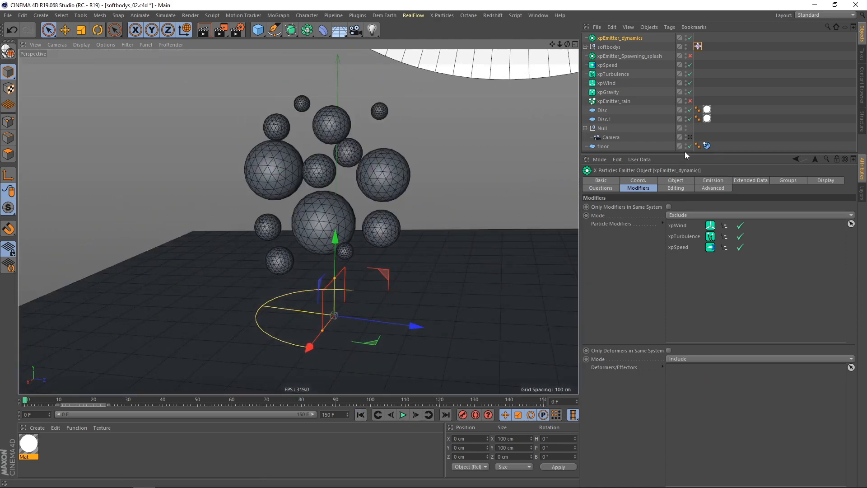
Enlarge the object list, duplicate the floor plane and rename the copy floor.dynamics.
{"action": "left_click_drag", "start_coordinate": [685, 154], "coordinate": [684, 247]}
{"action": "left_click", "coordinate": [434, 160]}
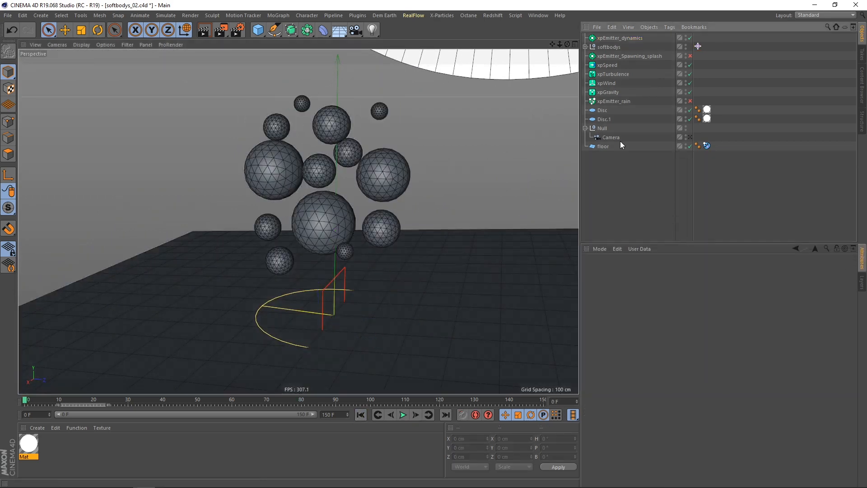
{"action": "left_click_drag", "start_coordinate": [608, 145], "coordinate": [600, 156], "text": "ctrl"}
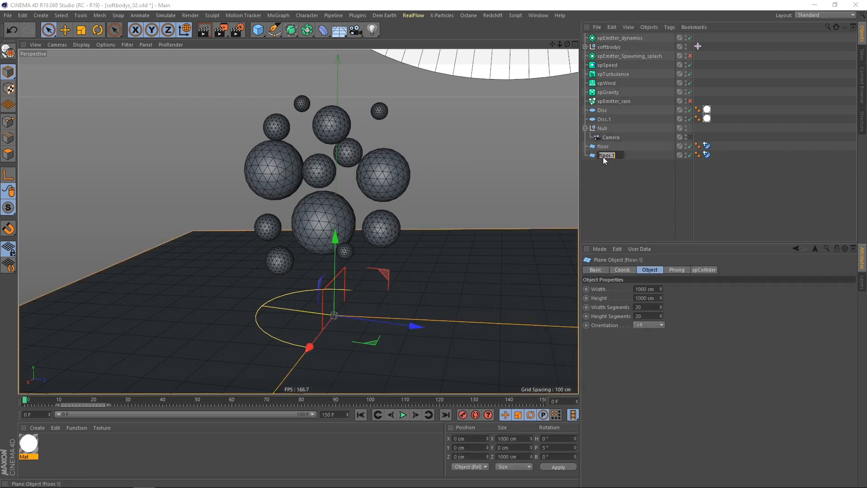
{"action": "double_click", "coordinate": [603, 156]}
{"action": "key", "text": "BackSpace"}
{"action": "type", "text": "dynaics"}
{"action": "key", "text": "Left"}
{"action": "key", "text": "Left"}
{"action": "key", "text": "Left"}
{"action": "type", "text": "m"}
{"action": "key", "text": "Return"}
Set the collider exclusions of floor.dynamics to Include mode and add xpEmitter_dynamics as its emitter.
{"action": "scroll", "coordinate": [409, 241], "scroll_direction": "down", "scroll_amount": 3}
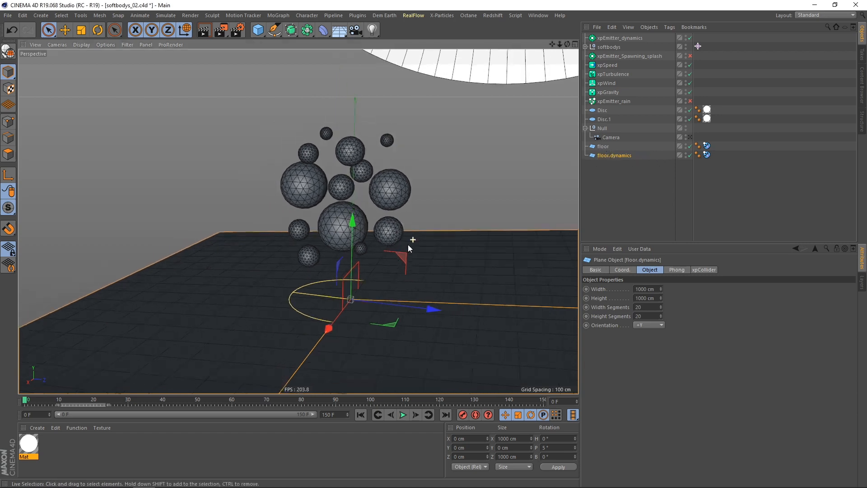
{"action": "scroll", "coordinate": [407, 241], "scroll_direction": "up", "scroll_amount": 3}
{"action": "mouse_move", "coordinate": [396, 234]}
{"action": "middle_mouse_down", "text": "alt"}
{"action": "mouse_move", "coordinate": [360, 226]}
{"action": "mouse_move", "coordinate": [397, 223]}
{"action": "middle_mouse_up", "text": "alt"}
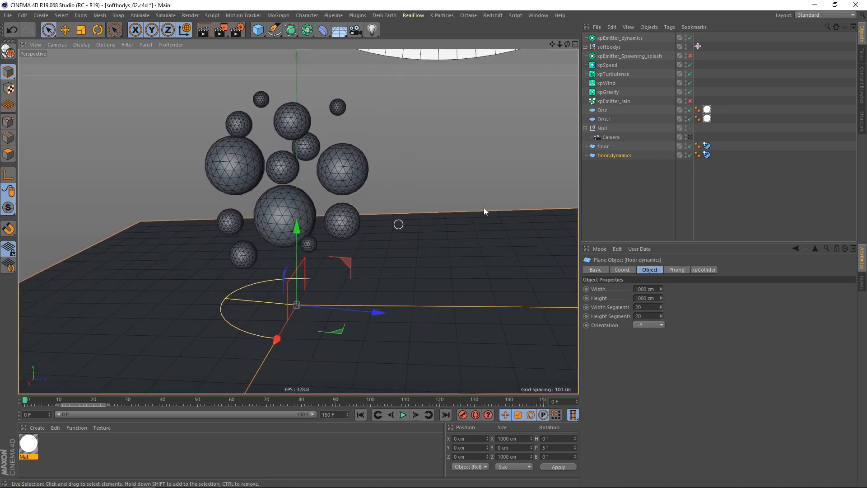
{"action": "left_click", "coordinate": [707, 155]}
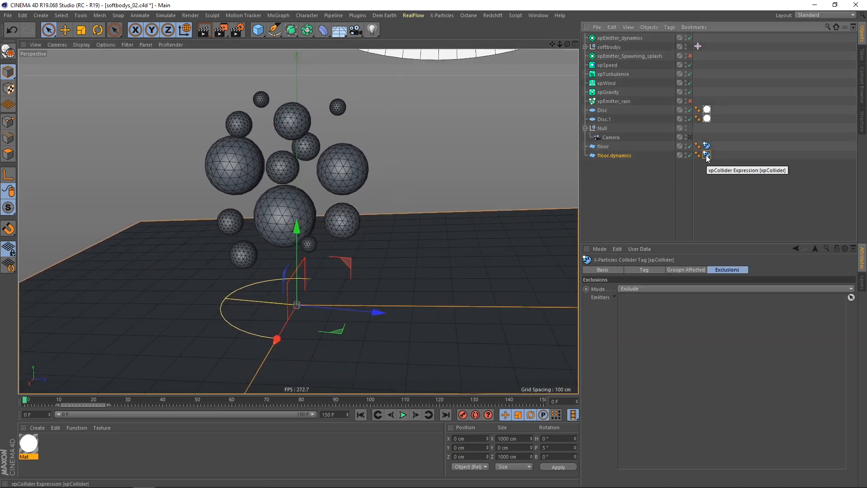
{"action": "left_click", "coordinate": [639, 289]}
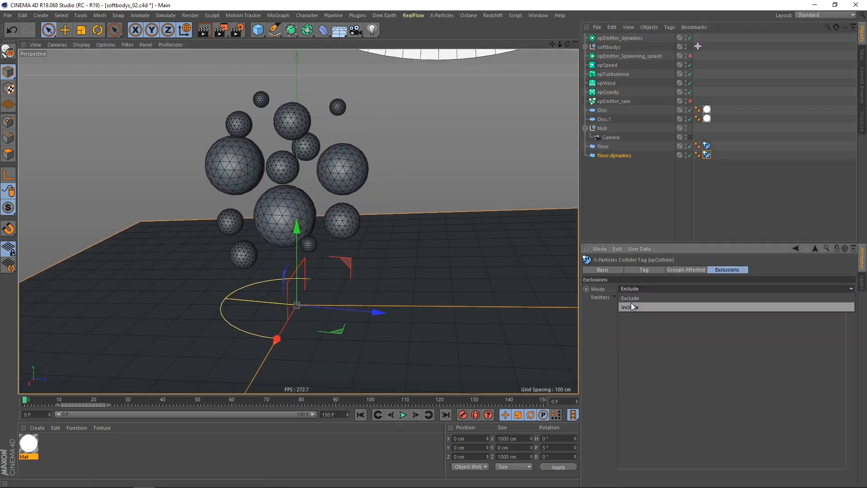
{"action": "left_click", "coordinate": [631, 303]}
{"action": "left_click_drag", "start_coordinate": [605, 39], "coordinate": [655, 114]}
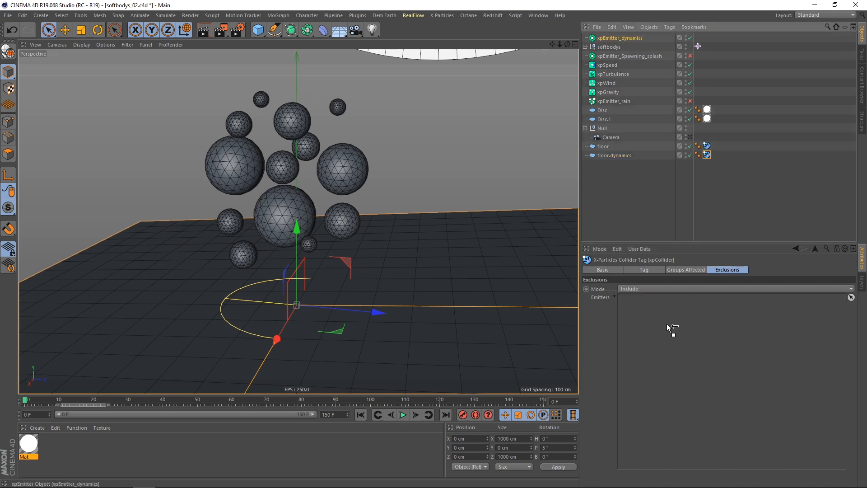
{"action": "left_click_drag", "start_coordinate": [667, 324], "coordinate": [667, 322]}
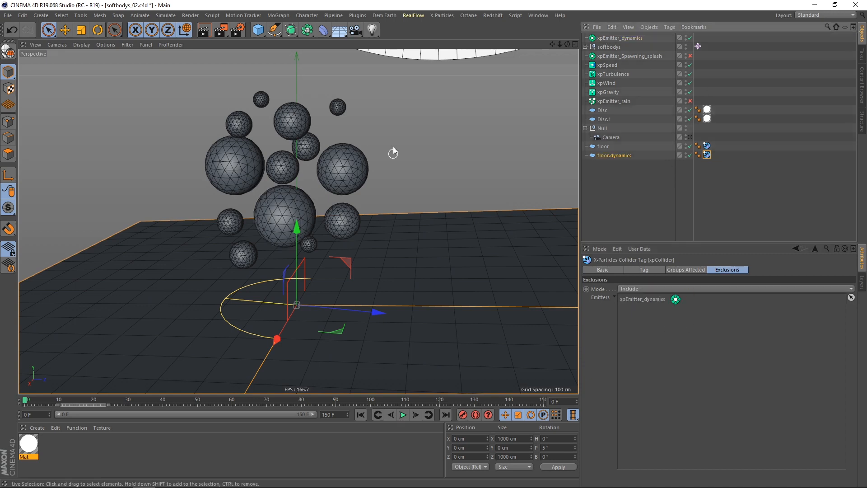
Set the original floor's collider exclusions to Include mode and add xpEmitter_Spawning_splash and xpEmitter_rain.
{"action": "left_click", "coordinate": [706, 146]}
{"action": "left_click", "coordinate": [645, 289]}
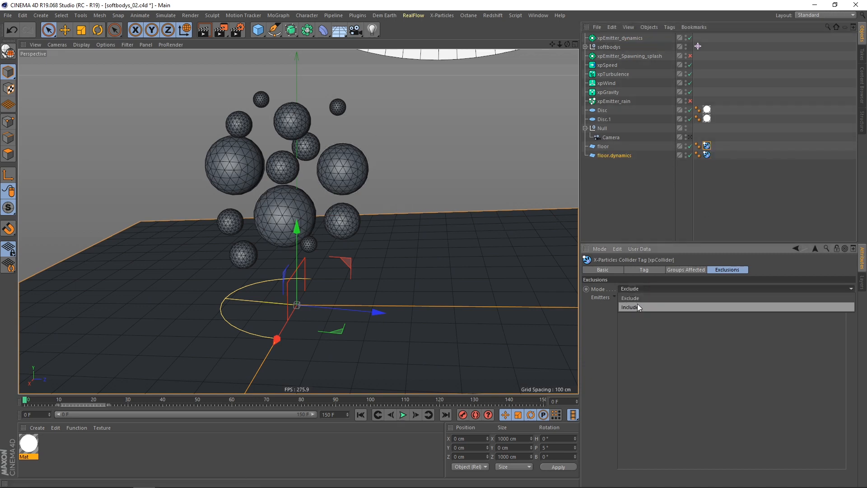
{"action": "left_click", "coordinate": [637, 304]}
{"action": "left_click_drag", "start_coordinate": [640, 56], "coordinate": [673, 325]}
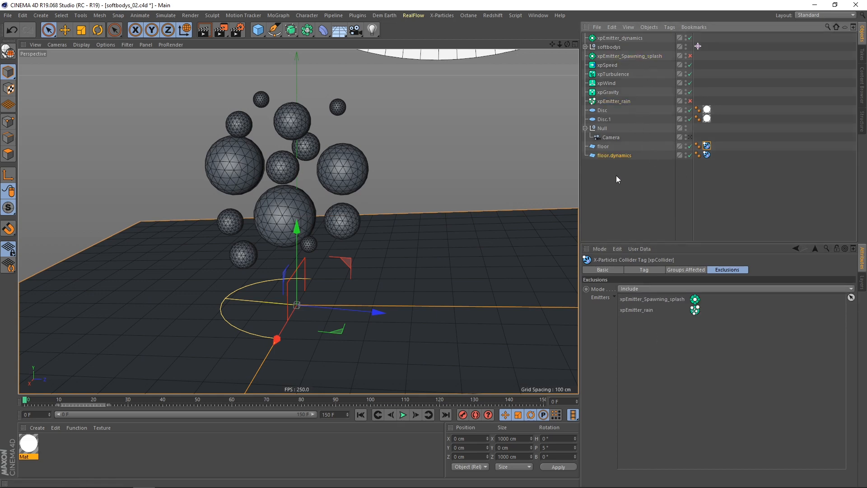
Disable particle spawning in the collider tag of floor.dynamics.
{"action": "left_click", "coordinate": [707, 155]}
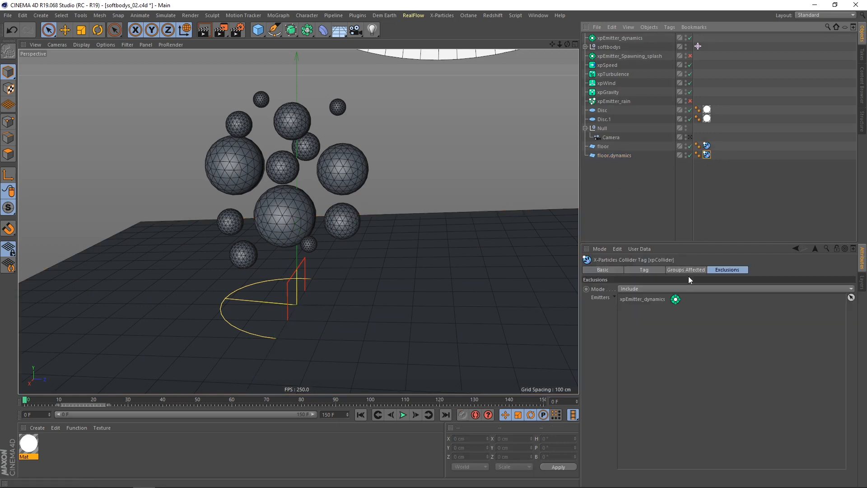
{"action": "left_click", "coordinate": [602, 270]}
{"action": "left_click", "coordinate": [652, 272]}
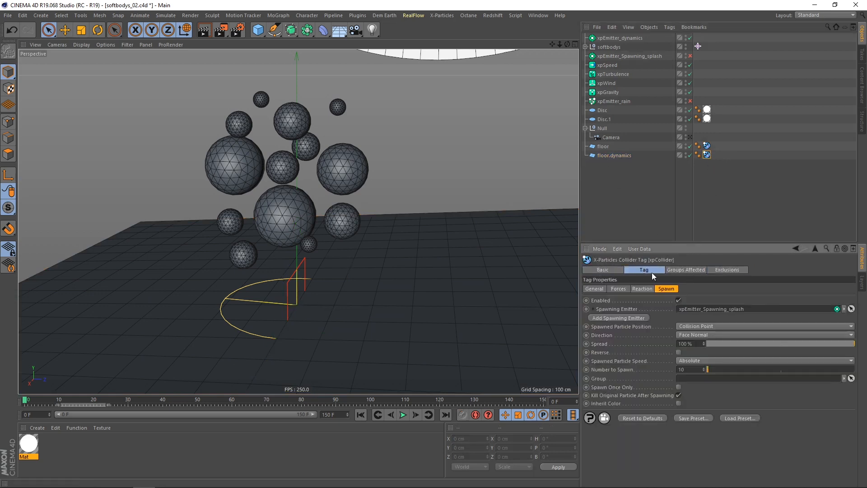
{"action": "left_click", "coordinate": [678, 300]}
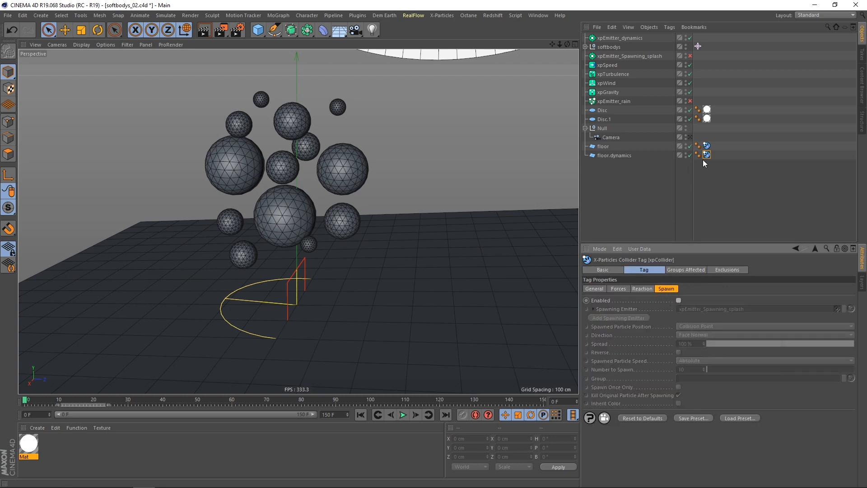
Play the simulation, examine how the spheres land on the duplicated floor, and return to the first frame.
{"action": "right_click_drag", "start_coordinate": [392, 245], "coordinate": [382, 247], "text": "alt"}
{"action": "middle_click_drag", "start_coordinate": [320, 224], "coordinate": [318, 215], "text": "alt"}
{"action": "left_click_drag", "start_coordinate": [319, 216], "coordinate": [326, 215], "text": "alt"}
{"action": "middle_click_drag", "start_coordinate": [327, 214], "coordinate": [318, 217], "text": "alt"}
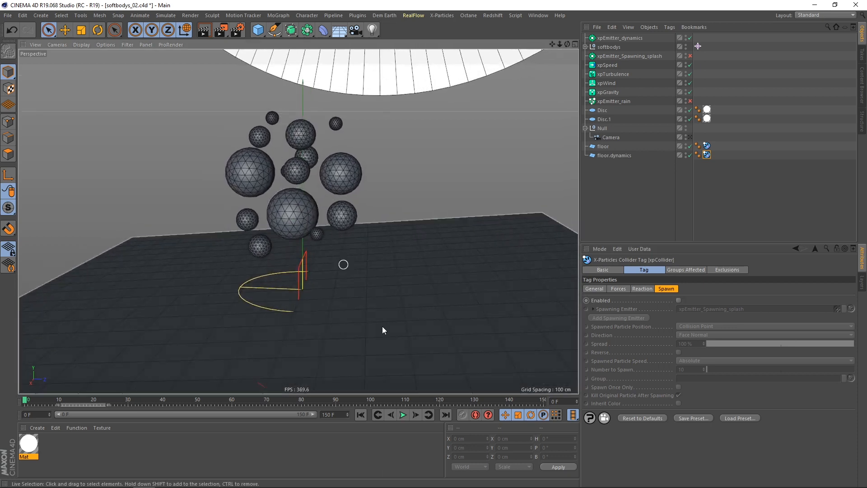
{"action": "left_click", "coordinate": [402, 415]}
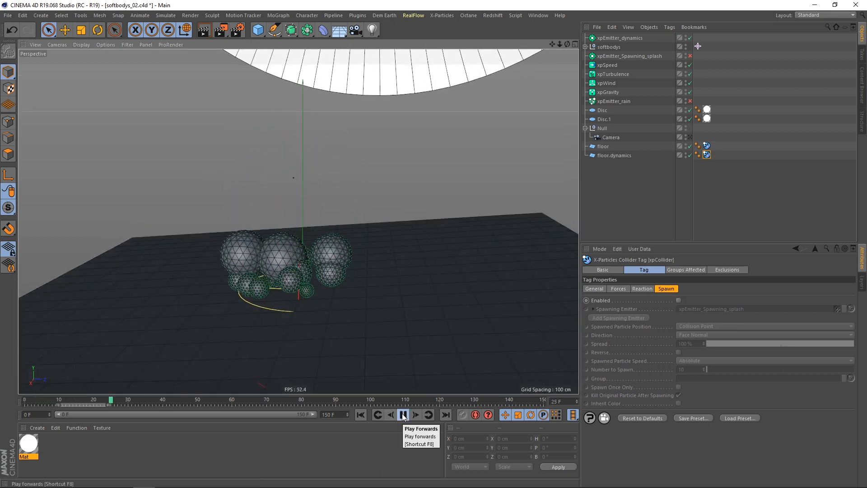
{"action": "left_click_drag", "start_coordinate": [294, 345], "coordinate": [304, 320], "text": "alt"}
{"action": "middle_click_drag", "start_coordinate": [304, 320], "coordinate": [298, 321], "text": "alt"}
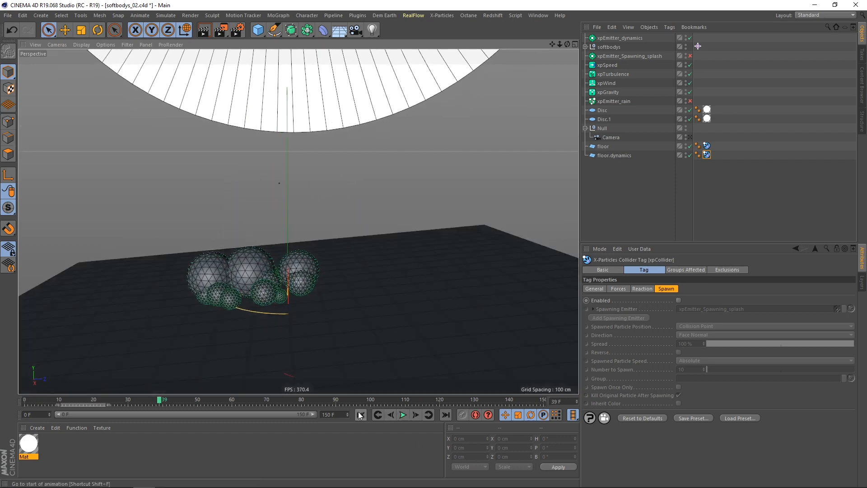
{"action": "left_click", "coordinate": [362, 415]}
Replay the simulation to frame 35 and inspect from above how the landed spheres touch each other.
{"action": "left_click", "coordinate": [400, 414]}
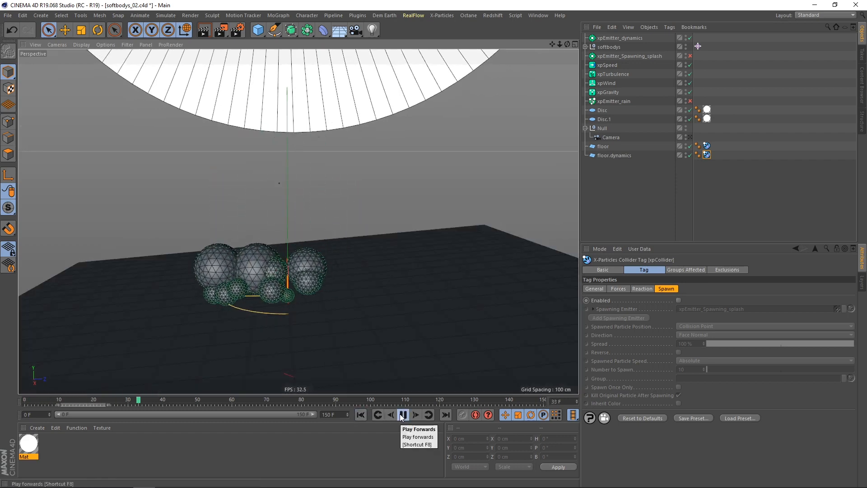
{"action": "left_click_drag", "start_coordinate": [241, 262], "coordinate": [252, 267], "text": "alt"}
{"action": "right_click_drag", "start_coordinate": [253, 268], "coordinate": [300, 237], "text": "alt"}
{"action": "left_click_drag", "start_coordinate": [300, 238], "coordinate": [262, 266], "text": "alt"}
{"action": "middle_click_drag", "start_coordinate": [284, 248], "coordinate": [315, 253], "text": "alt"}
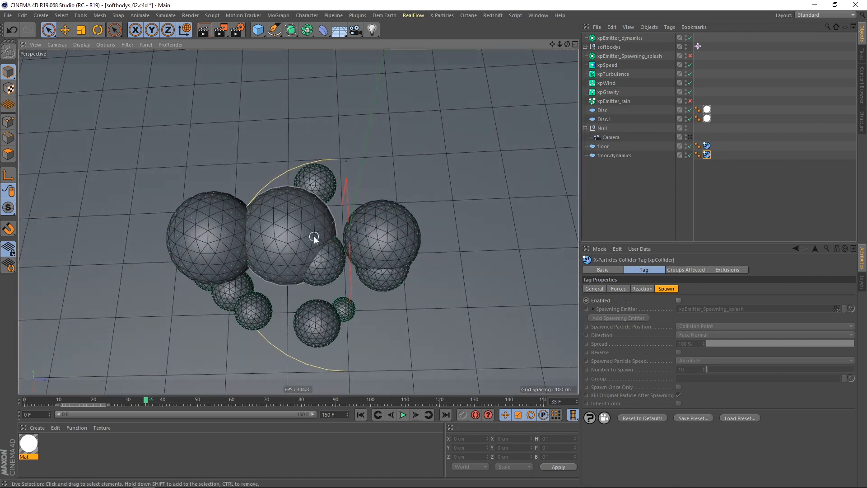
{"action": "left_click_drag", "start_coordinate": [305, 230], "coordinate": [308, 262], "text": "alt"}
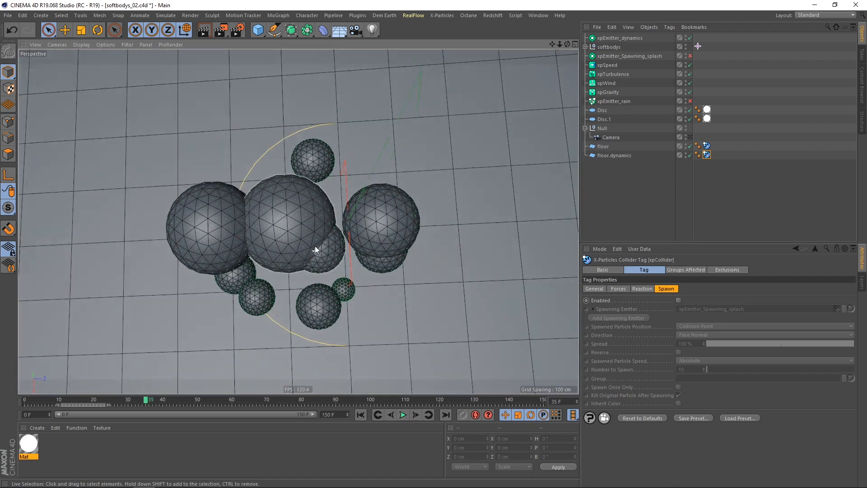
{"action": "left_click_drag", "start_coordinate": [316, 249], "coordinate": [305, 211], "text": "alt"}
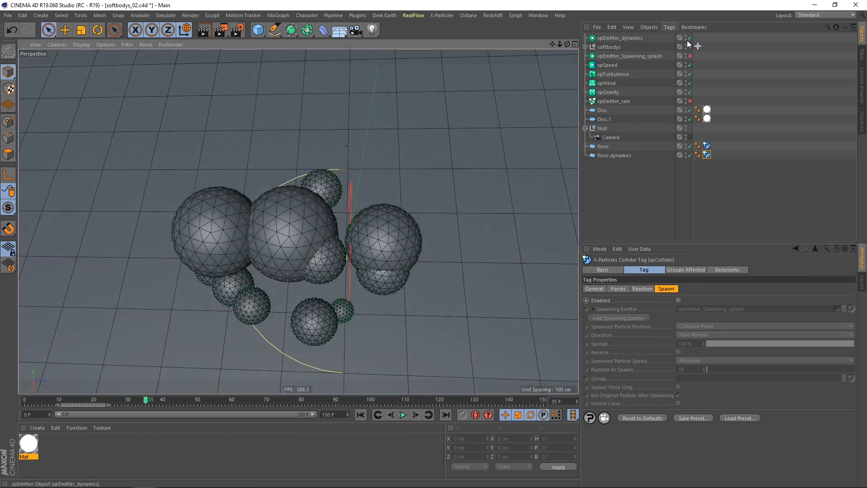
Open the settings of the softbodys group's xpDynamics tag and view the spheres from a lower angle.
{"action": "left_click", "coordinate": [698, 47]}
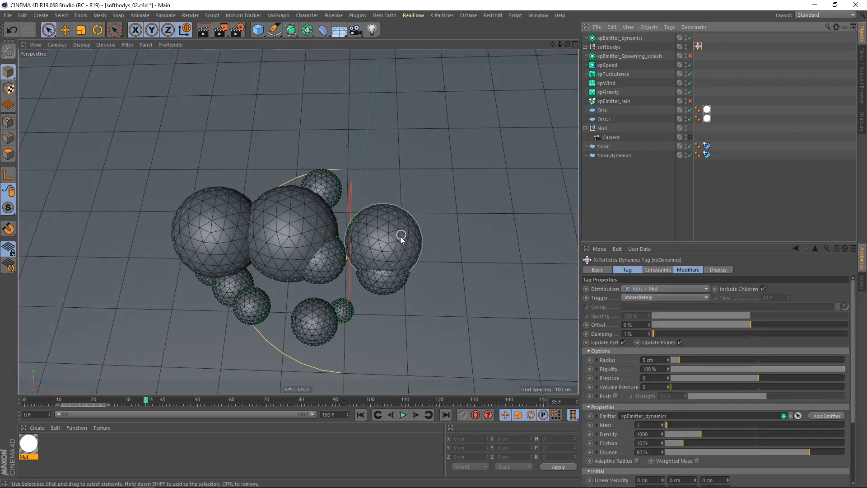
{"action": "left_click_drag", "start_coordinate": [375, 251], "coordinate": [384, 202], "text": "alt"}
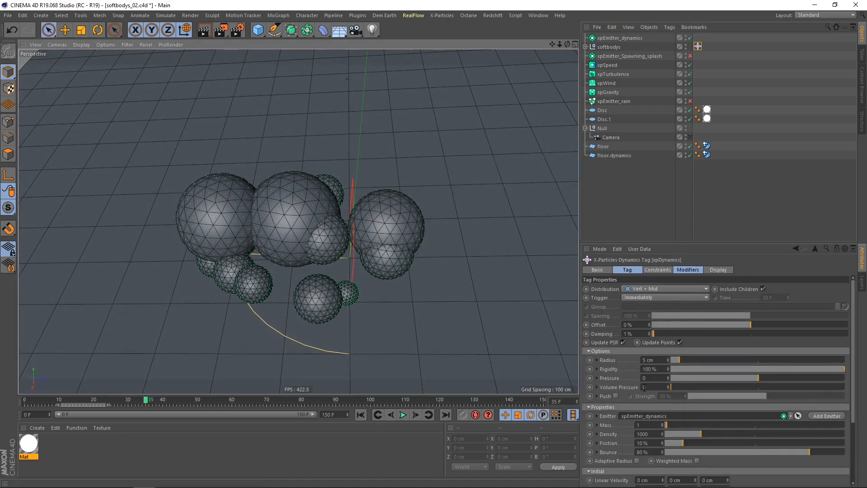
Set the softbodys dynamics tag's Radius to 1 cm and Rigidity to 1.5%.
{"action": "left_click_drag", "start_coordinate": [321, 236], "coordinate": [343, 232], "text": "alt"}
{"action": "left_click_drag", "start_coordinate": [403, 240], "coordinate": [375, 262], "text": "alt"}
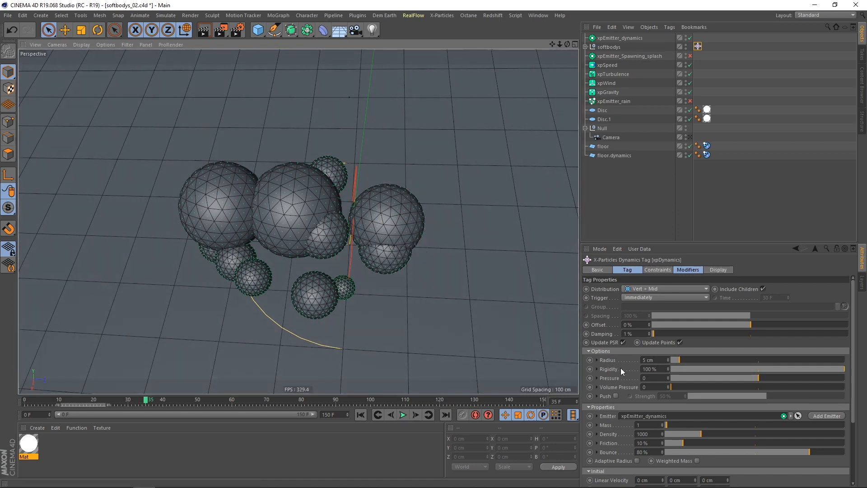
{"action": "left_click_drag", "start_coordinate": [662, 362], "coordinate": [636, 362]}
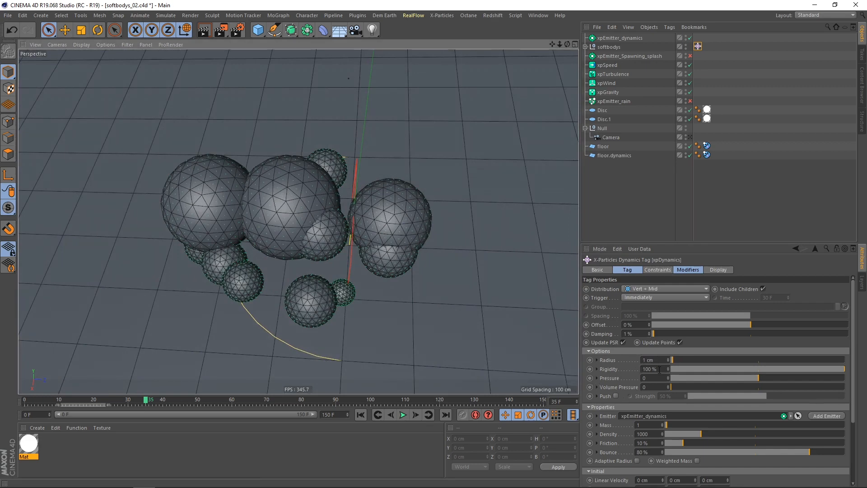
{"action": "left_click_drag", "start_coordinate": [374, 250], "coordinate": [397, 233], "text": "alt"}
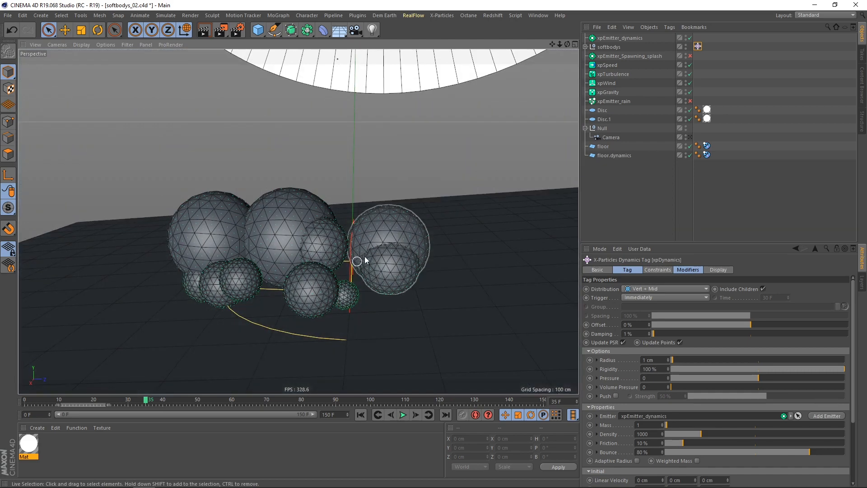
{"action": "left_click", "coordinate": [656, 370]}
{"action": "type", "text": "1,"}
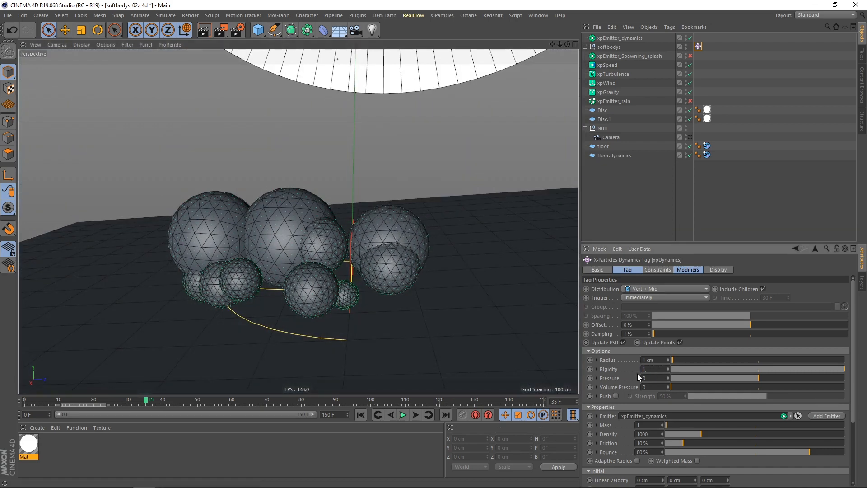
{"action": "type", "text": "5"}
{"action": "key", "text": "Return"}
Play the simulation from the first frame and examine how the spheres deform on the floor.
{"action": "left_click", "coordinate": [361, 415]}
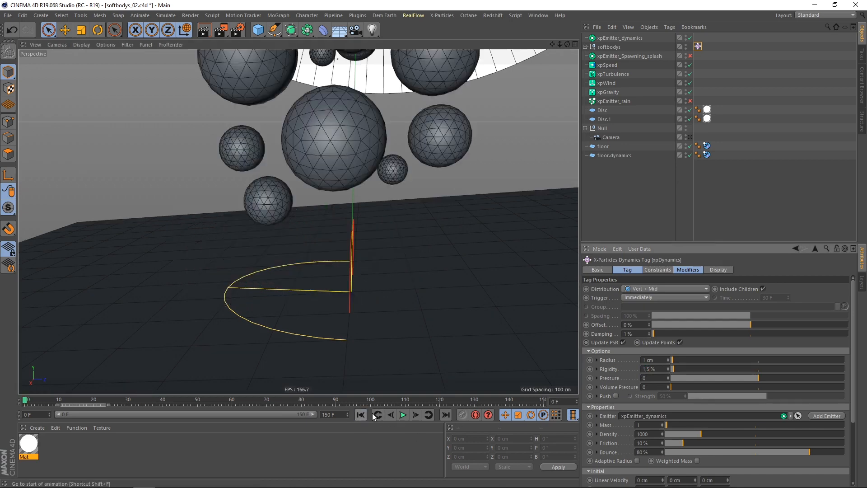
{"action": "left_click", "coordinate": [404, 415]}
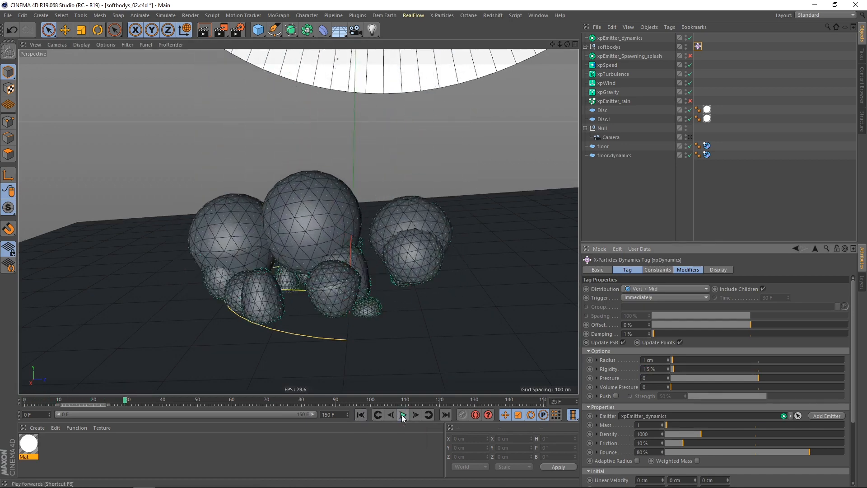
{"action": "left_click", "coordinate": [402, 415]}
{"action": "left_click_drag", "start_coordinate": [388, 274], "coordinate": [383, 310], "text": "alt"}
{"action": "left_click", "coordinate": [361, 415]}
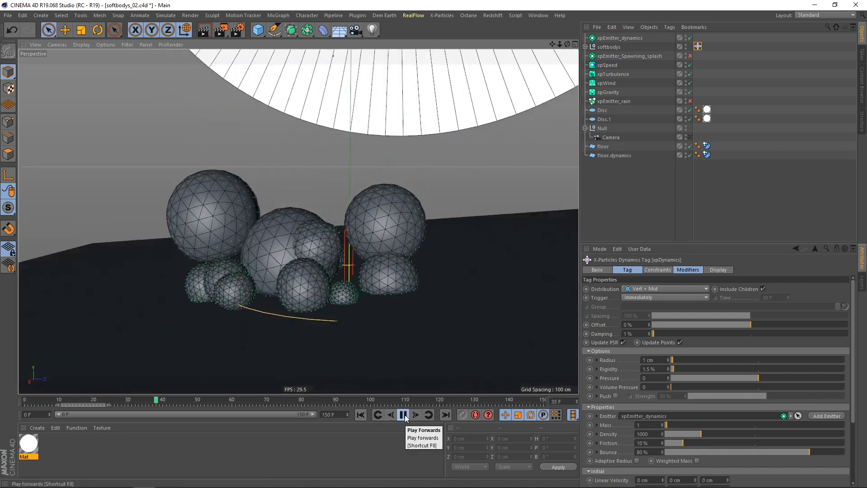
{"action": "left_click", "coordinate": [403, 415]}
{"action": "mouse_move", "coordinate": [357, 269]}
{"action": "left_mouse_down", "text": "alt"}
{"action": "mouse_move", "coordinate": [348, 270]}
{"action": "mouse_move", "coordinate": [360, 275]}
{"action": "left_mouse_up", "text": "alt"}
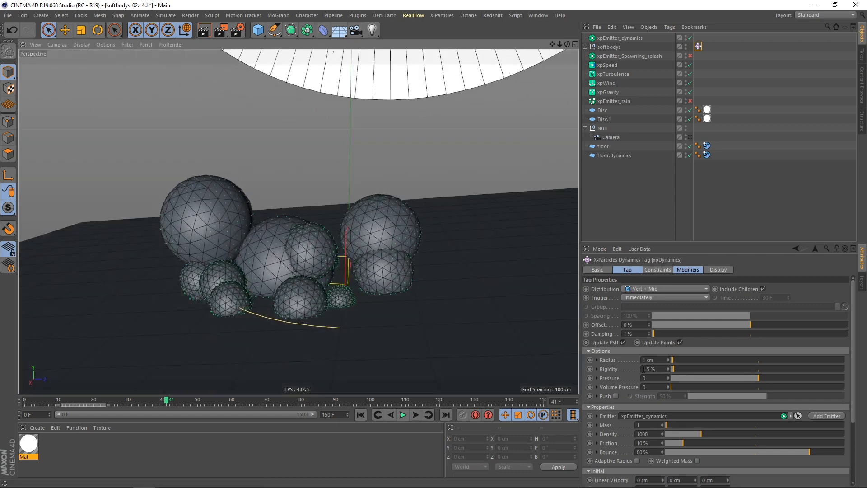
{"action": "left_click_drag", "start_coordinate": [381, 248], "coordinate": [403, 251], "text": "alt"}
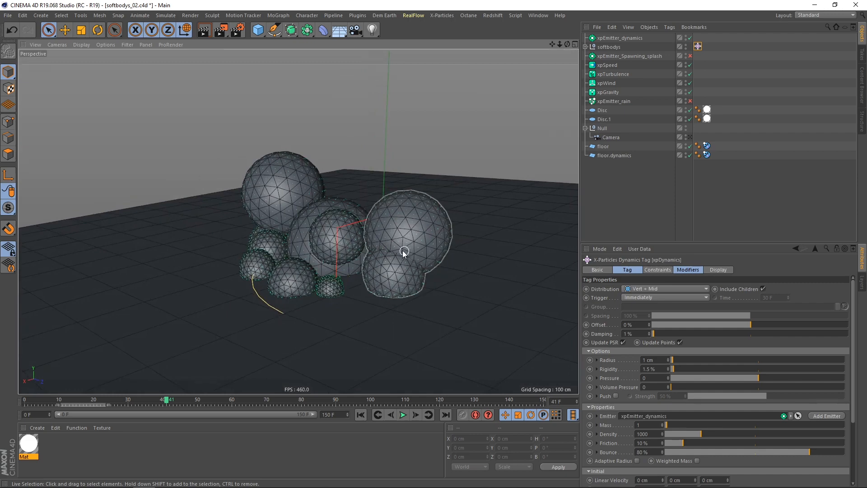
Enable Push on the dynamics tag and set its Strength to 100%.
{"action": "left_click", "coordinate": [616, 396]}
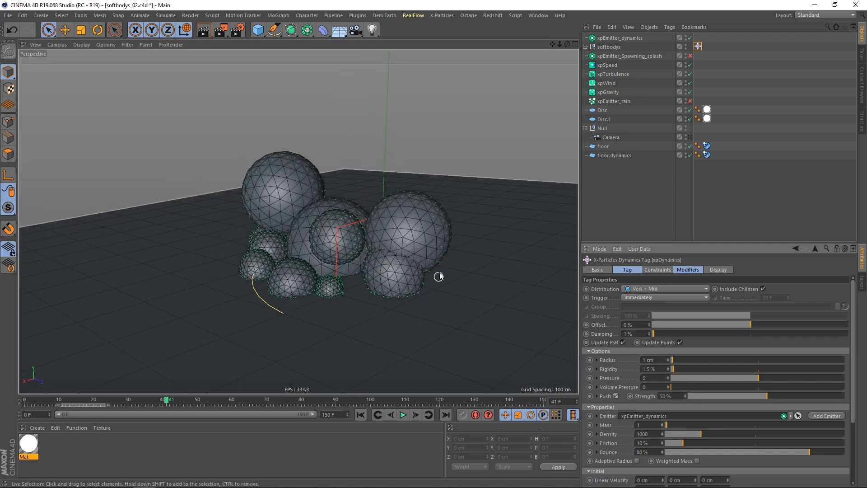
{"action": "left_click_drag", "start_coordinate": [379, 253], "coordinate": [403, 245], "text": "alt"}
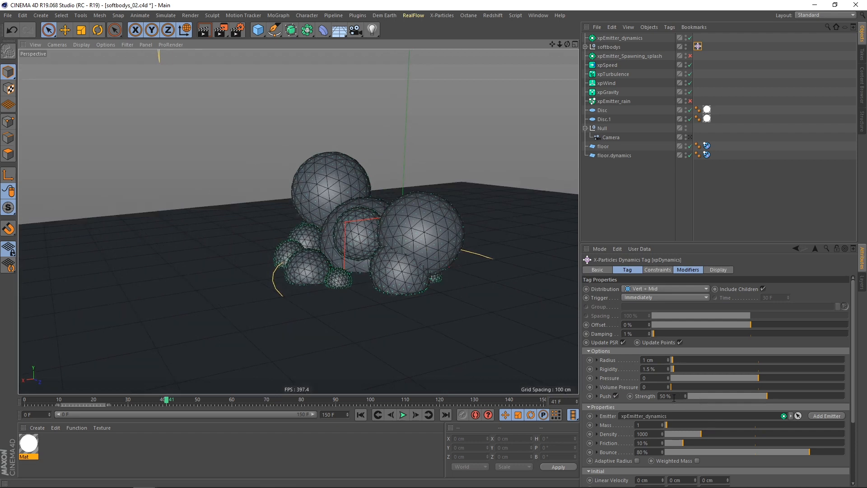
{"action": "left_click", "coordinate": [674, 397]}
{"action": "type", "text": "100"}
{"action": "key", "text": "Return"}
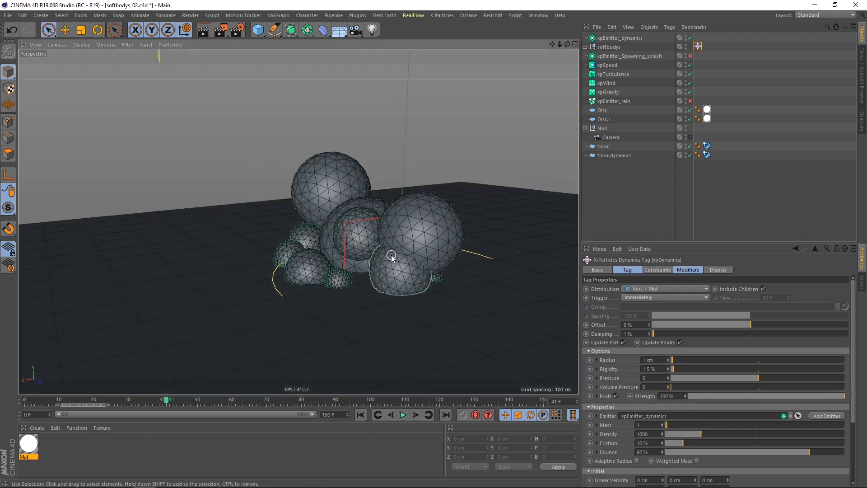
{"action": "left_click_drag", "start_coordinate": [391, 255], "coordinate": [398, 258], "text": "alt"}
Replay the simulation from the start in stages, checking how Push affects the colliding spheres from several angles.
{"action": "left_click", "coordinate": [361, 415]}
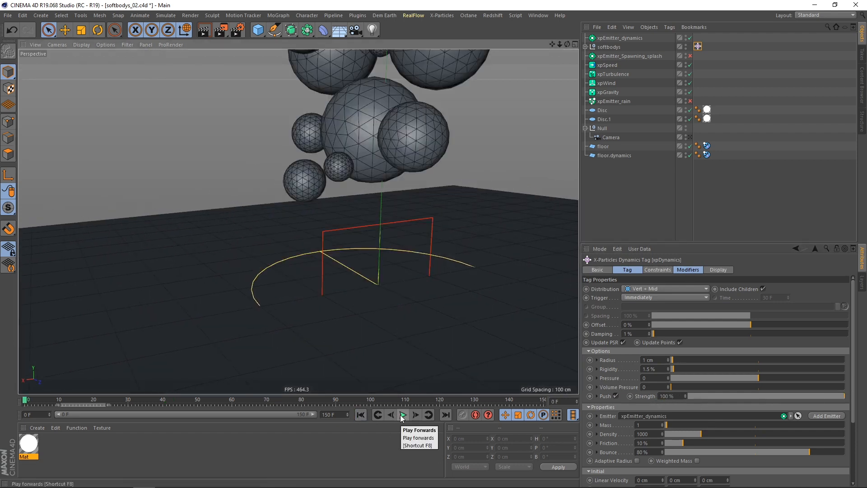
{"action": "left_click", "coordinate": [402, 414]}
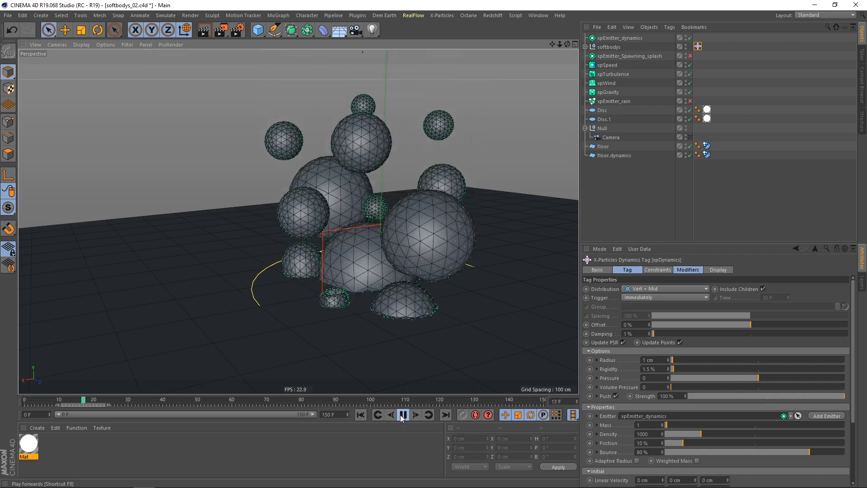
{"action": "left_click", "coordinate": [401, 414]}
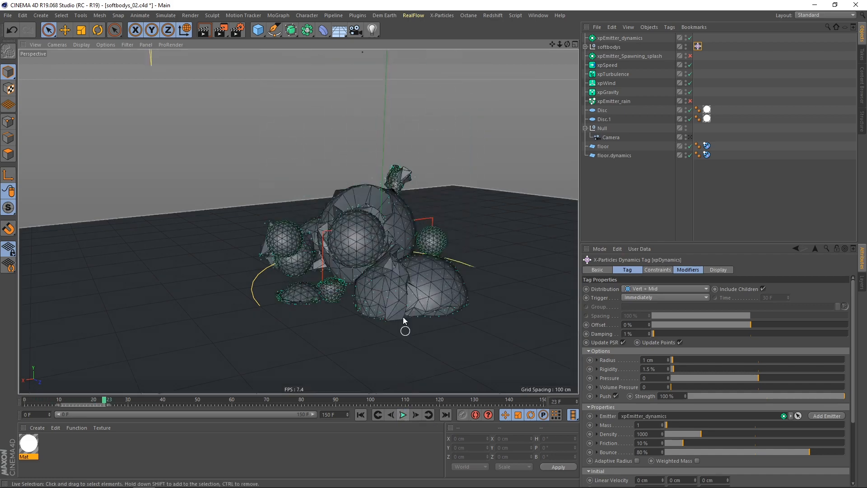
{"action": "left_click", "coordinate": [401, 414]}
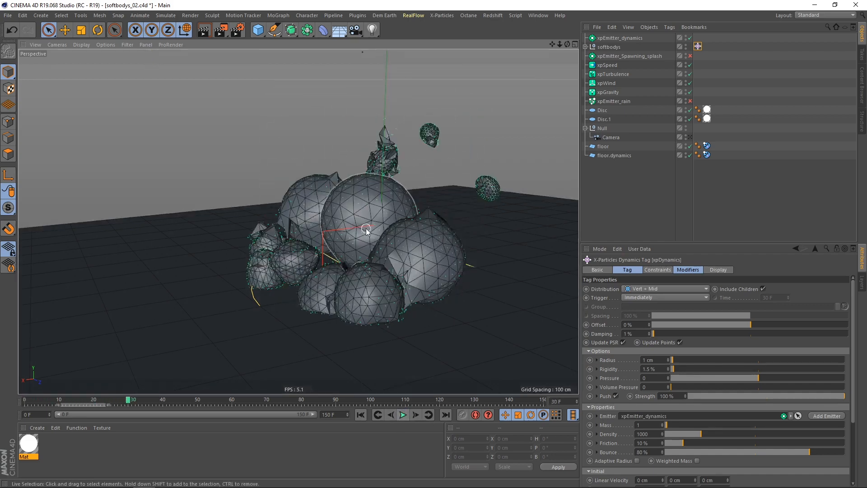
{"action": "left_click_drag", "start_coordinate": [367, 231], "coordinate": [345, 195], "text": "alt"}
{"action": "left_click_drag", "start_coordinate": [400, 236], "coordinate": [397, 275], "text": "alt"}
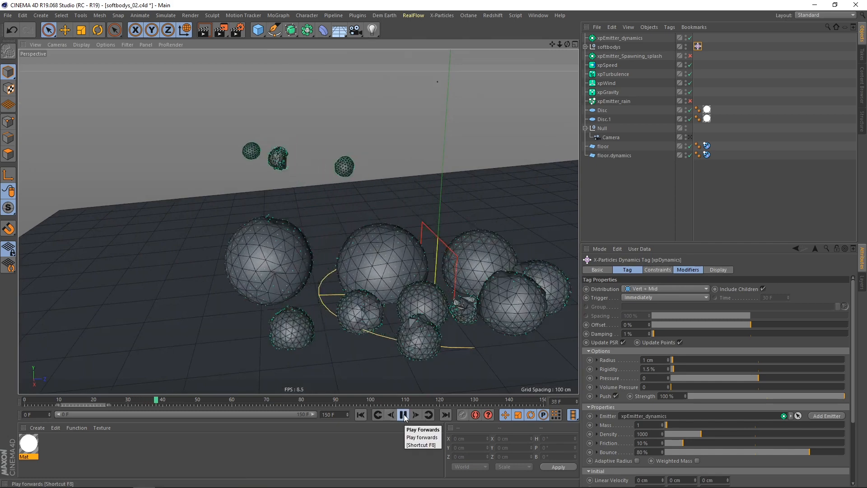
{"action": "left_click", "coordinate": [404, 415]}
{"action": "left_click_drag", "start_coordinate": [358, 316], "coordinate": [379, 289], "text": "alt"}
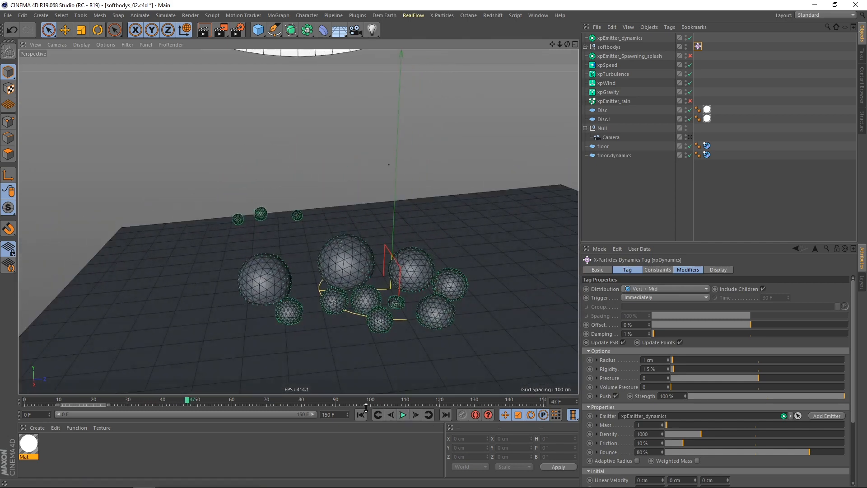
Run the simulation once more in the wider view, stop it and return to frame 0.
{"action": "left_click", "coordinate": [361, 415]}
{"action": "left_click", "coordinate": [404, 417]}
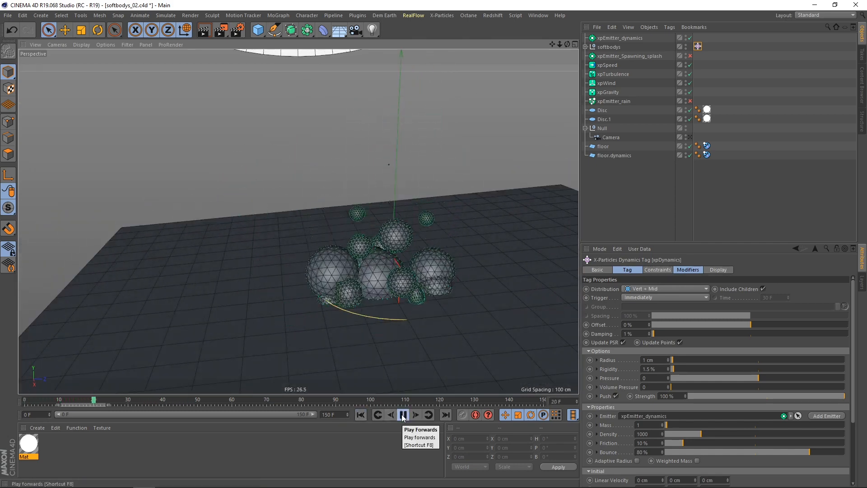
{"action": "left_click", "coordinate": [404, 414]}
{"action": "left_click", "coordinate": [361, 414]}
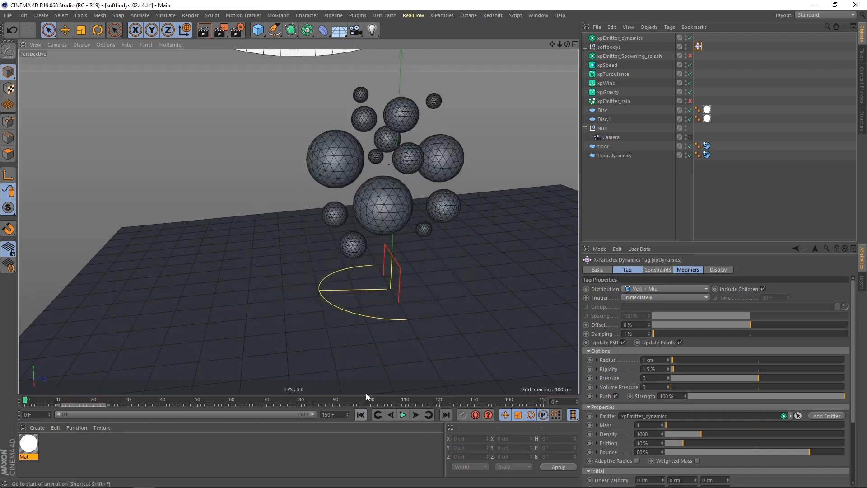
Enable Structure Constraints on the dynamics tag and set their Strength to 70%.
{"action": "left_click", "coordinate": [658, 269]}
{"action": "scroll", "coordinate": [390, 199], "scroll_direction": "up", "scroll_amount": 3}
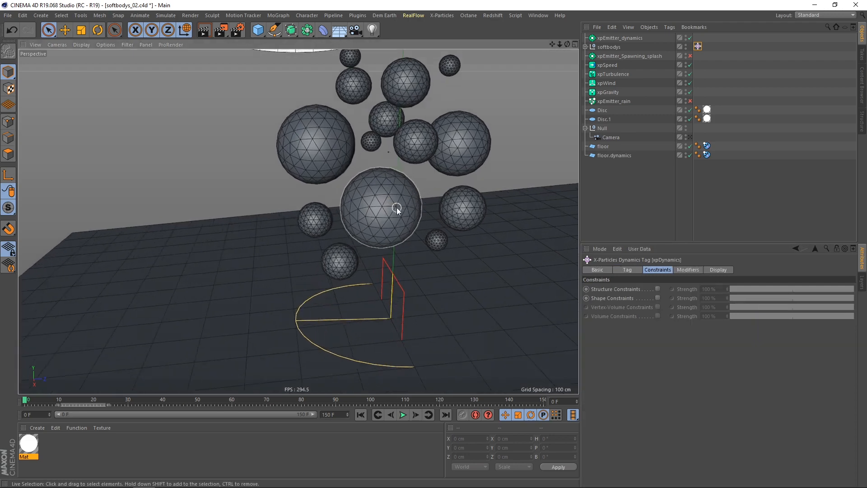
{"action": "scroll", "coordinate": [395, 203], "scroll_direction": "up", "scroll_amount": 2}
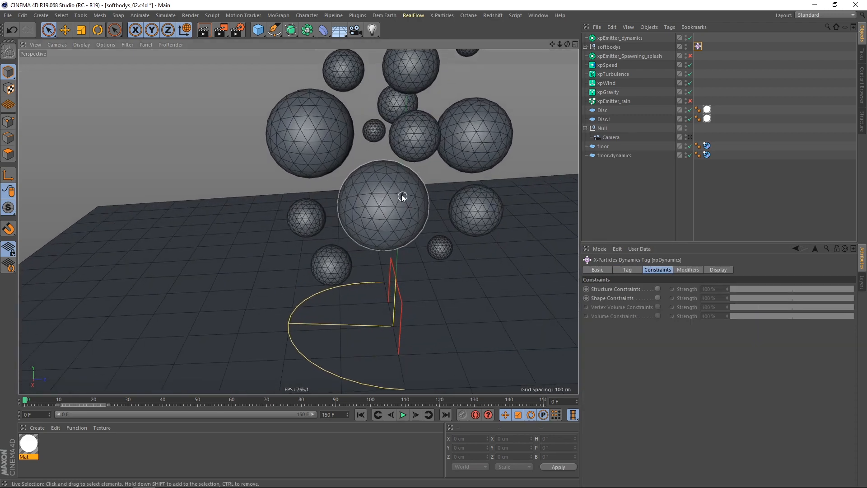
{"action": "scroll", "coordinate": [398, 197], "scroll_direction": "up", "scroll_amount": 2}
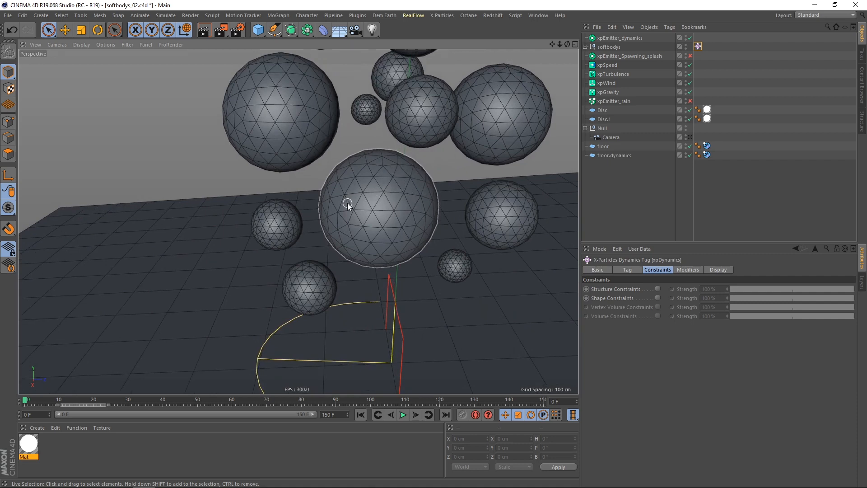
{"action": "left_click", "coordinate": [657, 289]}
{"action": "right_click_drag", "start_coordinate": [410, 199], "coordinate": [389, 210], "text": "alt"}
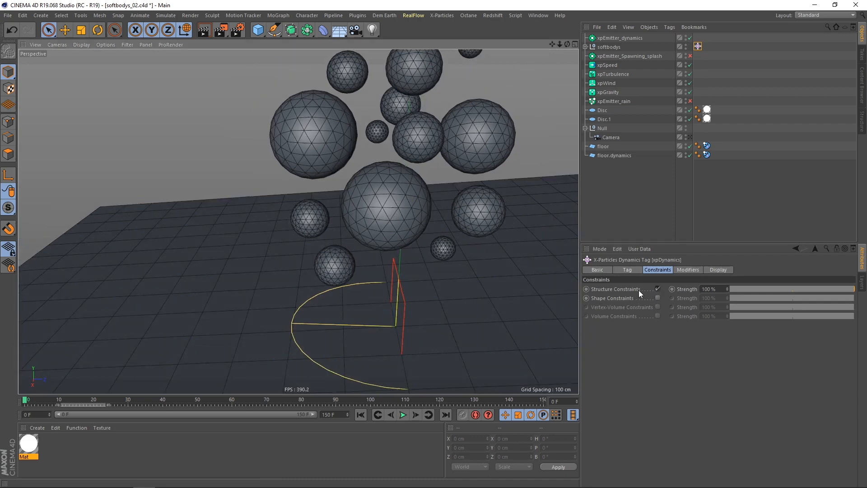
{"action": "left_click", "coordinate": [715, 289]}
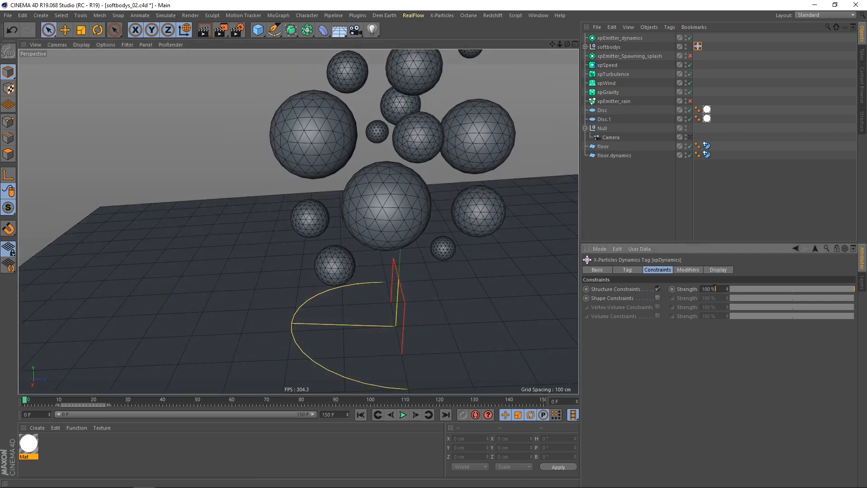
{"action": "type", "text": "70"}
{"action": "key", "text": "Return"}
Play the simulation to frame 27 and examine how the constrained spheres collapse.
{"action": "right_click_drag", "start_coordinate": [404, 240], "coordinate": [373, 245], "text": "alt"}
{"action": "left_click_drag", "start_coordinate": [372, 245], "coordinate": [372, 242], "text": "alt"}
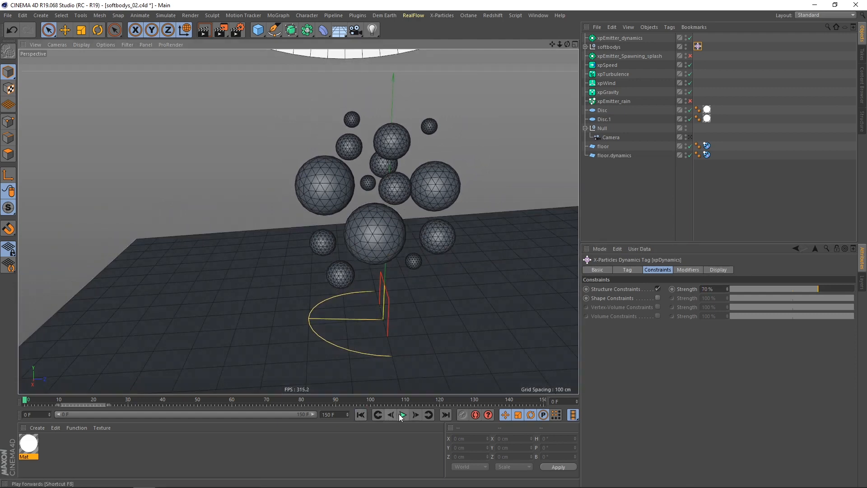
{"action": "left_click", "coordinate": [402, 415]}
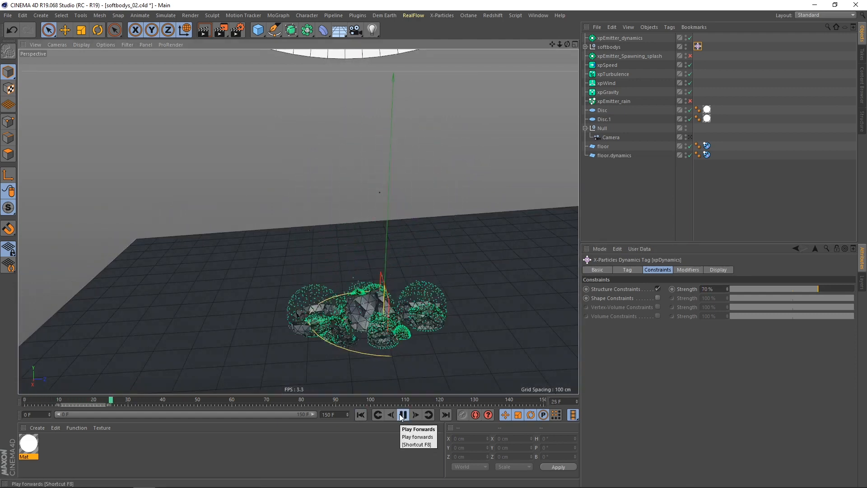
{"action": "left_click", "coordinate": [402, 415]}
{"action": "left_click_drag", "start_coordinate": [383, 365], "coordinate": [388, 264], "text": "alt"}
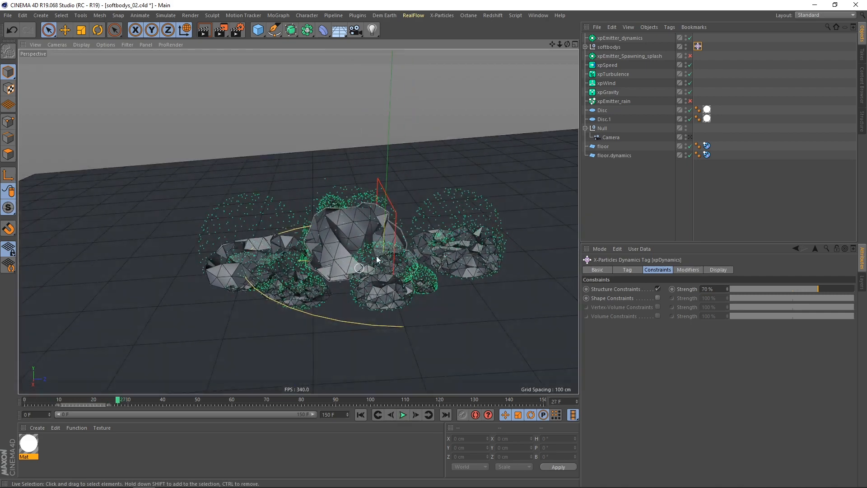
Hide xpEmitter_dynamics in the viewport and continue the simulation to frame 37.
{"action": "double_click", "coordinate": [686, 36]}
{"action": "left_click_drag", "start_coordinate": [388, 230], "coordinate": [407, 266], "text": "alt"}
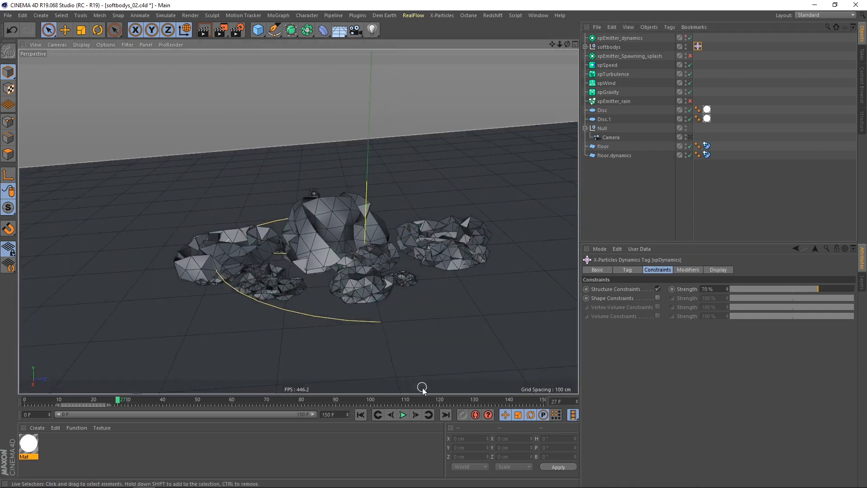
{"action": "left_click", "coordinate": [403, 417]}
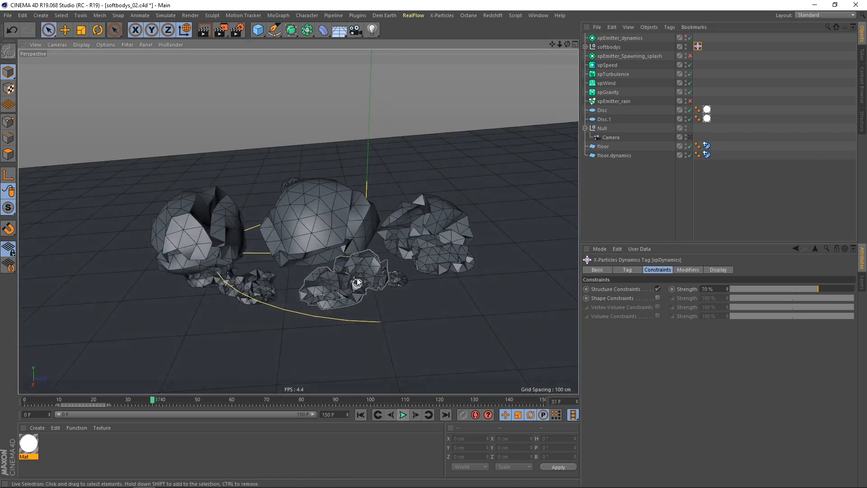
Examine the crumpled soft-body meshes up close from several angles.
{"action": "left_click_drag", "start_coordinate": [392, 231], "coordinate": [382, 257], "text": "alt"}
{"action": "right_click_drag", "start_coordinate": [439, 258], "coordinate": [473, 227], "text": "alt"}
{"action": "left_click_drag", "start_coordinate": [472, 224], "coordinate": [397, 210], "text": "alt"}
{"action": "left_click_drag", "start_coordinate": [415, 262], "coordinate": [335, 245], "text": "alt"}
{"action": "left_click", "coordinate": [226, 140]}
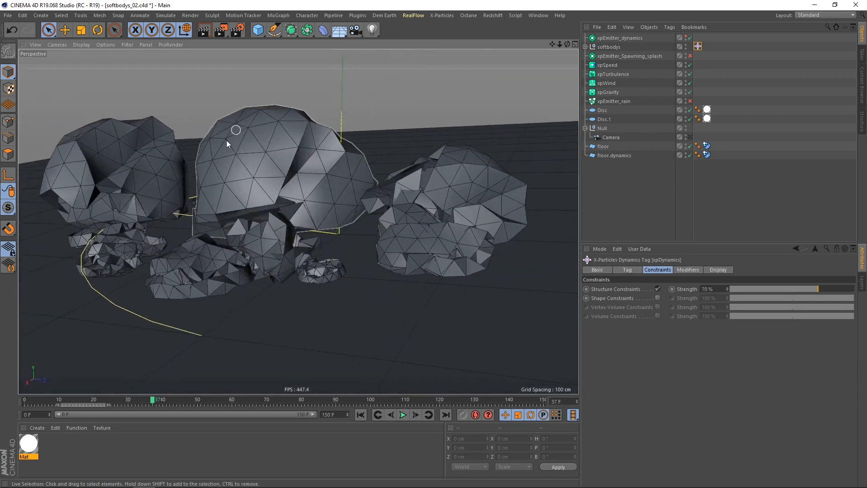
{"action": "left_click_drag", "start_coordinate": [259, 197], "coordinate": [295, 207], "text": "alt"}
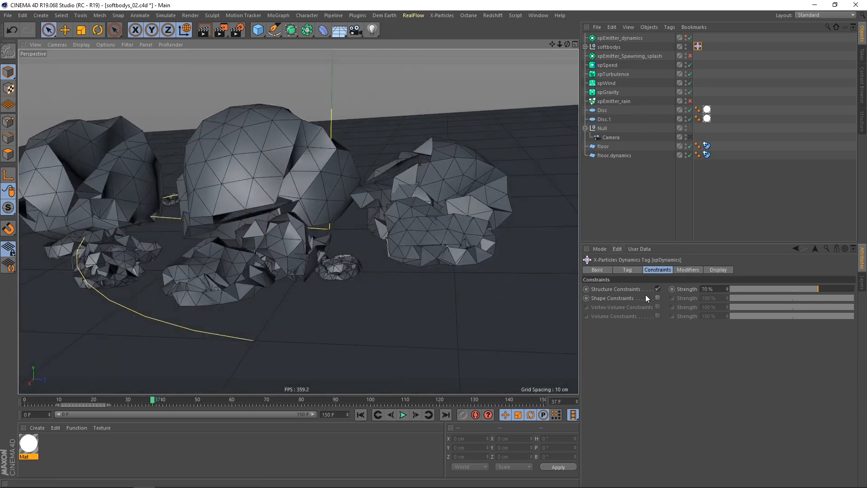
Set the dynamics tag's Pressure to 10 and replay the simulation from the first frame.
{"action": "left_click", "coordinate": [628, 270]}
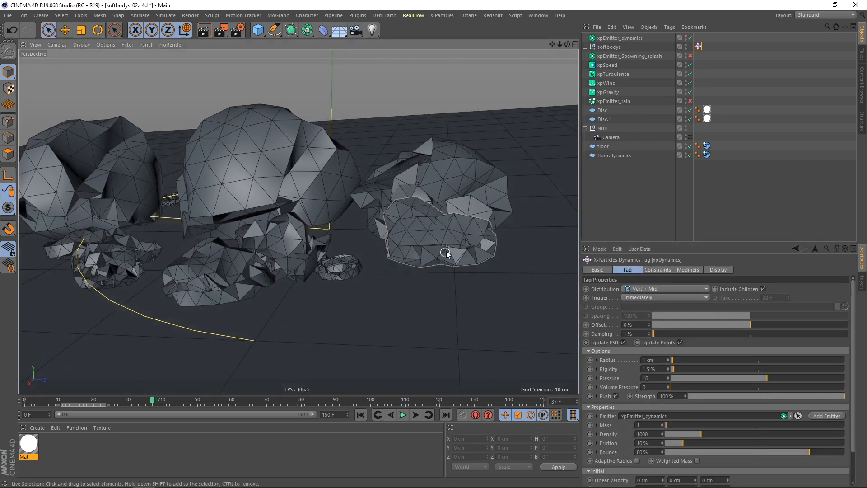
{"action": "right_click_drag", "start_coordinate": [445, 252], "coordinate": [430, 262], "text": "alt"}
{"action": "left_click_drag", "start_coordinate": [429, 221], "coordinate": [429, 233], "text": "alt"}
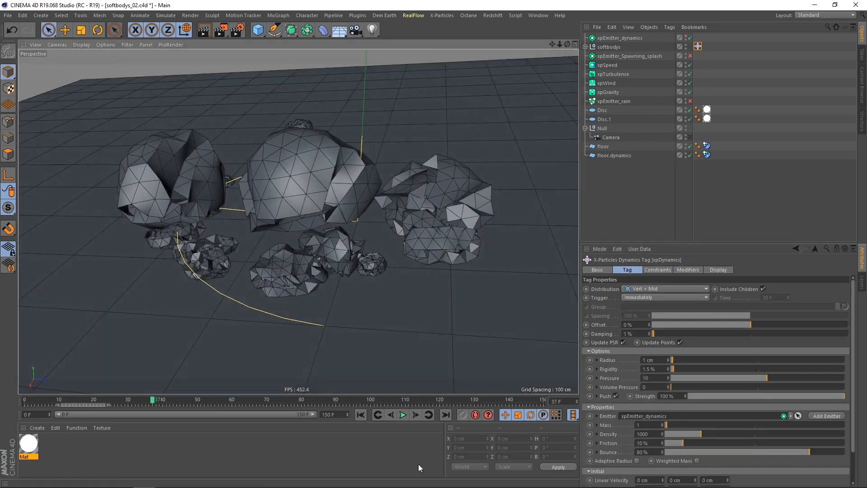
{"action": "left_click", "coordinate": [363, 416]}
{"action": "left_click", "coordinate": [403, 415]}
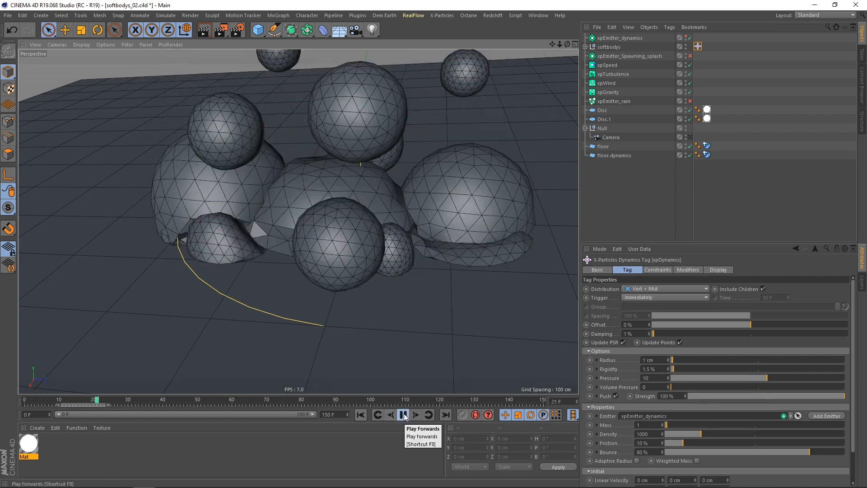
Run the simulation to frame 35, pausing at frame 26, and examine from several angles how the spheres deform.
{"action": "left_click", "coordinate": [403, 415]}
{"action": "left_click_drag", "start_coordinate": [373, 259], "coordinate": [339, 223], "text": "alt"}
{"action": "scroll", "coordinate": [327, 228], "scroll_direction": "up", "scroll_amount": 2}
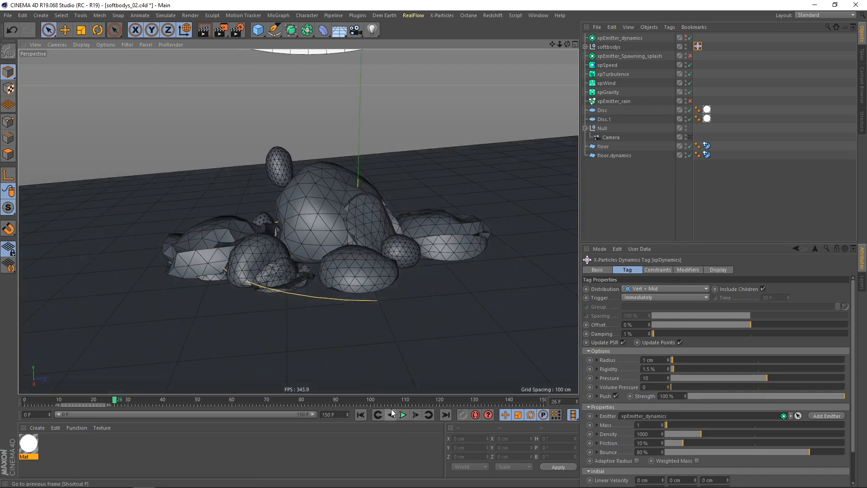
{"action": "mouse_move", "coordinate": [335, 221]}
{"action": "left_mouse_down", "text": "alt"}
{"action": "mouse_move", "coordinate": [311, 215]}
{"action": "mouse_move", "coordinate": [322, 215]}
{"action": "left_mouse_up", "text": "alt"}
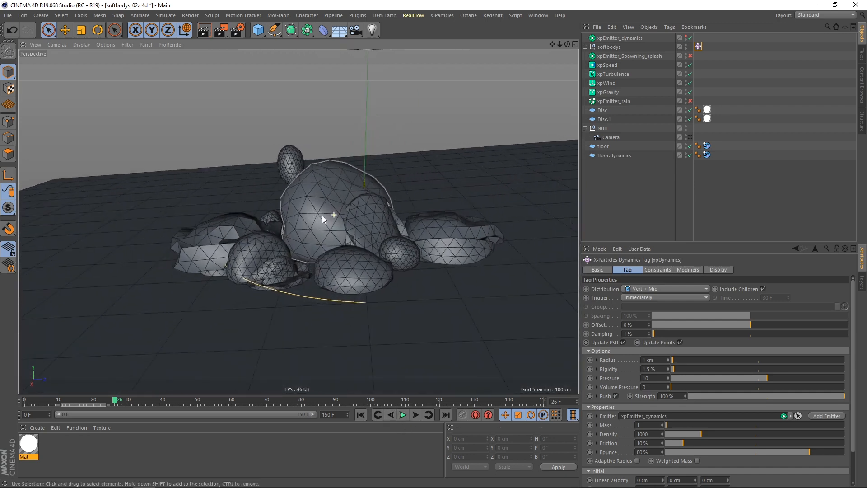
{"action": "left_click", "coordinate": [403, 416]}
{"action": "scroll", "coordinate": [371, 219], "scroll_direction": "down", "scroll_amount": 3}
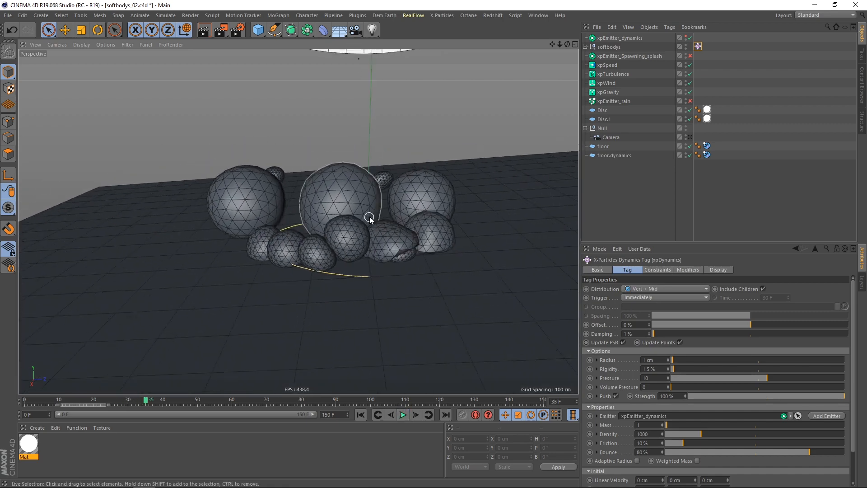
{"action": "left_click_drag", "start_coordinate": [369, 216], "coordinate": [367, 234], "text": "alt"}
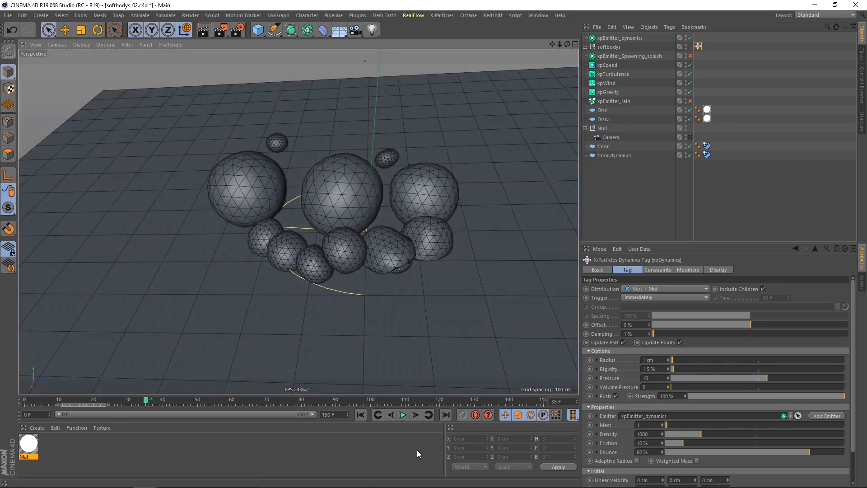
Replay the simulation from the first frame, pausing at frames 27 and 39 to examine how the soft bodies squash and recover.
{"action": "left_click", "coordinate": [403, 416]}
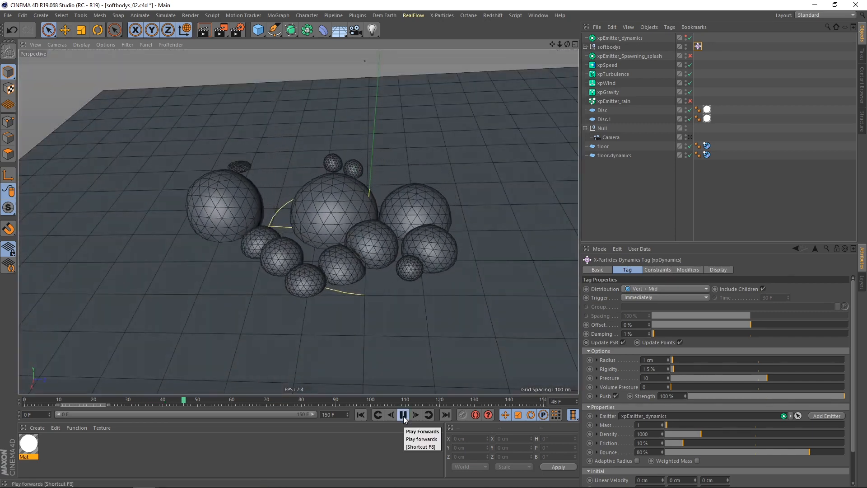
{"action": "left_click", "coordinate": [361, 414]}
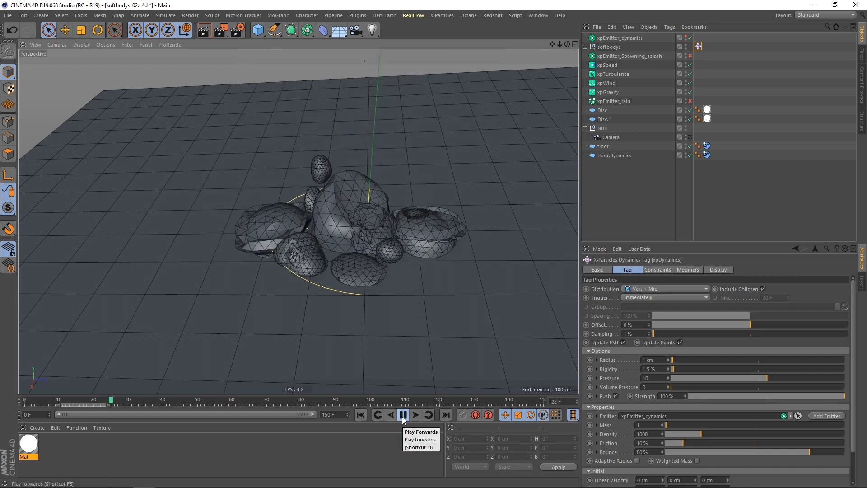
{"action": "left_click", "coordinate": [403, 415]}
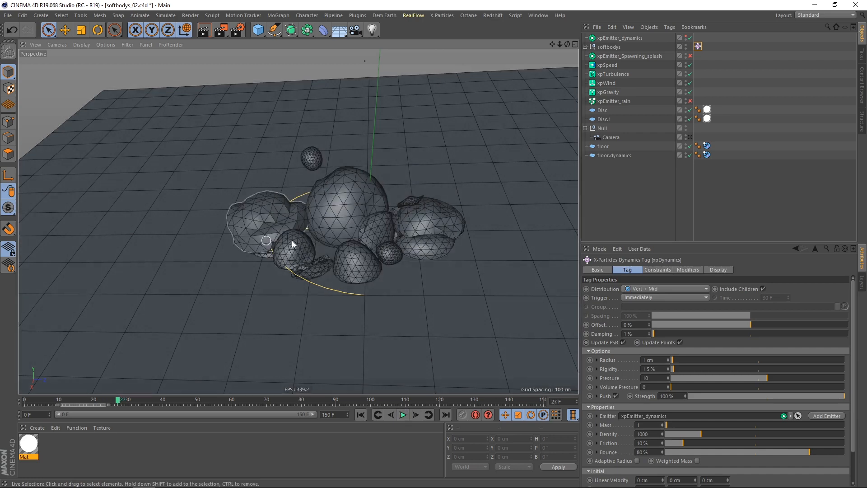
{"action": "mouse_move", "coordinate": [297, 268]}
{"action": "left_mouse_down", "text": "alt"}
{"action": "mouse_move", "coordinate": [310, 243]}
{"action": "mouse_move", "coordinate": [298, 269]}
{"action": "left_mouse_up", "text": "alt"}
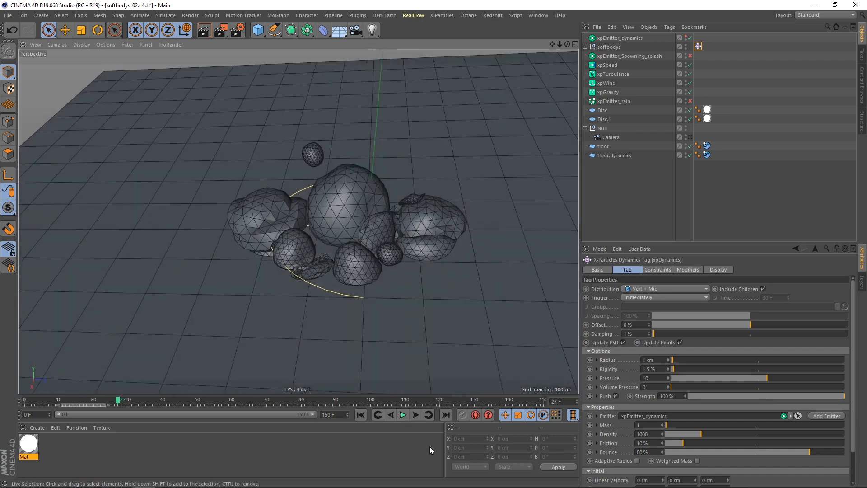
{"action": "left_click", "coordinate": [404, 415]}
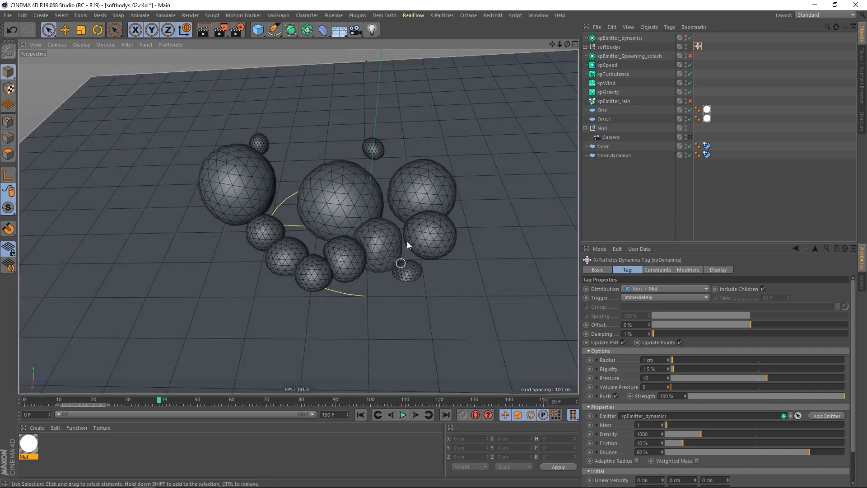
{"action": "left_click_drag", "start_coordinate": [408, 242], "coordinate": [359, 248], "text": "alt"}
Set the dynamics tag's Pressure to 11 and replay the simulation from the first frame to frame 37.
{"action": "left_click", "coordinate": [658, 378]}
{"action": "type", "text": "11"}
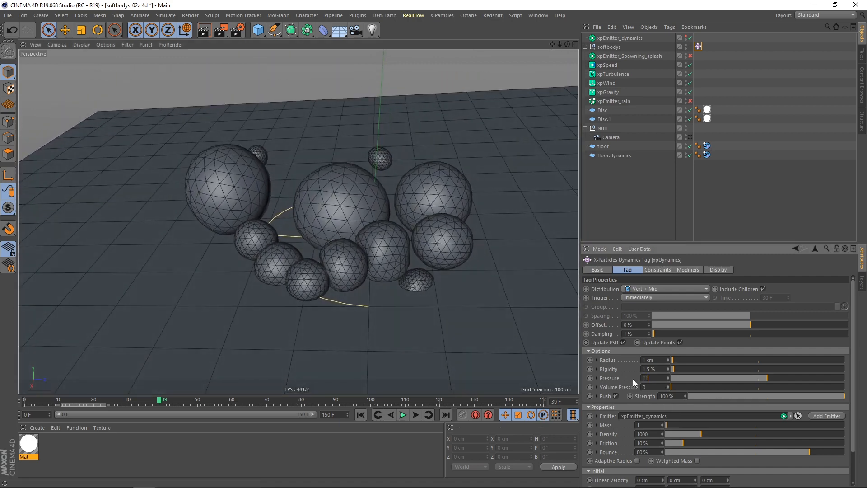
{"action": "left_click", "coordinate": [361, 415]}
{"action": "left_click", "coordinate": [403, 415]}
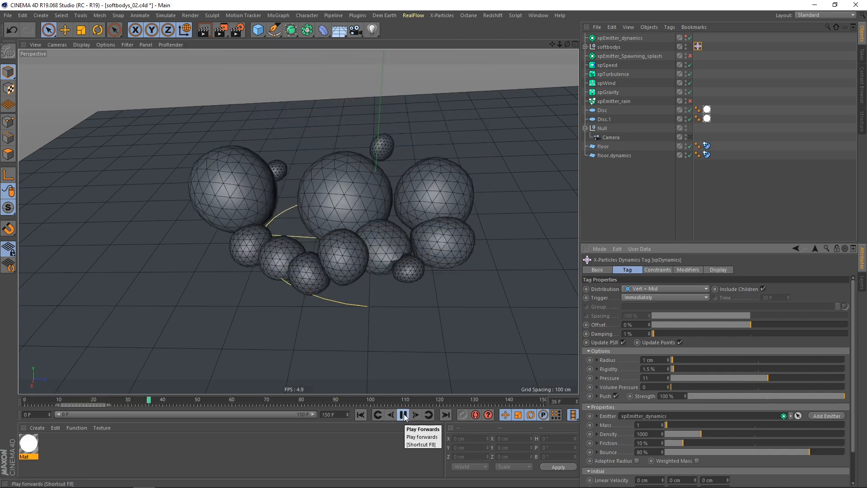
{"action": "left_click", "coordinate": [403, 414]}
Examine the shapes of the soft-body spheres at frame 37 from several angles.
{"action": "left_click_drag", "start_coordinate": [380, 230], "coordinate": [366, 252], "text": "alt"}
{"action": "middle_click_drag", "start_coordinate": [362, 236], "coordinate": [368, 246], "text": "alt"}
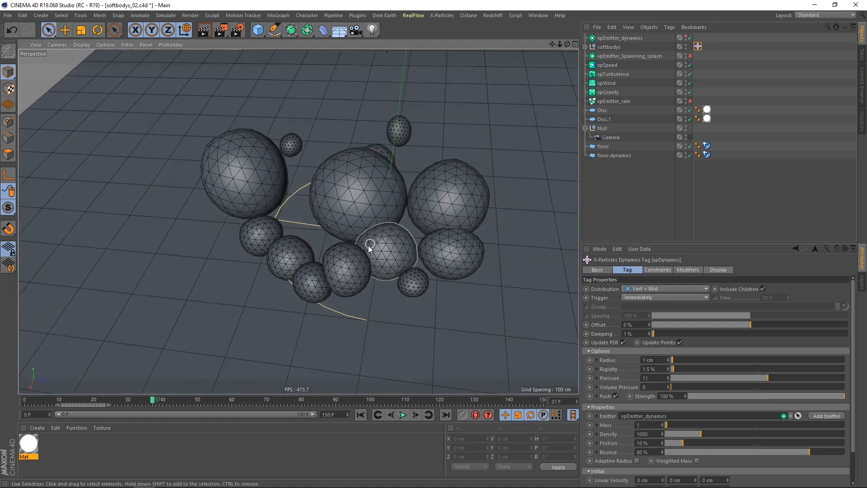
{"action": "left_click_drag", "start_coordinate": [363, 251], "coordinate": [372, 242], "text": "alt"}
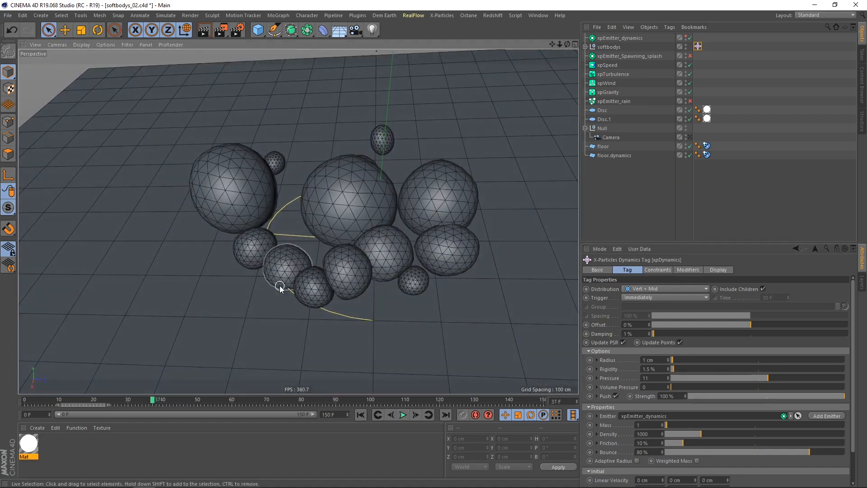
{"action": "mouse_move", "coordinate": [390, 201]}
{"action": "left_mouse_down", "text": "alt"}
{"action": "mouse_move", "coordinate": [375, 208]}
{"action": "mouse_move", "coordinate": [401, 195]}
{"action": "left_mouse_up", "text": "alt"}
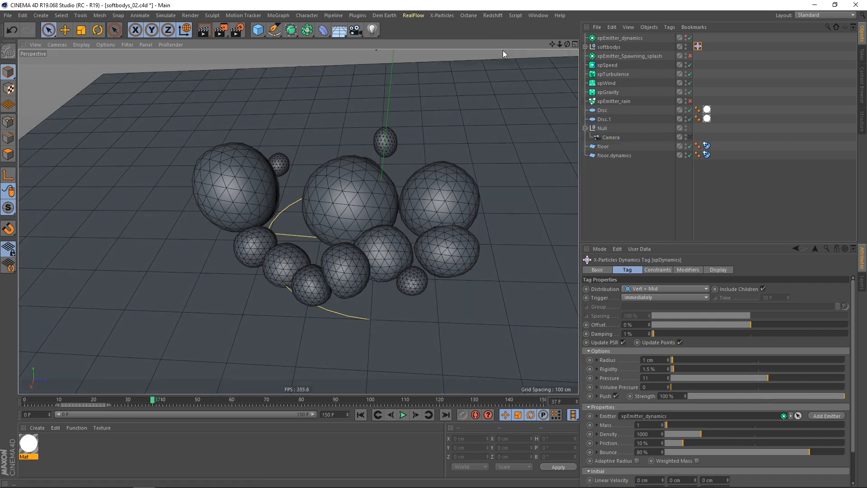
{"action": "mouse_move", "coordinate": [343, 235]}
{"action": "left_mouse_down", "text": "alt"}
{"action": "mouse_move", "coordinate": [345, 219]}
{"action": "mouse_move", "coordinate": [370, 205]}
{"action": "left_mouse_up", "text": "alt"}
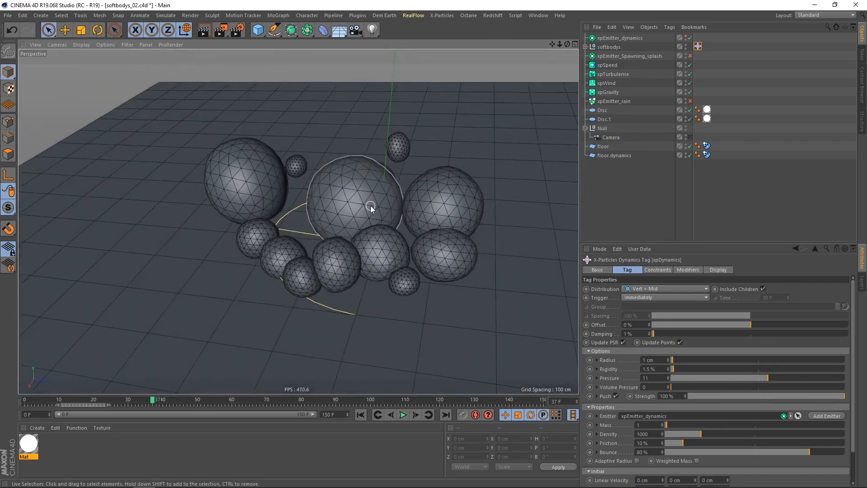
Add an xpOVDBMesher generator and assign the softbodys null as its source.
{"action": "left_click", "coordinate": [438, 15]}
{"action": "mouse_move", "coordinate": [459, 111]}
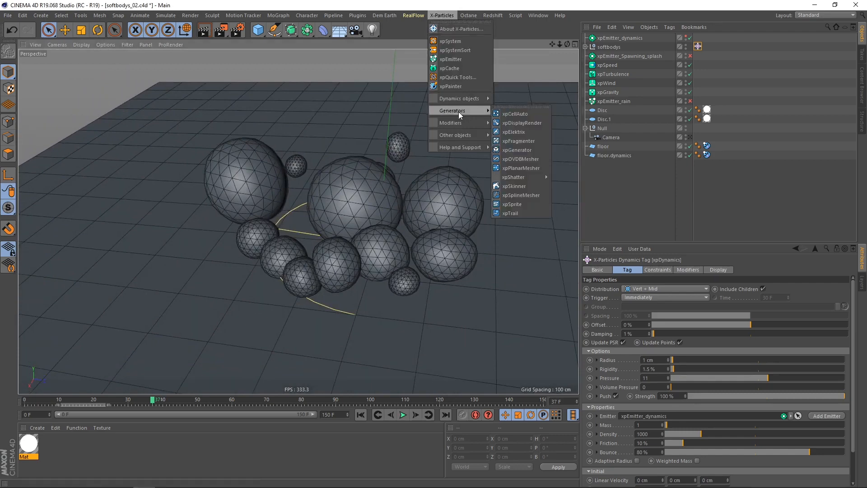
{"action": "left_click", "coordinate": [521, 159]}
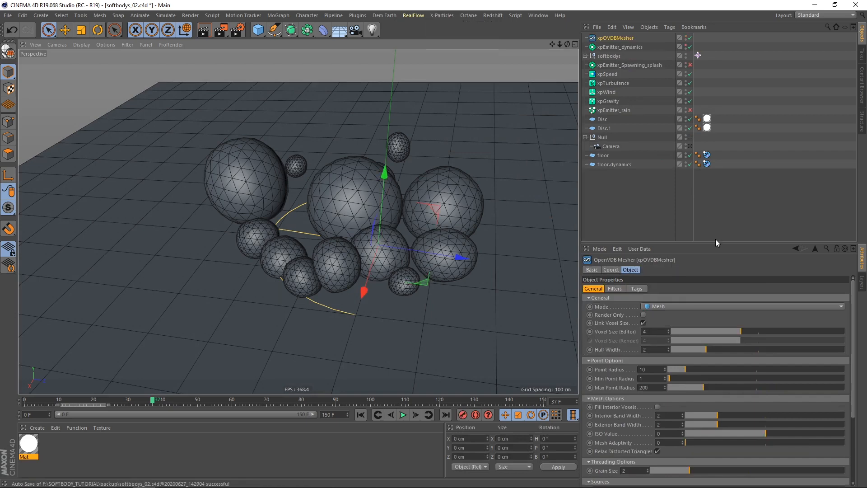
{"action": "left_click_drag", "start_coordinate": [711, 243], "coordinate": [718, 196]}
{"action": "scroll", "coordinate": [854, 269], "scroll_direction": "down", "scroll_amount": 1}
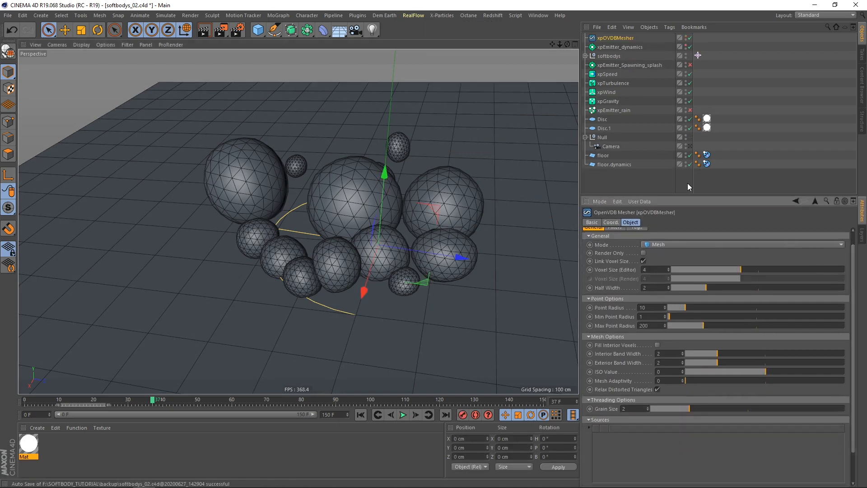
{"action": "left_click_drag", "start_coordinate": [606, 53], "coordinate": [651, 448]}
{"action": "left_click_drag", "start_coordinate": [369, 210], "coordinate": [369, 212], "text": "alt"}
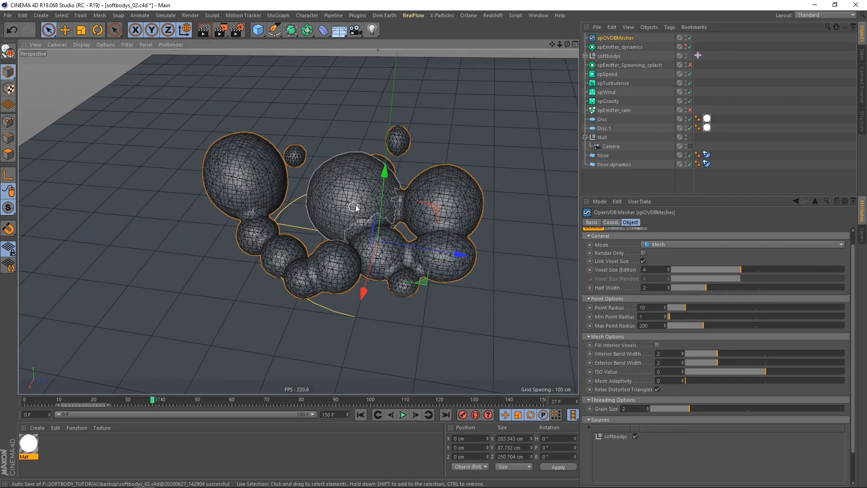
Hide the softbodys null in the viewport so only the OpenVDB mesh is displayed.
{"action": "right_click_drag", "start_coordinate": [356, 205], "coordinate": [362, 195], "text": "alt"}
{"action": "mouse_move", "coordinate": [355, 200]}
{"action": "left_mouse_down", "text": "alt"}
{"action": "mouse_move", "coordinate": [376, 185]}
{"action": "mouse_move", "coordinate": [364, 200]}
{"action": "left_mouse_up", "text": "alt"}
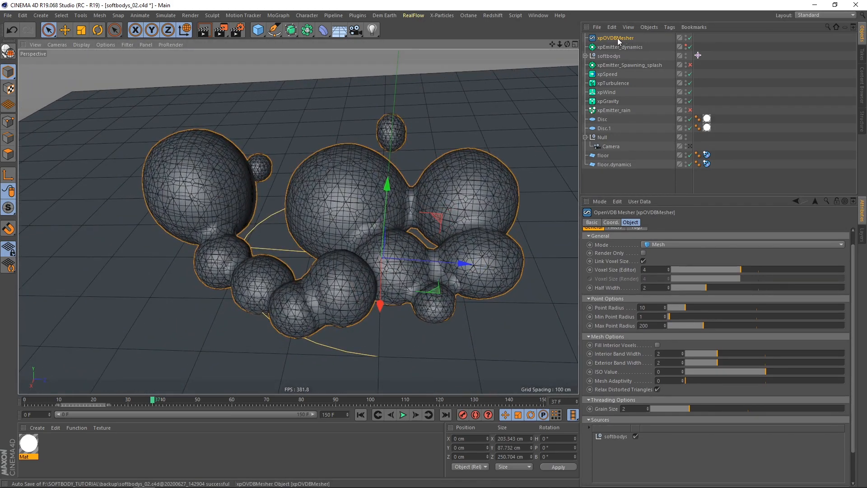
{"action": "left_click", "coordinate": [644, 67]}
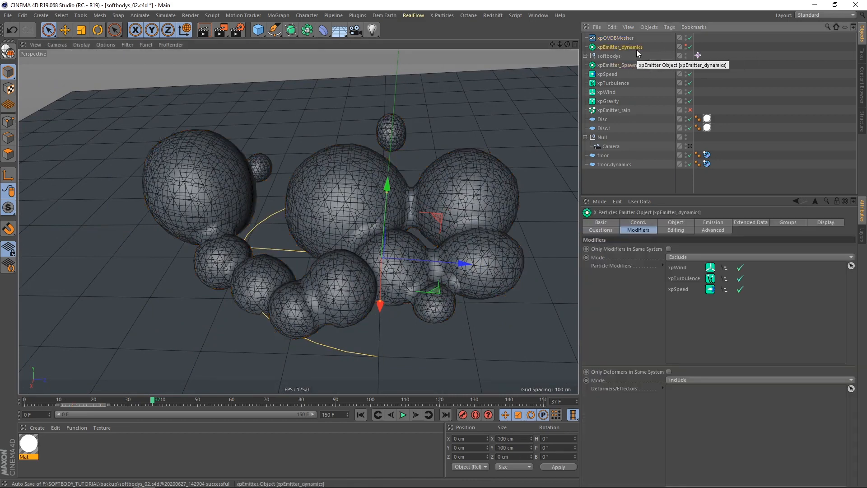
{"action": "left_click", "coordinate": [690, 65]}
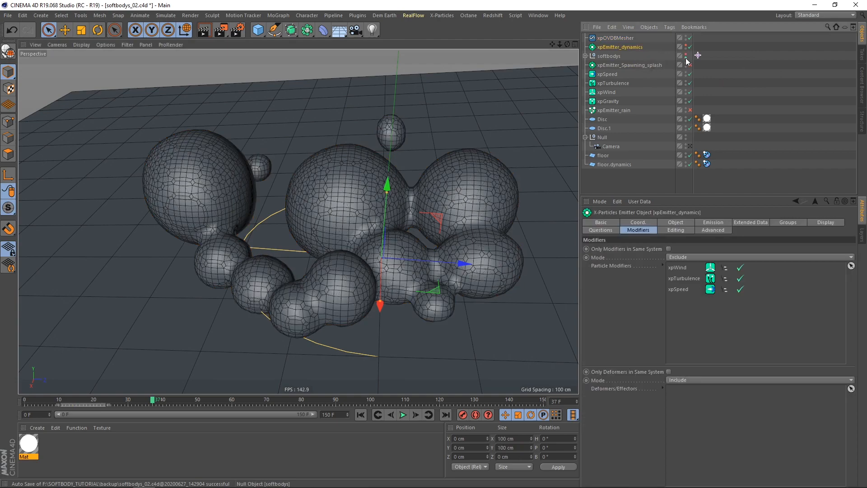
{"action": "scroll", "coordinate": [328, 209], "scroll_direction": "down", "scroll_amount": 2}
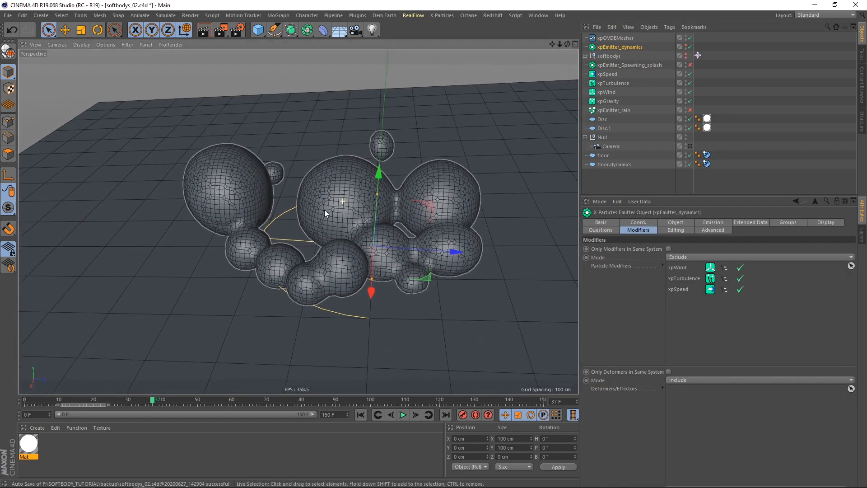
{"action": "left_click_drag", "start_coordinate": [329, 215], "coordinate": [348, 221], "text": "alt"}
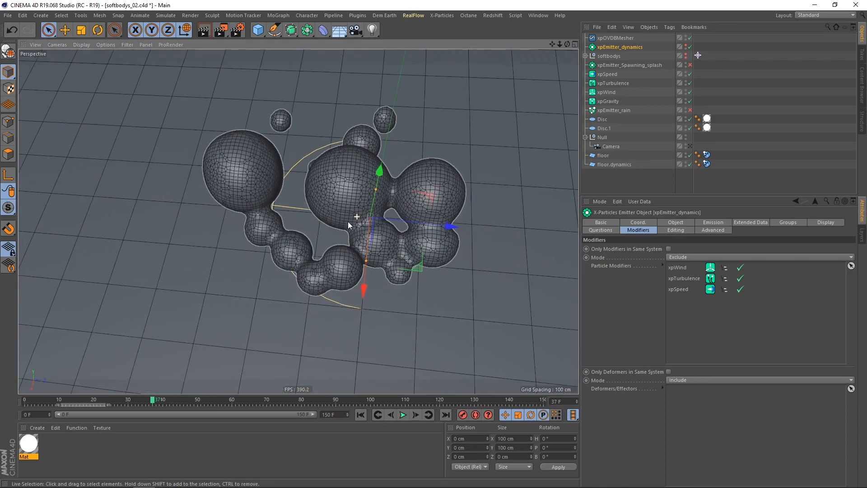
Replay the simulation from the first frame to frame 27 and examine the merged OpenVDB mesh up close.
{"action": "left_click", "coordinate": [401, 445]}
{"action": "left_click", "coordinate": [403, 415]}
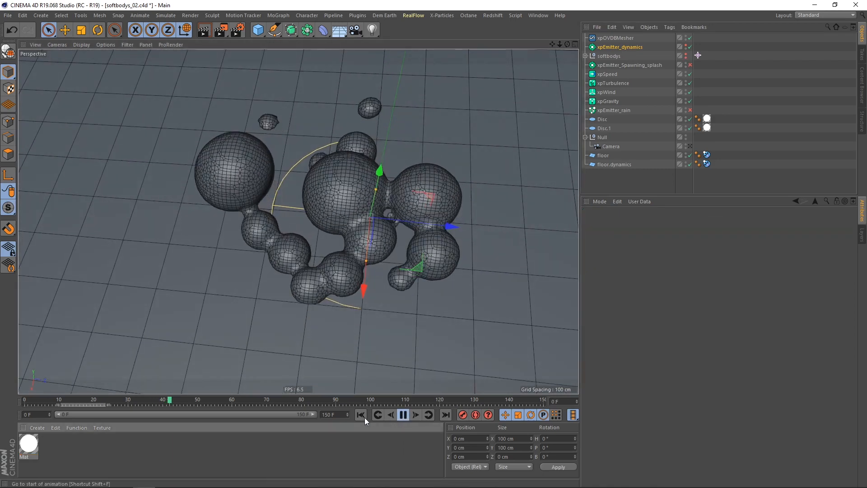
{"action": "left_click", "coordinate": [364, 415]}
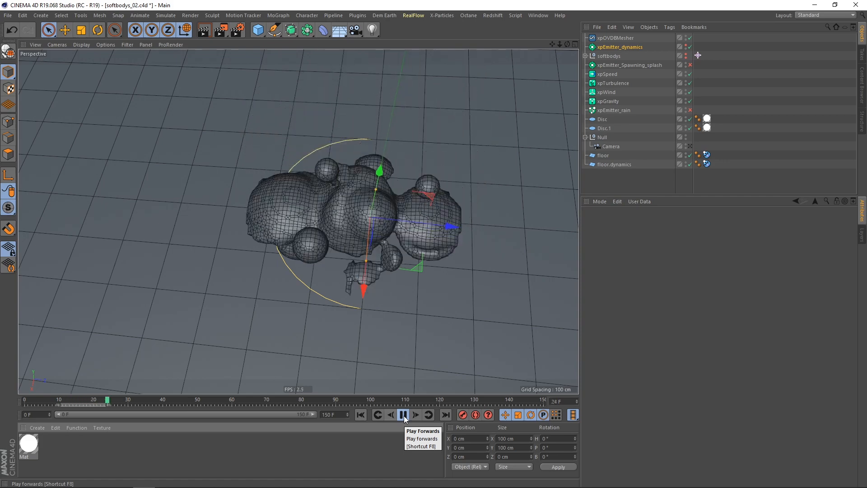
{"action": "left_click", "coordinate": [403, 414]}
{"action": "left_click_drag", "start_coordinate": [352, 222], "coordinate": [341, 254], "text": "alt"}
{"action": "mouse_move", "coordinate": [339, 252]}
{"action": "right_mouse_down", "text": "alt"}
{"action": "mouse_move", "coordinate": [361, 230]}
{"action": "mouse_move", "coordinate": [330, 251]}
{"action": "right_mouse_up", "text": "alt"}
{"action": "left_click_drag", "start_coordinate": [352, 227], "coordinate": [353, 188], "text": "alt"}
Set the xpOVDBMesher's Voxel Size (Editor) to 3.
{"action": "left_click", "coordinate": [628, 39]}
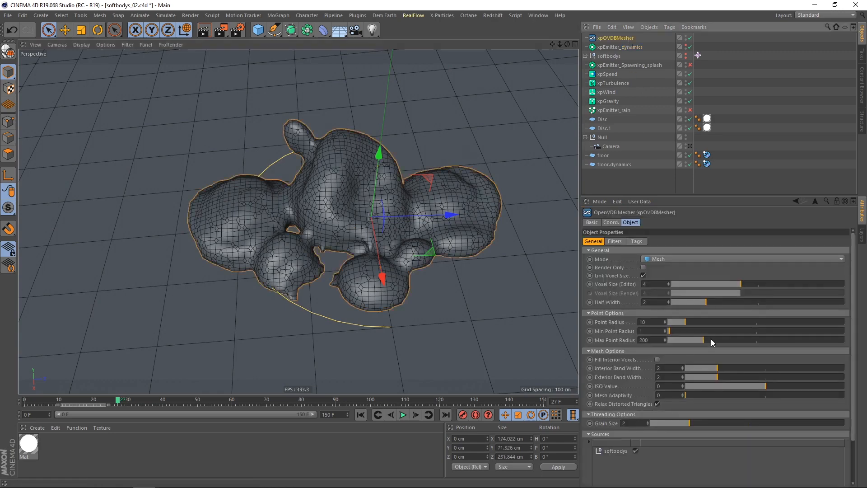
{"action": "left_click_drag", "start_coordinate": [650, 284], "coordinate": [637, 290]}
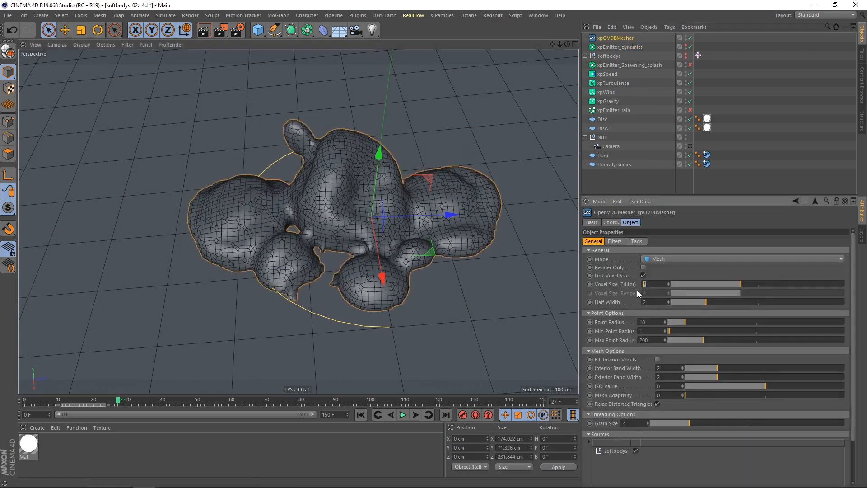
{"action": "type", "text": "3"}
{"action": "key", "text": "Return"}
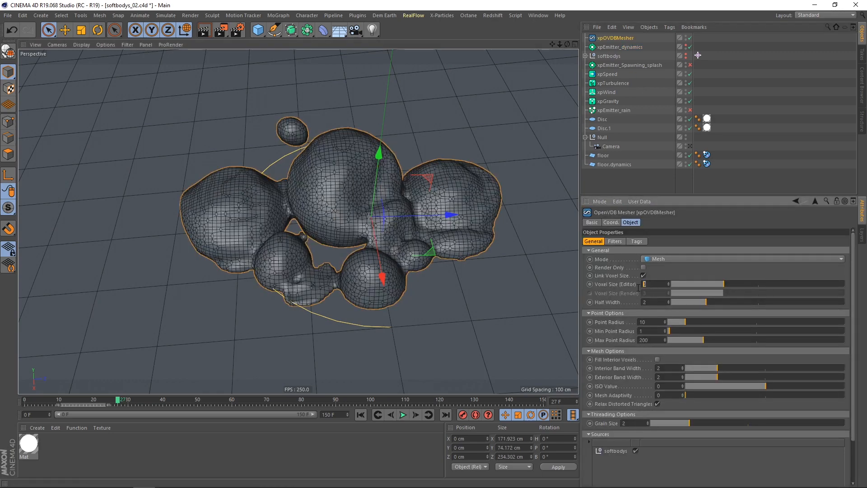
Lower the mesher's Voxel Size (Editor) to 2 and replay the simulation from the first frame to frame 18.
{"action": "type", "text": "2"}
{"action": "key", "text": "Return"}
{"action": "left_click", "coordinate": [361, 414]}
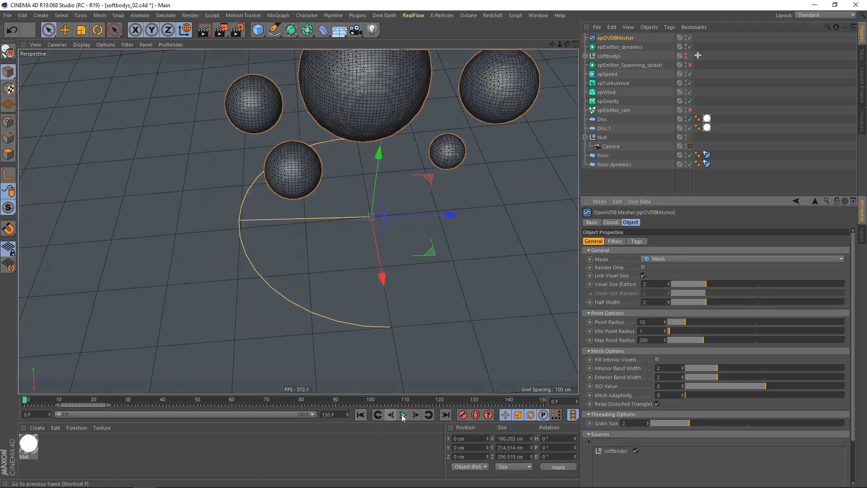
{"action": "left_click", "coordinate": [403, 415]}
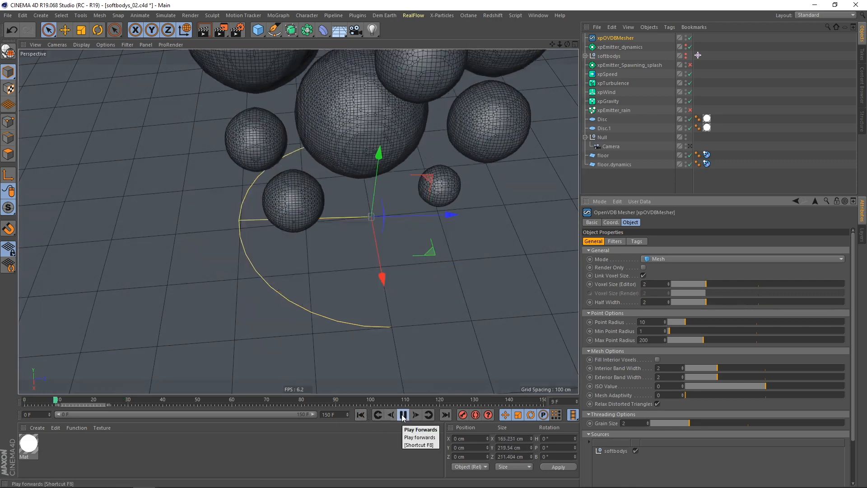
{"action": "left_click", "coordinate": [403, 415]}
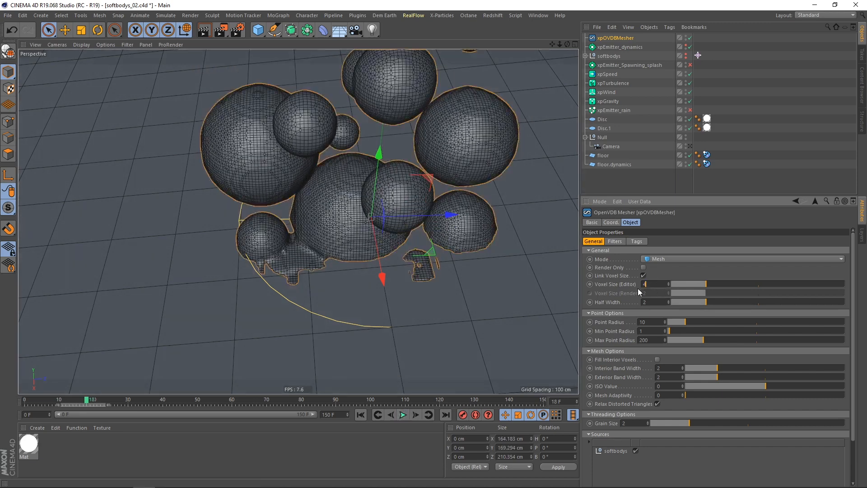
Set the mesher's Voxel Size (Editor) to 4 and replay the simulation from the first frame to frame 26.
{"action": "key", "text": "Return"}
{"action": "left_click", "coordinate": [361, 415]}
{"action": "left_click", "coordinate": [403, 415]}
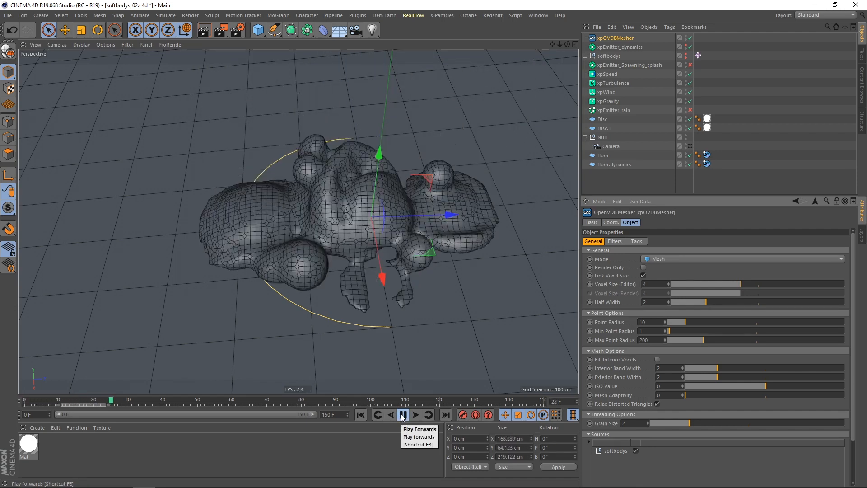
{"action": "left_click", "coordinate": [402, 415]}
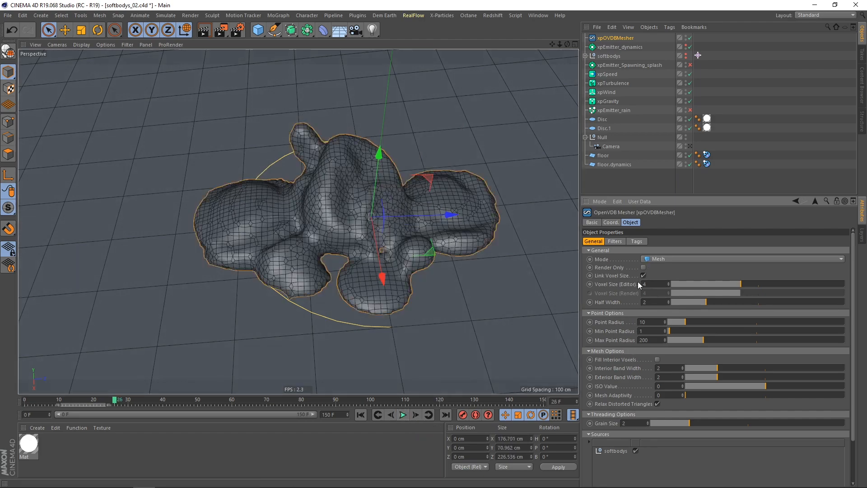
{"action": "left_click_drag", "start_coordinate": [269, 344], "coordinate": [302, 205], "text": "alt"}
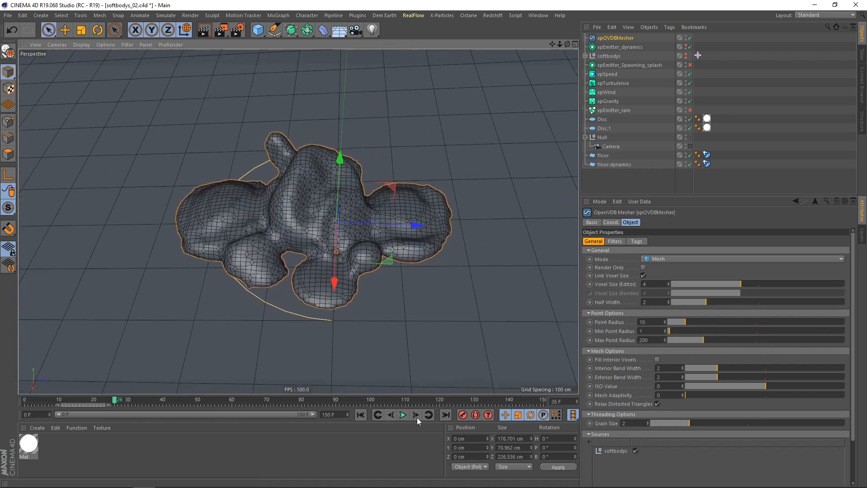
Enable Use Filters on the xpOVDBMesher and add a Gaussian filter below the existing Median filter.
{"action": "left_click", "coordinate": [615, 242]}
{"action": "left_click", "coordinate": [623, 259]}
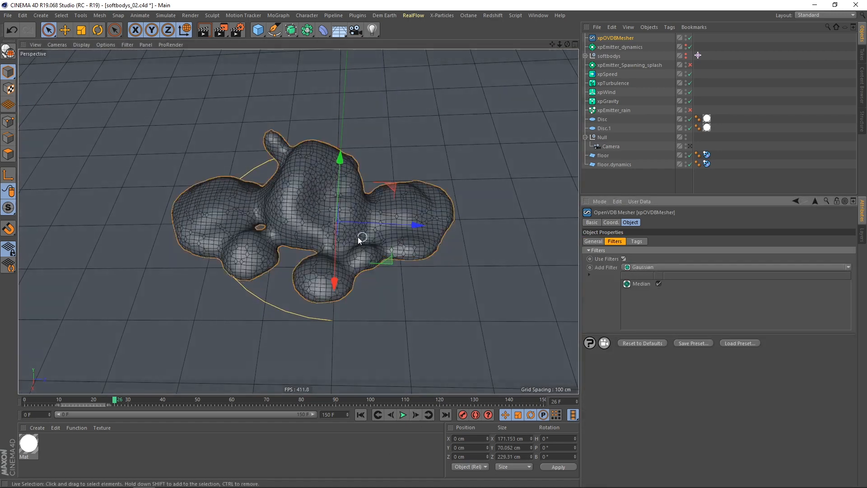
{"action": "mouse_move", "coordinate": [357, 237]}
{"action": "left_mouse_down", "text": "alt"}
{"action": "mouse_move", "coordinate": [348, 218]}
{"action": "mouse_move", "coordinate": [343, 228]}
{"action": "left_mouse_up", "text": "alt"}
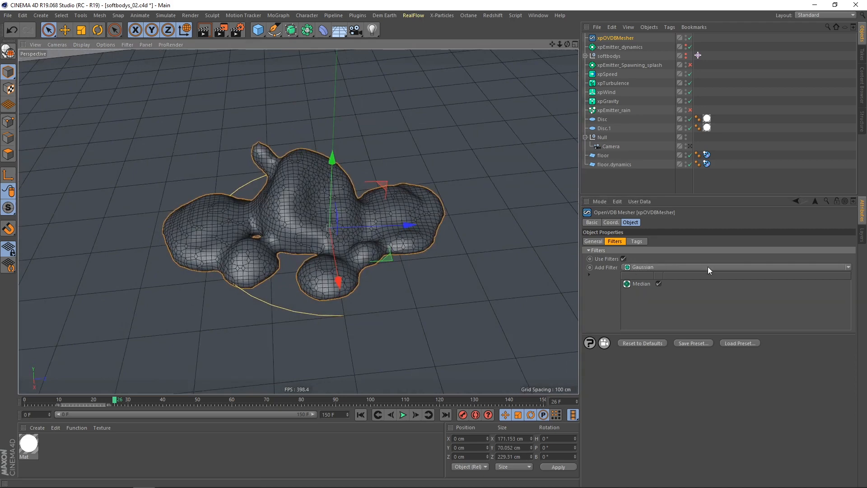
{"action": "left_click", "coordinate": [644, 266]}
{"action": "left_click", "coordinate": [646, 276]}
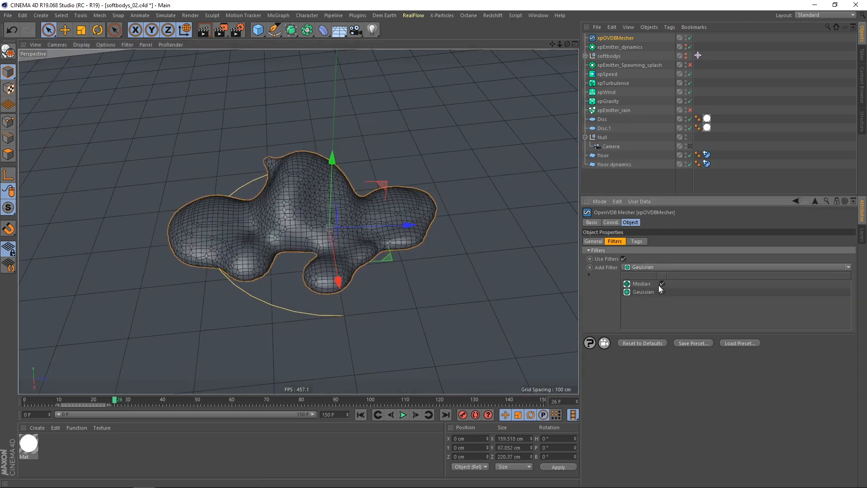
Try the Gaussian filter alone with Iterations set to 2, and switch back to using only the Median filter.
{"action": "mouse_move", "coordinate": [355, 236]}
{"action": "left_mouse_down", "text": "alt"}
{"action": "mouse_move", "coordinate": [328, 230]}
{"action": "mouse_move", "coordinate": [339, 232]}
{"action": "left_mouse_up", "text": "alt"}
{"action": "left_click", "coordinate": [643, 291]}
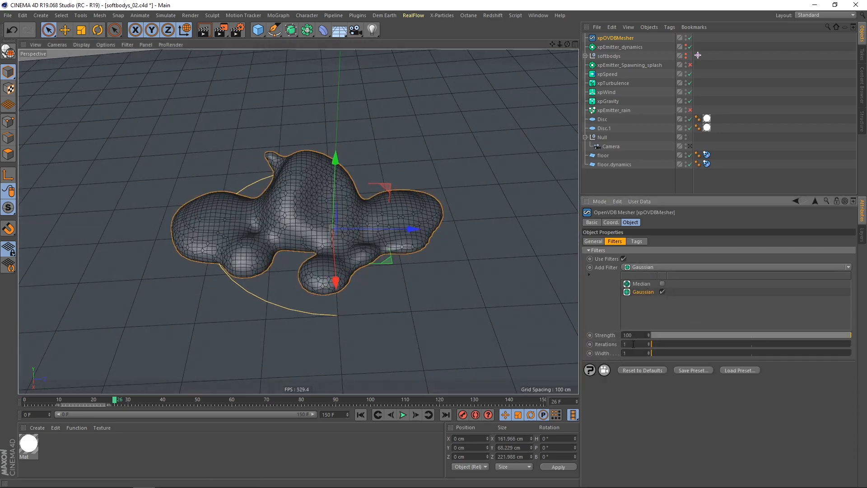
{"action": "key", "text": "Return"}
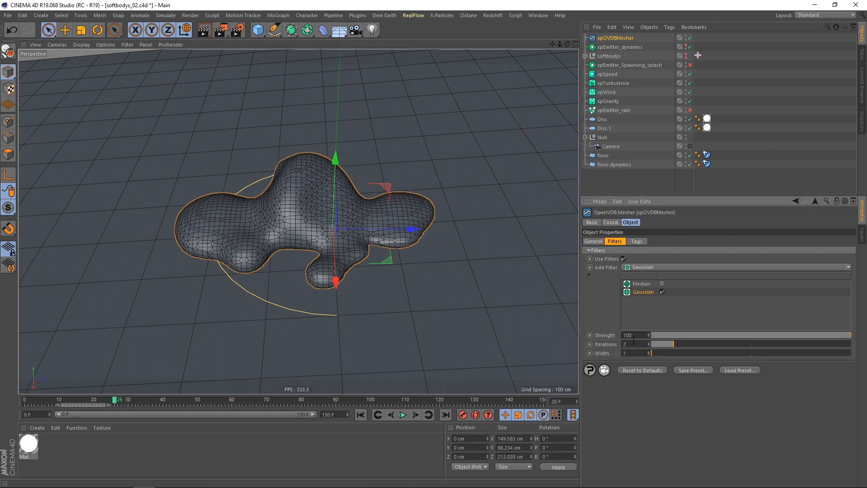
{"action": "left_click", "coordinate": [661, 291]}
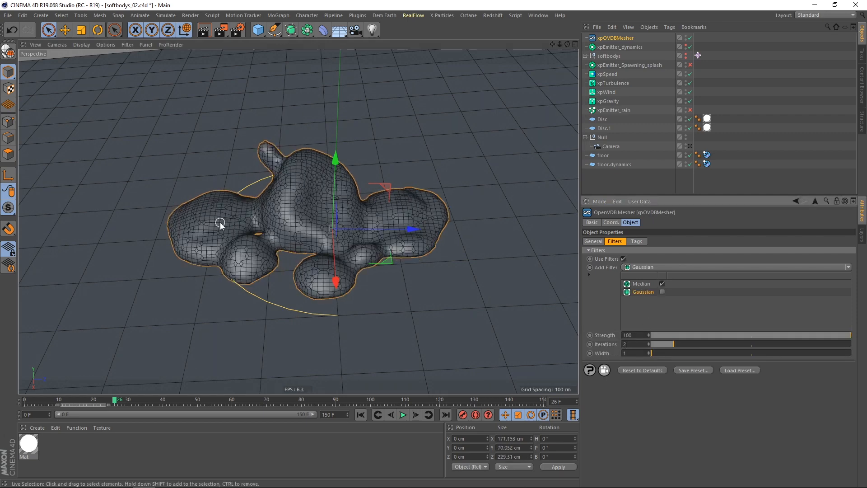
Replay the simulation from the first frame to frame 9 and bring the falling spheres fully into view.
{"action": "left_click_drag", "start_coordinate": [220, 222], "coordinate": [262, 207], "text": "alt"}
{"action": "right_click_drag", "start_coordinate": [263, 207], "coordinate": [240, 219], "text": "alt"}
{"action": "left_click", "coordinate": [361, 415]}
{"action": "left_click", "coordinate": [403, 415]}
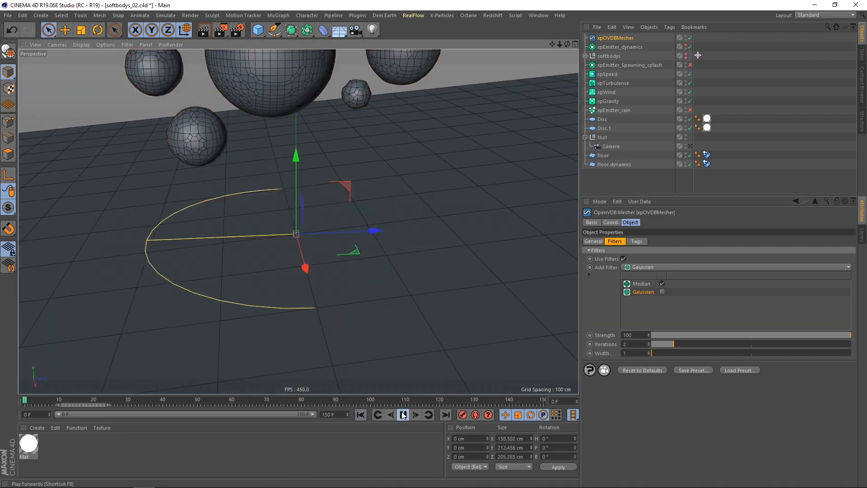
{"action": "right_click_drag", "start_coordinate": [259, 122], "coordinate": [231, 127], "text": "alt"}
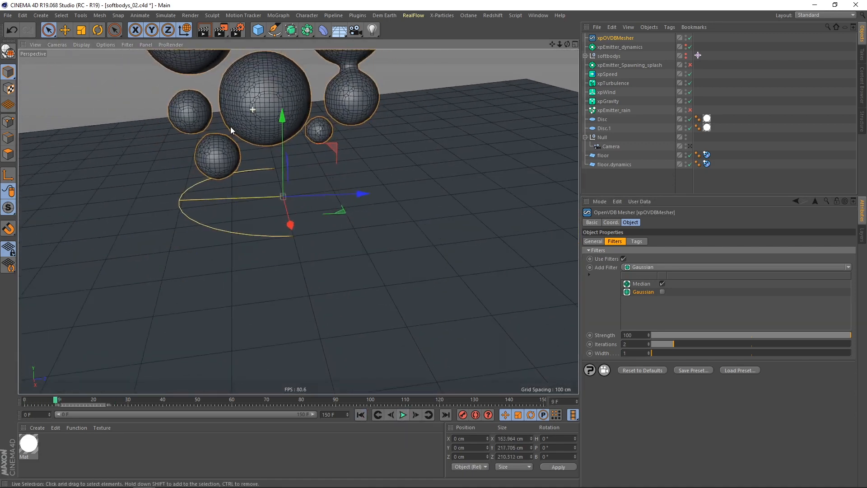
{"action": "middle_click_drag", "start_coordinate": [231, 127], "coordinate": [299, 218], "text": "alt"}
{"action": "left_click_drag", "start_coordinate": [299, 217], "coordinate": [289, 187], "text": "alt"}
{"action": "mouse_move", "coordinate": [289, 187]}
{"action": "right_mouse_down", "text": "alt"}
{"action": "mouse_move", "coordinate": [269, 207]}
{"action": "mouse_move", "coordinate": [294, 191]}
{"action": "right_mouse_up", "text": "alt"}
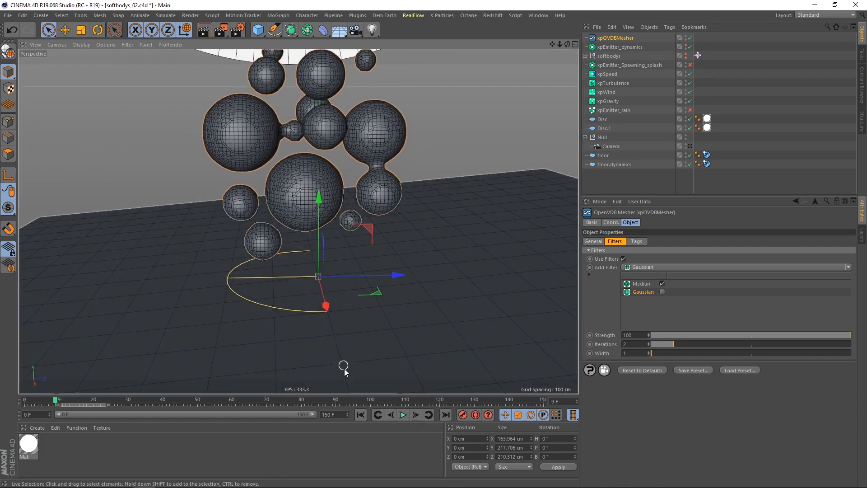
Continue the simulation to frame 21 and examine the merged, median-filtered mesh up close.
{"action": "left_click", "coordinate": [403, 415]}
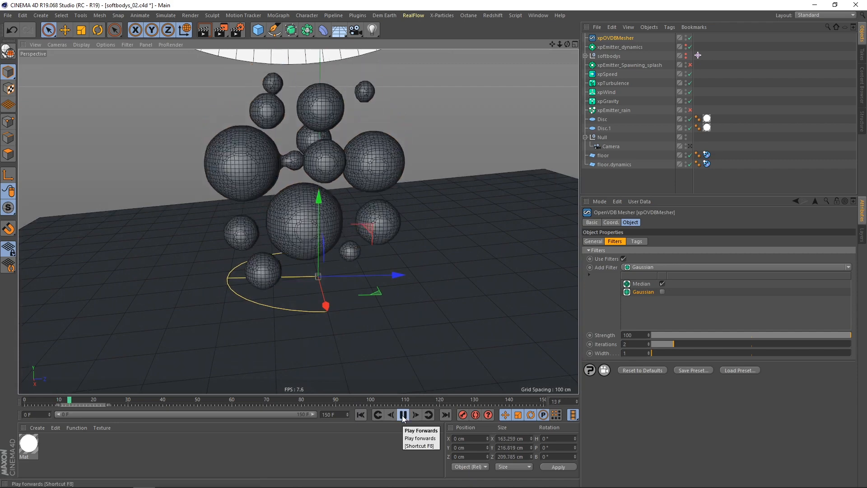
{"action": "left_click", "coordinate": [403, 418]}
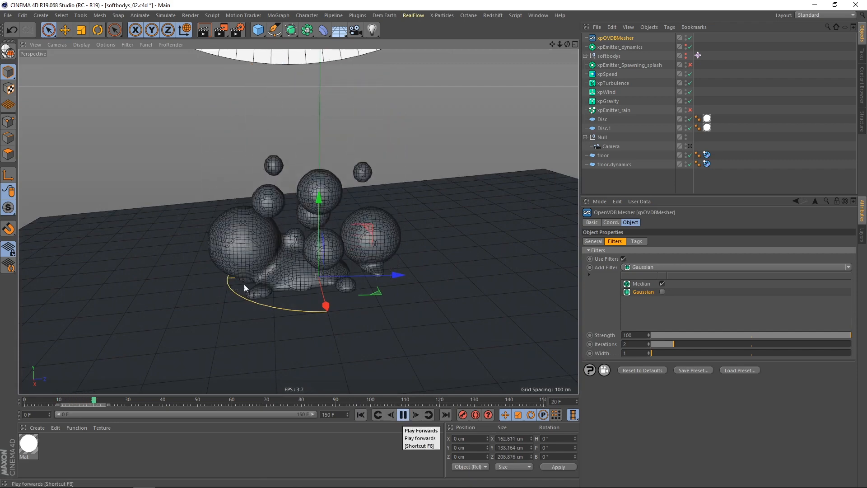
{"action": "left_click_drag", "start_coordinate": [258, 275], "coordinate": [259, 259], "text": "alt"}
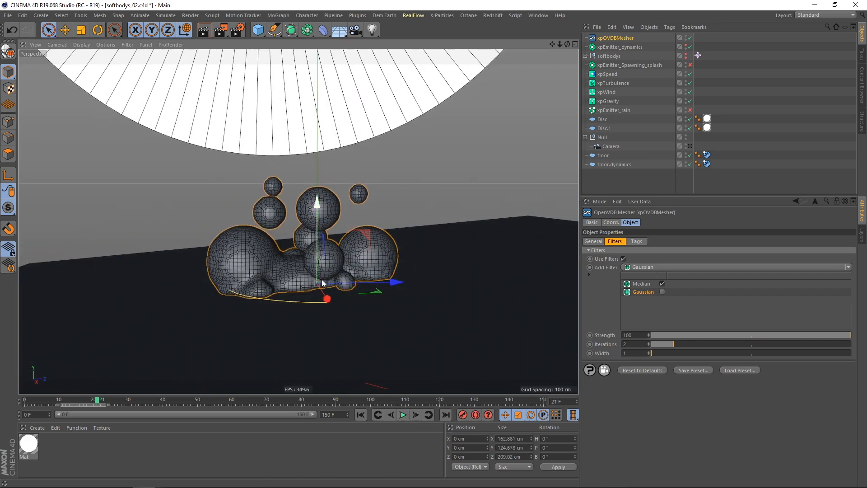
{"action": "left_click_drag", "start_coordinate": [280, 270], "coordinate": [299, 276], "text": "alt"}
{"action": "scroll", "coordinate": [295, 275], "scroll_direction": "up", "scroll_amount": 4}
{"action": "scroll", "coordinate": [298, 271], "scroll_direction": "up", "scroll_amount": 2}
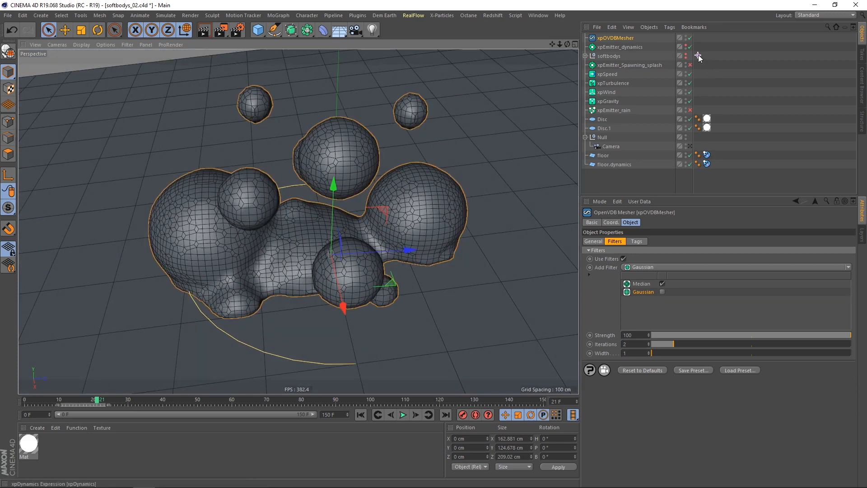
Set the initial Linear Velocity Y of the softbodys dynamics tag to -250 cm.
{"action": "left_click", "coordinate": [698, 56]}
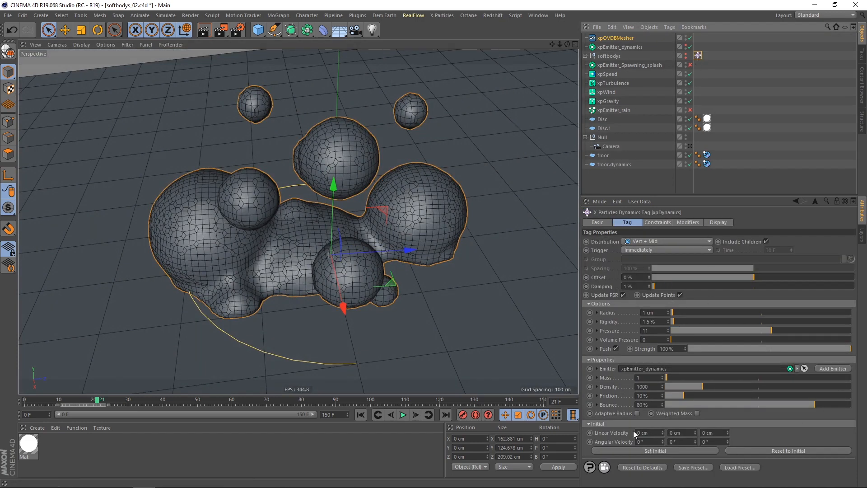
{"action": "left_click_drag", "start_coordinate": [497, 353], "coordinate": [333, 141], "text": "alt"}
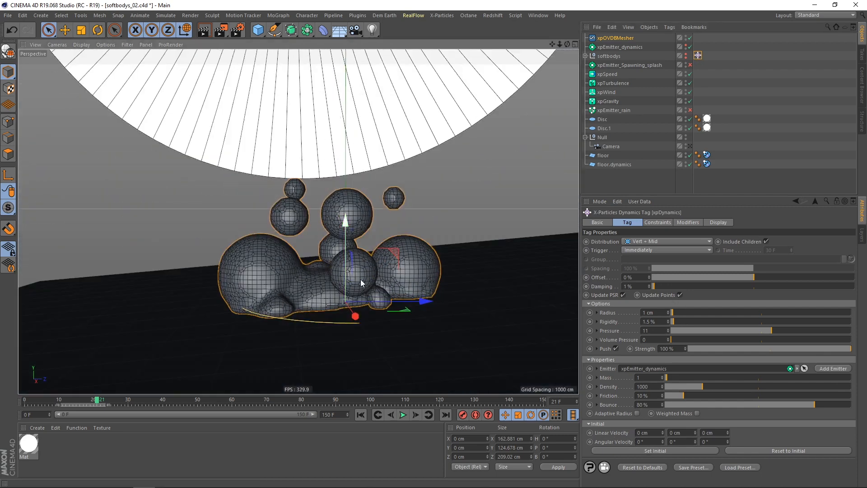
{"action": "left_click", "coordinate": [684, 432]}
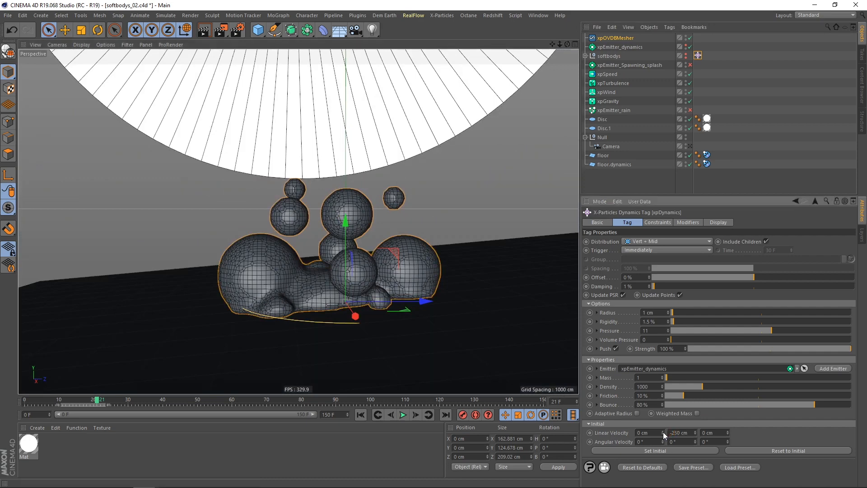
Replay the simulation from the first frame to frame 16 to judge the faster fall.
{"action": "left_click", "coordinate": [360, 414]}
{"action": "left_click", "coordinate": [403, 415]}
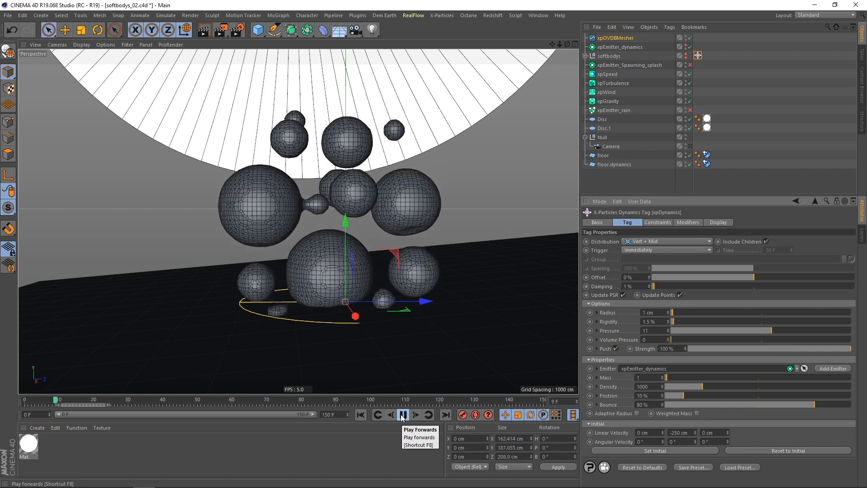
{"action": "left_click", "coordinate": [403, 414]}
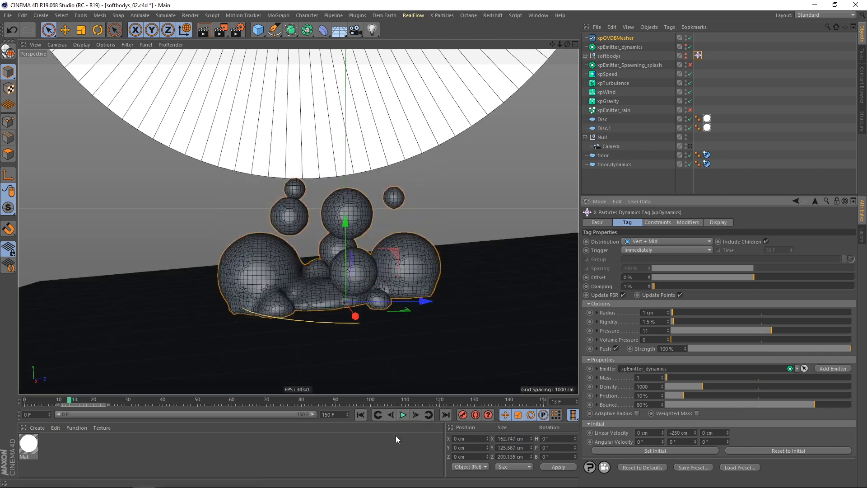
{"action": "left_click", "coordinate": [403, 416]}
{"action": "left_click", "coordinate": [403, 416]}
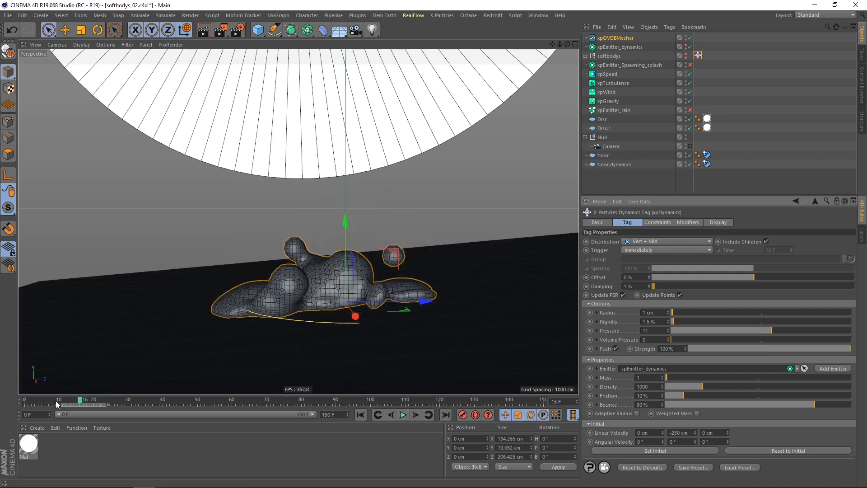
Move the keyframes of xpEmitter_Spawning_splash and xpEmitter_rain earlier, to frames 10 and 15.
{"action": "left_click", "coordinate": [621, 65]}
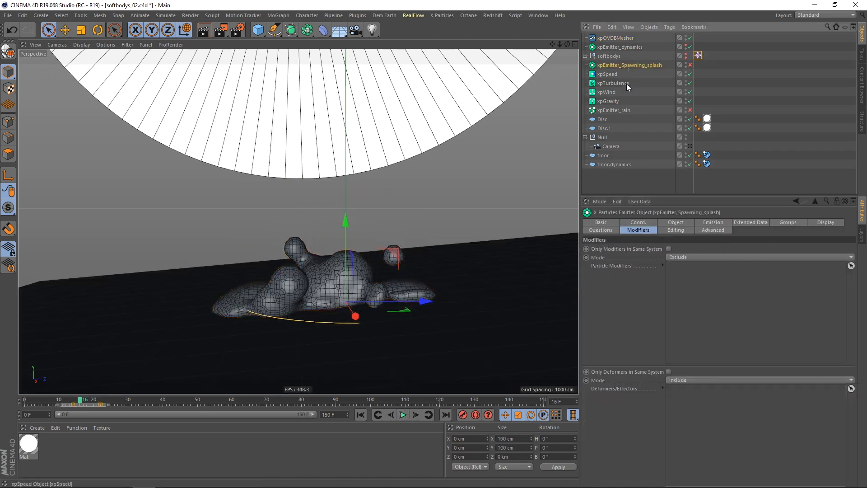
{"action": "left_click", "coordinate": [622, 111], "text": "ctrl"}
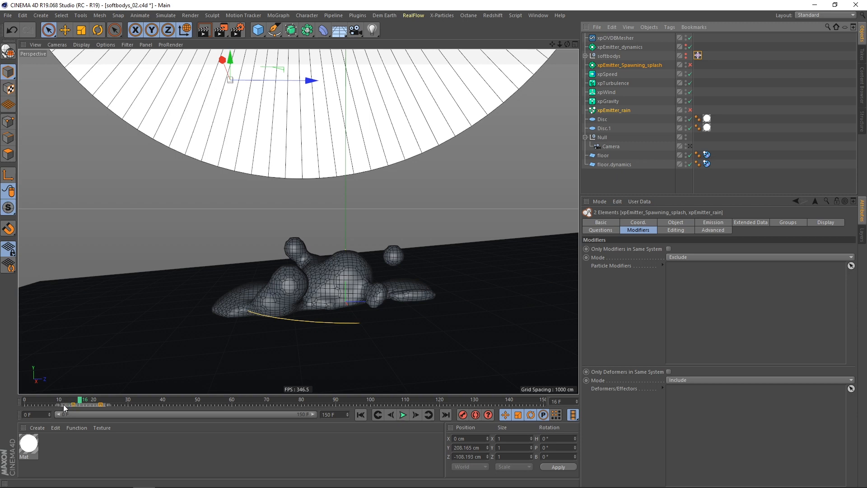
{"action": "mouse_move", "coordinate": [72, 405]}
{"action": "left_mouse_down"}
{"action": "mouse_move", "coordinate": [61, 405]}
{"action": "mouse_move", "coordinate": [77, 400]}
{"action": "left_mouse_up"}
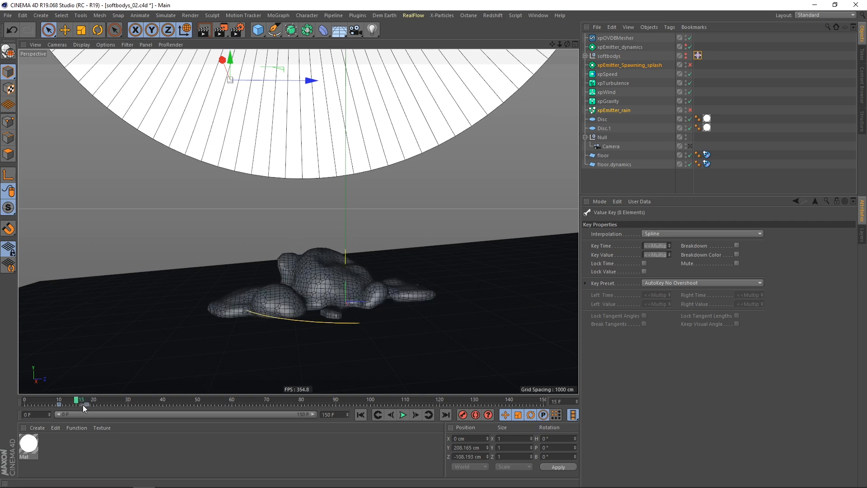
{"action": "left_click", "coordinate": [88, 404]}
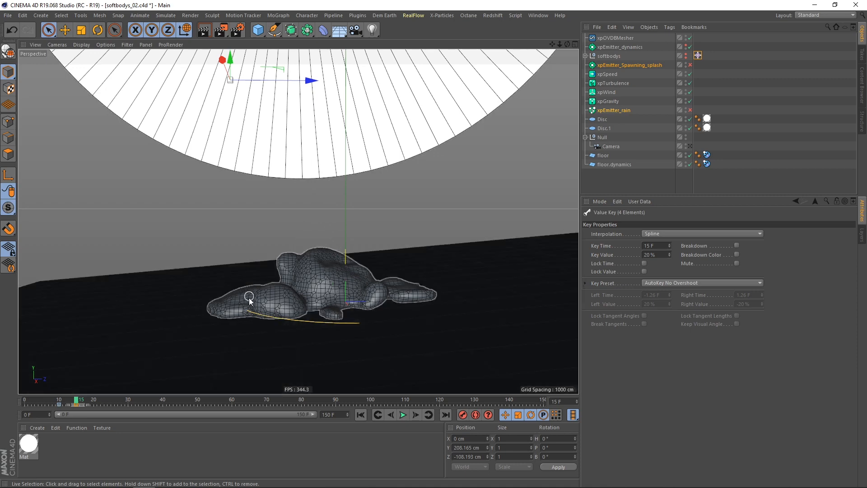
Replay the simulation from the first frame to frame 13 to check when the spheres hit the floor.
{"action": "left_click", "coordinate": [361, 415]}
{"action": "left_click", "coordinate": [403, 414]}
{"action": "left_click", "coordinate": [404, 415]}
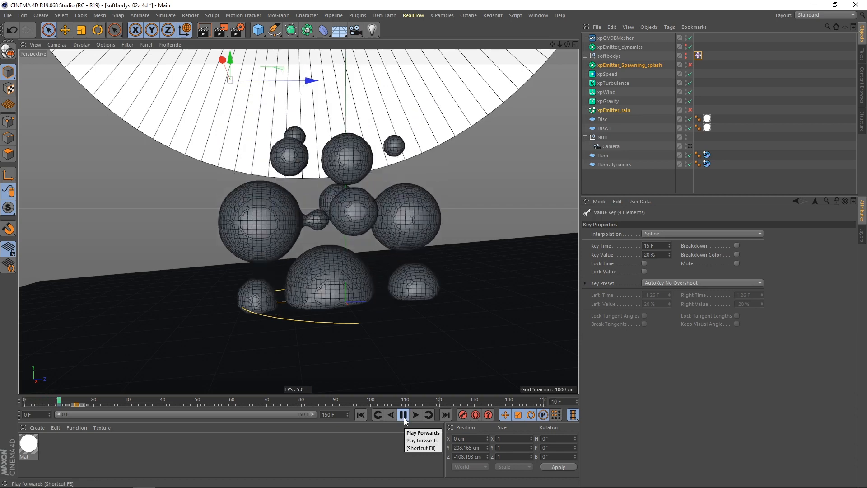
{"action": "left_click", "coordinate": [404, 414]}
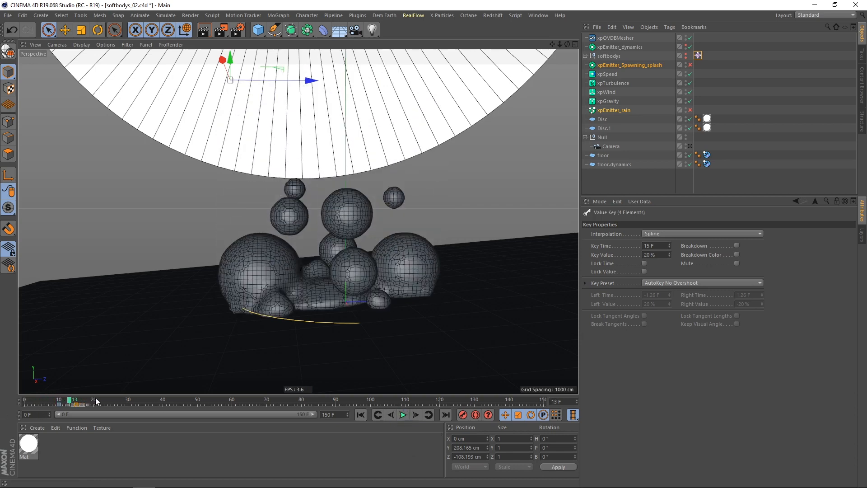
Move both emitters' keyframes to about frames 15 and 23, and replay the simulation to frame 13.
{"action": "left_click_drag", "start_coordinate": [82, 404], "coordinate": [90, 403]}
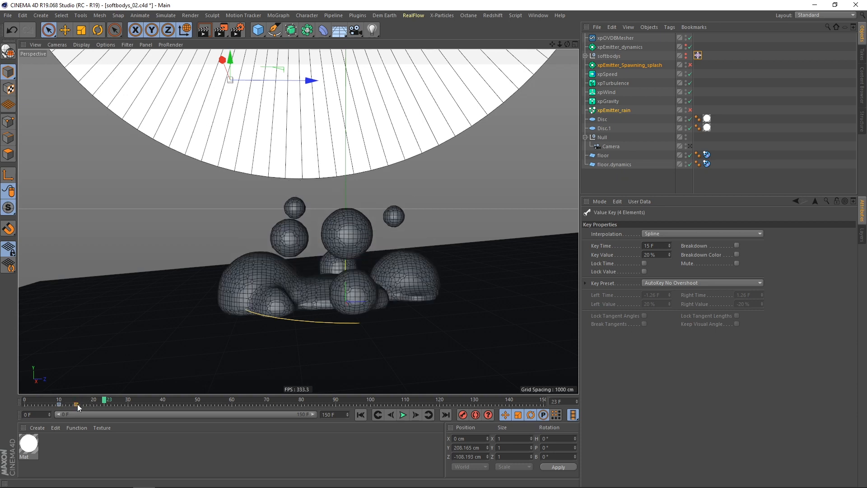
{"action": "left_click_drag", "start_coordinate": [84, 405], "coordinate": [46, 402]}
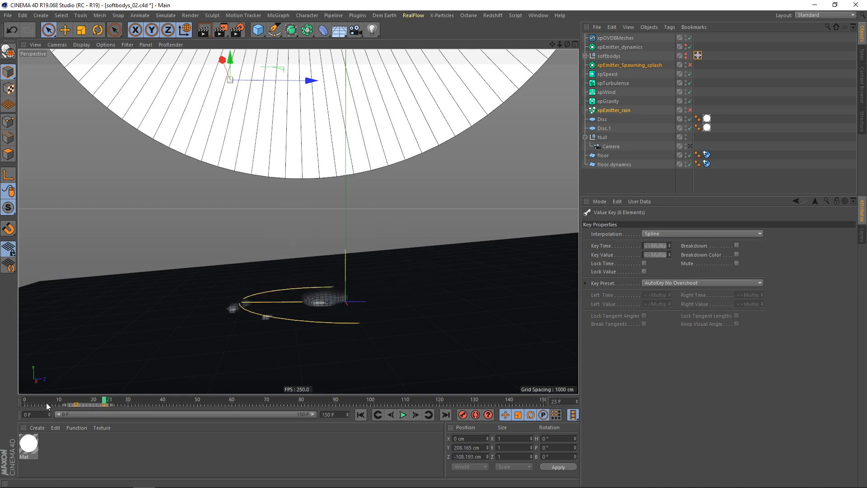
{"action": "left_click", "coordinate": [402, 414]}
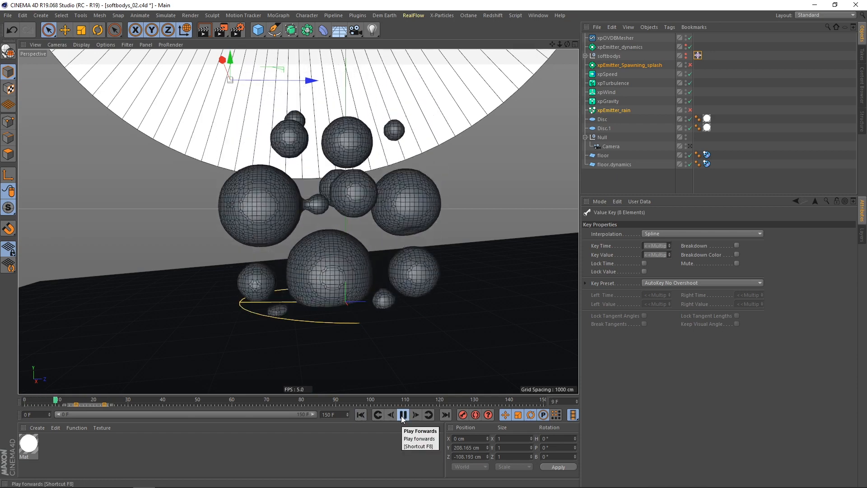
{"action": "left_click", "coordinate": [403, 415]}
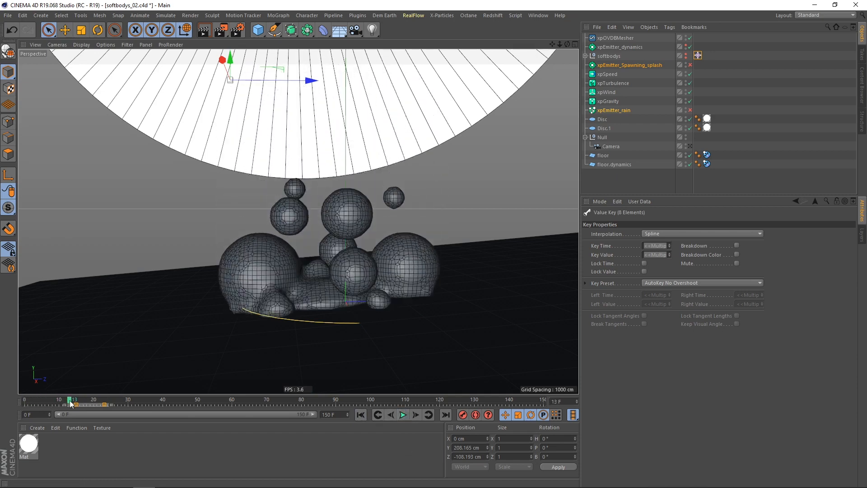
Shift both emitters' keyframes to about frames 12 and 20, and check the keys of each emitter separately.
{"action": "left_click_drag", "start_coordinate": [76, 405], "coordinate": [66, 404]}
{"action": "left_click", "coordinate": [641, 110]}
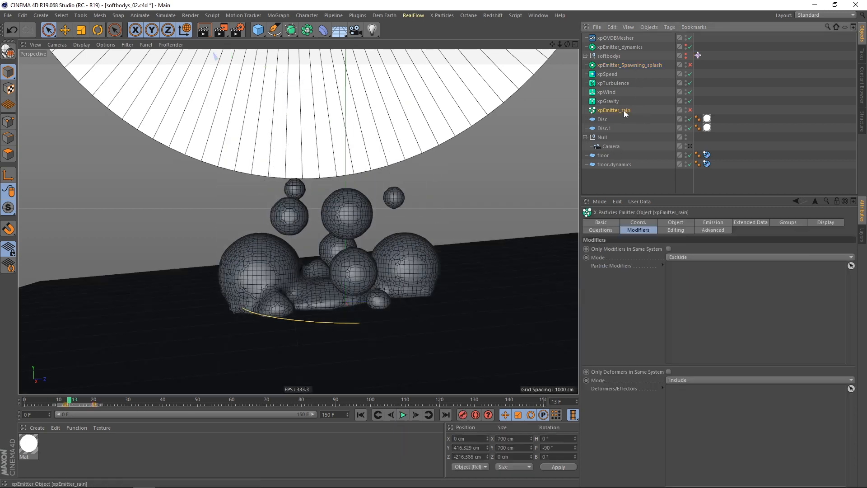
{"action": "left_click", "coordinate": [621, 65]}
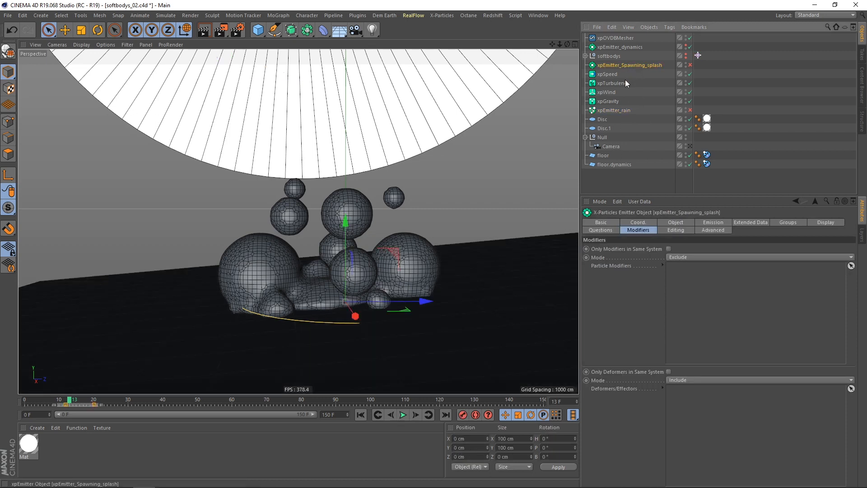
{"action": "left_click", "coordinate": [627, 110]}
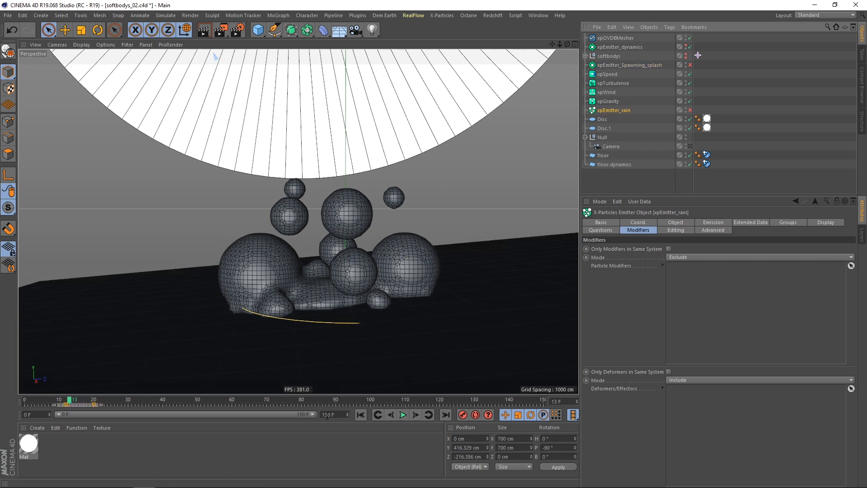
Continue the simulation to frame 21, deselect the keyframes and return the timeline to frame 11.
{"action": "left_click", "coordinate": [402, 415]}
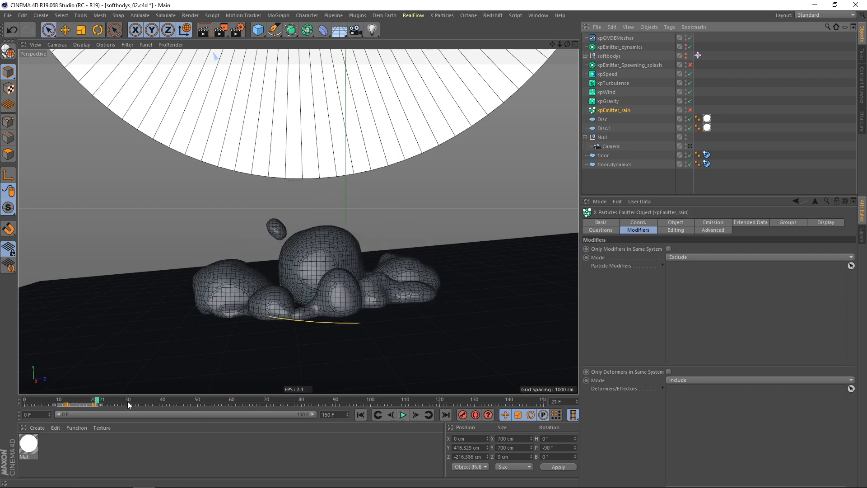
{"action": "left_click", "coordinate": [94, 402]}
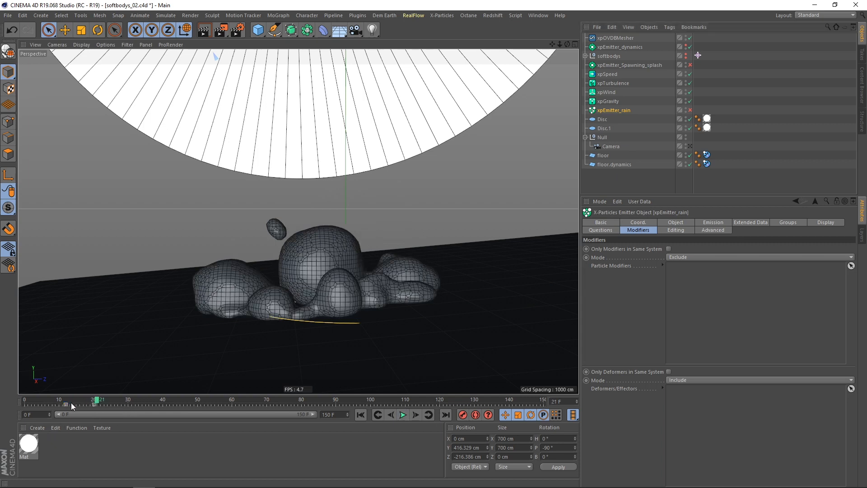
{"action": "left_click_drag", "start_coordinate": [72, 405], "coordinate": [64, 405]}
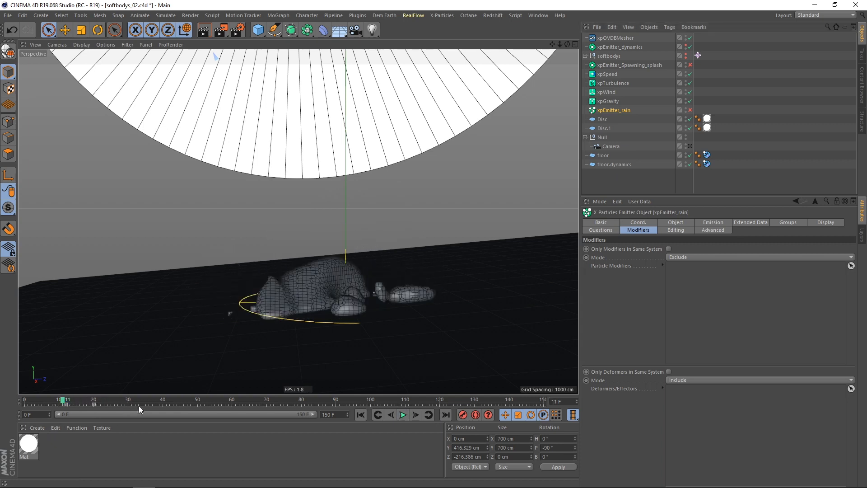
Advance to frame 12 and set a Retiming keyframe of 100% on xpEmitter_dynamics, like on the rain and splash emitters.
{"action": "left_click", "coordinate": [409, 417]}
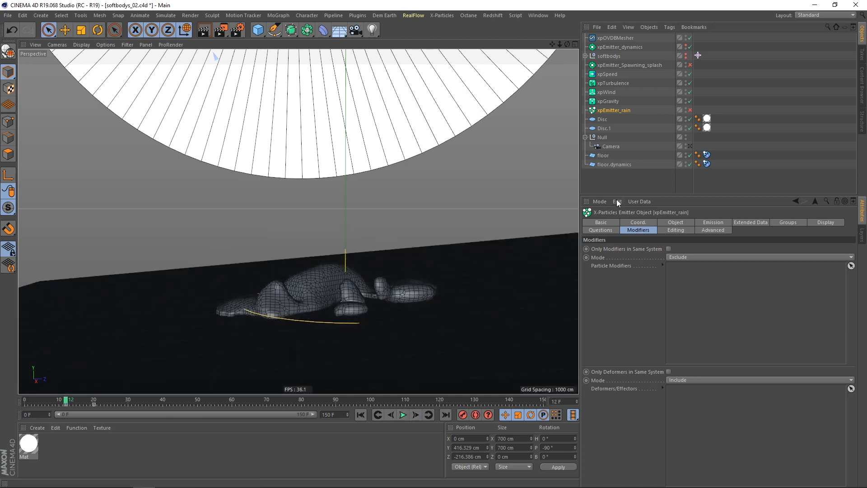
{"action": "left_click", "coordinate": [642, 65]}
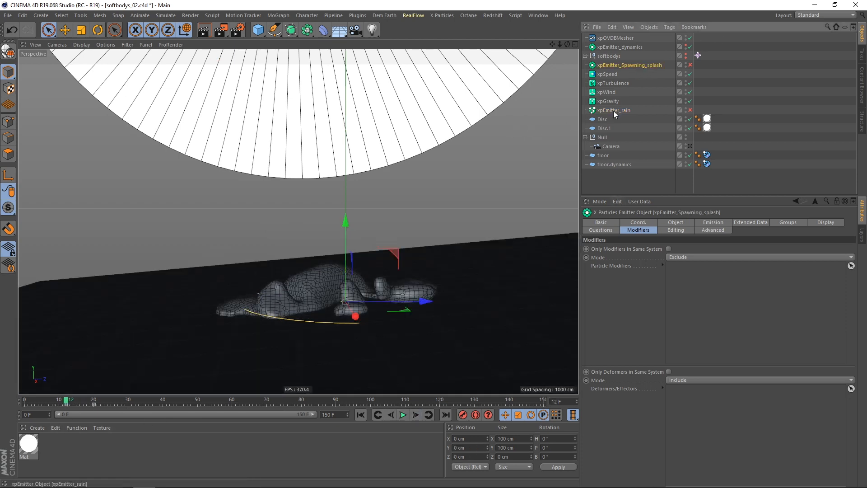
{"action": "left_click", "coordinate": [614, 111]}
{"action": "left_click", "coordinate": [675, 222]}
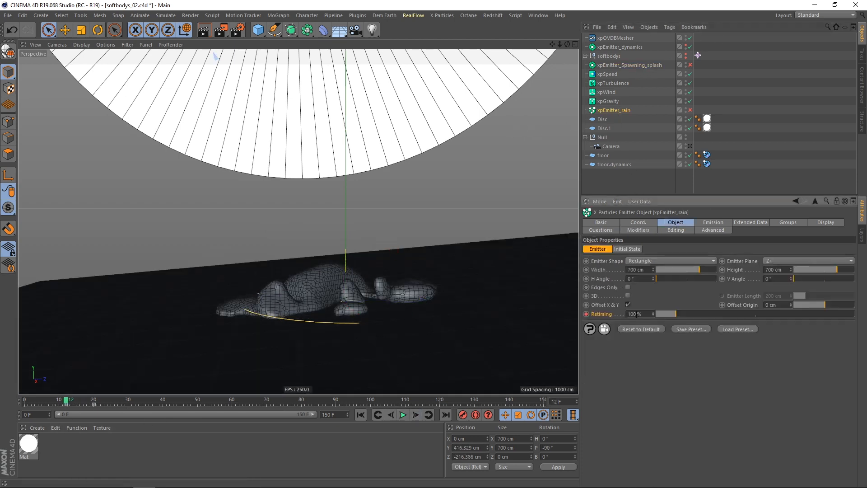
{"action": "left_click", "coordinate": [625, 46]}
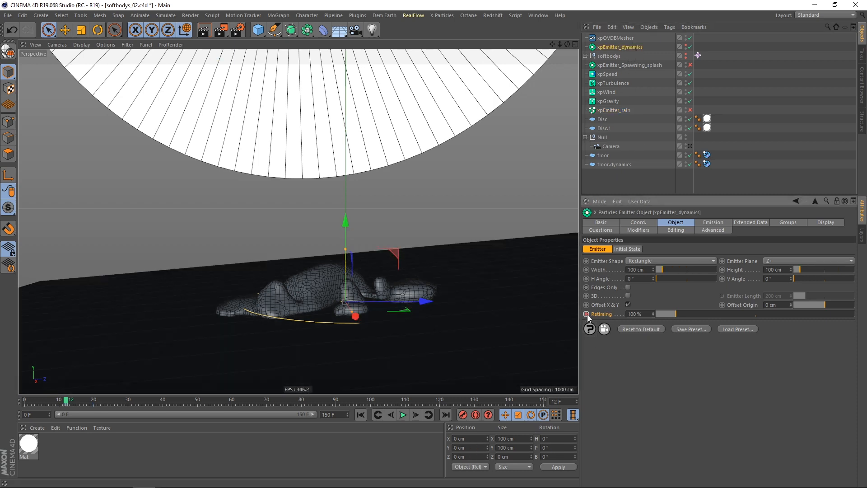
Set a Retiming keyframe of 20% on xpEmitter_dynamics at frame 20, matching the splash emitter.
{"action": "left_click", "coordinate": [641, 66]}
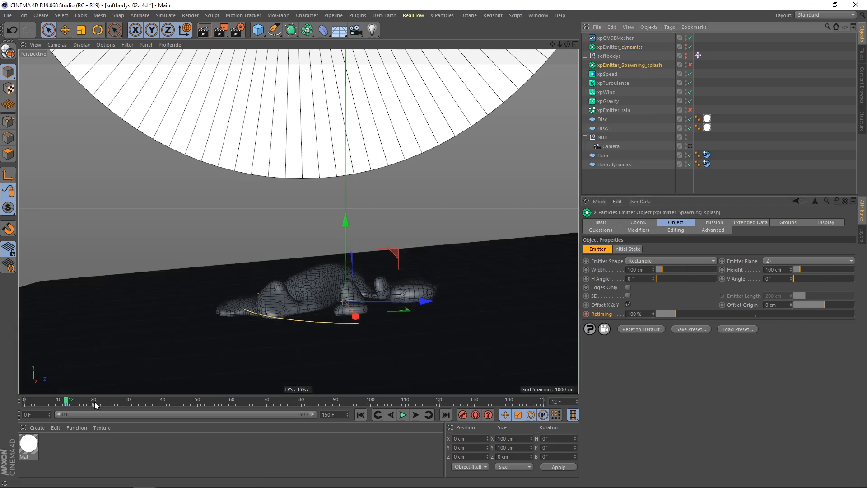
{"action": "left_click", "coordinate": [95, 405]}
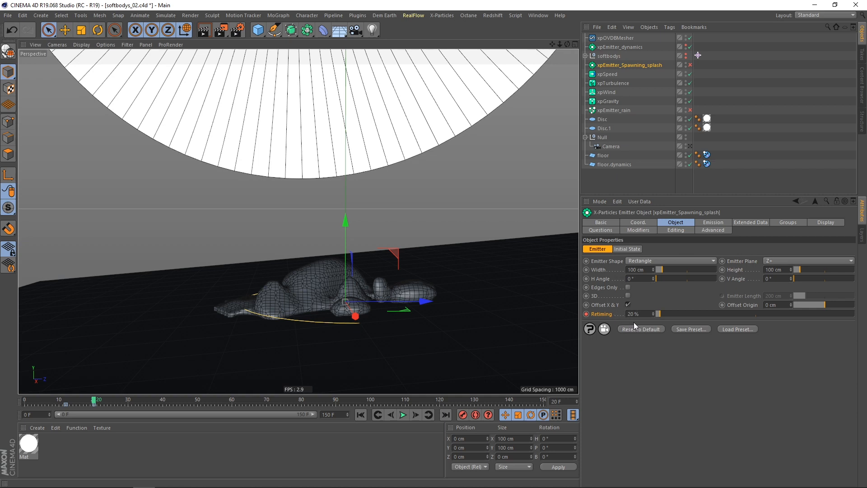
{"action": "left_click", "coordinate": [619, 48], "text": "ctrl"}
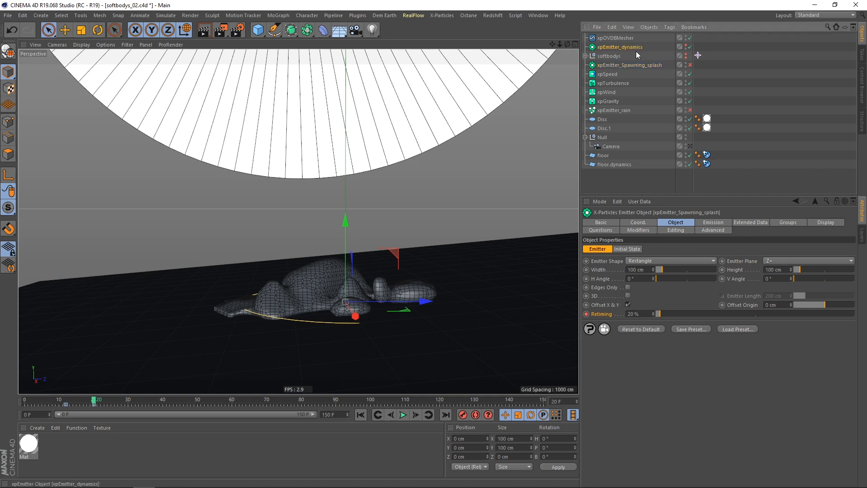
{"action": "left_click", "coordinate": [644, 313]}
{"action": "type", "text": "20"}
{"action": "left_click", "coordinate": [587, 315], "text": "ctrl"}
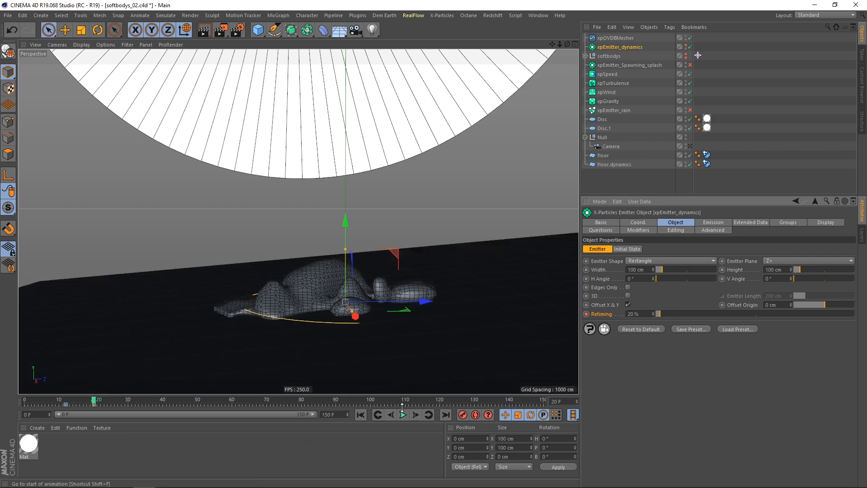
Replay the simulation from the first frame to frame 8, and re-enable the splash and rain emitters.
{"action": "left_click", "coordinate": [364, 414]}
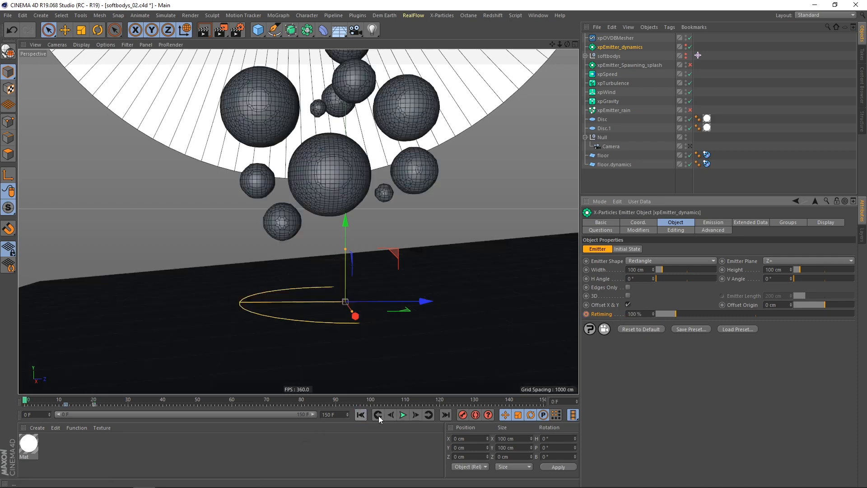
{"action": "left_click", "coordinate": [402, 415]}
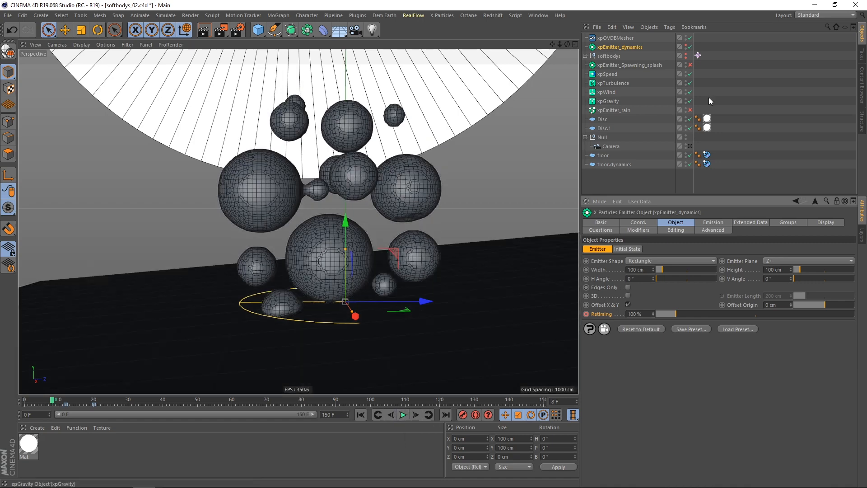
{"action": "left_click", "coordinate": [689, 65]}
{"action": "left_click", "coordinate": [689, 110]}
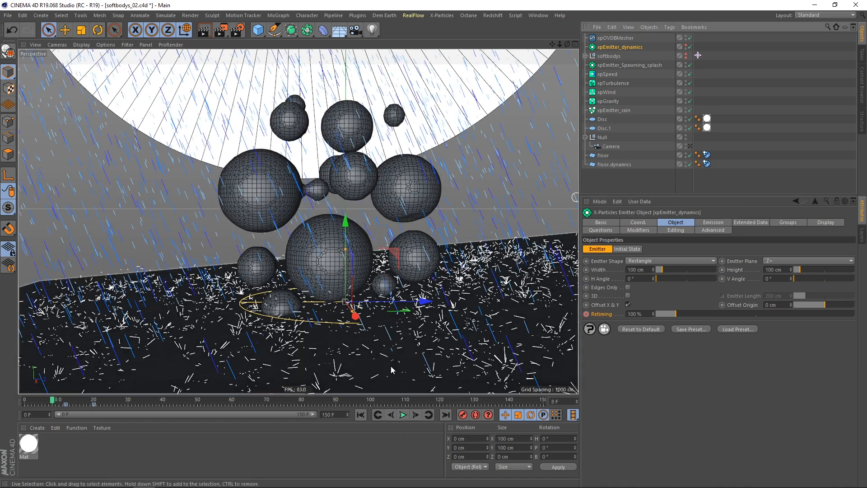
Return to the first frame and add an xpCache object to the scene.
{"action": "left_click", "coordinate": [360, 415]}
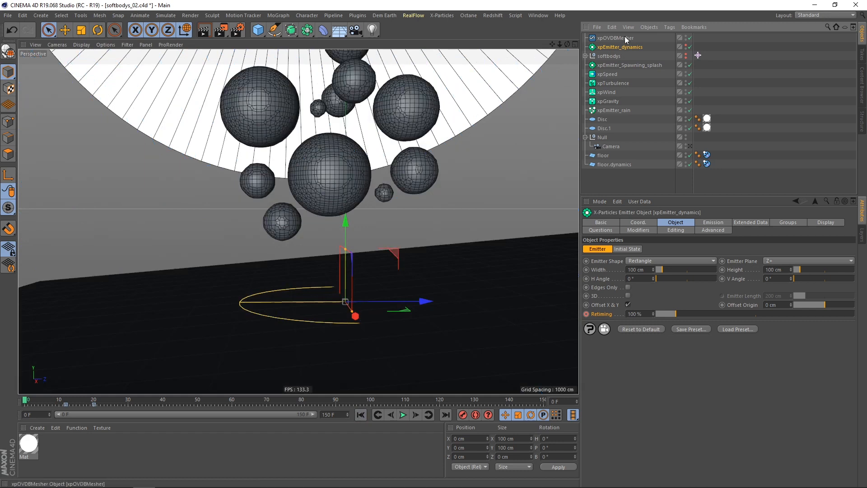
{"action": "left_click", "coordinate": [442, 15]}
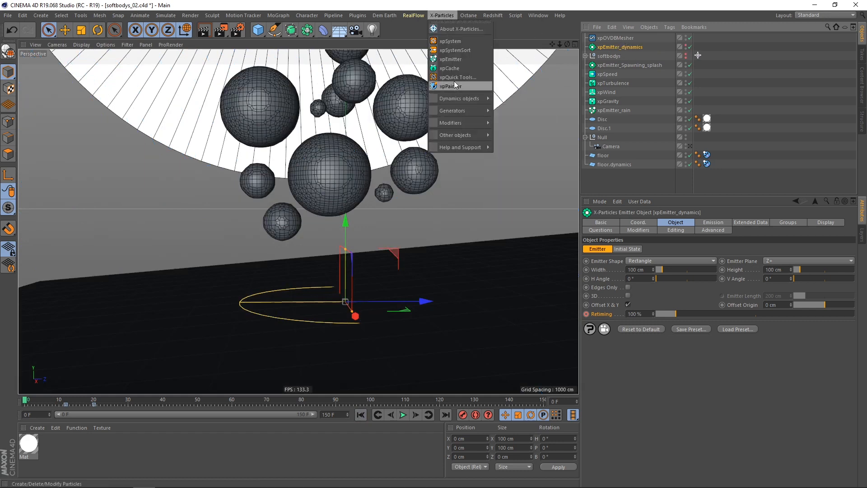
{"action": "left_click", "coordinate": [456, 69]}
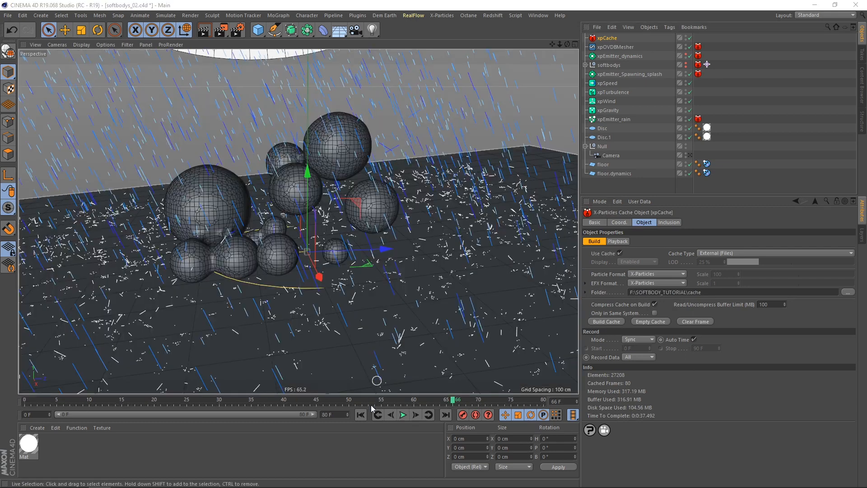
Play the cached simulation from a near floor-level view and scrub through the frames around the impact.
{"action": "left_click", "coordinate": [360, 415]}
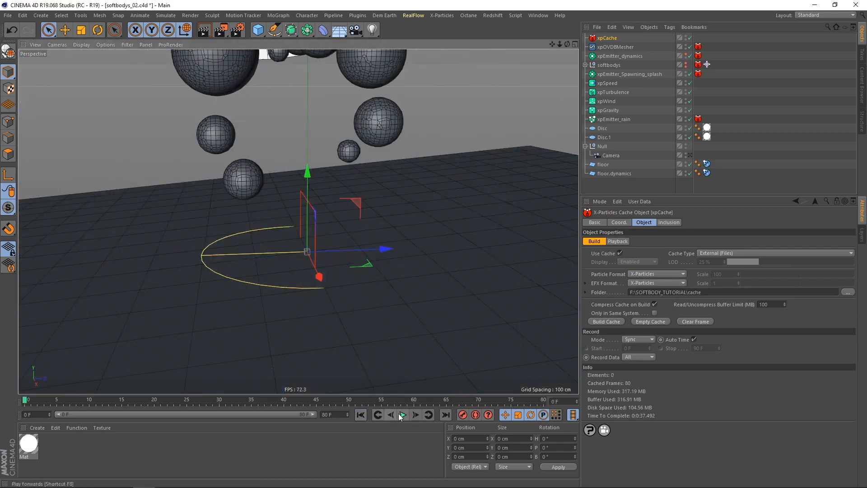
{"action": "left_click", "coordinate": [403, 414]}
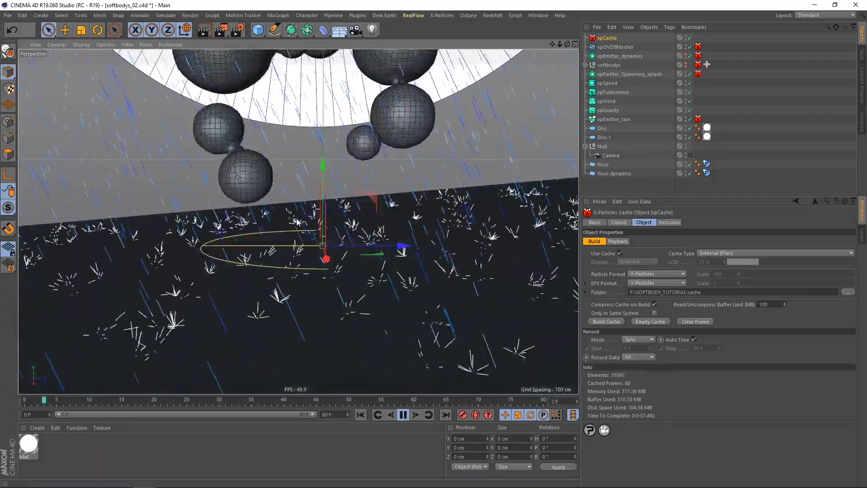
{"action": "left_click_drag", "start_coordinate": [310, 221], "coordinate": [315, 249], "text": "alt"}
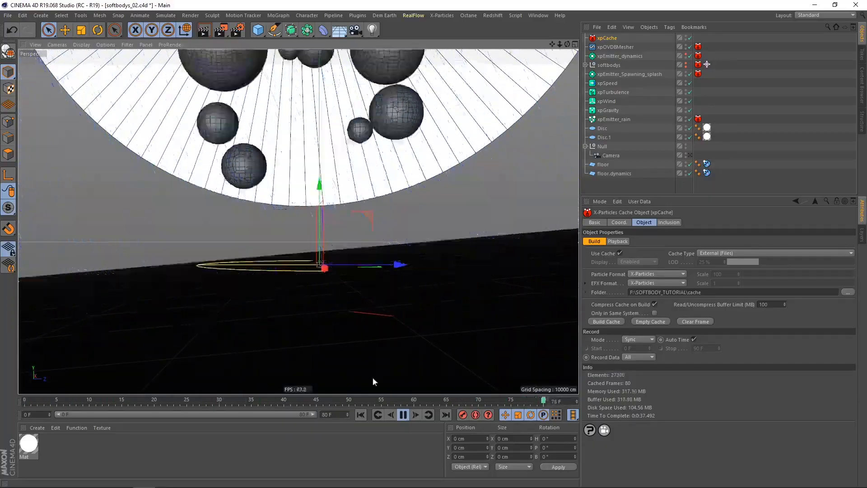
{"action": "left_click", "coordinate": [403, 415]}
{"action": "mouse_move", "coordinate": [90, 402]}
{"action": "left_mouse_down"}
{"action": "mouse_move", "coordinate": [141, 406]}
{"action": "mouse_move", "coordinate": [92, 411]}
{"action": "mouse_move", "coordinate": [200, 409]}
{"action": "mouse_move", "coordinate": [78, 413]}
{"action": "mouse_move", "coordinate": [193, 408]}
{"action": "mouse_move", "coordinate": [90, 413]}
{"action": "left_mouse_up"}
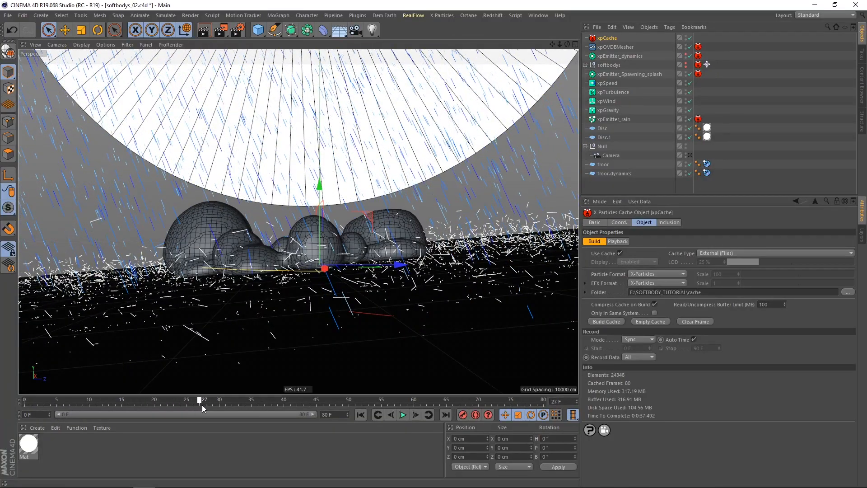
{"action": "left_click_drag", "start_coordinate": [202, 405], "coordinate": [277, 401]}
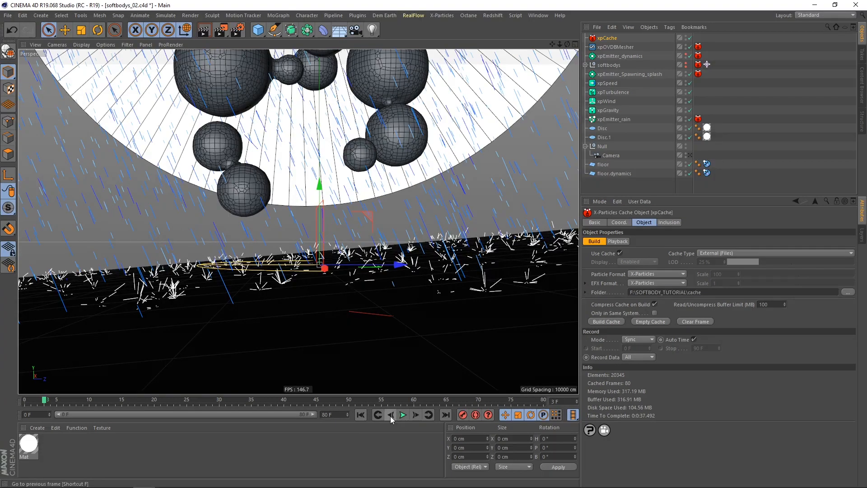
Replay the cached simulation, stop at frame 34 and examine the merged sphere mesh from above.
{"action": "left_click", "coordinate": [361, 415]}
{"action": "left_click", "coordinate": [402, 415]}
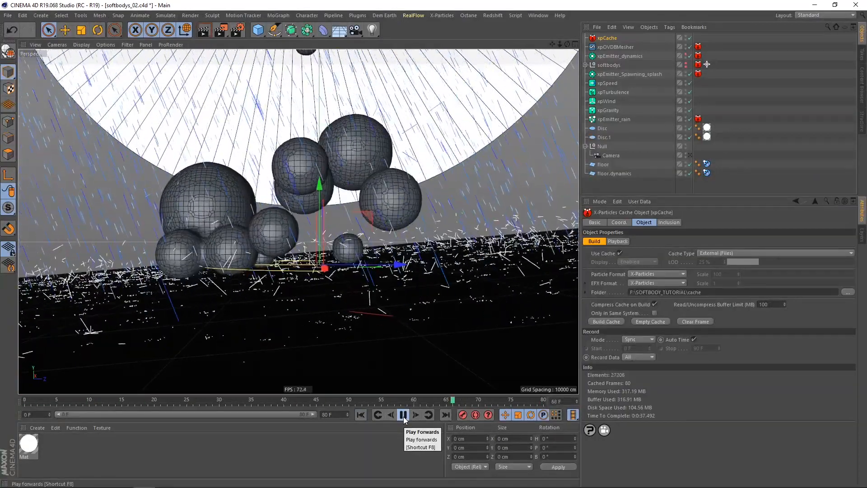
{"action": "left_click", "coordinate": [403, 415]}
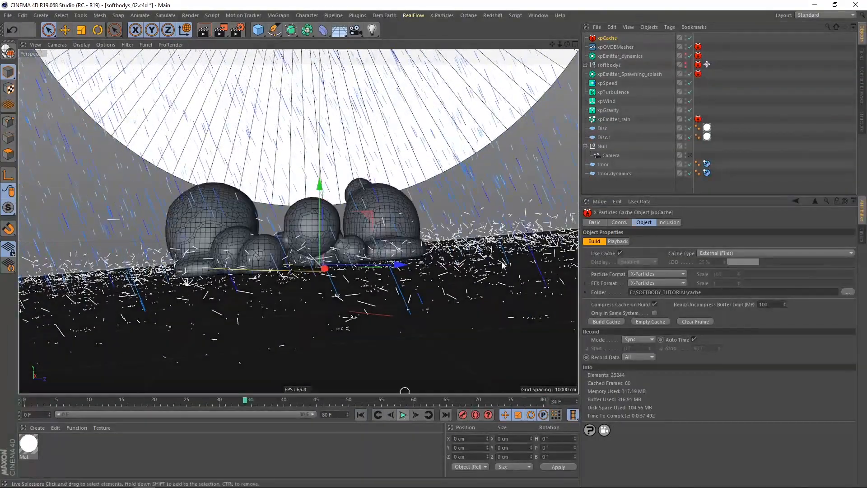
{"action": "left_click_drag", "start_coordinate": [290, 235], "coordinate": [307, 286], "text": "alt"}
{"action": "right_click_drag", "start_coordinate": [298, 204], "coordinate": [265, 204], "text": "alt"}
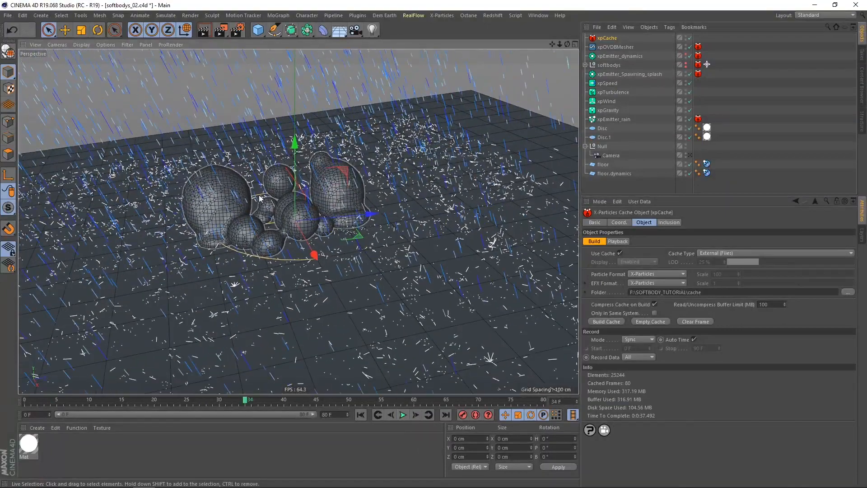
{"action": "left_click_drag", "start_coordinate": [260, 211], "coordinate": [262, 247], "text": "alt"}
{"action": "right_click_drag", "start_coordinate": [271, 210], "coordinate": [318, 204], "text": "alt"}
{"action": "left_click_drag", "start_coordinate": [269, 207], "coordinate": [274, 233], "text": "alt"}
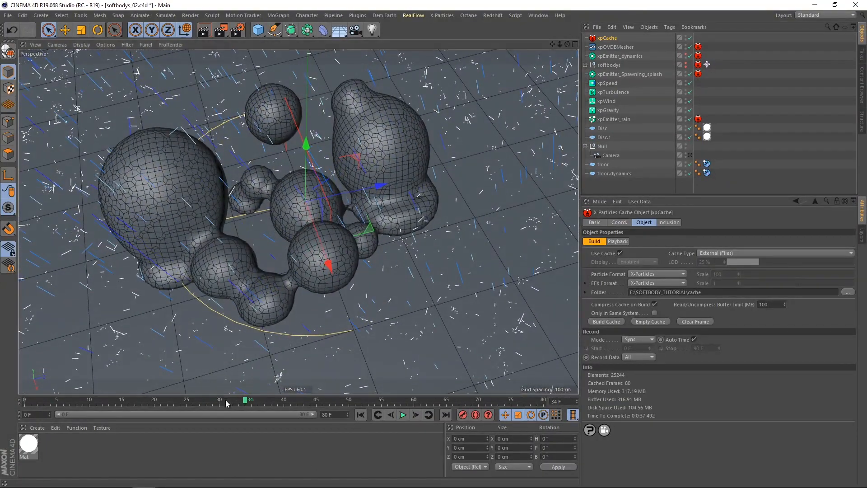
Examine the flattened spheres at frame 16 near floor level, and continue the playback to frame 39.
{"action": "mouse_move", "coordinate": [227, 403]}
{"action": "left_mouse_down"}
{"action": "mouse_move", "coordinate": [41, 420]}
{"action": "mouse_move", "coordinate": [131, 423]}
{"action": "left_mouse_up"}
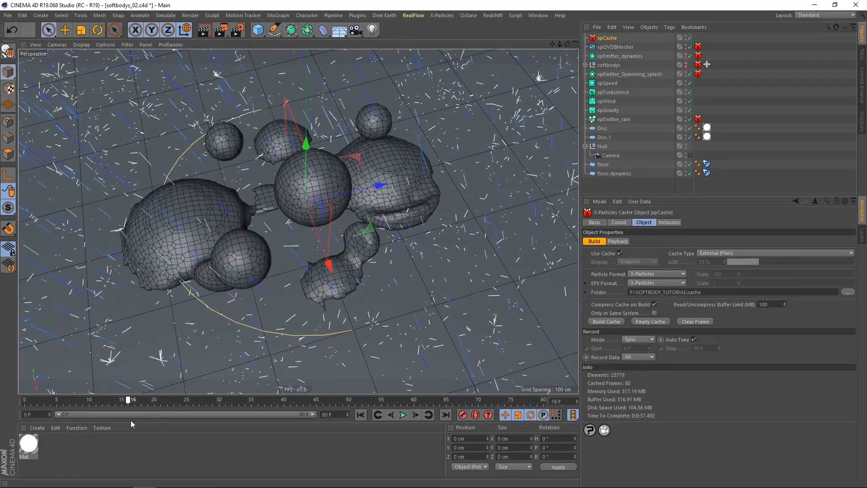
{"action": "left_click_drag", "start_coordinate": [367, 236], "coordinate": [280, 199], "text": "alt"}
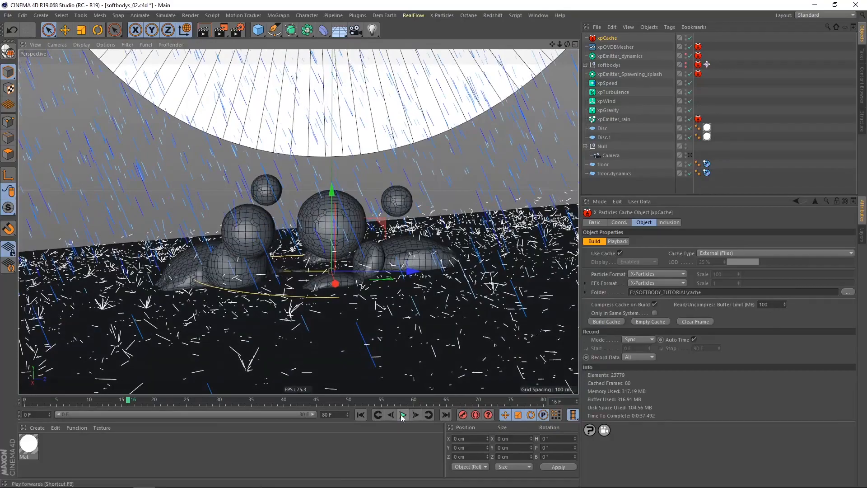
{"action": "left_click", "coordinate": [403, 415]}
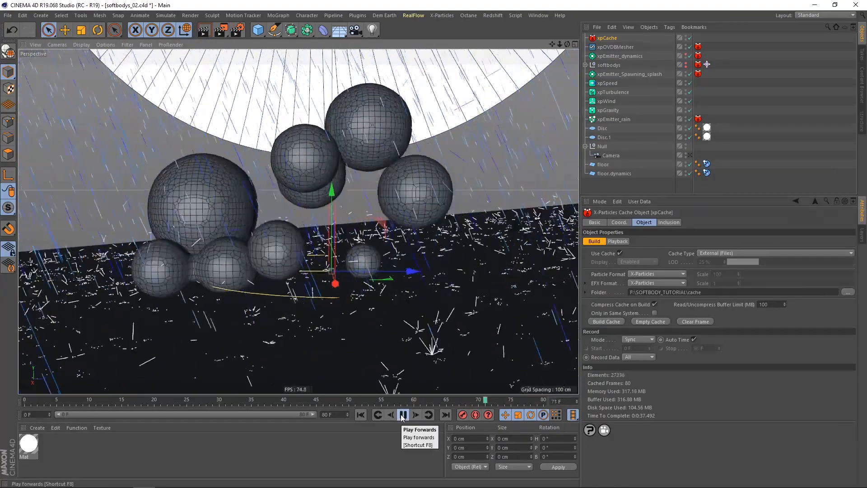
{"action": "left_click", "coordinate": [403, 415]}
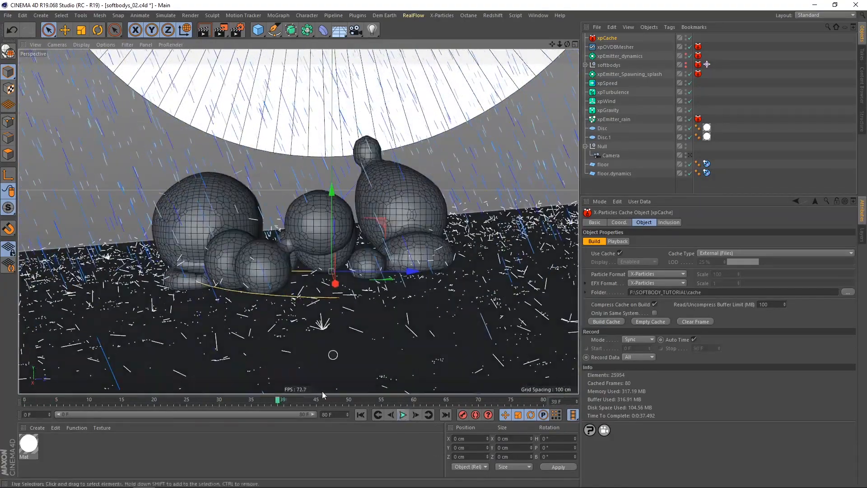
Inspect the merged mesh from above at frames 39 and 17, and view the impact closer at frame 21.
{"action": "left_click_drag", "start_coordinate": [217, 283], "coordinate": [250, 257], "text": "alt"}
{"action": "left_click_drag", "start_coordinate": [271, 230], "coordinate": [261, 235], "text": "alt"}
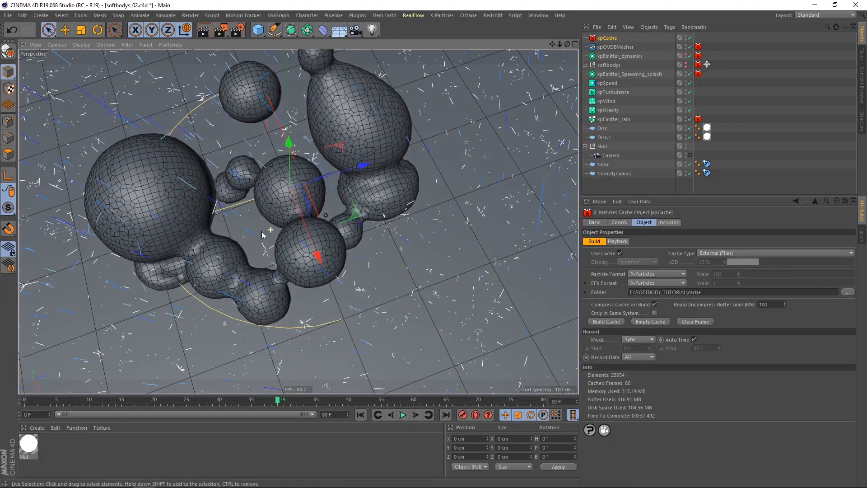
{"action": "left_click_drag", "start_coordinate": [228, 404], "coordinate": [133, 405]}
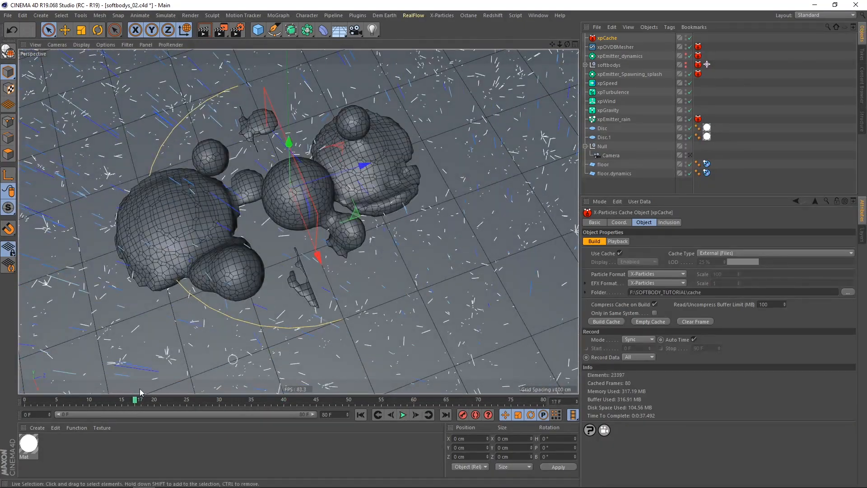
{"action": "left_click_drag", "start_coordinate": [135, 402], "coordinate": [162, 405]}
{"action": "left_click_drag", "start_coordinate": [320, 276], "coordinate": [304, 265], "text": "alt"}
{"action": "right_click_drag", "start_coordinate": [303, 265], "coordinate": [332, 271], "text": "alt"}
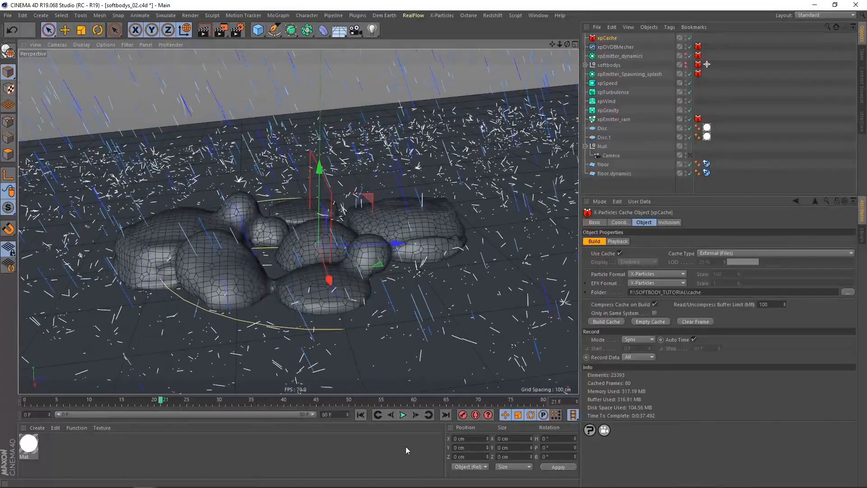
Replay the cached simulation from the start, stop at frame 46 and inspect the mesh connections from above.
{"action": "left_click", "coordinate": [366, 417]}
{"action": "left_click", "coordinate": [402, 415]}
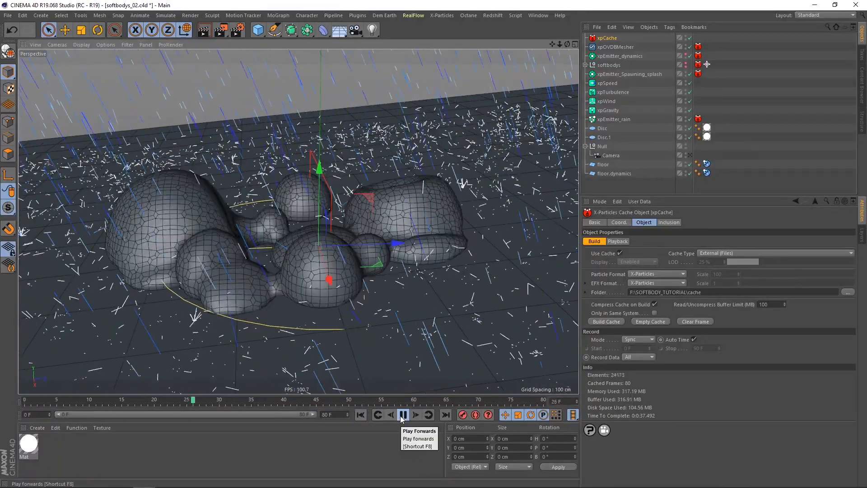
{"action": "left_click_drag", "start_coordinate": [296, 322], "coordinate": [311, 313], "text": "alt"}
{"action": "left_click", "coordinate": [360, 415]}
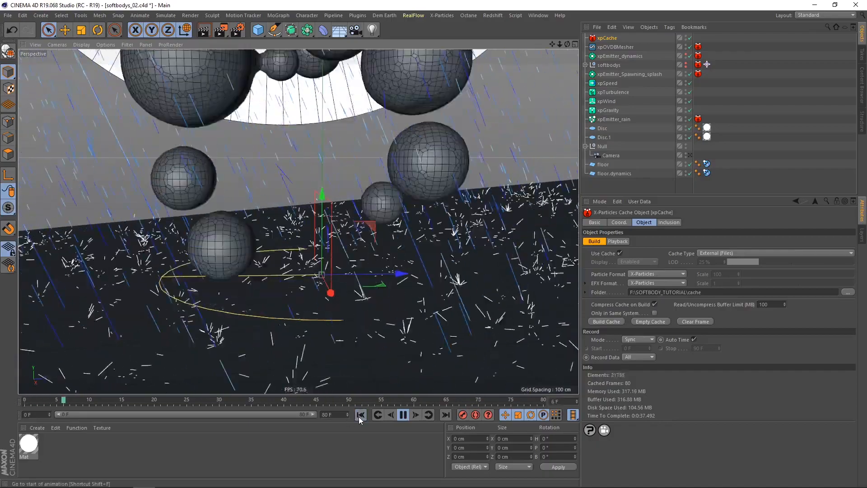
{"action": "left_click", "coordinate": [404, 417]}
{"action": "left_click_drag", "start_coordinate": [298, 271], "coordinate": [295, 289], "text": "alt"}
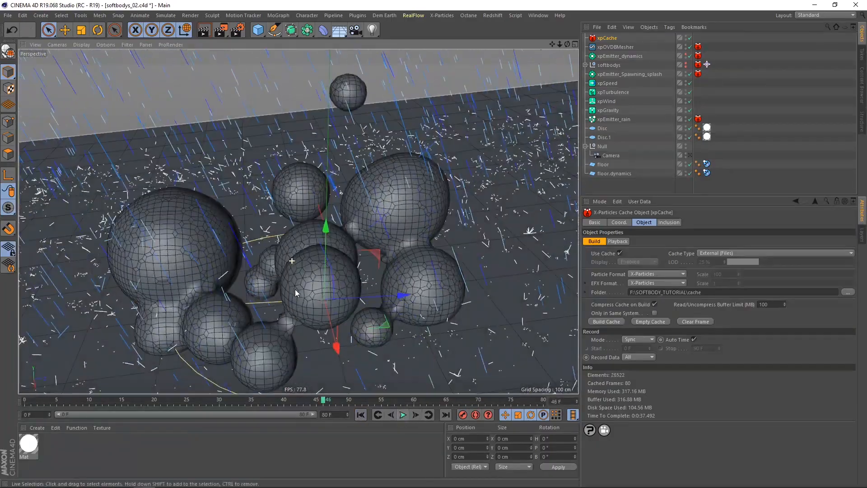
{"action": "middle_click_drag", "start_coordinate": [293, 274], "coordinate": [285, 232], "text": "alt"}
{"action": "left_click_drag", "start_coordinate": [279, 231], "coordinate": [279, 248], "text": "alt"}
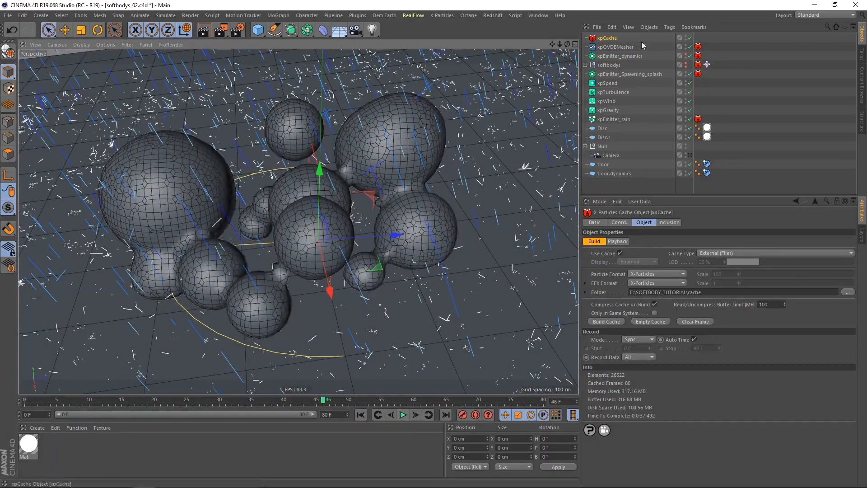
Add a Subdivision Surface to the scene and turn on Use Filters for xpOVDBMesher with its Median filter.
{"action": "left_click_drag", "start_coordinate": [292, 34], "coordinate": [329, 44]}
{"action": "mouse_move", "coordinate": [614, 36]}
{"action": "left_mouse_down"}
{"action": "mouse_move", "coordinate": [620, 69]}
{"action": "mouse_move", "coordinate": [617, 52]}
{"action": "left_mouse_up"}
{"action": "left_click", "coordinate": [618, 57]}
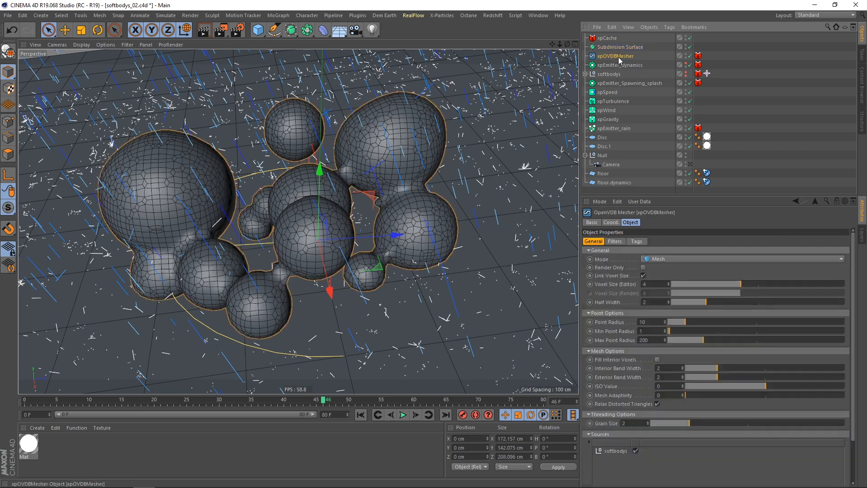
{"action": "left_click", "coordinate": [619, 243]}
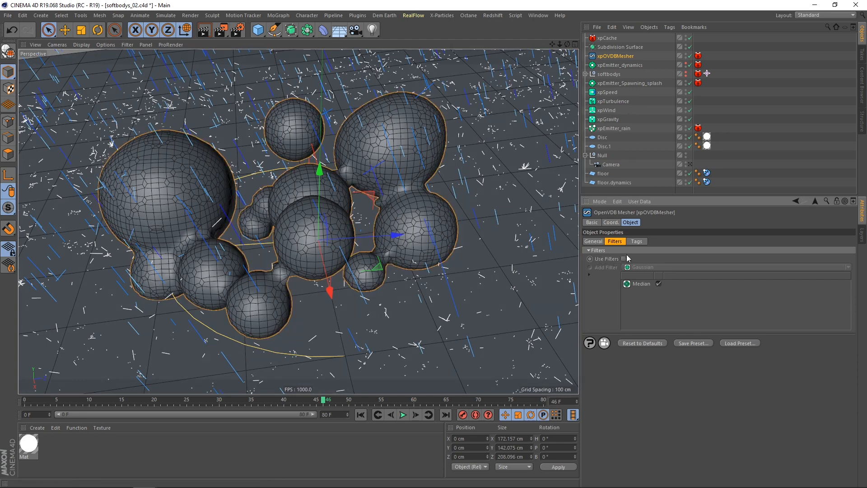
{"action": "left_click", "coordinate": [623, 259]}
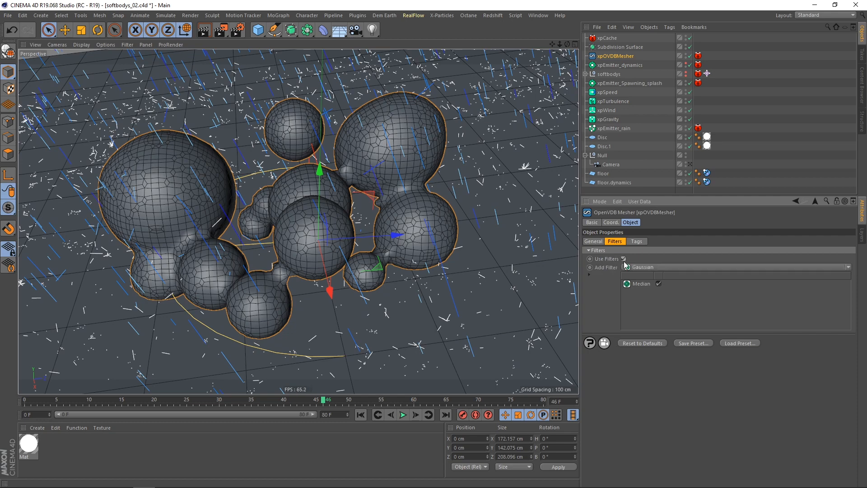
Delete the Subdivision Surface and reselect xpOVDBMesher to view its filters.
{"action": "left_click", "coordinate": [615, 48]}
{"action": "key", "text": "Delete"}
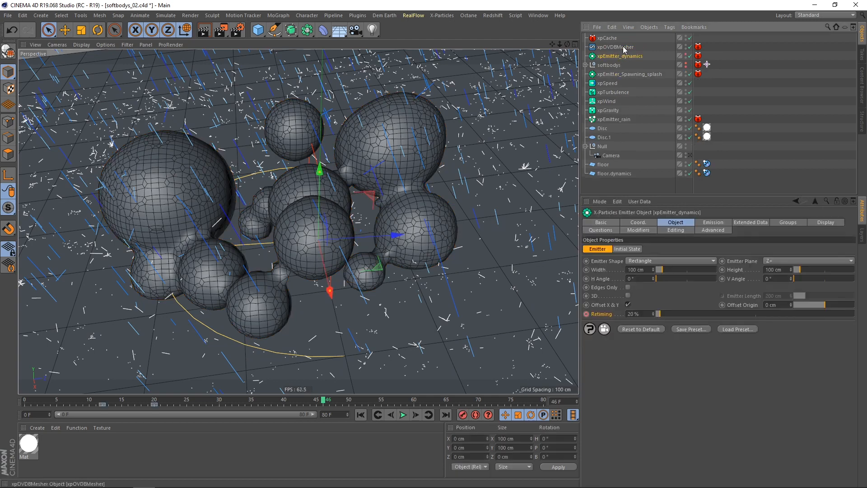
{"action": "left_click", "coordinate": [623, 48]}
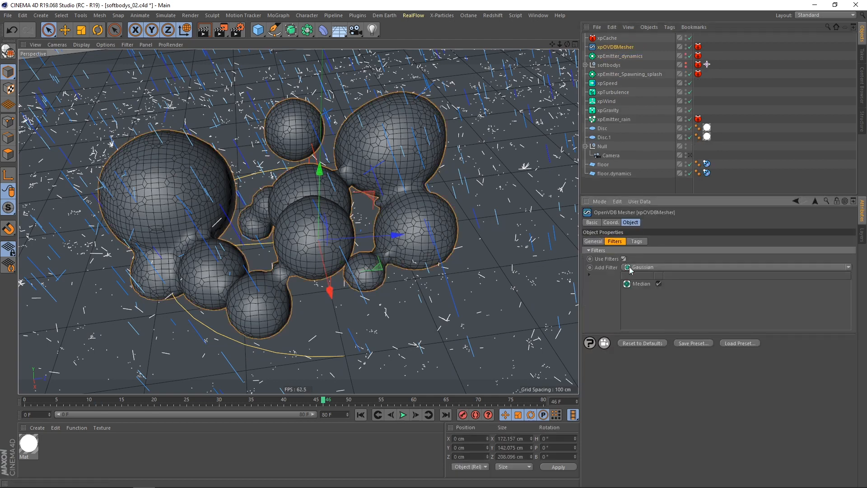
Remove the X-Particles cache tags from the mesher, the emitters and the softbodys group.
{"action": "left_click", "coordinate": [698, 56]}
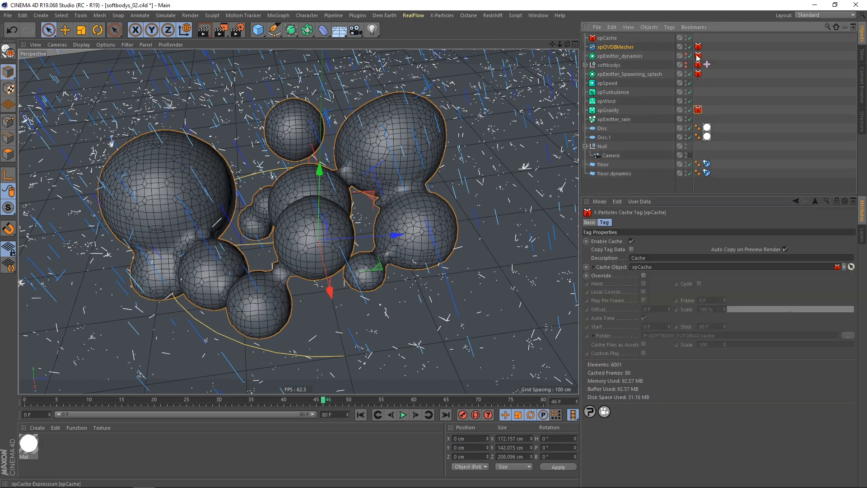
{"action": "key", "text": "Delete"}
{"action": "left_click", "coordinate": [700, 110]}
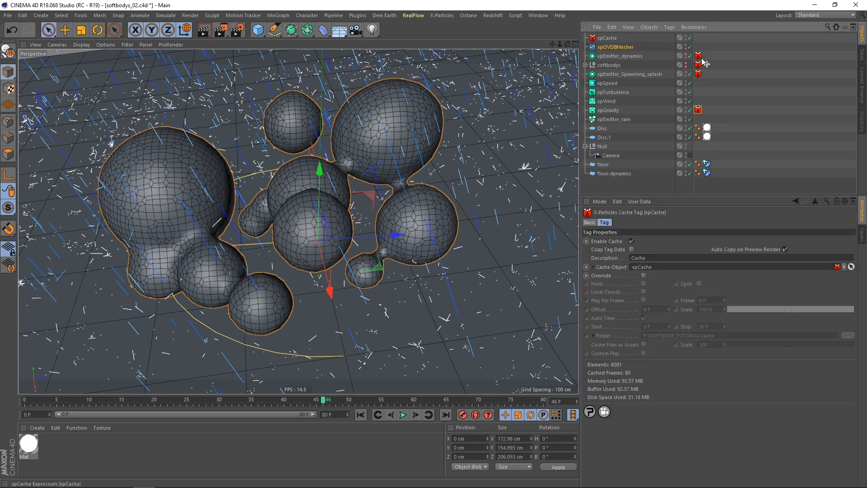
{"action": "left_click", "coordinate": [700, 57], "text": "shift"}
{"action": "key", "text": "Delete"}
Switch xpOVDBMesher's filters off and back on to compare the unfiltered and filtered mesh.
{"action": "left_click", "coordinate": [628, 48]}
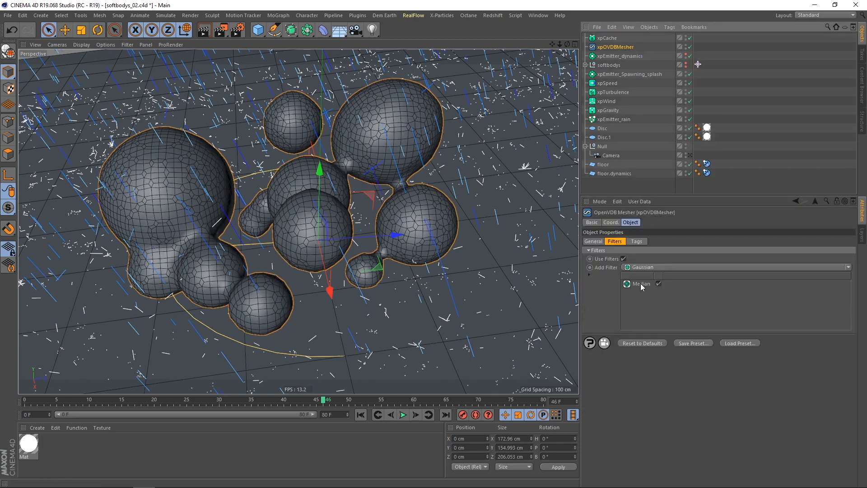
{"action": "left_click", "coordinate": [624, 259]}
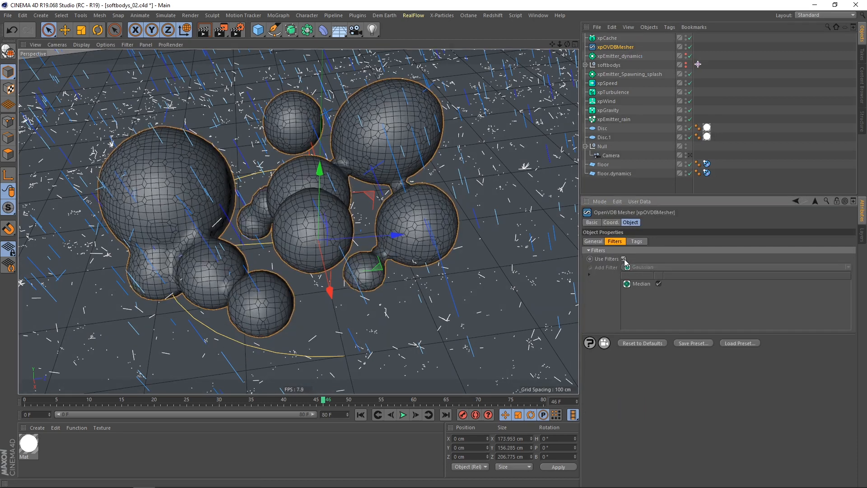
{"action": "left_click", "coordinate": [624, 259]}
Rebuild the external-file cache of xpCache and play the simulation, stopping at frame 31.
{"action": "left_click", "coordinate": [613, 39]}
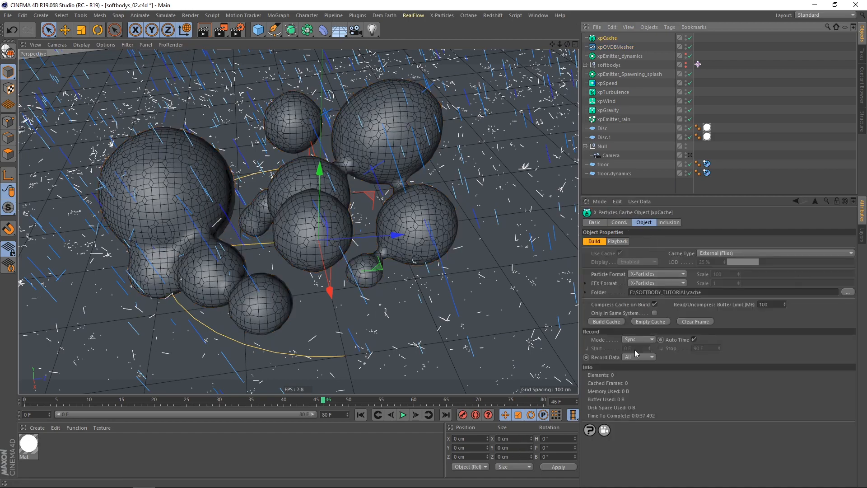
{"action": "left_click", "coordinate": [607, 322]}
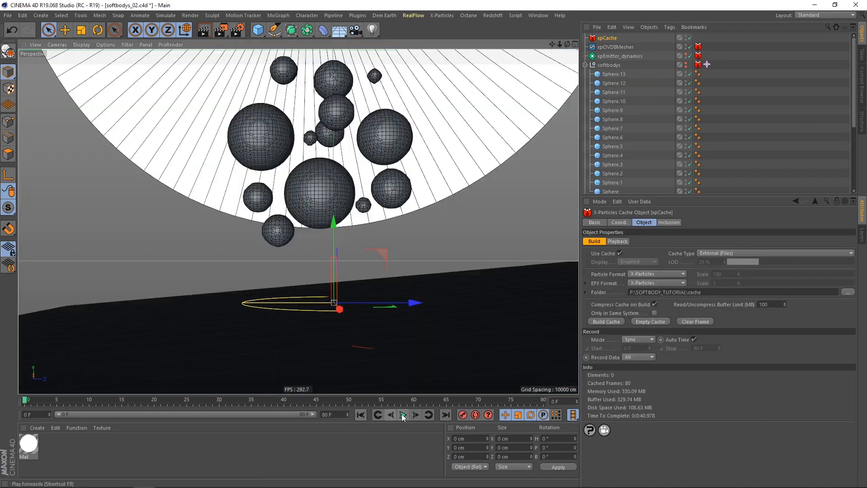
{"action": "left_click", "coordinate": [403, 416]}
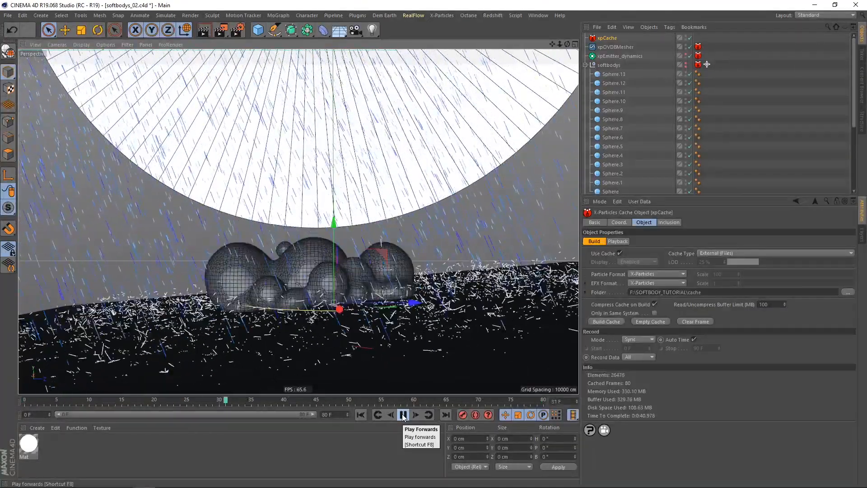
{"action": "left_click", "coordinate": [404, 415]}
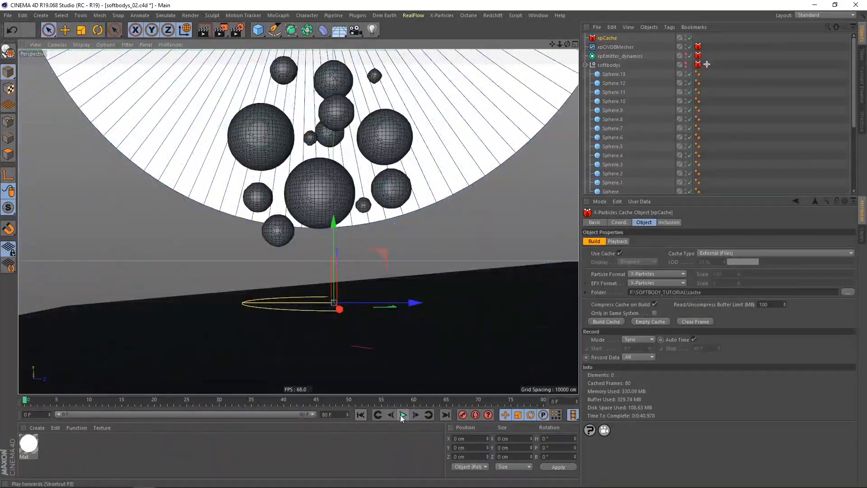
{"action": "left_click", "coordinate": [401, 415]}
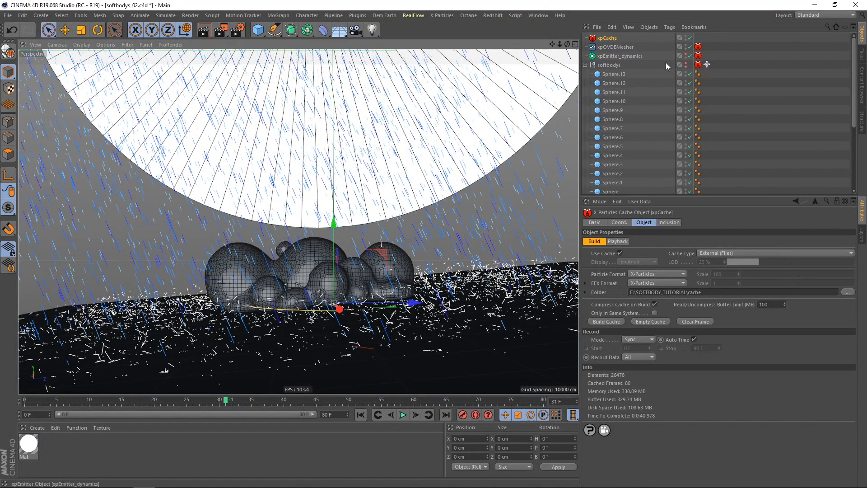
Review the Dynamics tag settings of softbodys, continue playback to frame 43 and examine the merged mesh closer.
{"action": "left_click", "coordinate": [707, 64]}
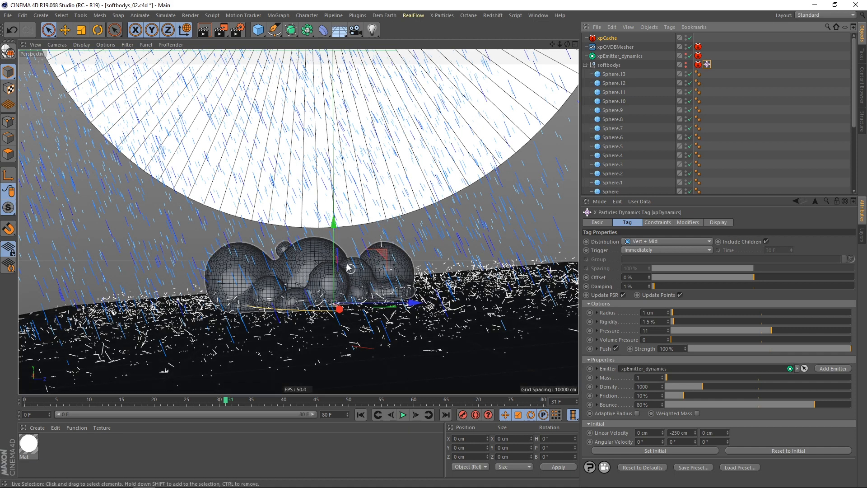
{"action": "left_click", "coordinate": [403, 415]}
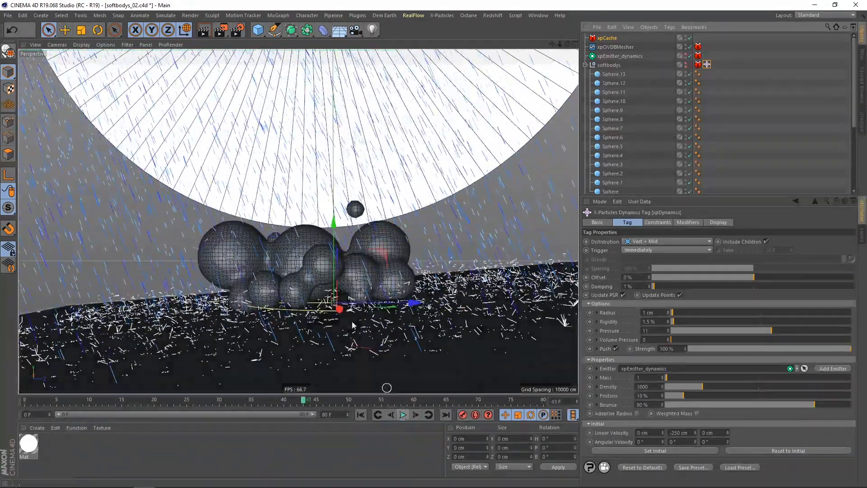
{"action": "left_click_drag", "start_coordinate": [316, 266], "coordinate": [296, 291], "text": "alt"}
{"action": "left_click_drag", "start_coordinate": [322, 272], "coordinate": [332, 252], "text": "alt"}
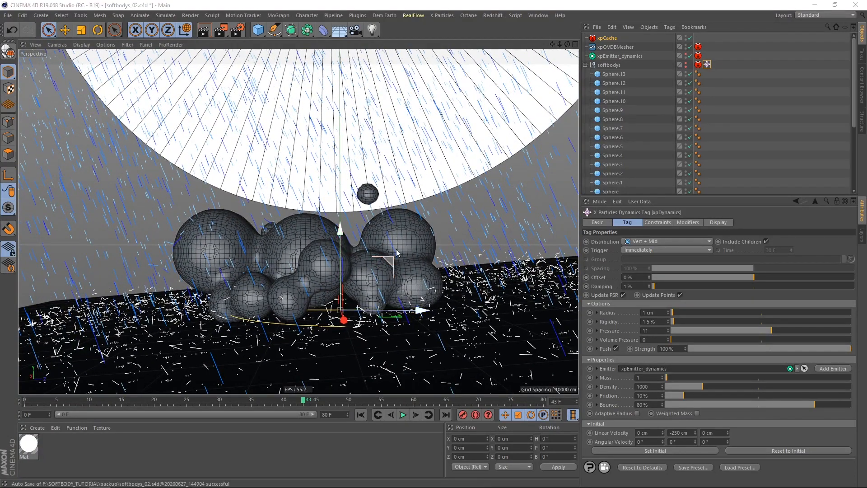
Dock the Octane Live Viewer beside the viewport, enlarge the viewing area, collapse the softbodys group and start the live render.
{"action": "left_click", "coordinate": [469, 15]}
{"action": "left_click", "coordinate": [484, 38]}
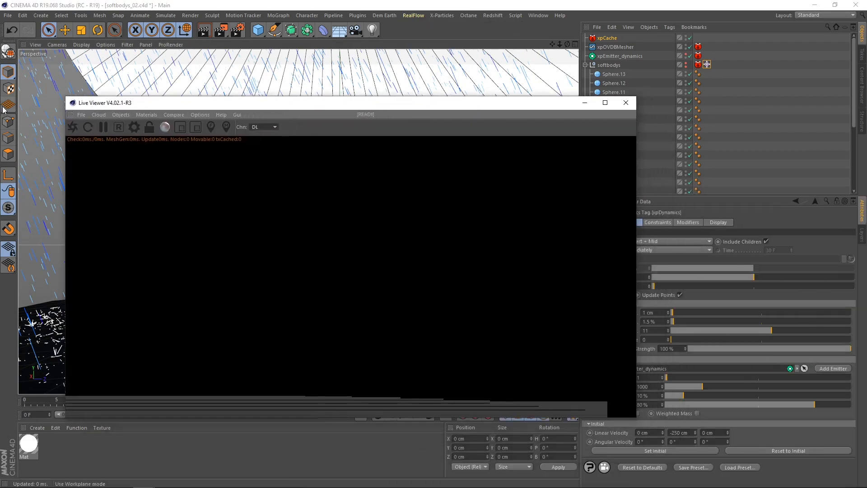
{"action": "left_click_drag", "start_coordinate": [70, 115], "coordinate": [553, 93]}
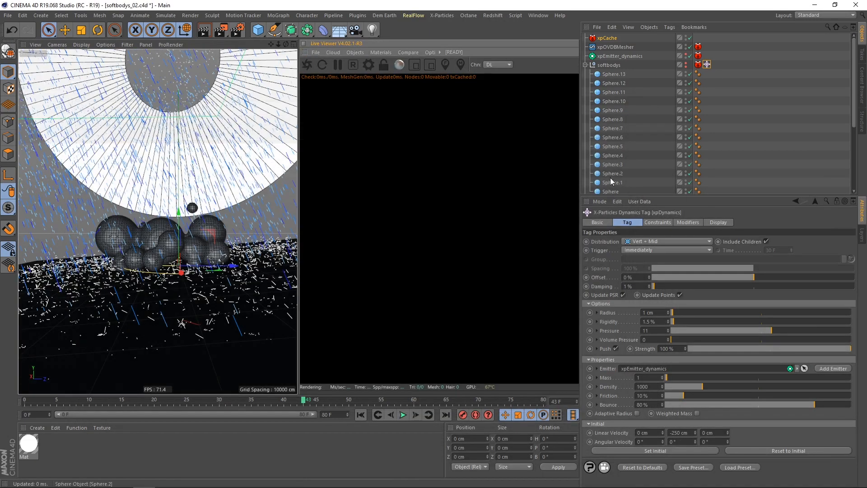
{"action": "left_click_drag", "start_coordinate": [581, 179], "coordinate": [667, 180]}
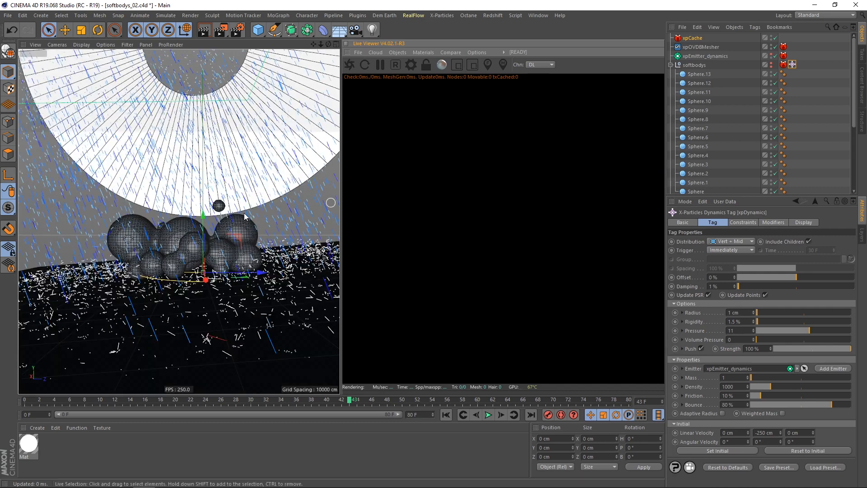
{"action": "left_click_drag", "start_coordinate": [341, 193], "coordinate": [327, 193]}
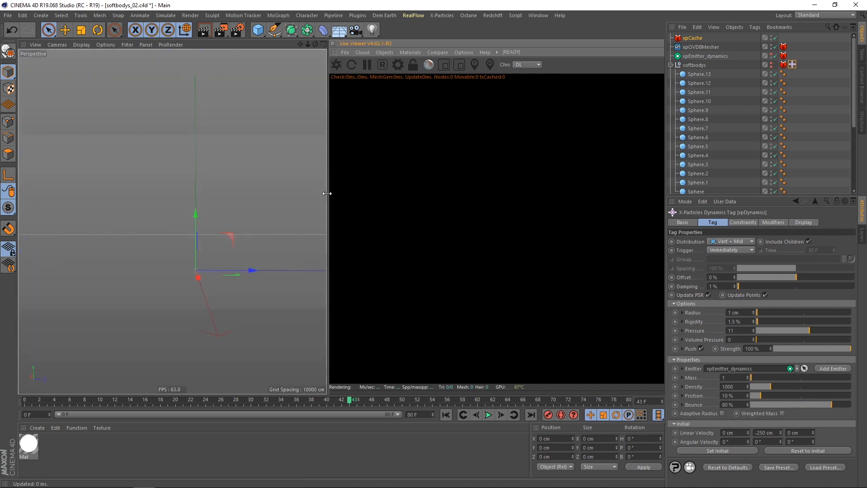
{"action": "left_click", "coordinate": [671, 65]}
{"action": "left_click", "coordinate": [336, 65]}
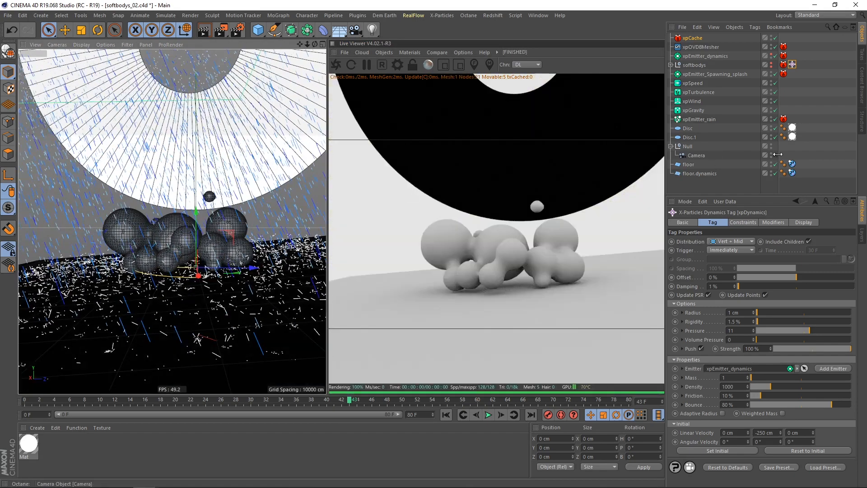
Look through the Camera and frame the merged spheres closely near floor level.
{"action": "left_click", "coordinate": [776, 155]}
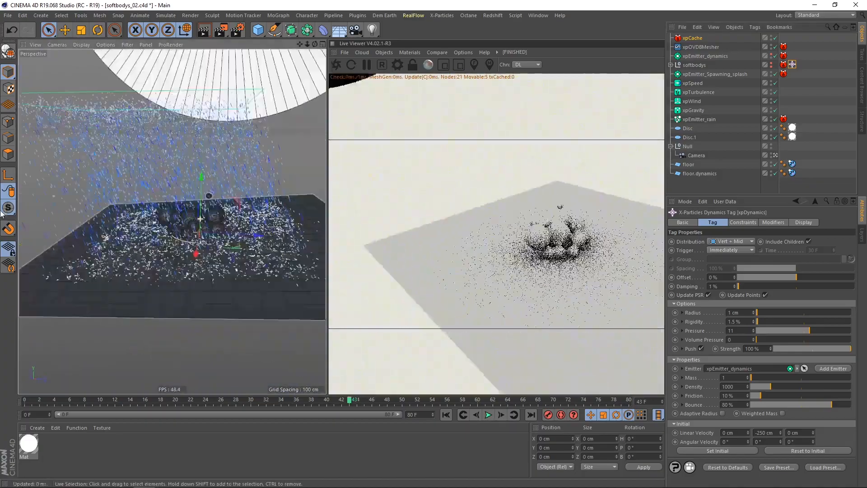
{"action": "left_click_drag", "start_coordinate": [2, 214], "coordinate": [29, 151], "text": "alt"}
{"action": "right_click_drag", "start_coordinate": [29, 253], "coordinate": [140, 289], "text": "alt"}
{"action": "left_click_drag", "start_coordinate": [140, 229], "coordinate": [194, 215], "text": "alt"}
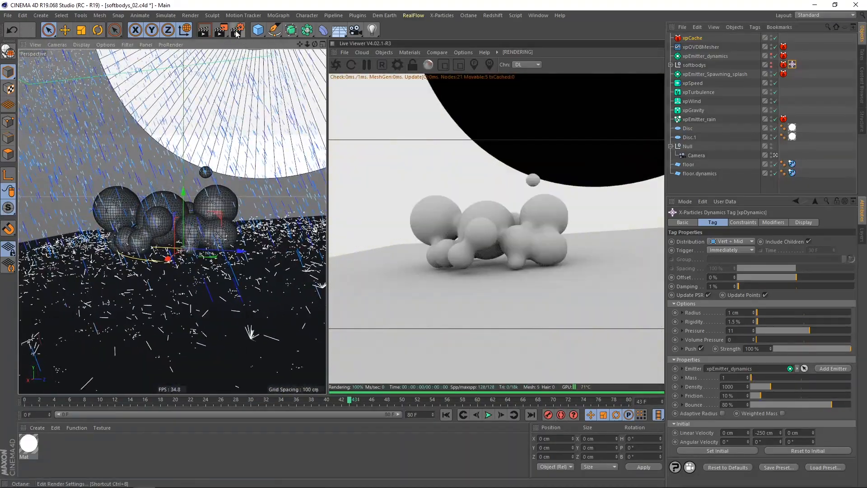
Set the render output size to 1080 x 1080 pixels and close the render settings.
{"action": "left_click", "coordinate": [236, 32]}
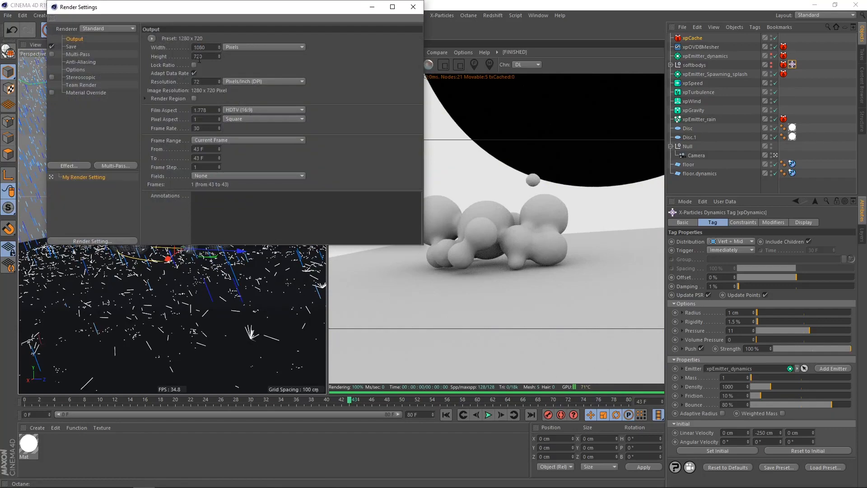
{"action": "type", "text": "1080"}
{"action": "key", "text": "Return"}
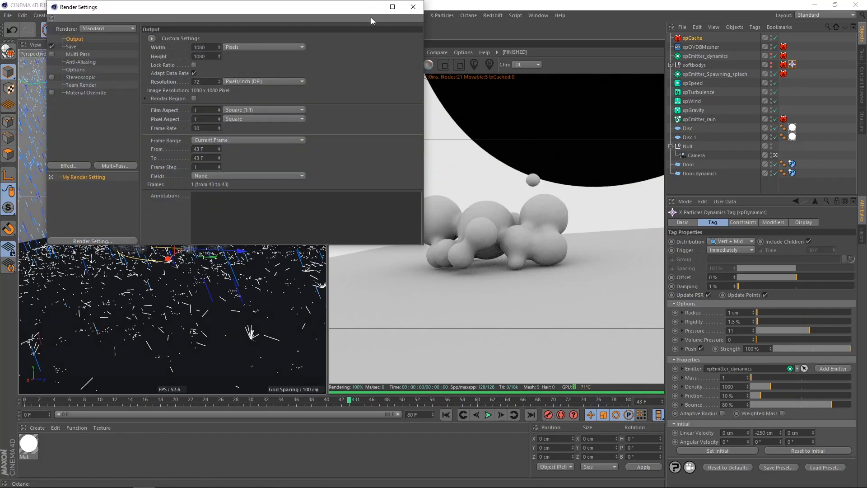
{"action": "left_click", "coordinate": [413, 7]}
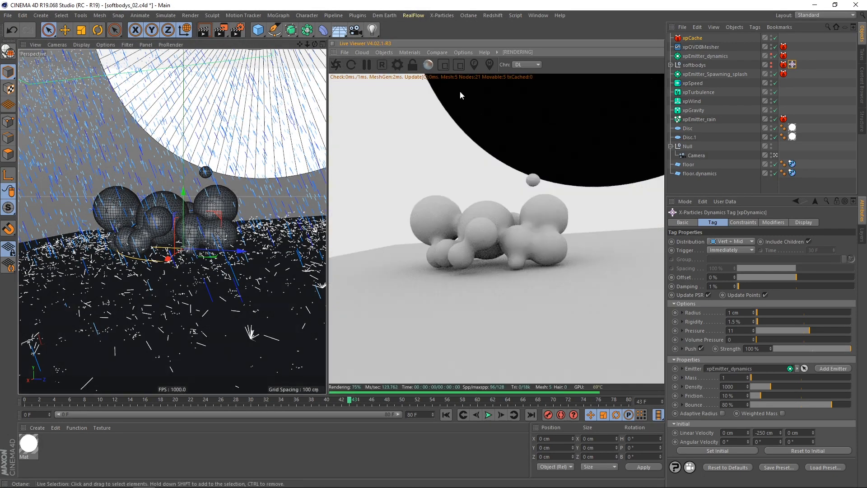
Lock the Live Viewer to the render resolution, scale its preview to 0.65 and fit the viewer's width to the image.
{"action": "left_click", "coordinate": [414, 66]}
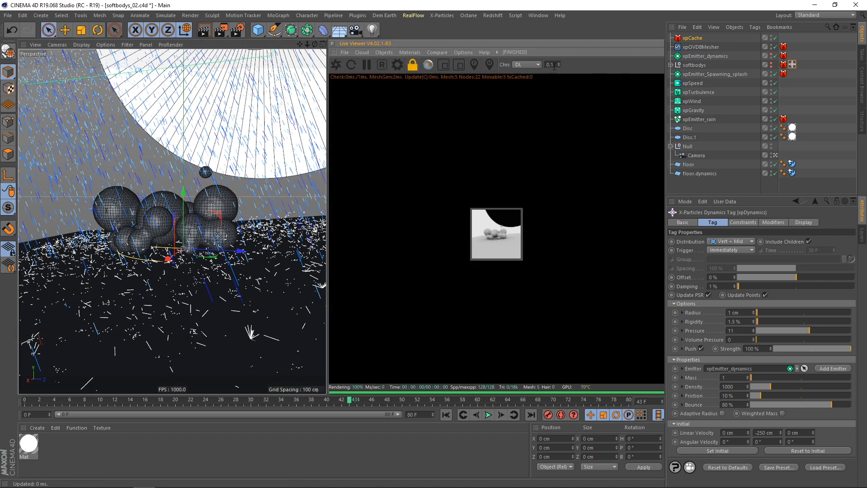
{"action": "type", "text": "5"}
{"action": "key", "text": "Return"}
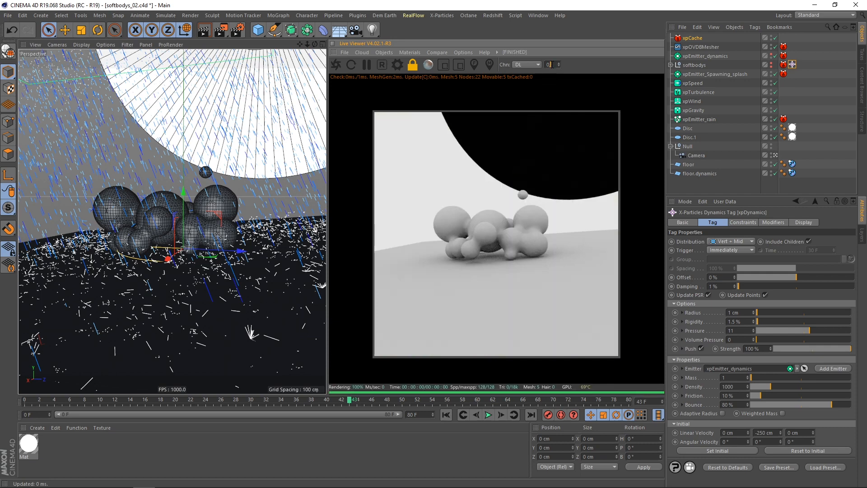
{"action": "type", "text": "6"}
{"action": "key", "text": "Return"}
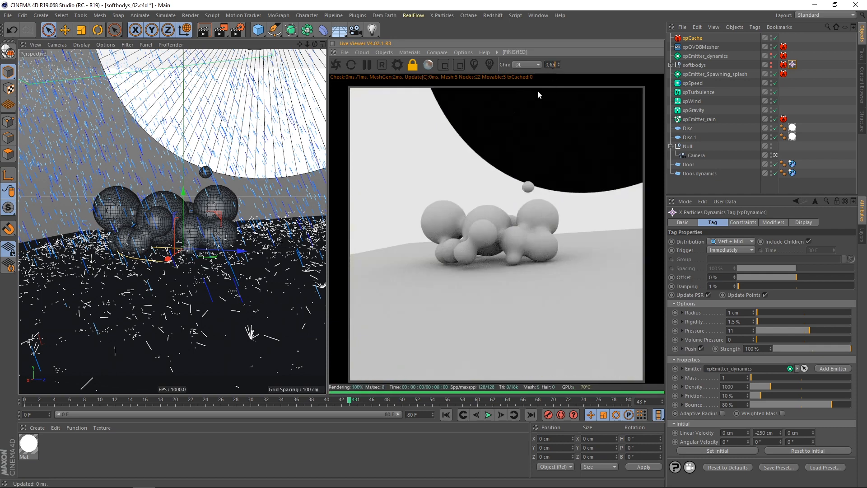
{"action": "type", "text": "5"}
{"action": "key", "text": "Return"}
{"action": "left_click_drag", "start_coordinate": [328, 188], "coordinate": [341, 188]}
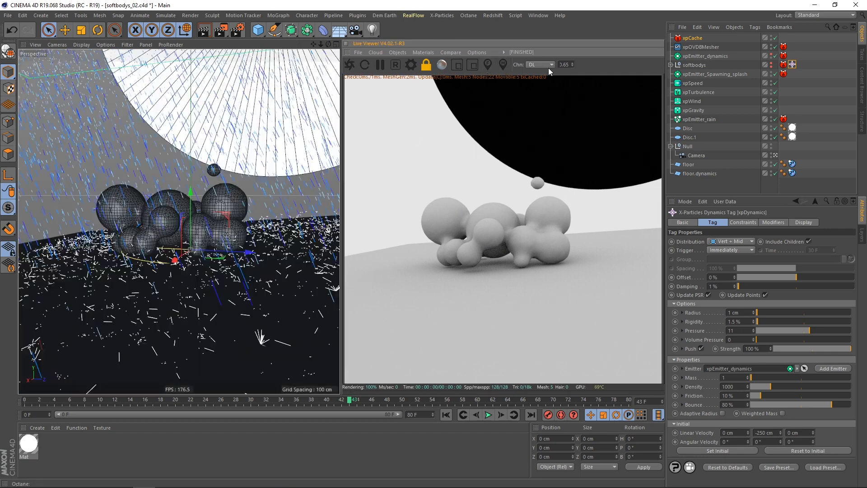
Switch the Octane kernel to path tracing and limit the max samples to 200.
{"action": "left_click", "coordinate": [546, 65]}
{"action": "left_click", "coordinate": [538, 92]}
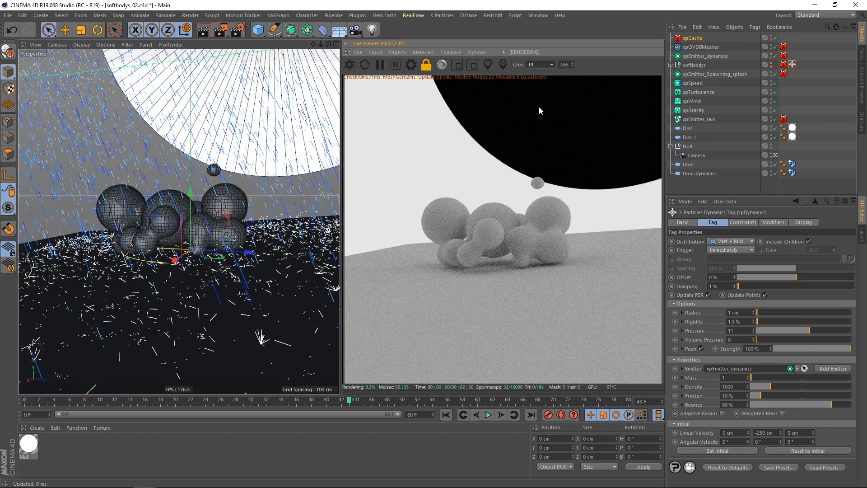
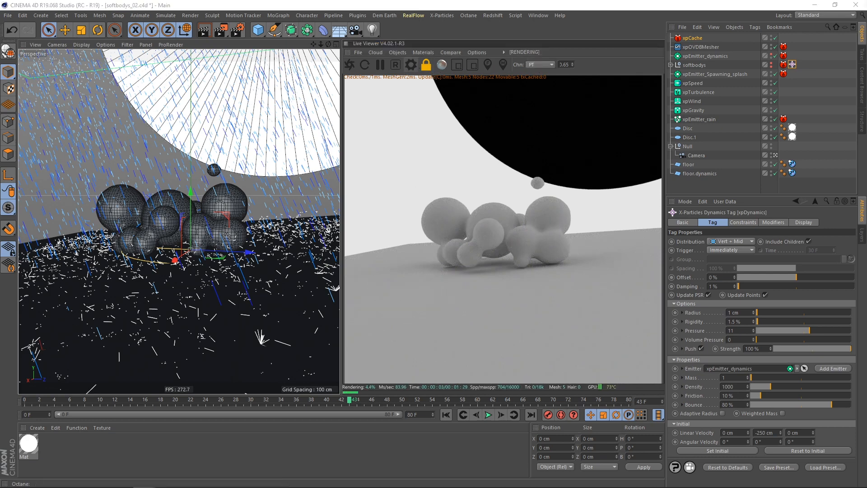
{"action": "left_click_drag", "start_coordinate": [866, 64], "coordinate": [483, 119]}
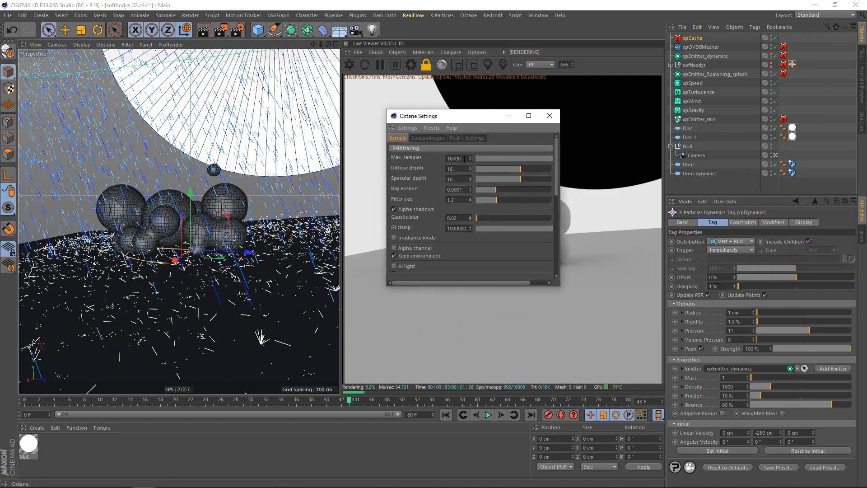
{"action": "key", "text": "Return"}
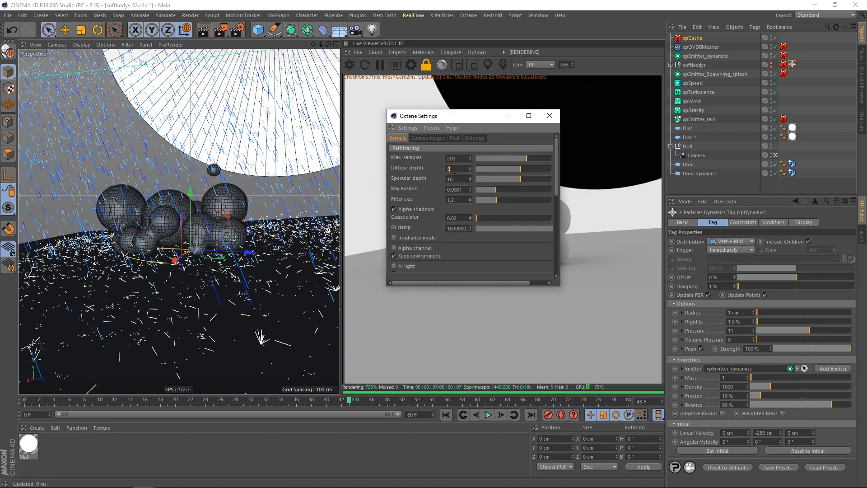
Set the path tracing diffuse depth and specular depth to 5 and the GI clamp to 1, and close the Octane settings.
{"action": "key", "text": "Return"}
{"action": "double_click", "coordinate": [454, 179]}
{"action": "type", "text": "5"}
{"action": "key", "text": "Return"}
{"action": "double_click", "coordinate": [461, 229]}
{"action": "type", "text": "1"}
{"action": "key", "text": "Return"}
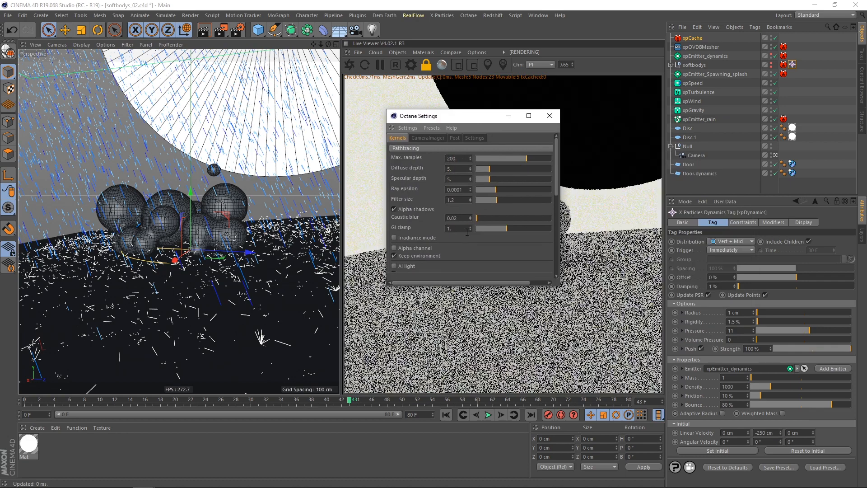
{"action": "left_click", "coordinate": [549, 116]}
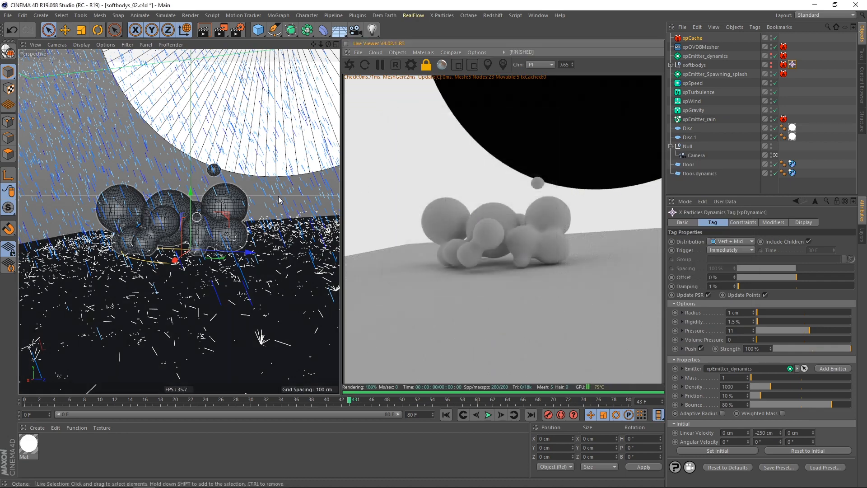
Set Octane's default environment colour to black, close the settings and move the camera slightly closer to the spheres.
{"action": "left_click", "coordinate": [411, 65]}
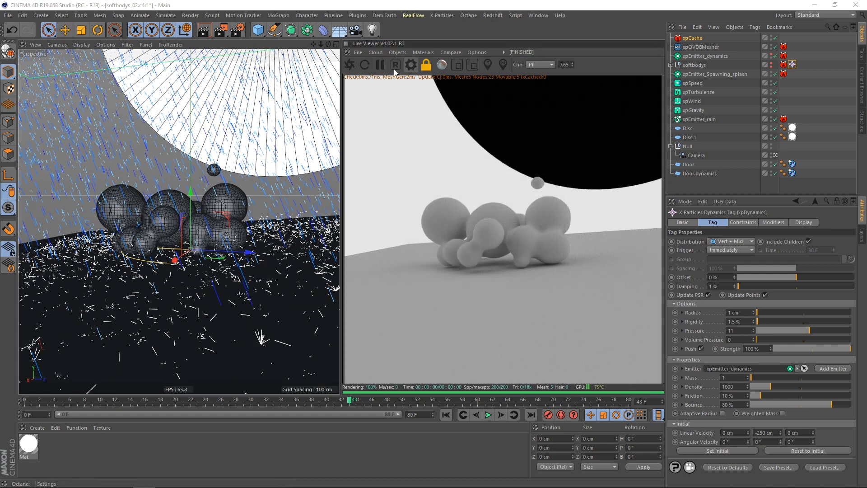
{"action": "left_click_drag", "start_coordinate": [788, 65], "coordinate": [280, 77]}
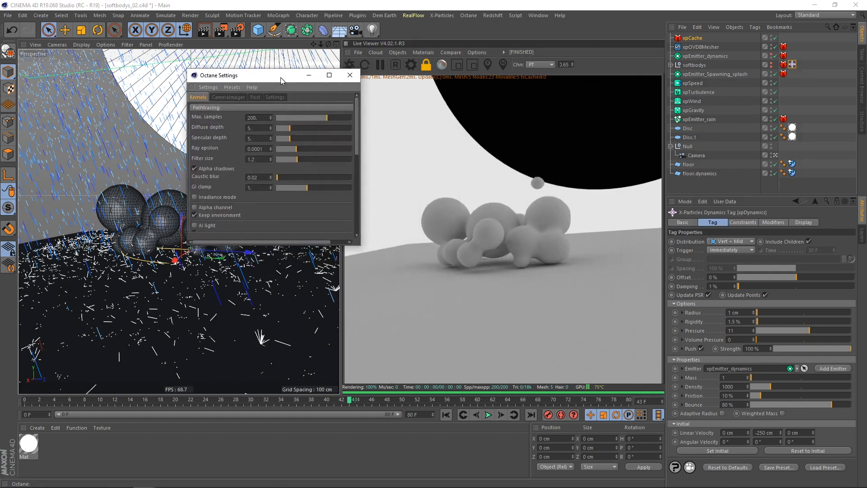
{"action": "left_click", "coordinate": [275, 97]}
{"action": "left_click", "coordinate": [296, 109]}
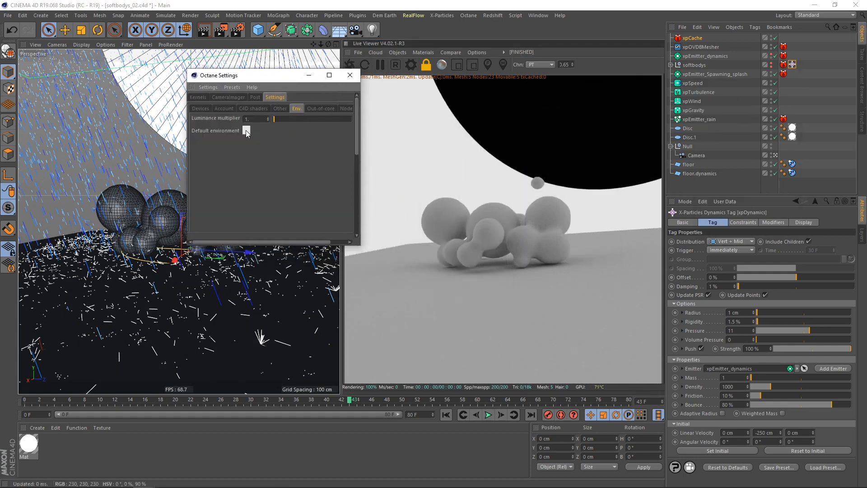
{"action": "left_click", "coordinate": [246, 130]}
{"action": "left_click", "coordinate": [227, 149]}
{"action": "left_click", "coordinate": [227, 162]}
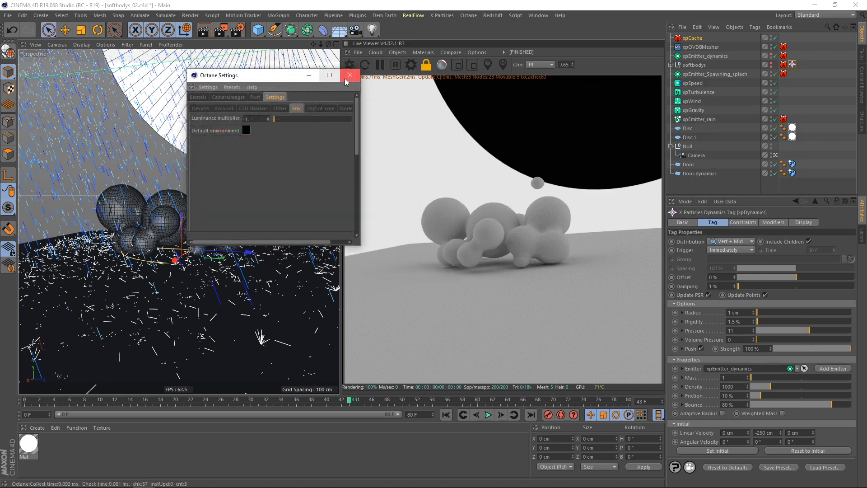
{"action": "left_click", "coordinate": [352, 75]}
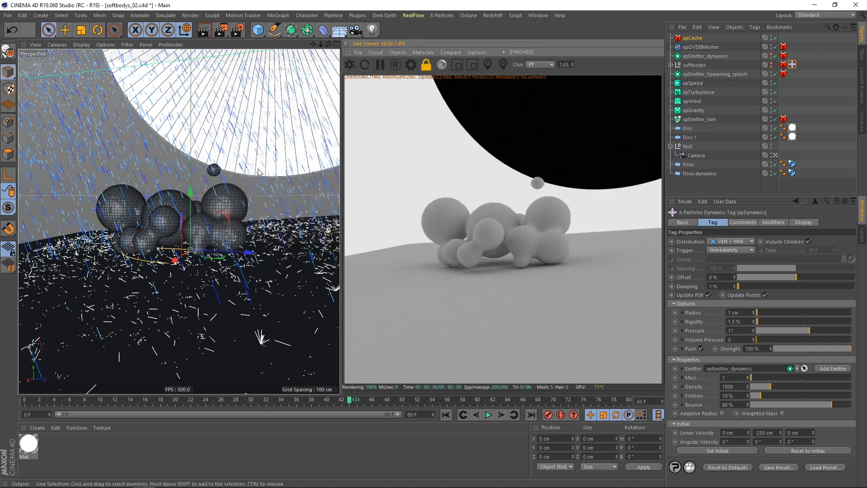
{"action": "scroll", "coordinate": [248, 191], "scroll_direction": "up", "scroll_amount": 2}
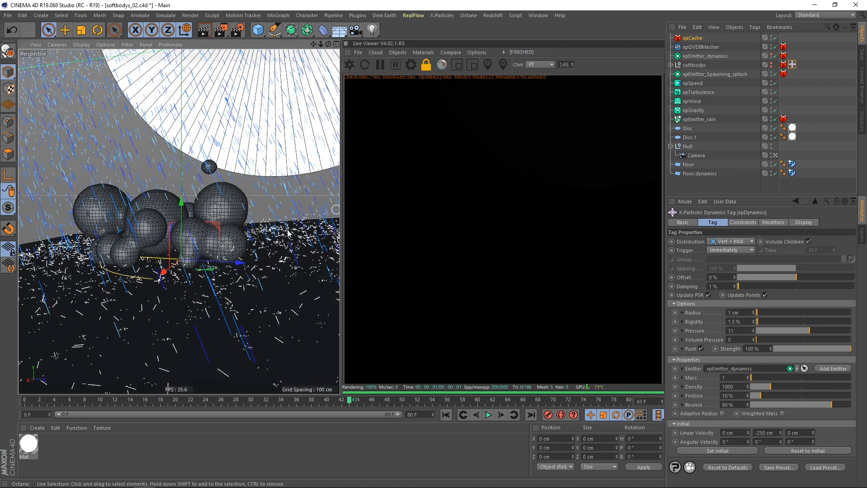
Create an Octane Diffuse material and delete the old material Mat.
{"action": "left_click", "coordinate": [422, 53]}
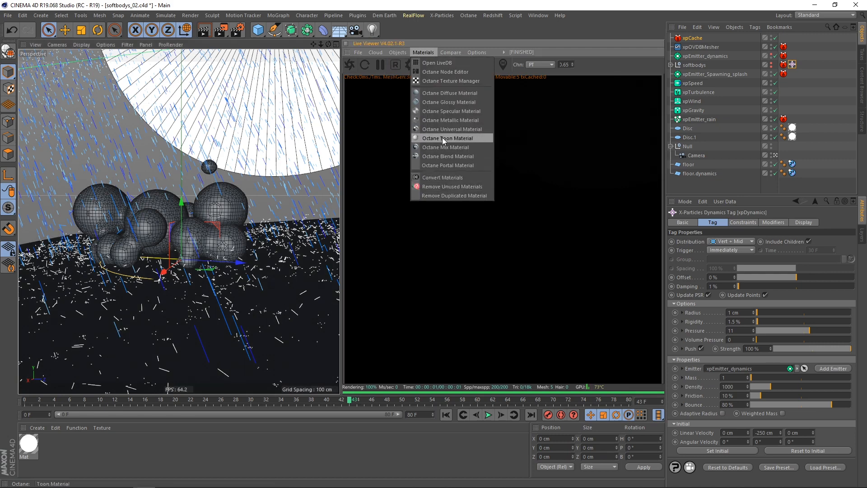
{"action": "left_click", "coordinate": [445, 94]}
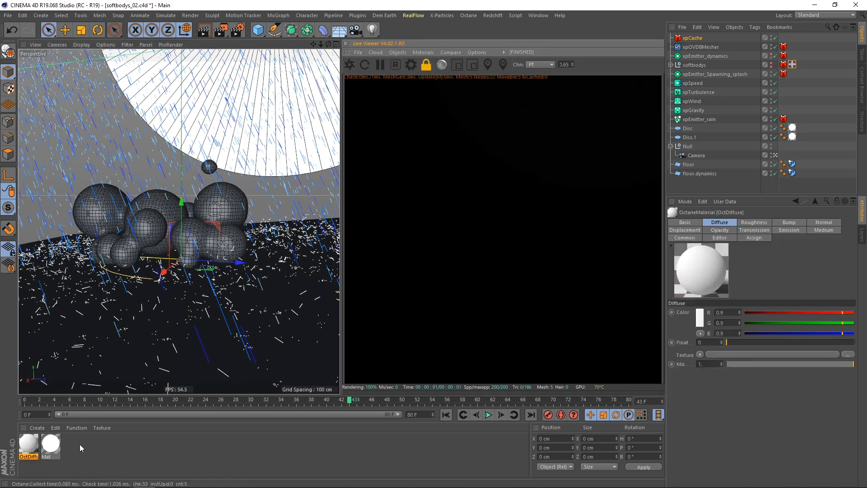
{"action": "left_click", "coordinate": [50, 447]}
{"action": "key", "text": "Delete"}
Give the new Octane material a blackbody emission with surface brightness enabled and close the Material Editor.
{"action": "left_click", "coordinate": [30, 446]}
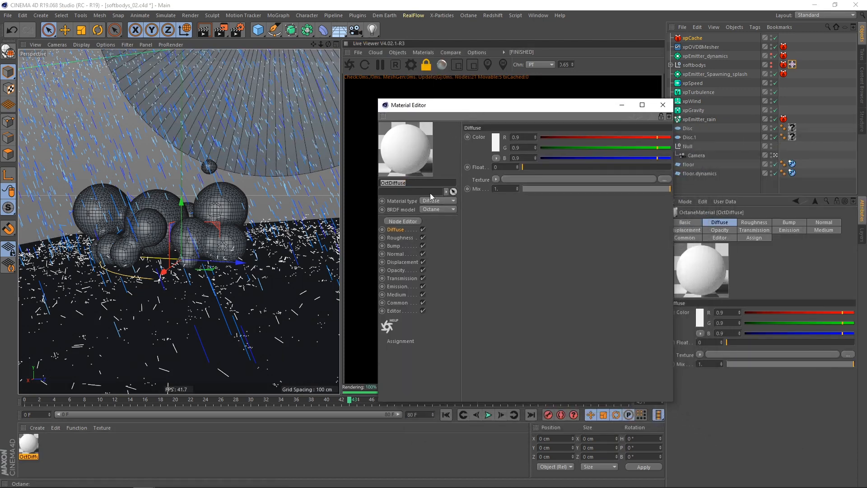
{"action": "left_click", "coordinate": [398, 287]}
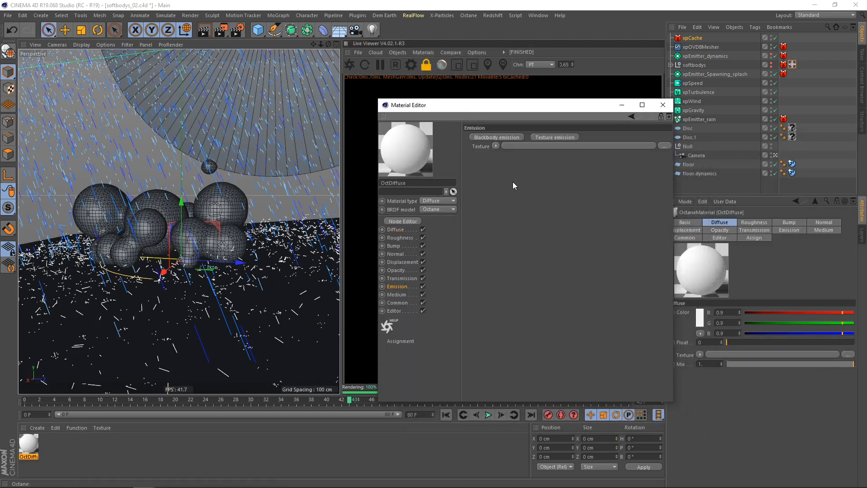
{"action": "left_click", "coordinate": [515, 138]}
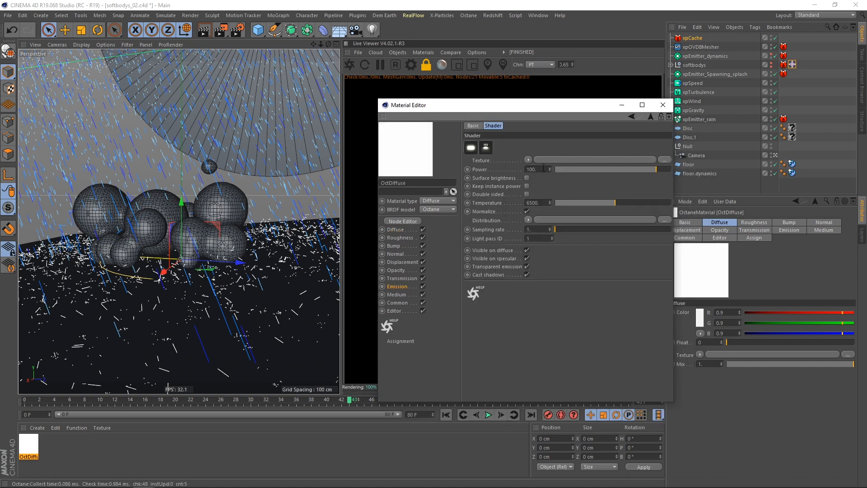
{"action": "left_click", "coordinate": [526, 178]}
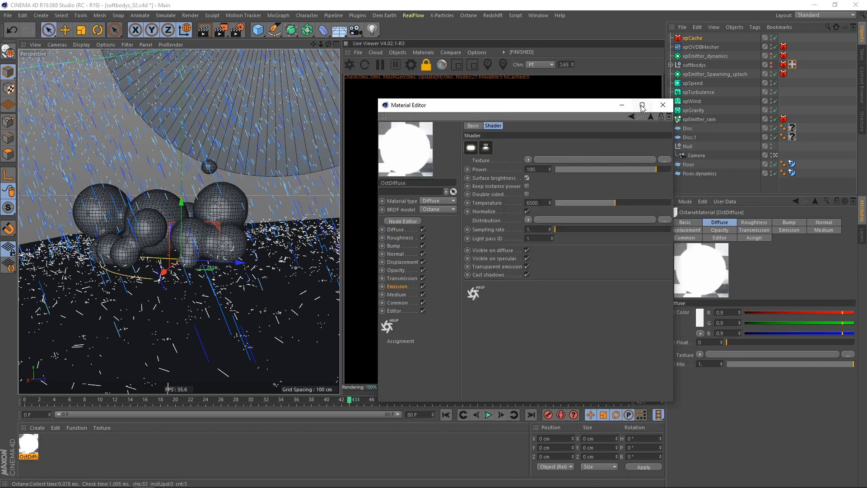
{"action": "left_click", "coordinate": [663, 105]}
Apply the emissive material to Disc and Disc.1 and remove their leftover tags from the deleted material.
{"action": "left_click_drag", "start_coordinate": [153, 410], "coordinate": [696, 133]}
{"action": "left_click", "coordinate": [792, 129]}
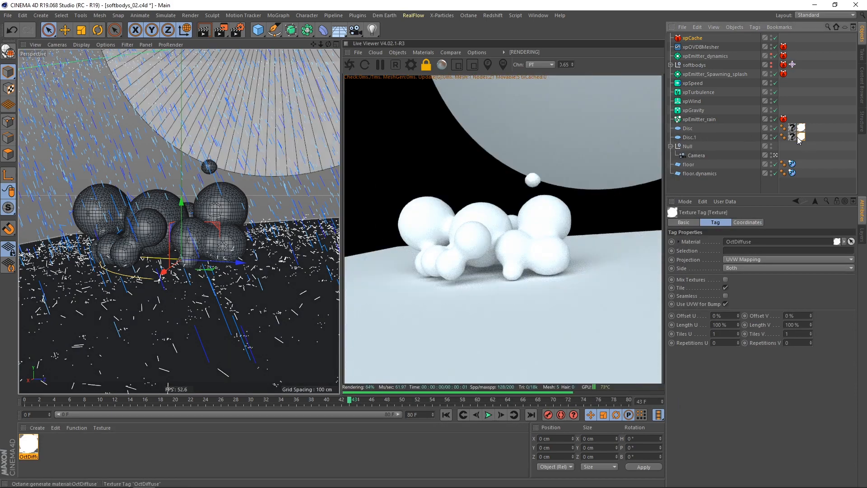
{"action": "key", "text": "Delete"}
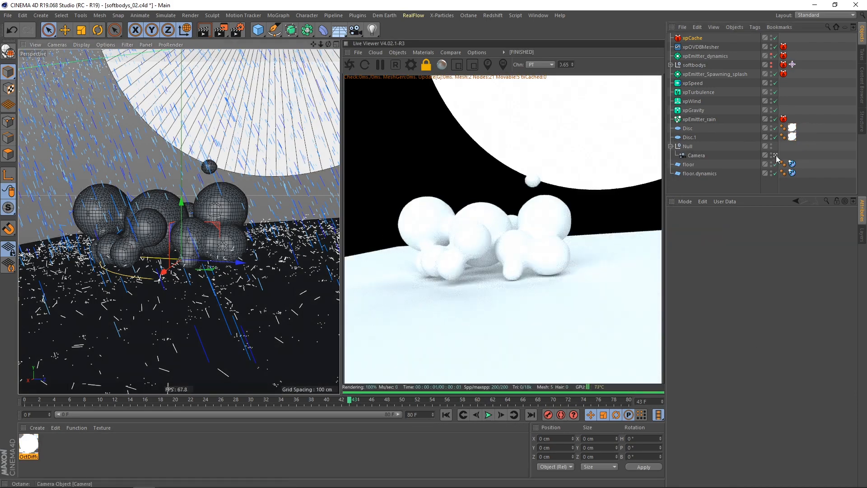
Add an Octane camera tag to the Camera.
{"action": "scroll", "coordinate": [219, 189], "scroll_direction": "down", "scroll_amount": 10}
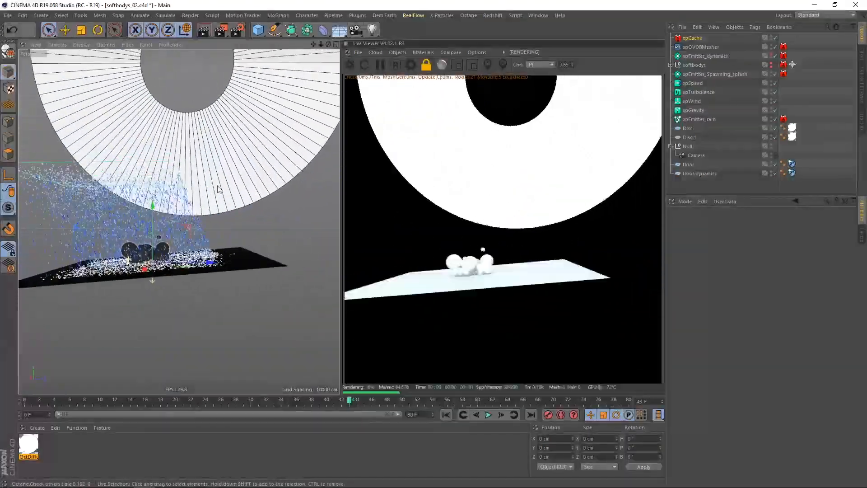
{"action": "left_click_drag", "start_coordinate": [218, 189], "coordinate": [307, 228], "text": "alt"}
{"action": "left_click", "coordinate": [775, 156]}
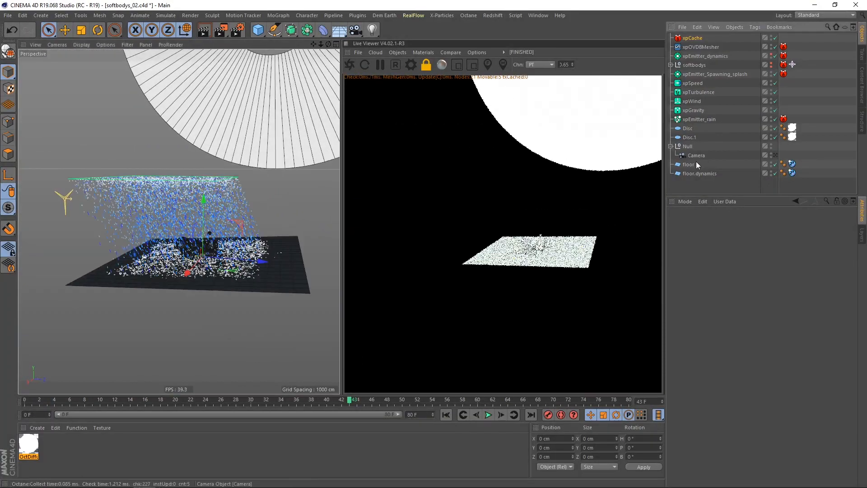
{"action": "right_click", "coordinate": [698, 156]}
{"action": "mouse_move", "coordinate": [732, 108]}
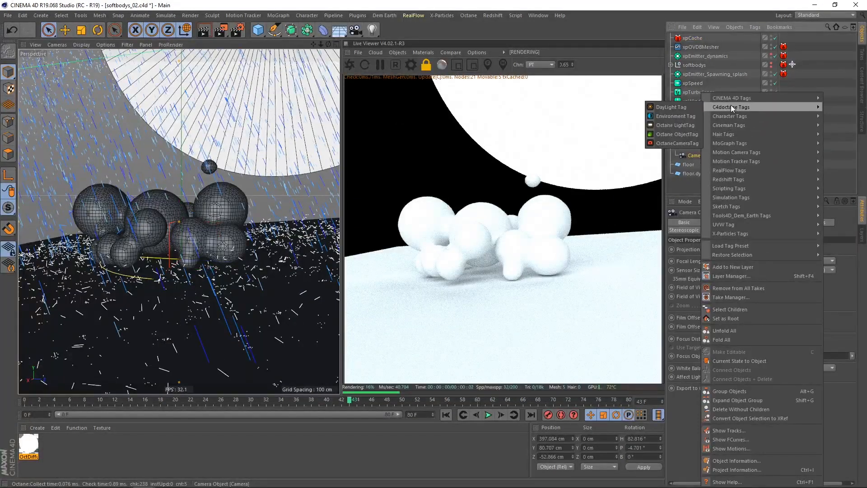
{"action": "left_click", "coordinate": [676, 143]}
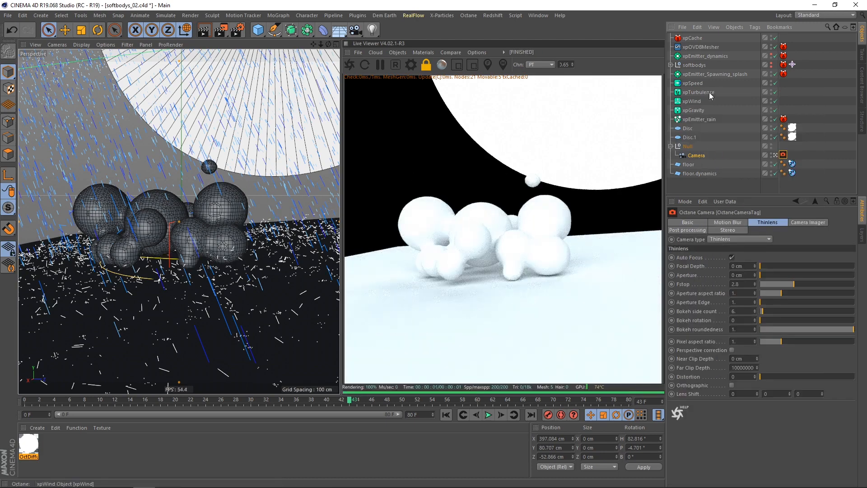
Add an Octane object tag to Disc, disable its camera visibility and copy the tag to Disc.1.
{"action": "right_click", "coordinate": [687, 133]}
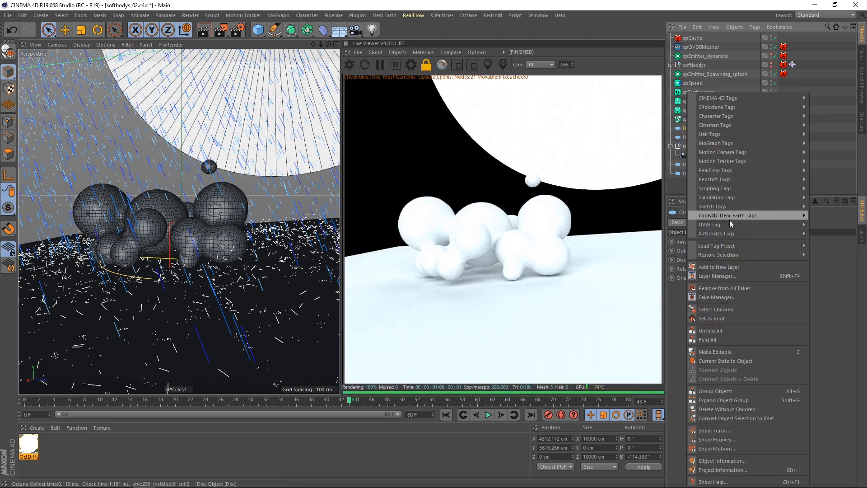
{"action": "mouse_move", "coordinate": [722, 234]}
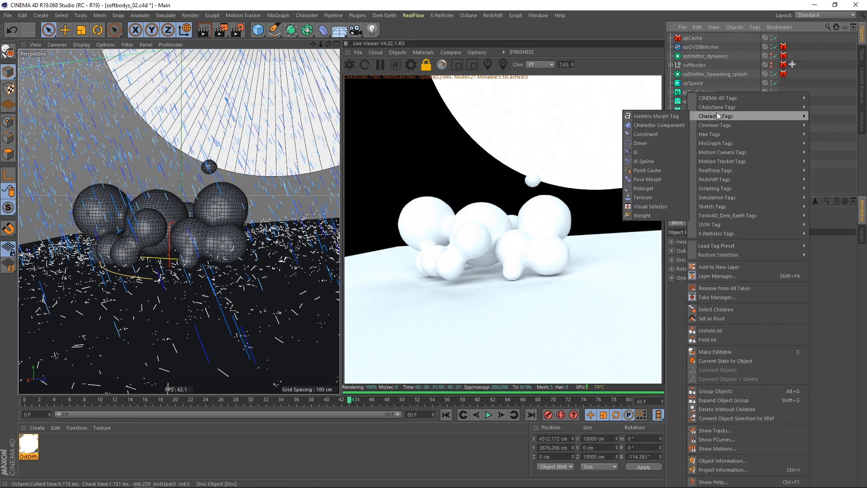
{"action": "mouse_move", "coordinate": [717, 107]}
{"action": "left_click", "coordinate": [836, 135]}
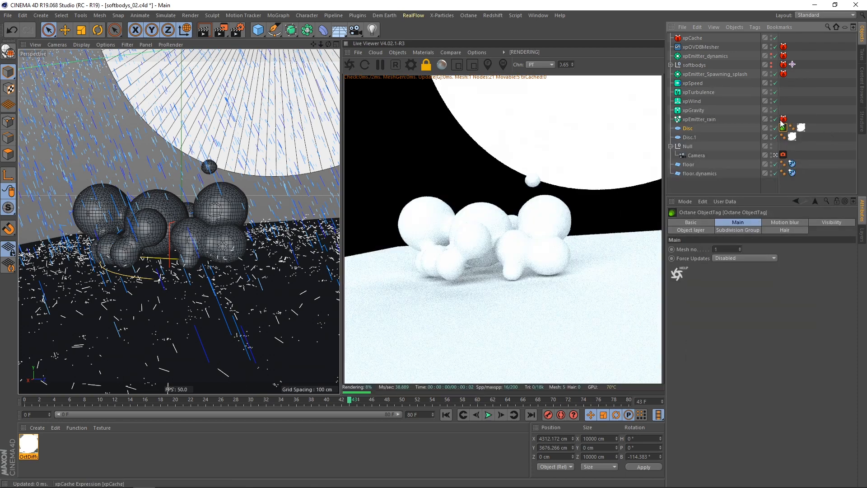
{"action": "left_click", "coordinate": [826, 223]}
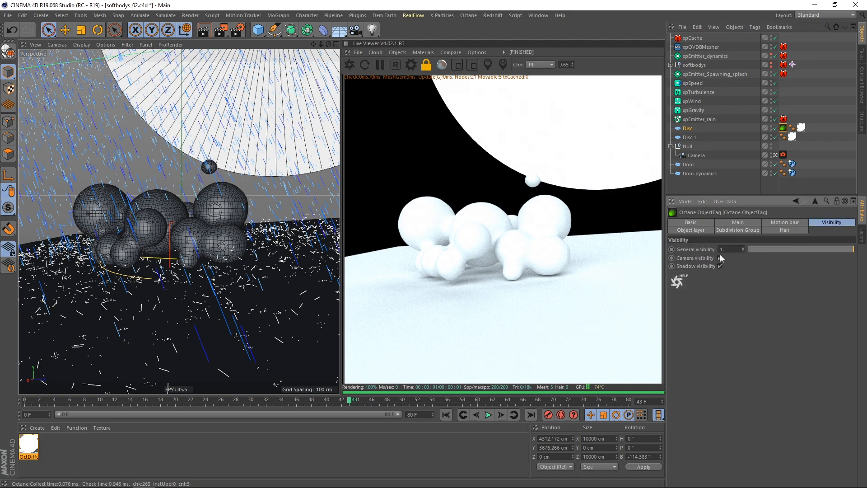
{"action": "left_click", "coordinate": [720, 258]}
{"action": "left_click_drag", "start_coordinate": [783, 128], "coordinate": [802, 137]}
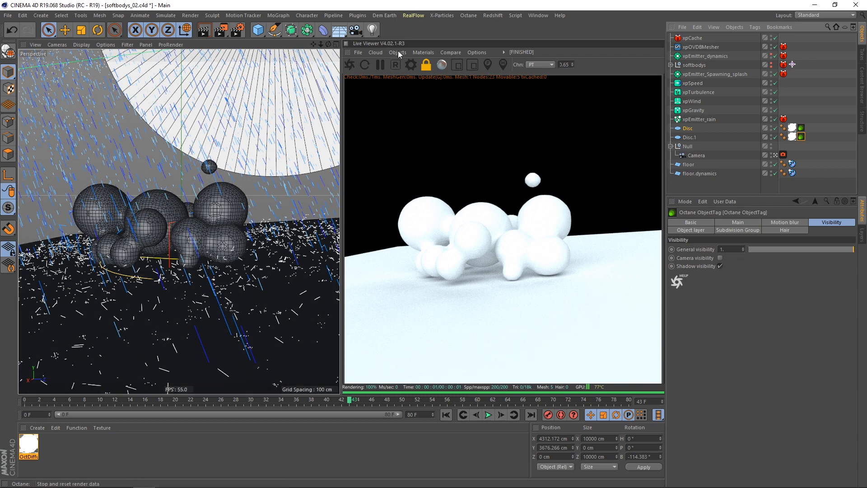
Create a second Octane Diffuse material and apply it to the floor.
{"action": "left_click", "coordinate": [423, 52]}
{"action": "left_click", "coordinate": [437, 93]}
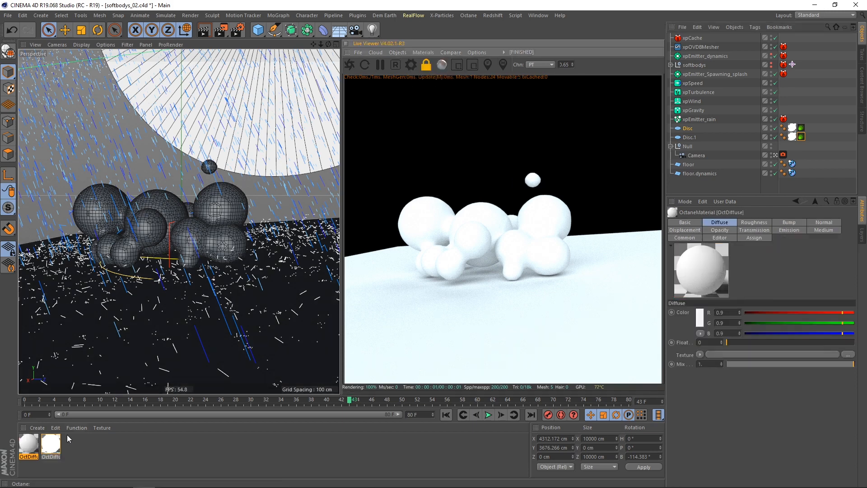
{"action": "left_click_drag", "start_coordinate": [30, 447], "coordinate": [375, 316]}
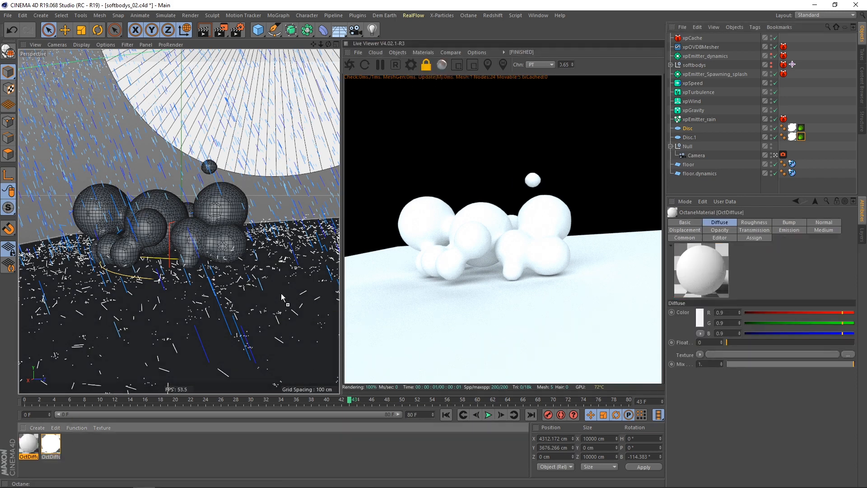
{"action": "left_click_drag", "start_coordinate": [281, 294], "coordinate": [281, 294]}
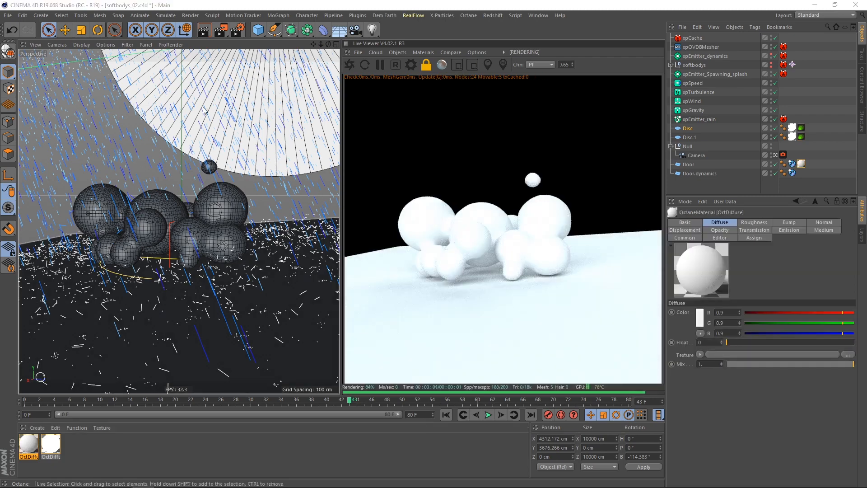
Change the floor's Octane material type to Glossy.
{"action": "double_click", "coordinate": [801, 163]}
{"action": "left_click_drag", "start_coordinate": [725, 134], "coordinate": [316, 87]}
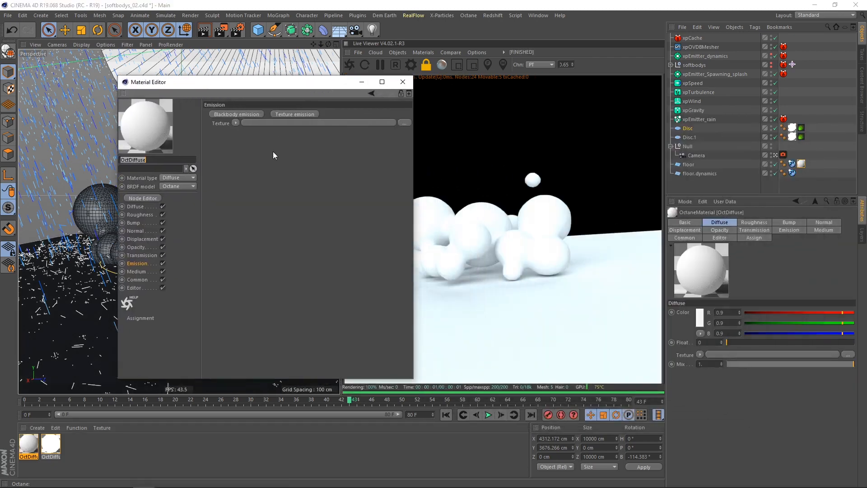
{"action": "left_click", "coordinate": [168, 178]}
{"action": "left_click", "coordinate": [169, 194]}
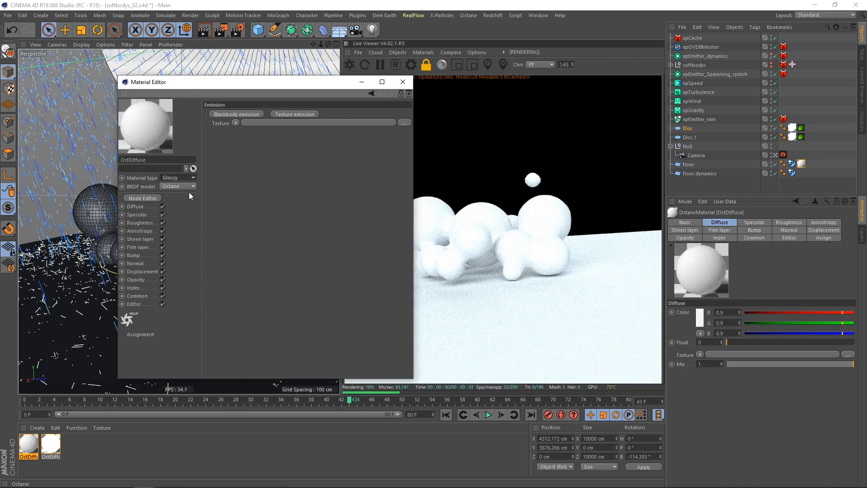
Darken the floor material's diffuse colour to near black, with RGB values of about 0.00854.
{"action": "left_click", "coordinate": [136, 207]}
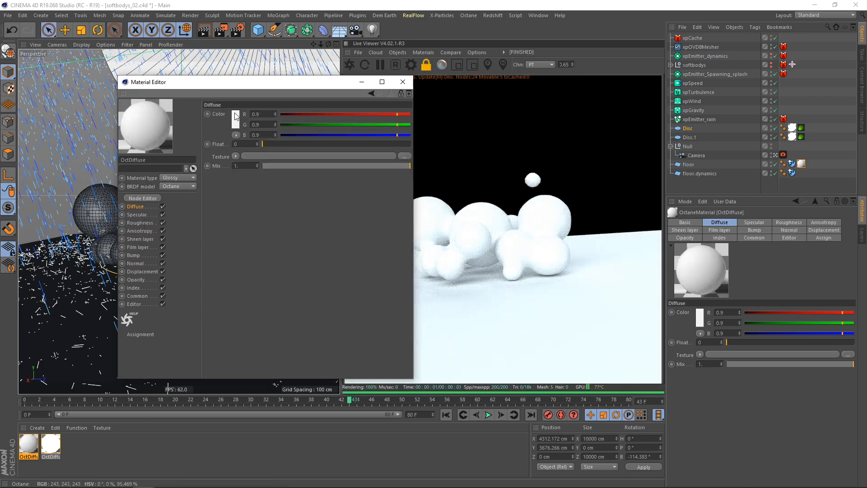
{"action": "left_click", "coordinate": [236, 117]}
{"action": "left_click_drag", "start_coordinate": [212, 132], "coordinate": [209, 132]}
{"action": "left_click", "coordinate": [216, 146]}
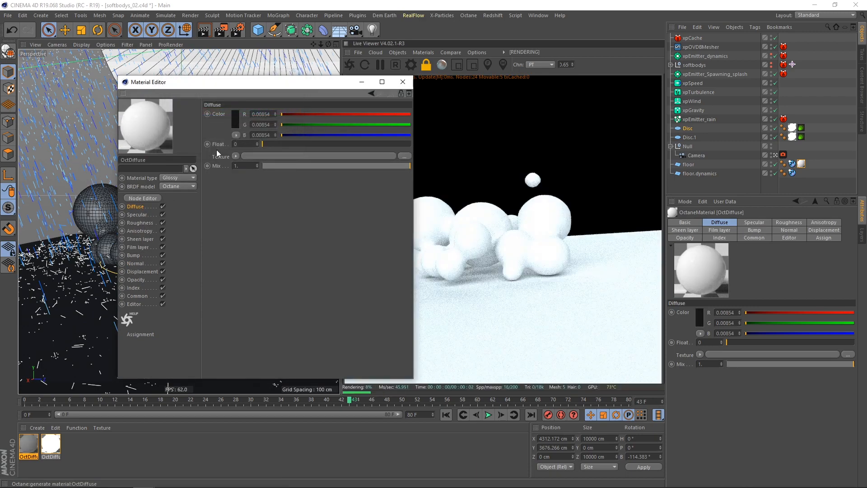
{"action": "left_click", "coordinate": [394, 85]}
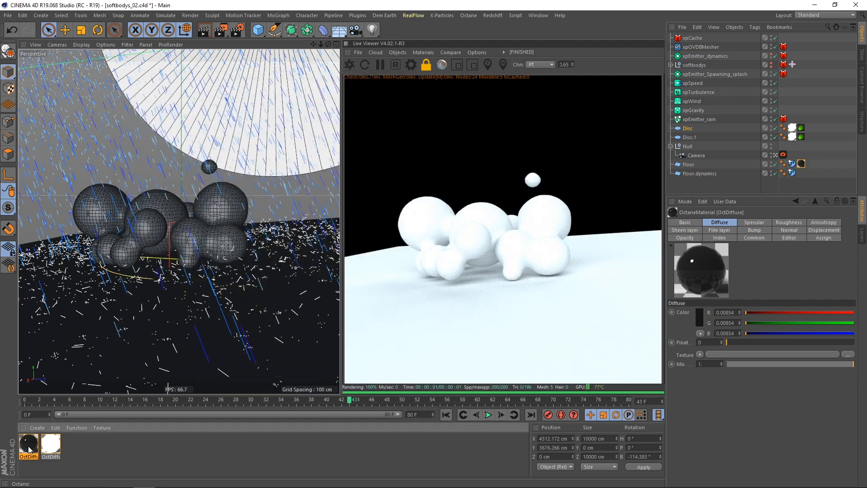
Hide floor.dynamics in the render and leave the floor with a single tag of the dark glossy material.
{"action": "left_click_drag", "start_coordinate": [29, 448], "coordinate": [429, 264]}
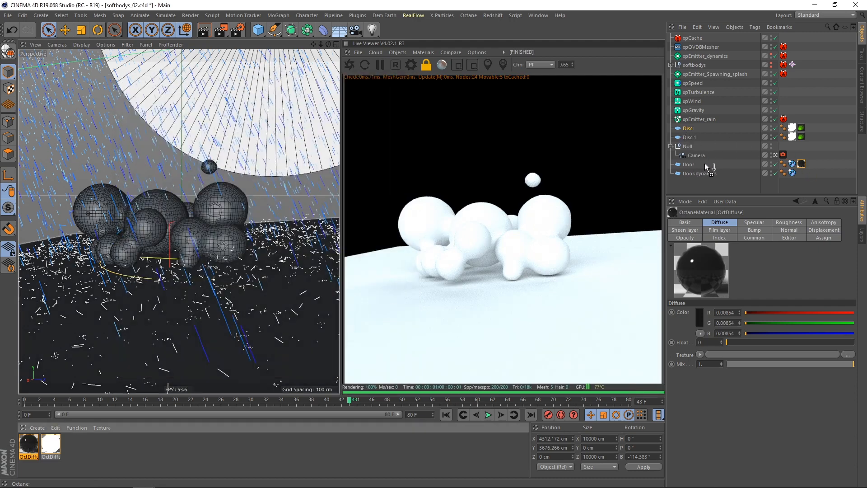
{"action": "left_click_drag", "start_coordinate": [694, 167], "coordinate": [807, 169]}
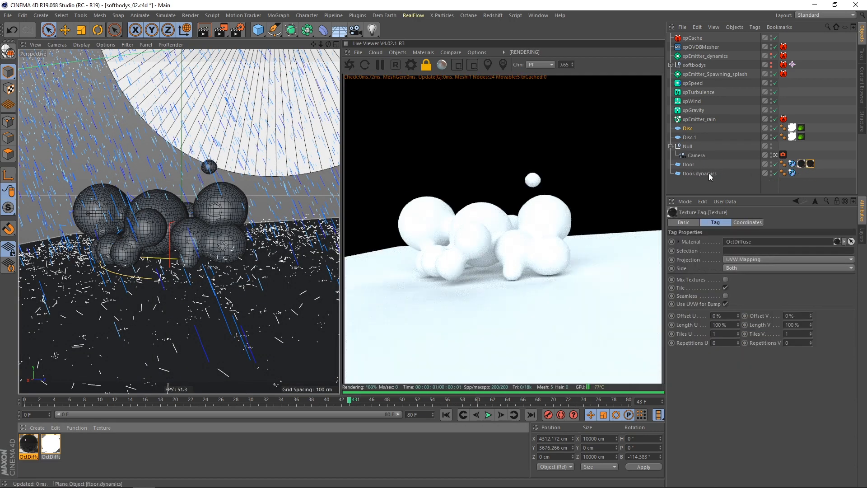
{"action": "left_click", "coordinate": [708, 173]}
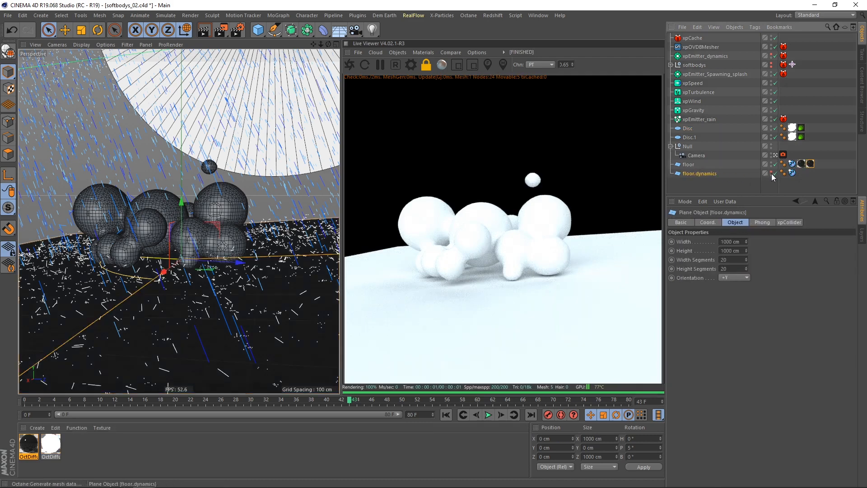
{"action": "left_click", "coordinate": [772, 175]}
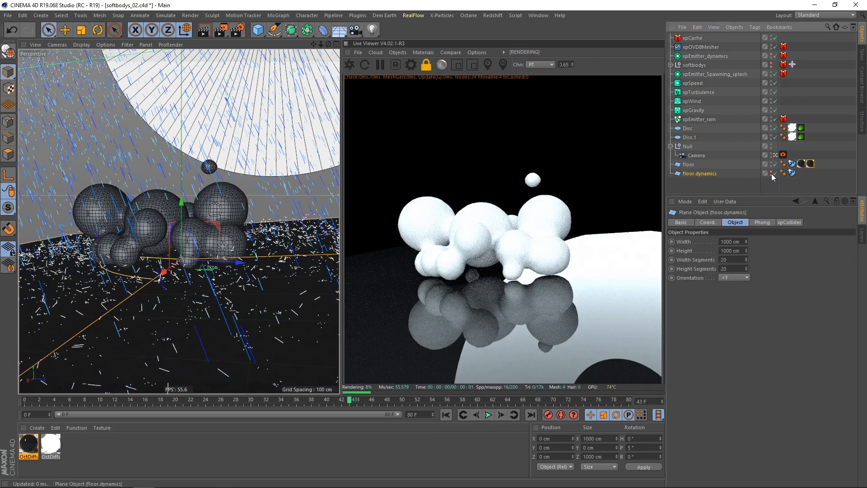
{"action": "key", "text": "Delete"}
{"action": "left_click", "coordinate": [801, 165]}
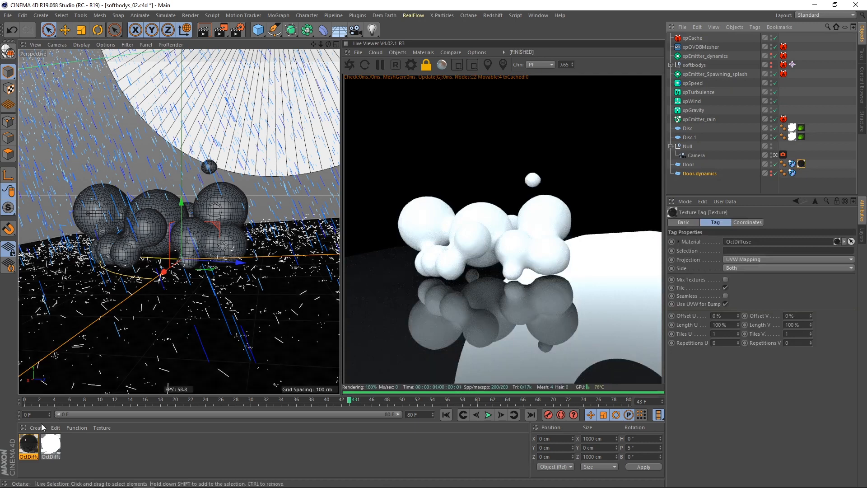
Set the dark floor material's roughness float to 0.1.
{"action": "double_click", "coordinate": [29, 444]}
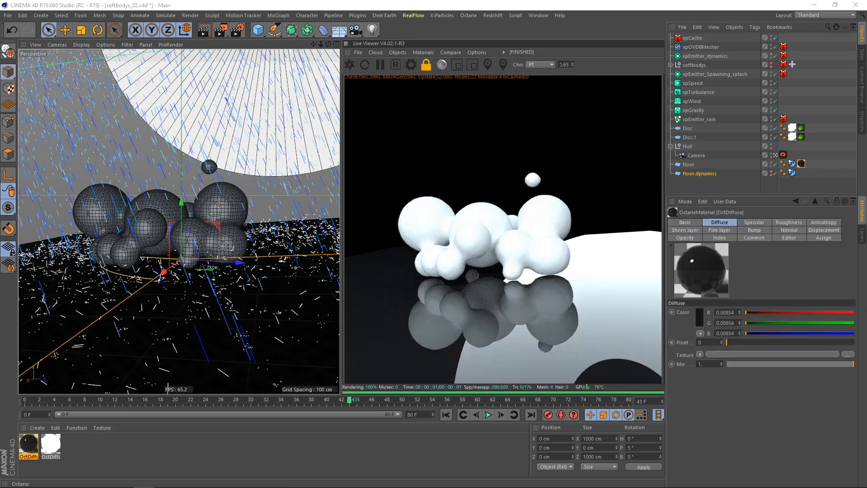
{"action": "left_click_drag", "start_coordinate": [167, 140], "coordinate": [142, 94]}
{"action": "left_click", "coordinate": [47, 225]}
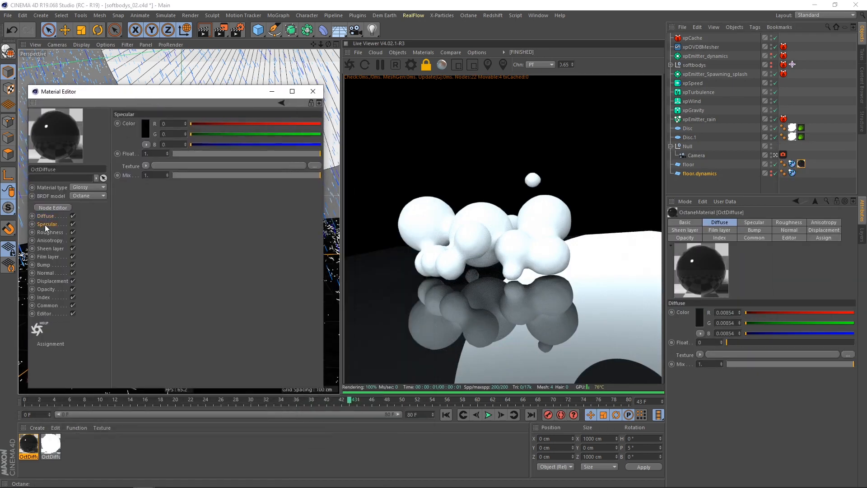
{"action": "left_click", "coordinate": [50, 232]}
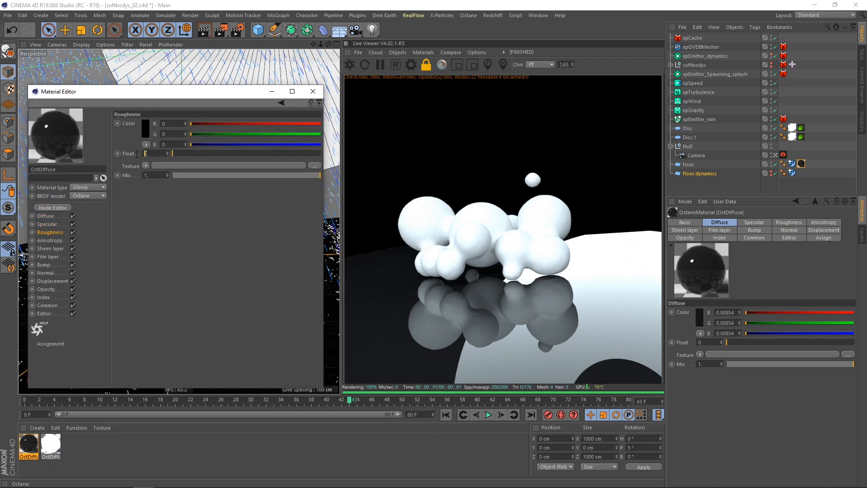
{"action": "type", "text": "0.1"}
{"action": "key", "text": "Return"}
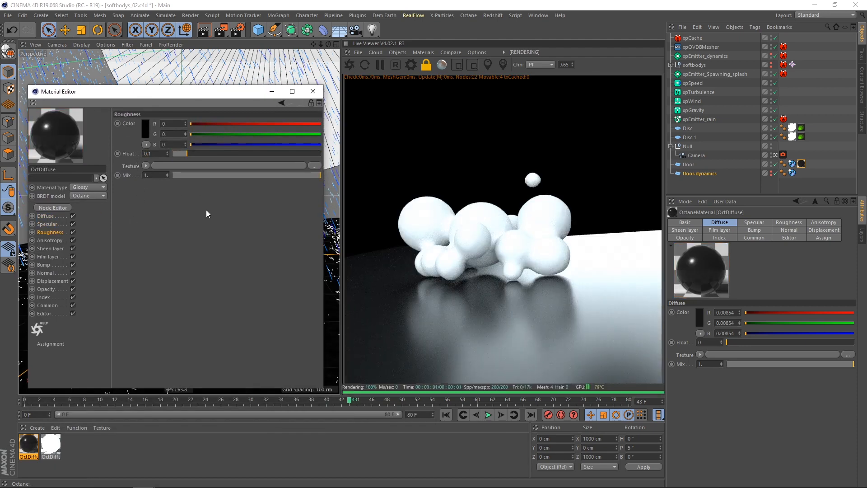
Set the floor material's specular colour to a dark grey with a brightness value of 44%.
{"action": "left_click", "coordinate": [44, 297]}
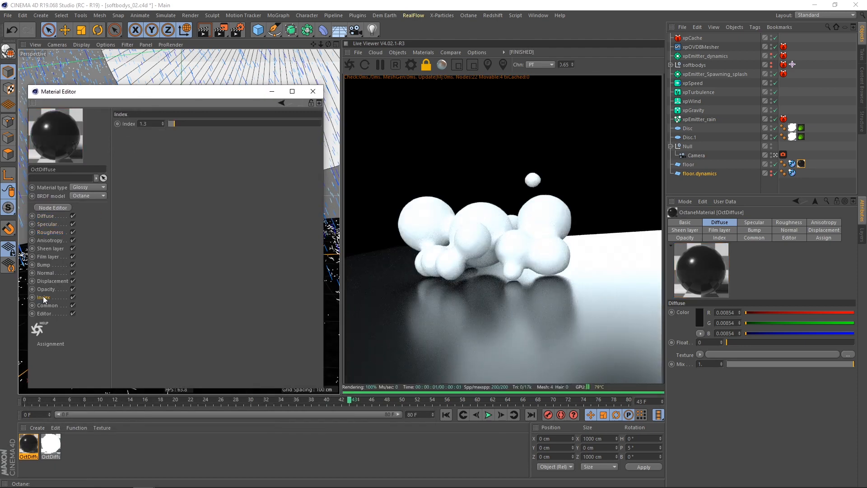
{"action": "left_click", "coordinate": [47, 225]}
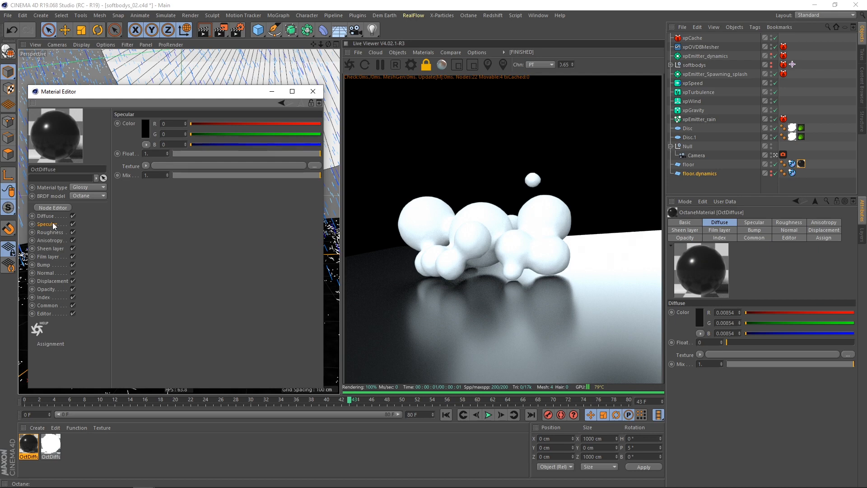
{"action": "left_click", "coordinate": [146, 136]}
{"action": "left_click", "coordinate": [156, 151]}
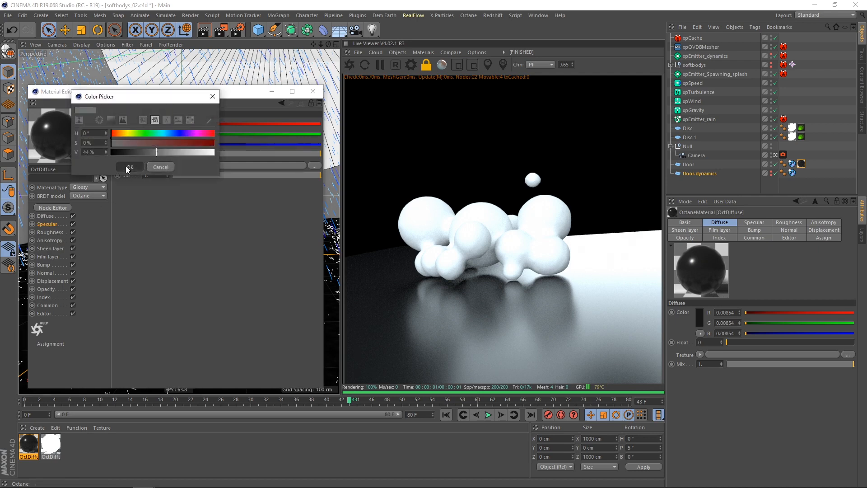
{"action": "left_click", "coordinate": [129, 167]}
{"action": "left_click", "coordinate": [143, 126]}
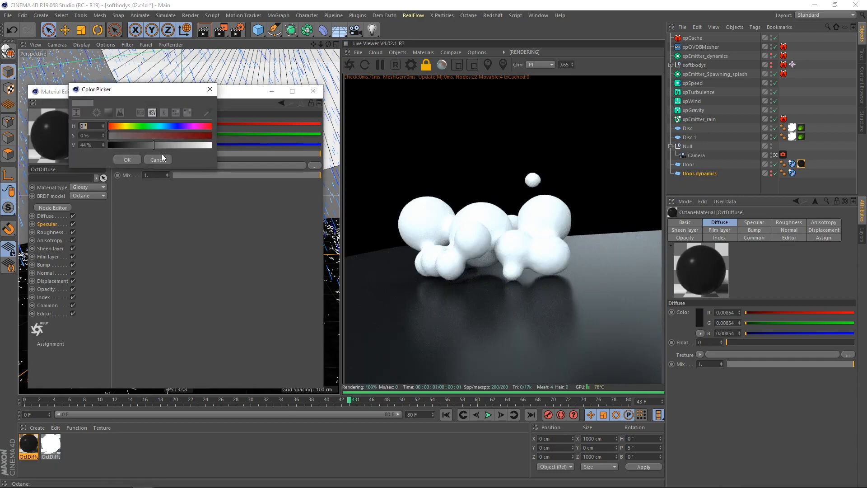
{"action": "left_click", "coordinate": [127, 161]}
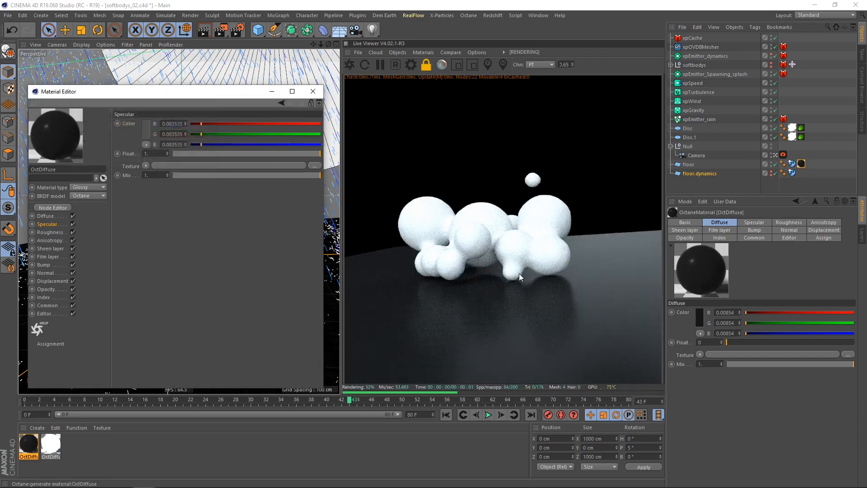
{"action": "left_click", "coordinate": [315, 94]}
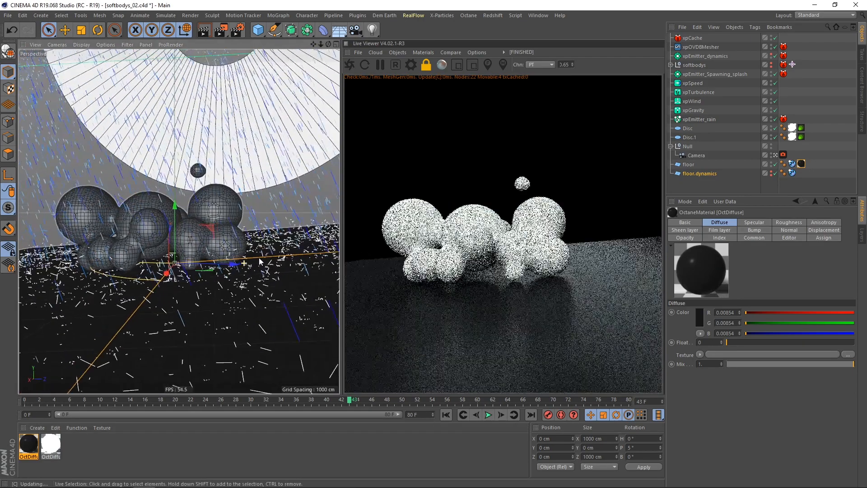
Reframe the camera from a lower, frontal angle on the soft-body spheres and go to frame 11 of the animation.
{"action": "left_click_drag", "start_coordinate": [277, 258], "coordinate": [191, 239], "text": "alt"}
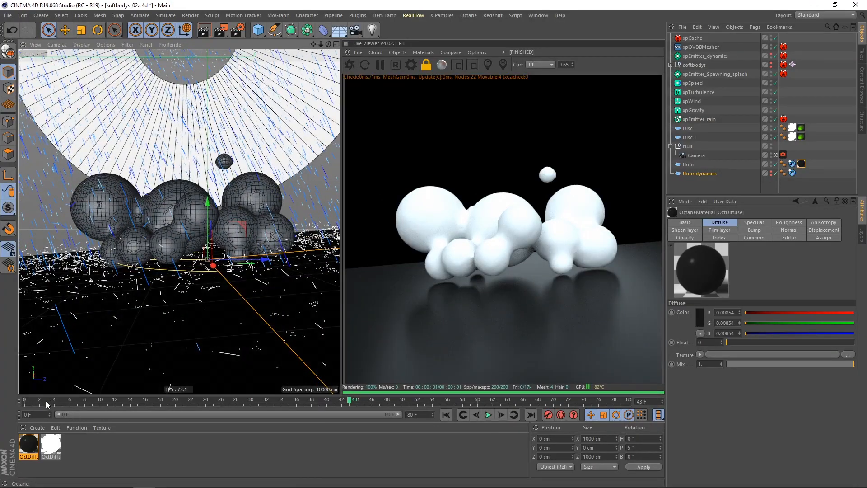
{"action": "left_click", "coordinate": [14, 405]}
{"action": "left_click_drag", "start_coordinate": [13, 402], "coordinate": [92, 383]}
{"action": "middle_click_drag", "start_coordinate": [198, 209], "coordinate": [181, 215], "text": "alt"}
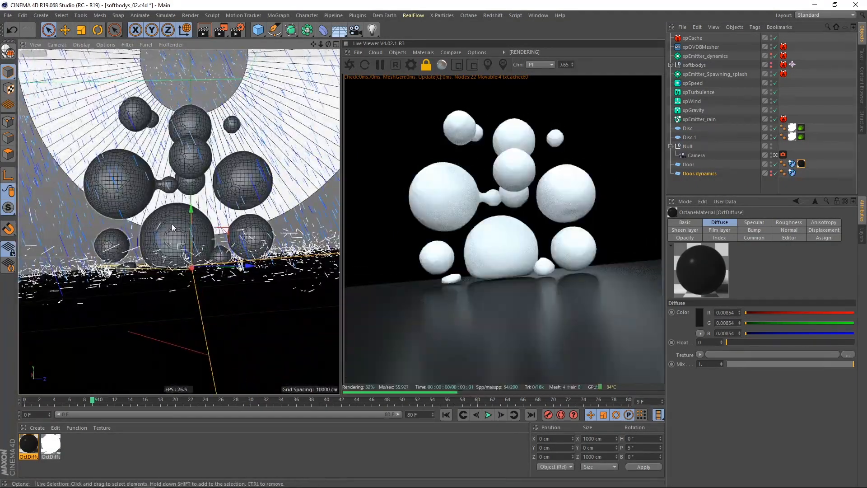
{"action": "right_click_drag", "start_coordinate": [176, 226], "coordinate": [181, 222], "text": "alt"}
{"action": "left_click_drag", "start_coordinate": [175, 229], "coordinate": [174, 234], "text": "alt"}
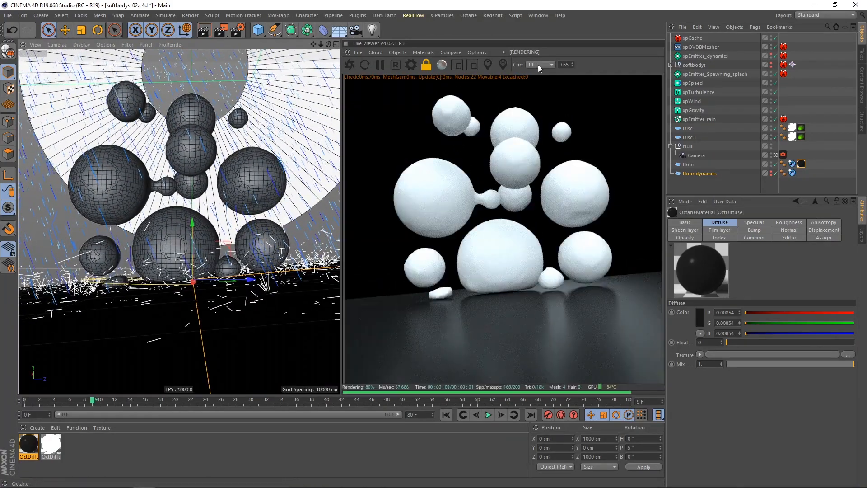
{"action": "left_click", "coordinate": [556, 102]}
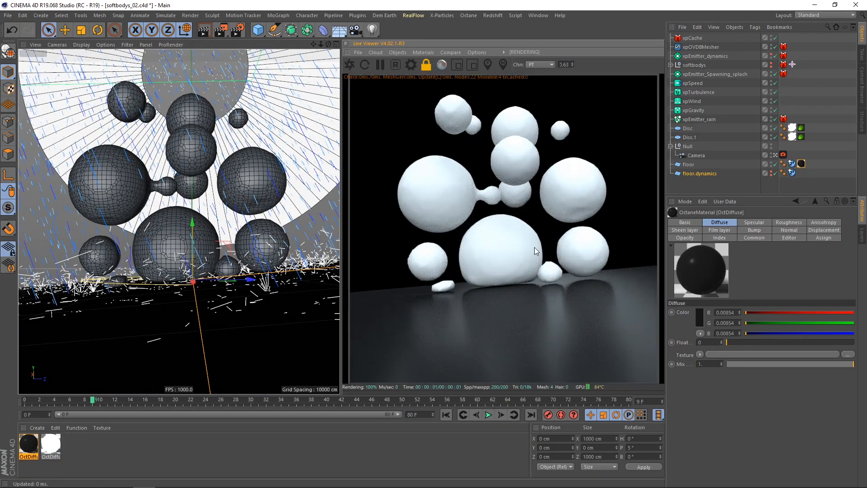
{"action": "left_click_drag", "start_coordinate": [63, 403], "coordinate": [109, 413]}
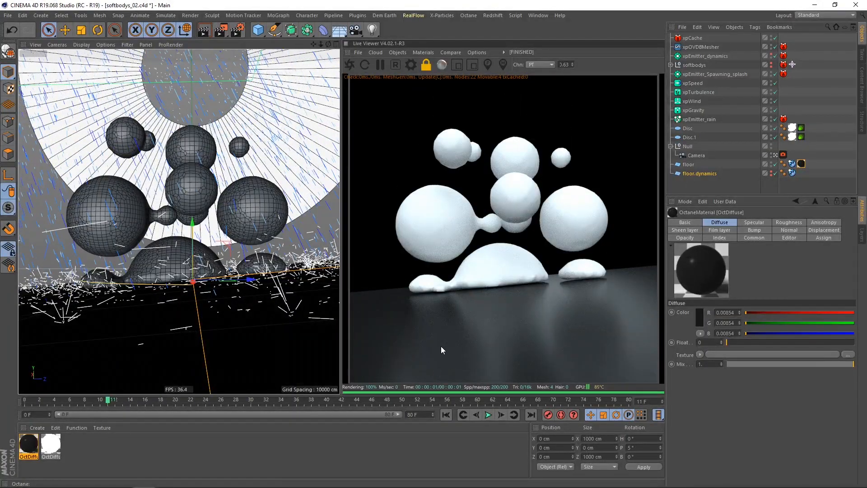
Create an Octane Specular material and apply it to xpOVDBMesher.
{"action": "left_click", "coordinate": [403, 54]}
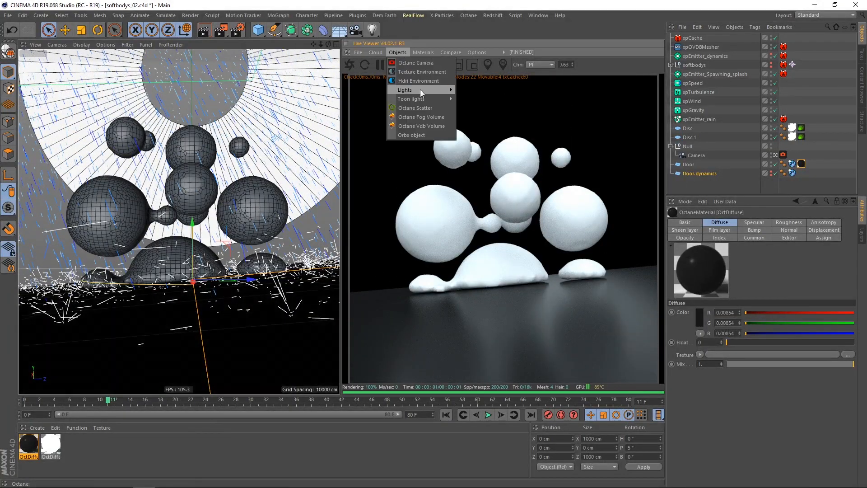
{"action": "mouse_move", "coordinate": [423, 52]}
{"action": "left_click", "coordinate": [449, 111]}
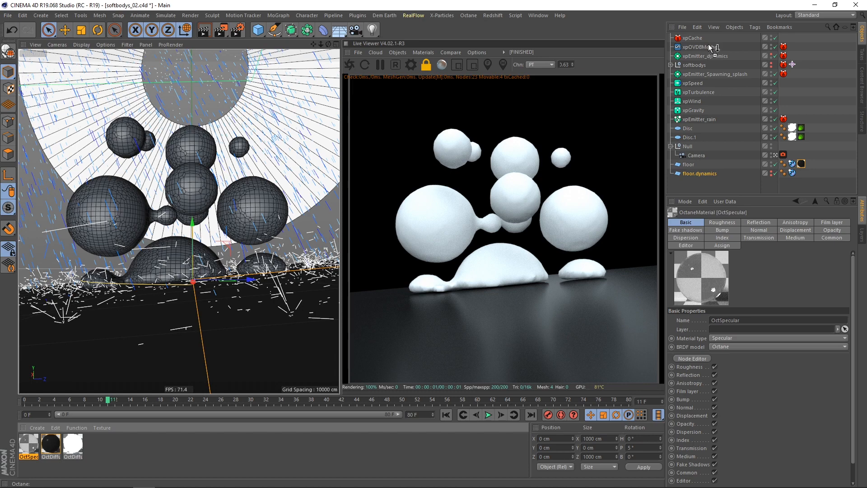
{"action": "left_click_drag", "start_coordinate": [710, 45], "coordinate": [710, 46]}
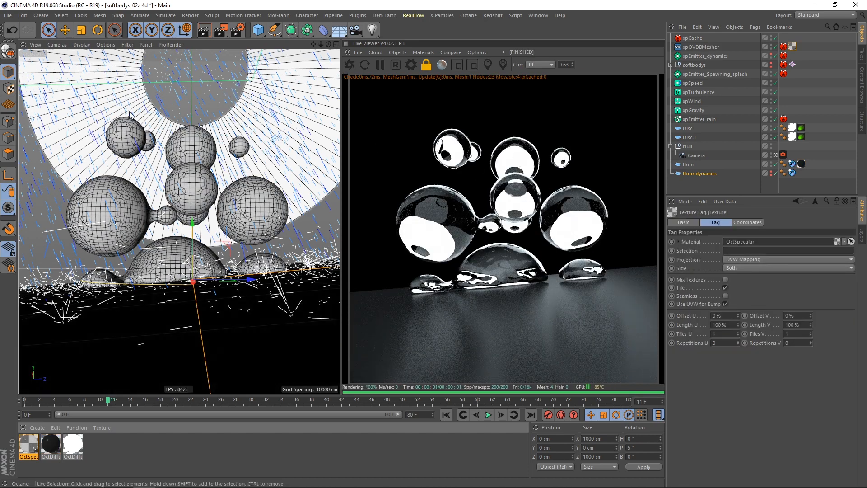
Group Disc and Disc.1 under a new null.
{"action": "left_click", "coordinate": [687, 128]}
{"action": "left_click", "coordinate": [689, 138], "text": "shift"}
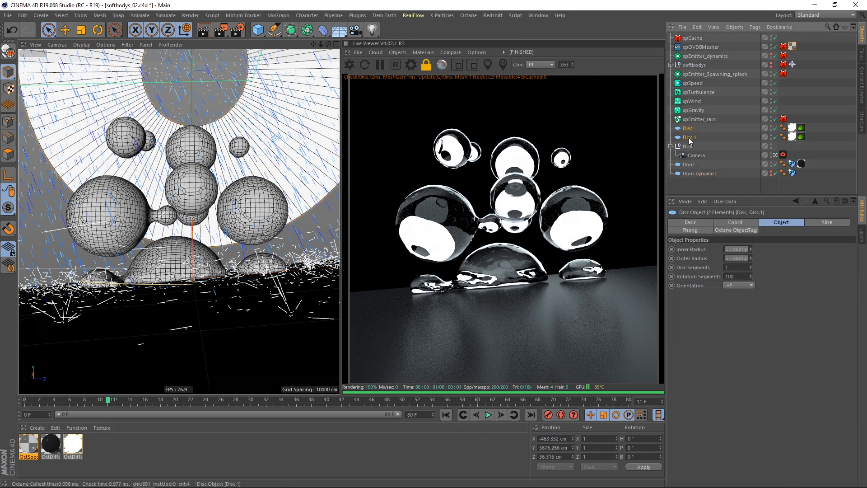
{"action": "key", "text": "alt+g"}
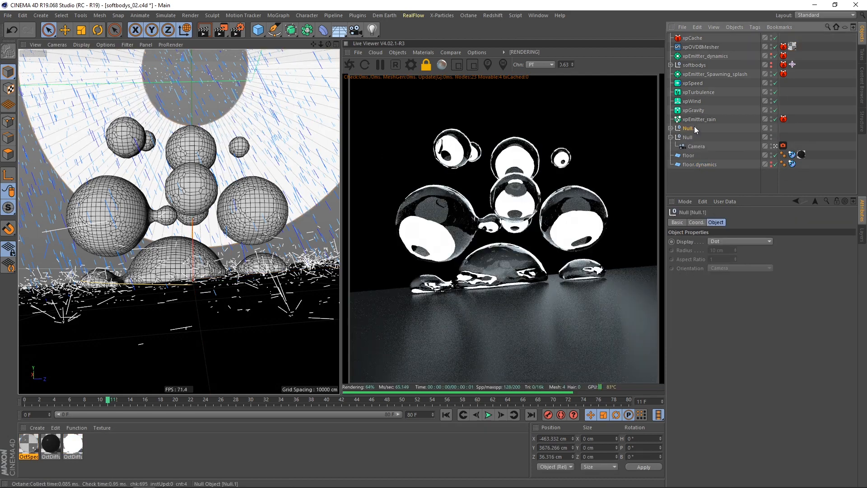
Rotate the null holding the light discs to a heading of about -37.6° from outside the camera, and return to the camera view.
{"action": "left_click", "coordinate": [97, 30]}
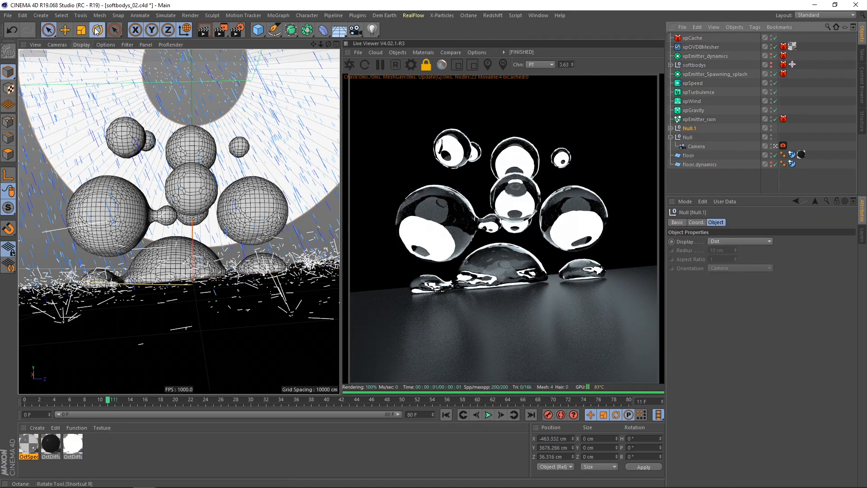
{"action": "left_click", "coordinate": [696, 129]}
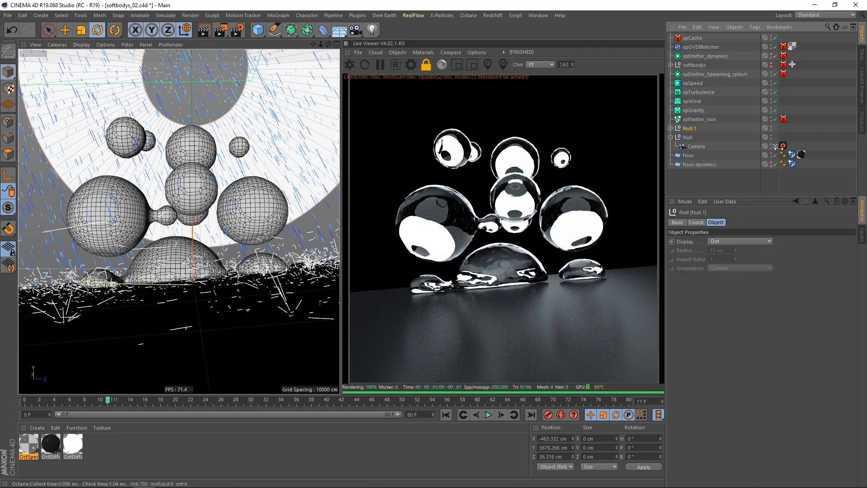
{"action": "left_click", "coordinate": [775, 146]}
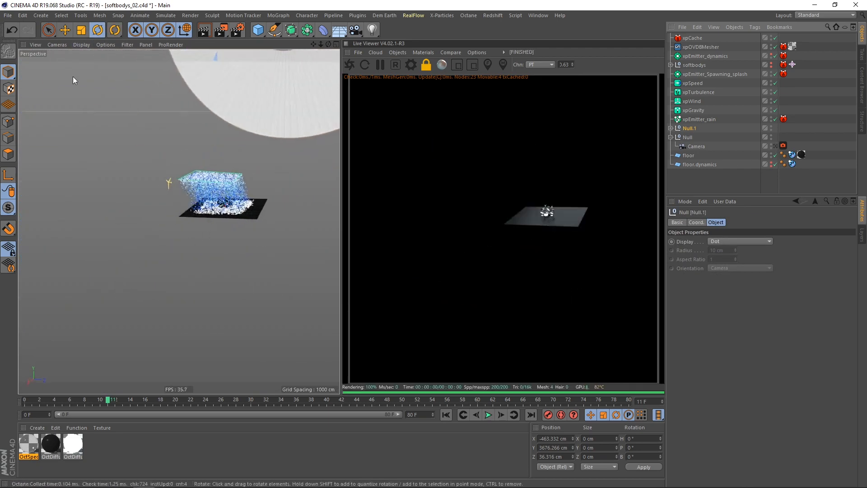
{"action": "left_click", "coordinate": [48, 30]}
{"action": "left_click_drag", "start_coordinate": [172, 206], "coordinate": [171, 145], "text": "alt"}
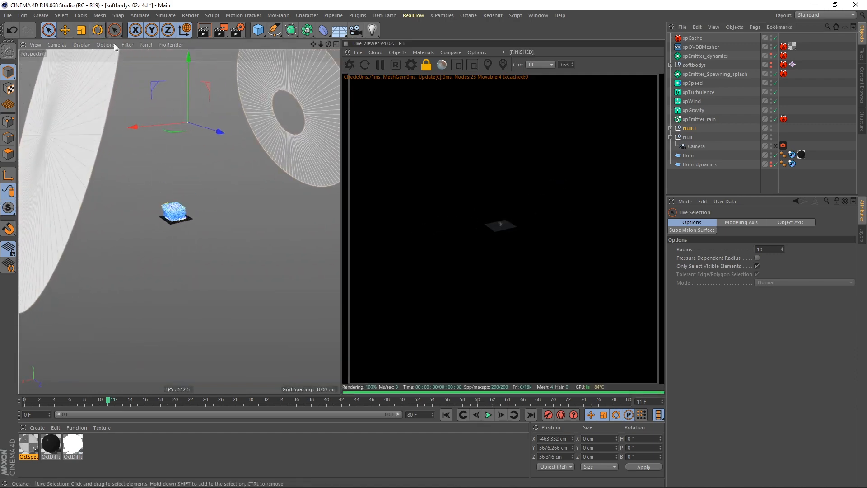
{"action": "left_click", "coordinate": [98, 30]}
{"action": "left_click_drag", "start_coordinate": [194, 129], "coordinate": [151, 126]}
{"action": "left_click", "coordinate": [775, 146]}
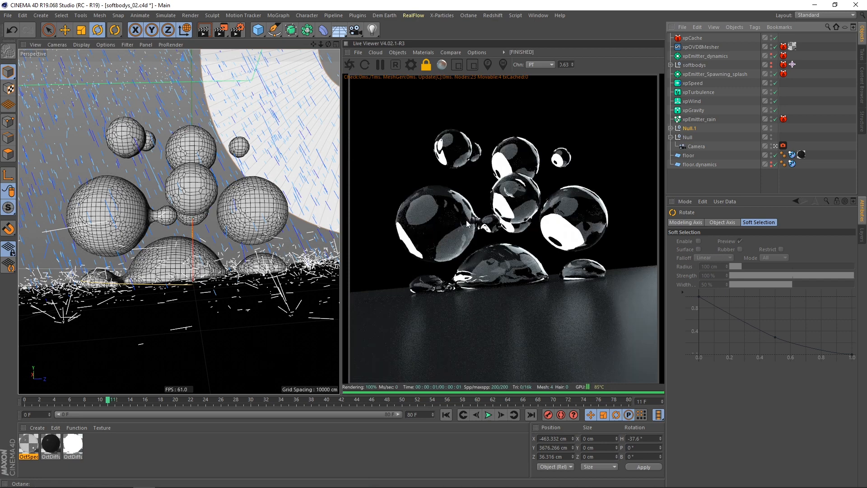
Raise the dispersion coefficient of the OctSpecular material to about 0.092.
{"action": "left_click", "coordinate": [26, 445]}
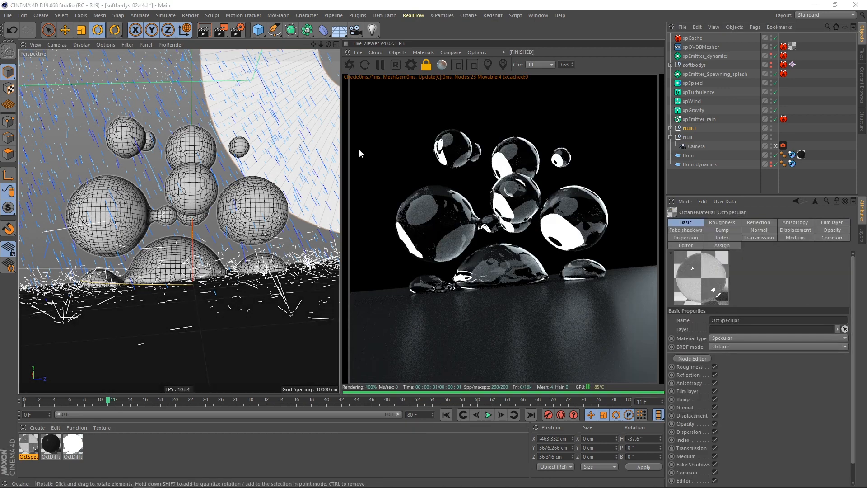
{"action": "double_click", "coordinate": [27, 445]}
{"action": "left_click_drag", "start_coordinate": [623, 132], "coordinate": [235, 114]}
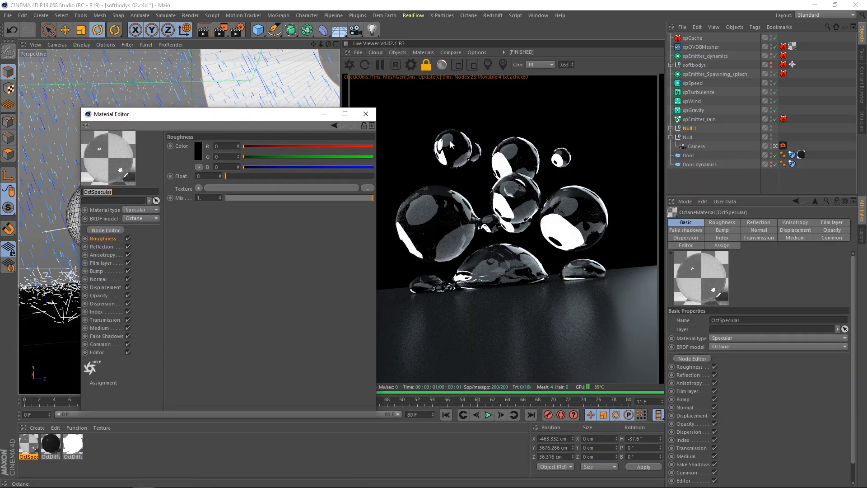
{"action": "left_click_drag", "start_coordinate": [297, 123], "coordinate": [255, 114]}
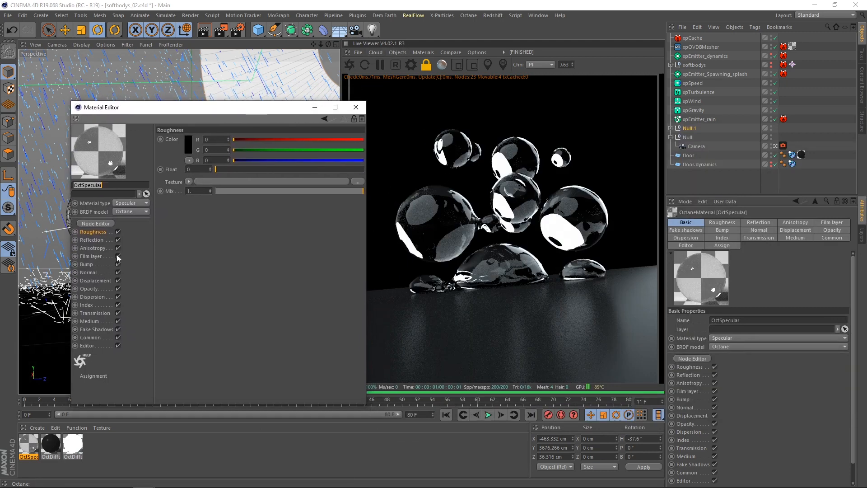
{"action": "left_click", "coordinate": [90, 300]}
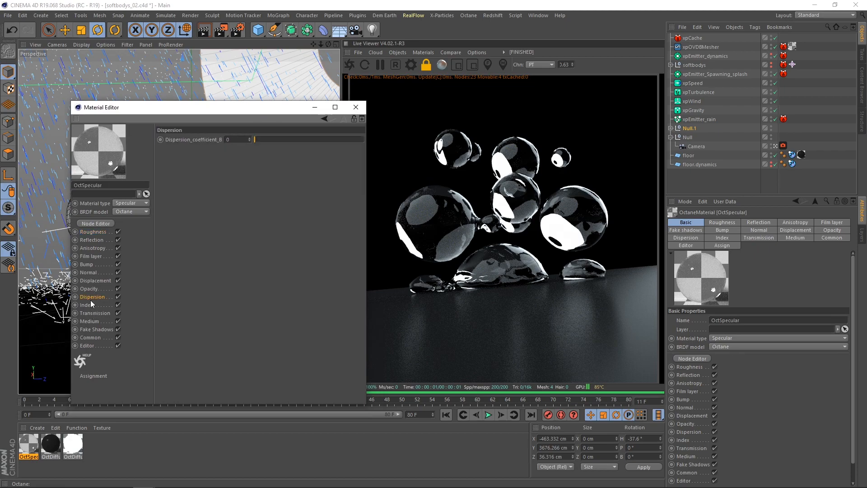
{"action": "left_click_drag", "start_coordinate": [258, 139], "coordinate": [356, 138]}
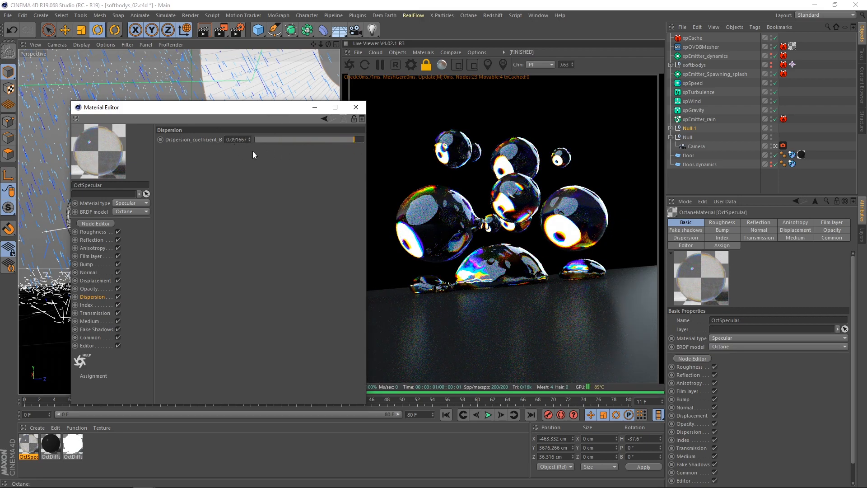
Try roughness values of 0.1 and 0.01 on the OctSpecular material, and settle on 0.005.
{"action": "left_click", "coordinate": [94, 232]}
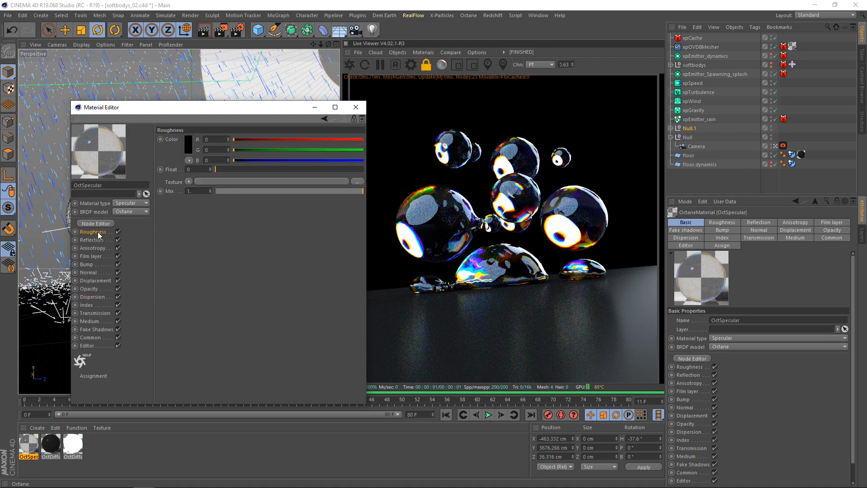
{"action": "type", "text": "1"}
{"action": "key", "text": "Return"}
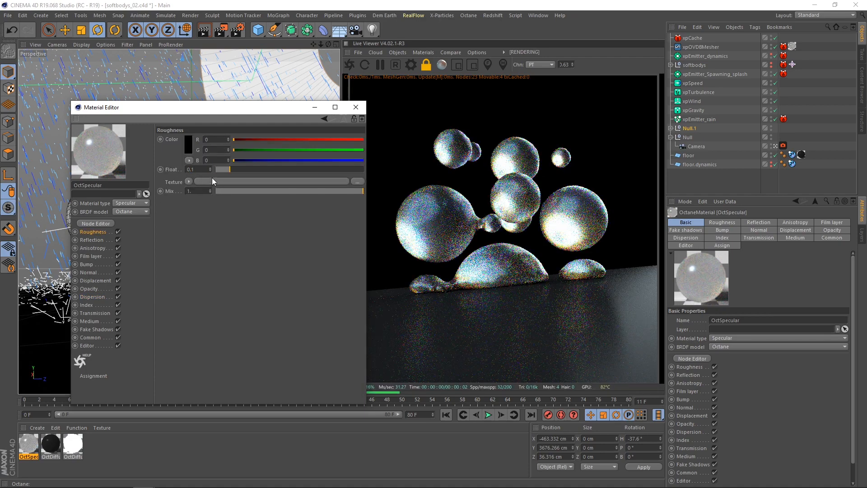
{"action": "left_click_drag", "start_coordinate": [197, 170], "coordinate": [178, 173]}
{"action": "type", "text": "0.01"}
{"action": "key", "text": "Return"}
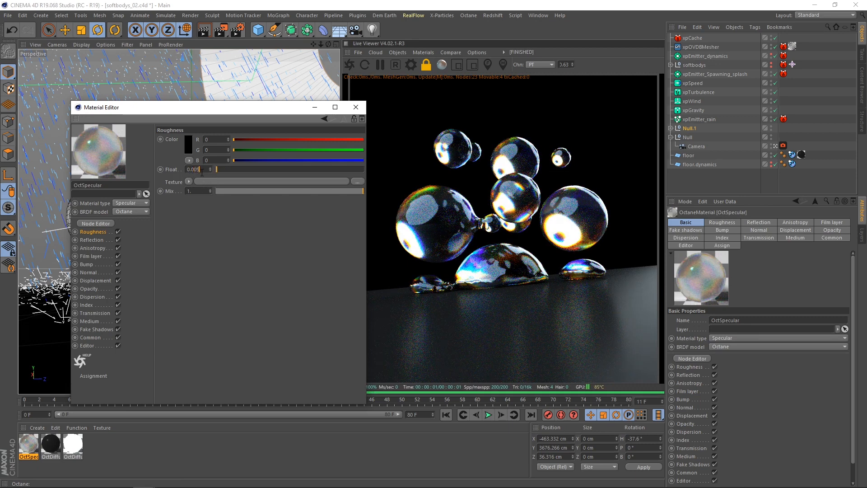
{"action": "key", "text": "Return"}
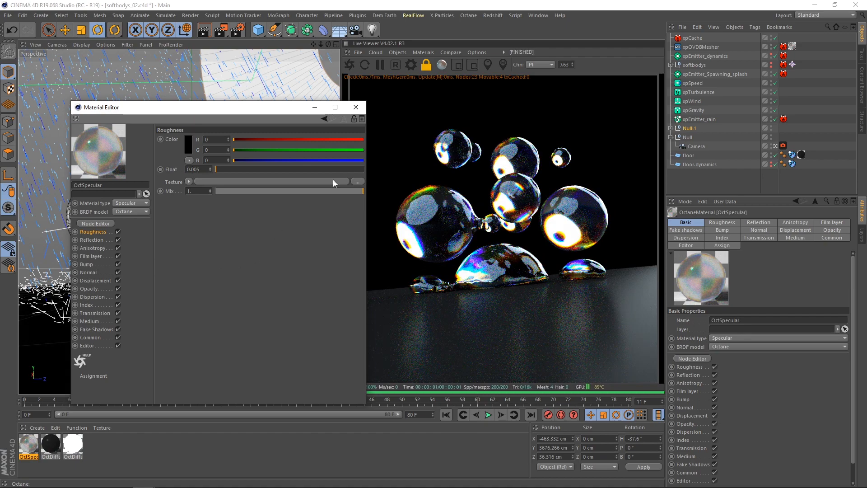
{"action": "left_click", "coordinate": [356, 107]}
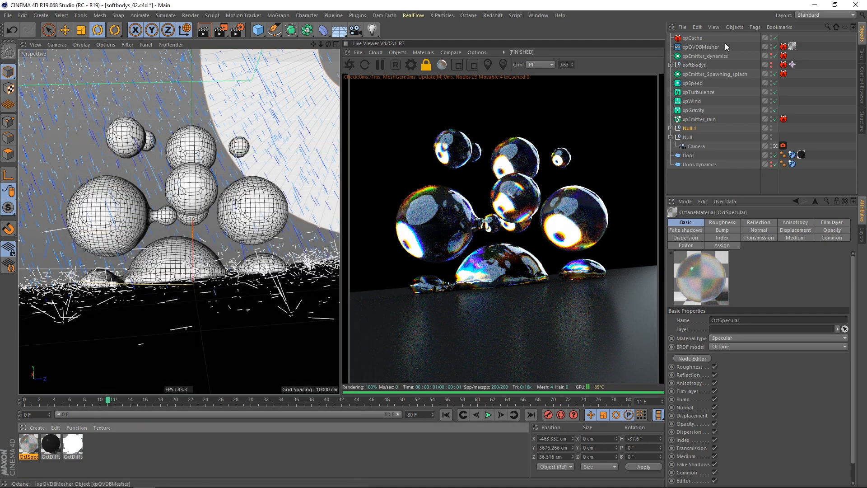
Rotate the light disc null Null.1 to a heading of -92.6°, a pitch of 240° and a bank of -32°.
{"action": "left_click", "coordinate": [690, 129]}
{"action": "left_click", "coordinate": [696, 222]}
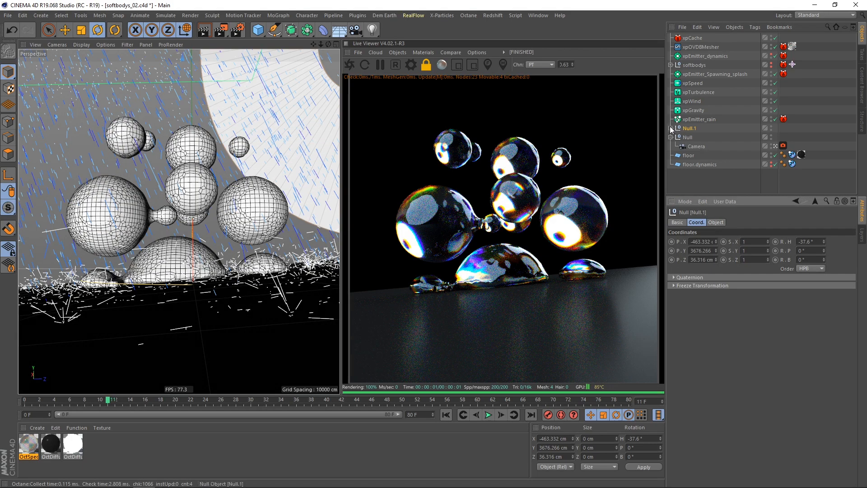
{"action": "left_click_drag", "start_coordinate": [824, 242], "coordinate": [828, 184]}
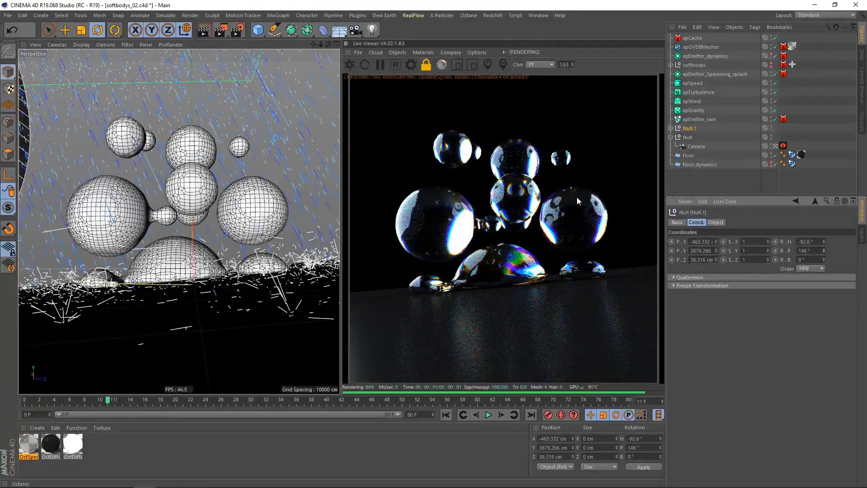
{"action": "left_click_drag", "start_coordinate": [825, 254], "coordinate": [825, 223]}
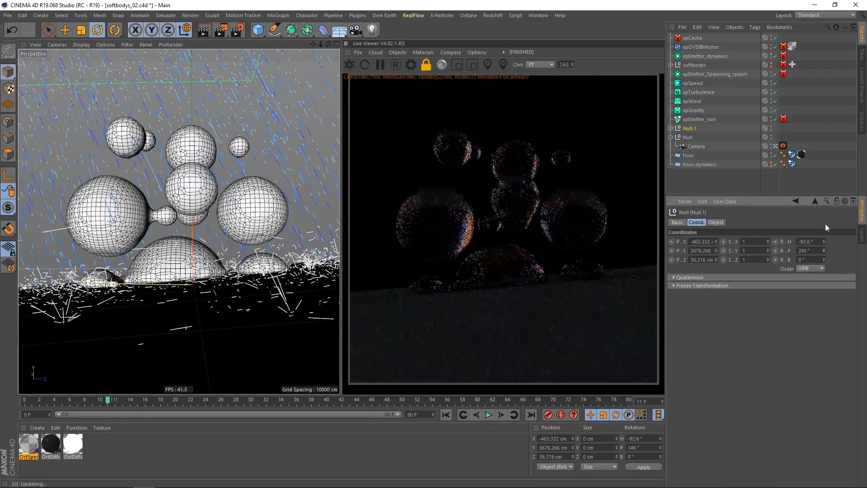
{"action": "mouse_move", "coordinate": [825, 260]}
{"action": "left_mouse_down"}
{"action": "mouse_move", "coordinate": [822, 218]}
{"action": "mouse_move", "coordinate": [820, 273]}
{"action": "left_mouse_up"}
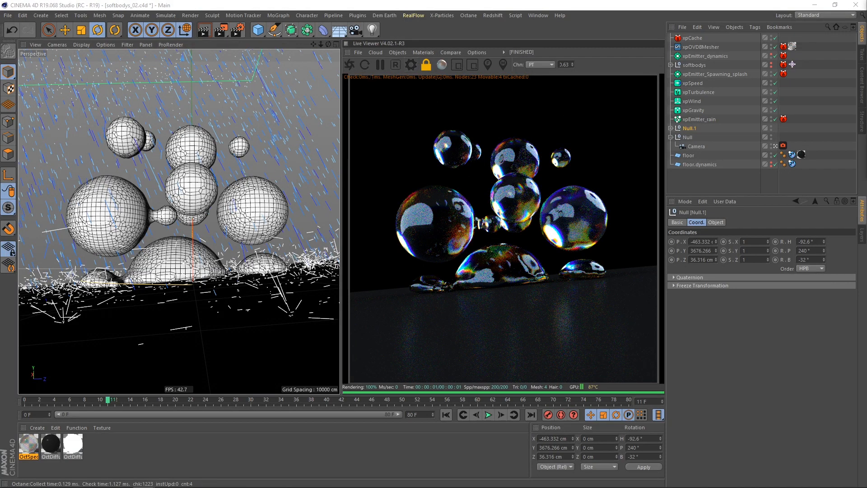
Review the pathtracing kernel settings of Octane.
{"action": "left_click_drag", "start_coordinate": [866, 38], "coordinate": [250, 100]}
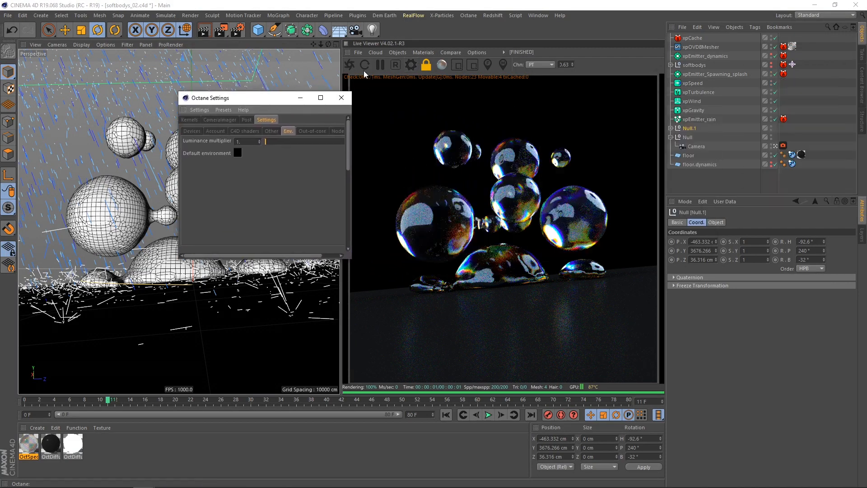
{"action": "left_click", "coordinate": [189, 120]}
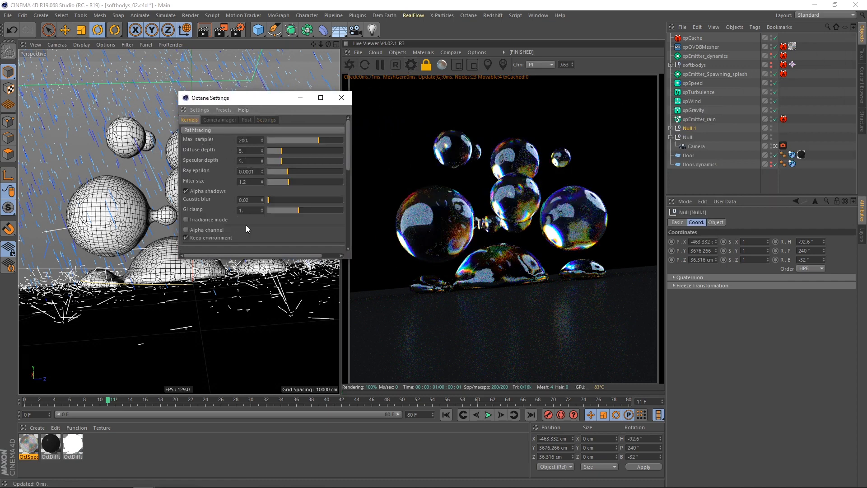
{"action": "left_click", "coordinate": [342, 97]}
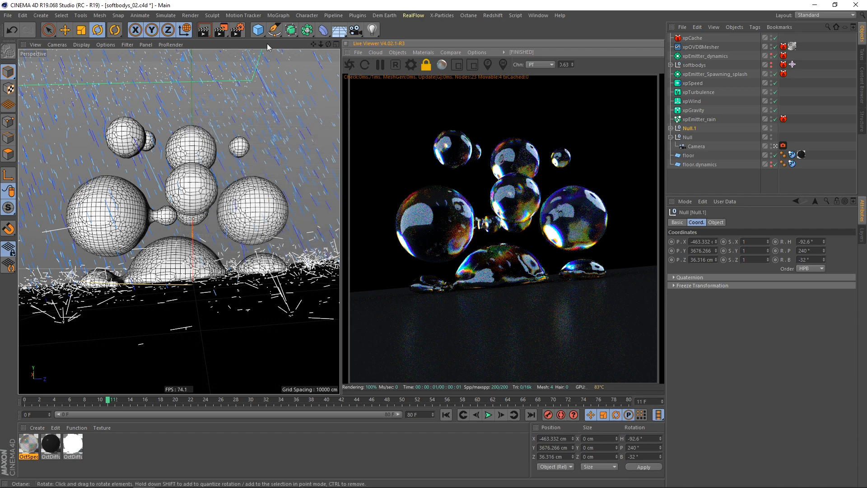
Set the scene's renderer to Octane Renderer and turn on the Denoised beauty render pass.
{"action": "left_click", "coordinate": [237, 30]}
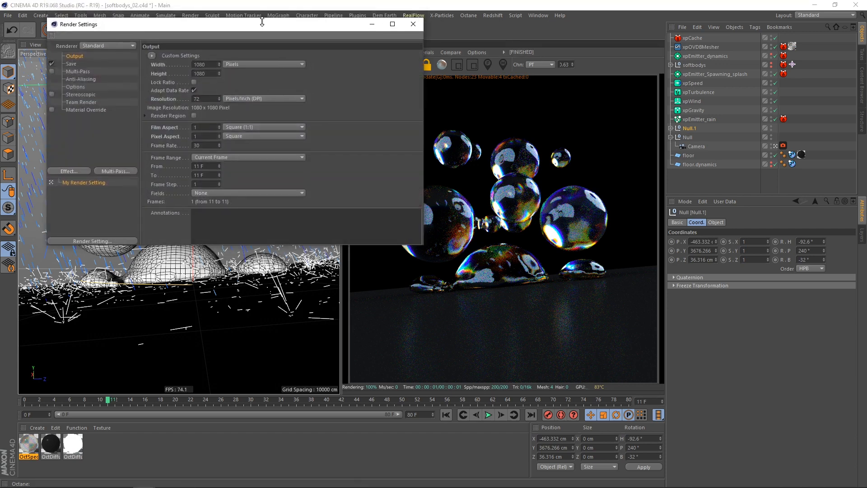
{"action": "left_click", "coordinate": [99, 47]}
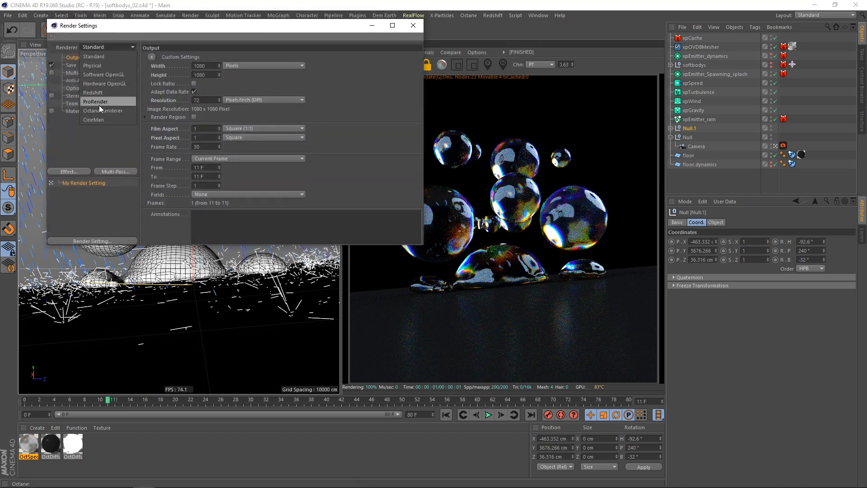
{"action": "left_click", "coordinate": [99, 105]}
{"action": "left_click", "coordinate": [85, 119]}
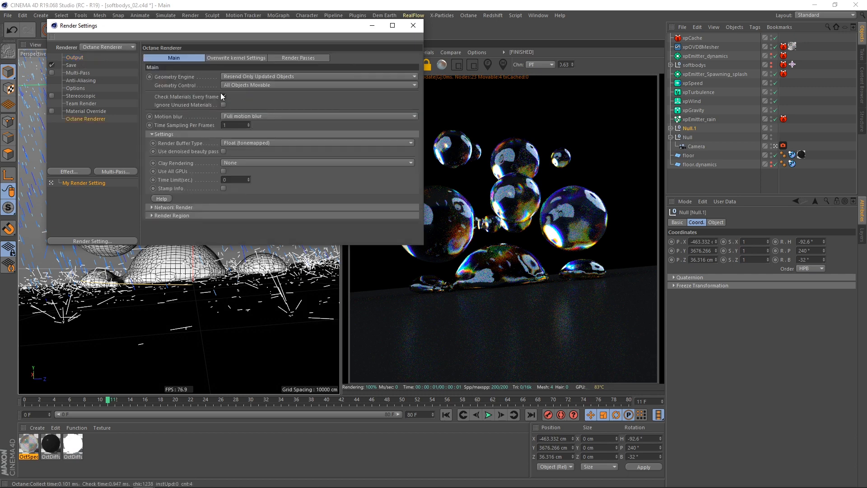
{"action": "left_click", "coordinate": [301, 59]}
{"action": "left_click", "coordinate": [152, 178]}
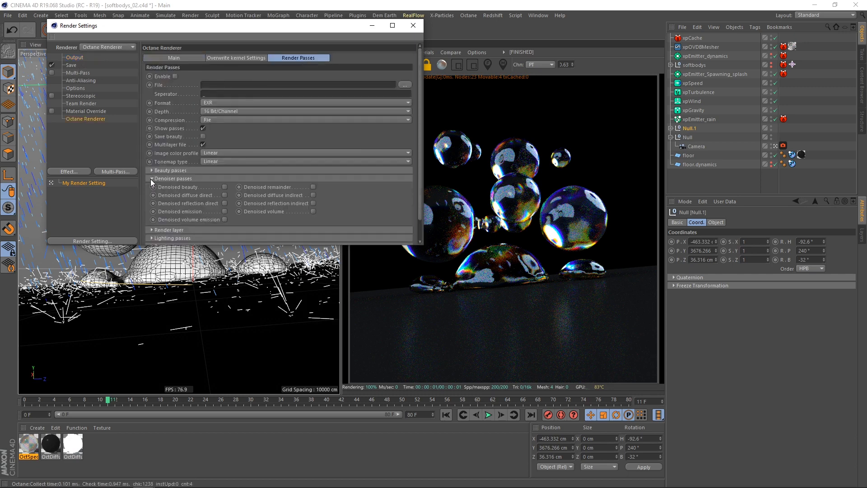
{"action": "left_click", "coordinate": [225, 187]}
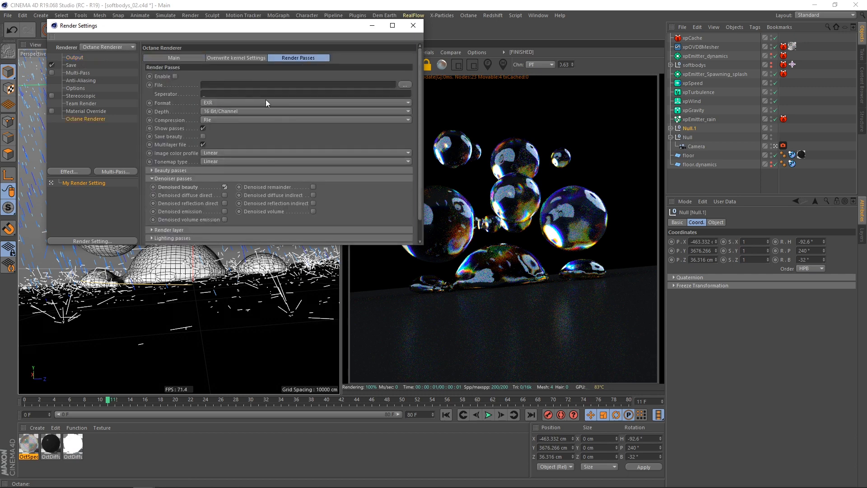
{"action": "left_click", "coordinate": [413, 26]}
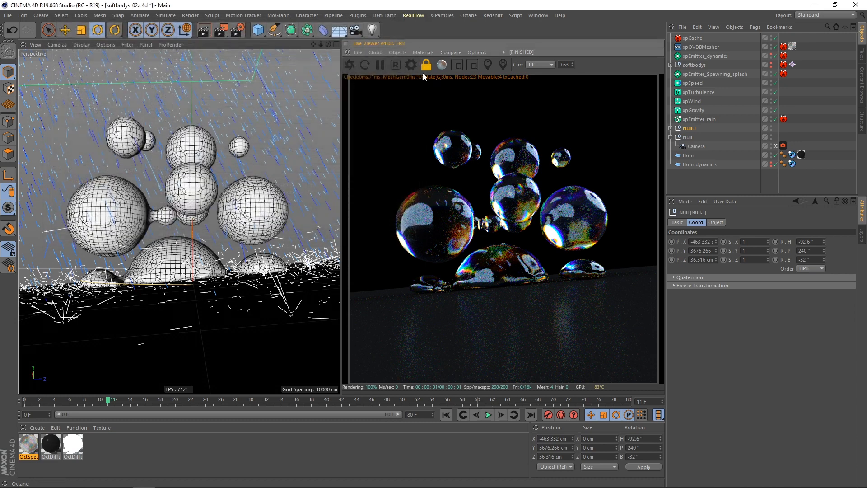
Enable the Camera Imager and its AI denoiser on the camera's Octane tag.
{"action": "left_click", "coordinate": [783, 145]}
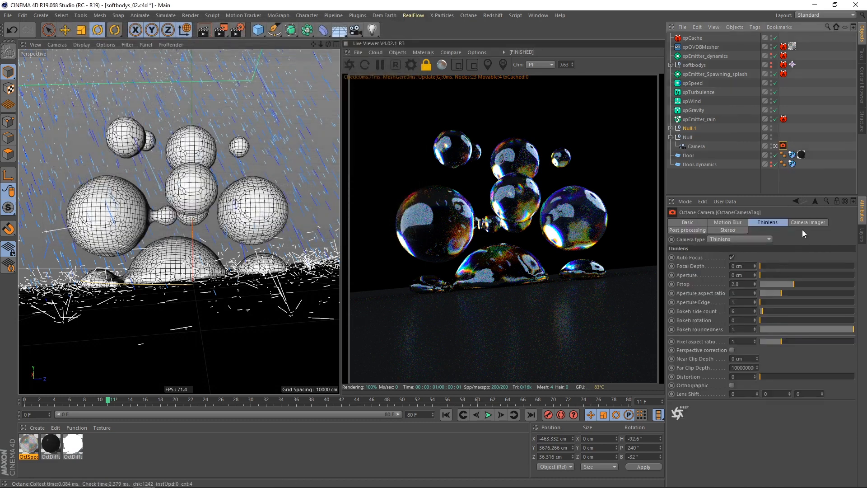
{"action": "left_click", "coordinate": [804, 223]}
{"action": "left_click", "coordinate": [733, 257]}
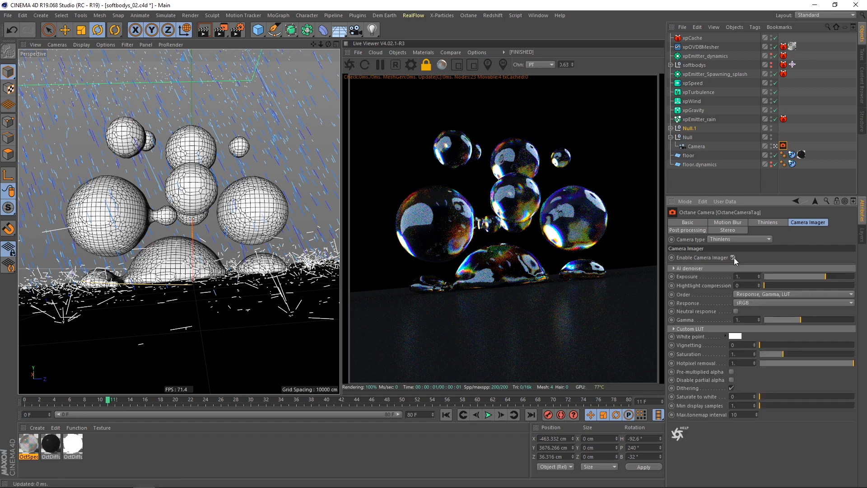
{"action": "left_click", "coordinate": [674, 268]}
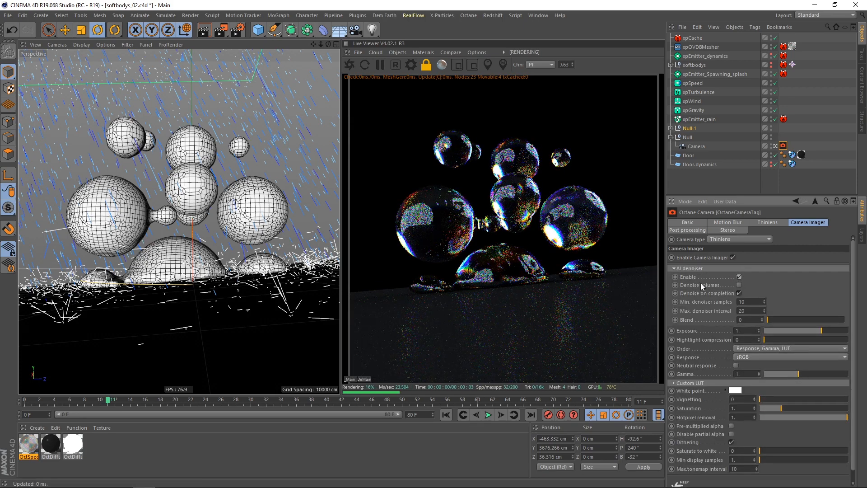
Compare the denoised render pass with the main beauty pass in the Live Viewer.
{"action": "left_click", "coordinate": [363, 380]}
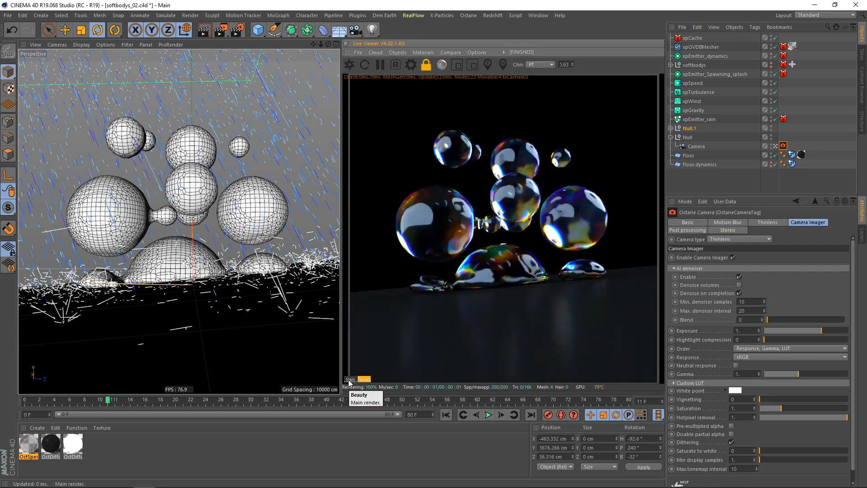
{"action": "left_click", "coordinate": [354, 380]}
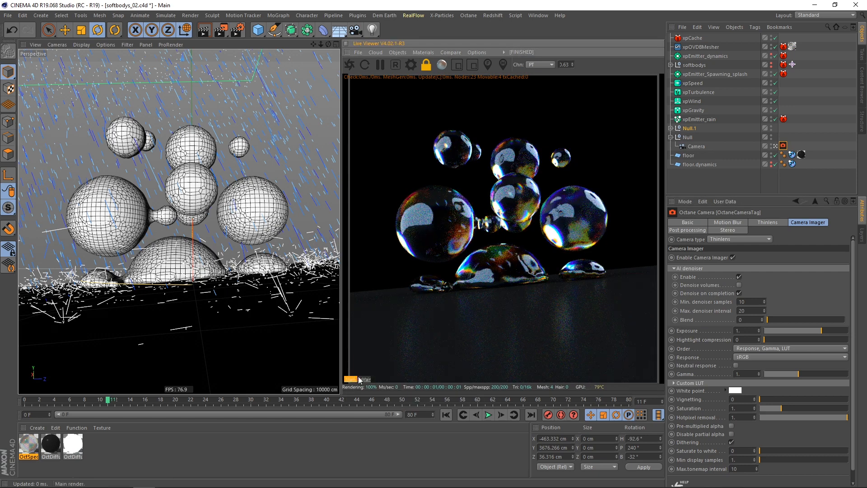
{"action": "left_click", "coordinate": [363, 380]}
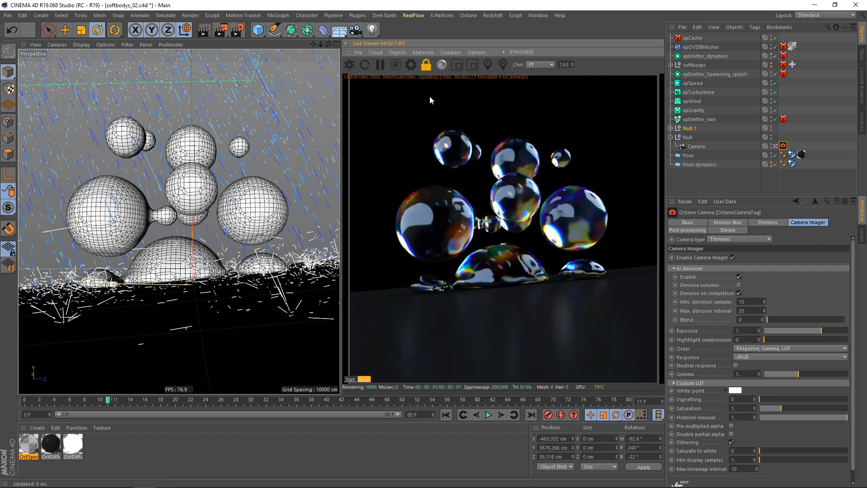
Set the pathtracing kernel's maximum samples to 300 and show the main beauty pass in the Live Viewer.
{"action": "left_click", "coordinate": [411, 66]}
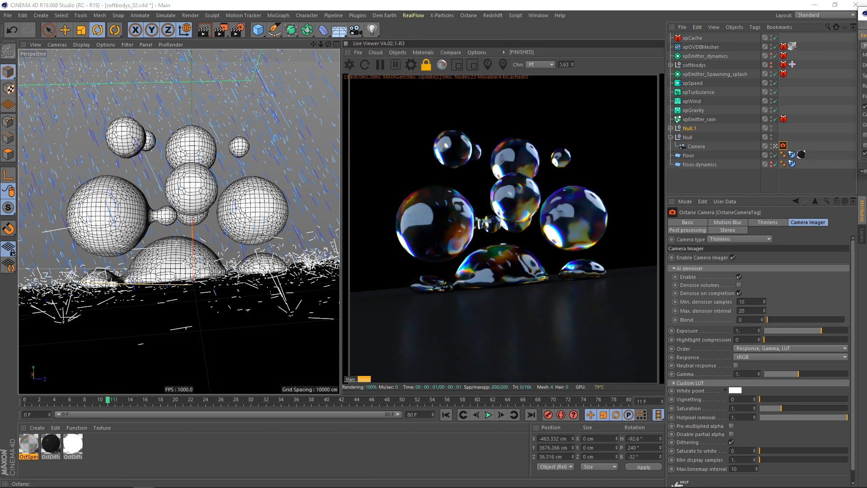
{"action": "left_click_drag", "start_coordinate": [336, 110], "coordinate": [254, 106]}
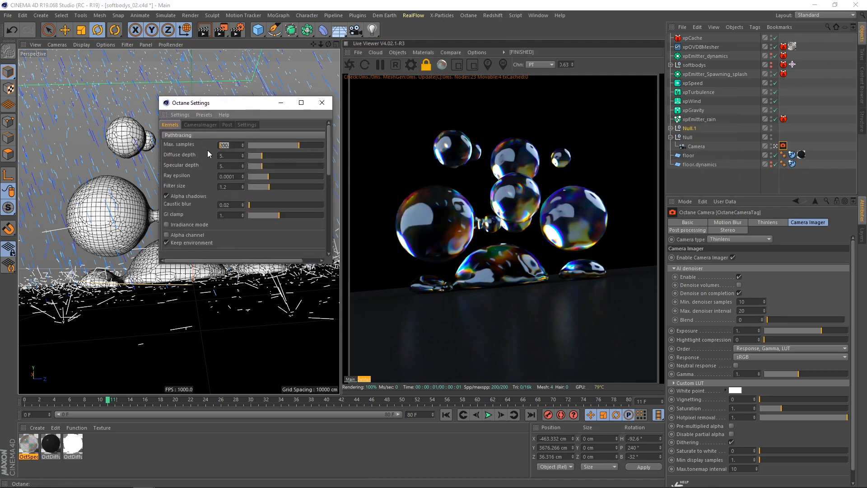
{"action": "type", "text": "300"}
{"action": "key", "text": "Return"}
{"action": "left_click", "coordinate": [355, 380]}
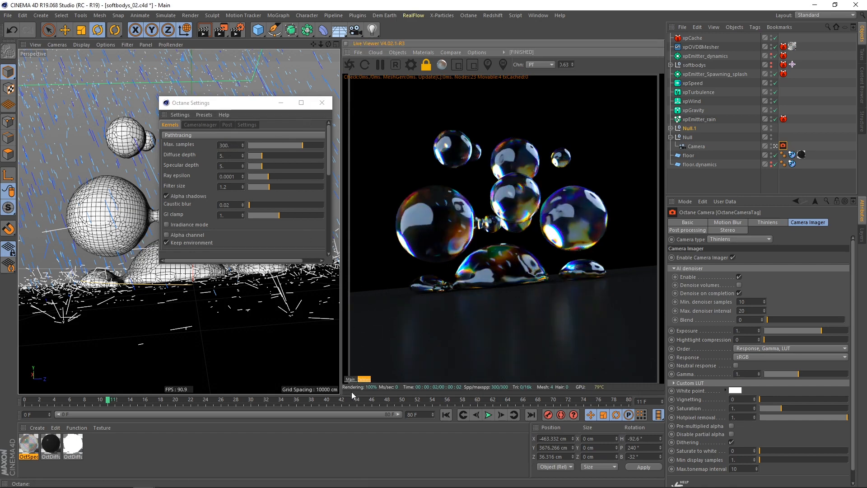
{"action": "left_click", "coordinate": [322, 103]}
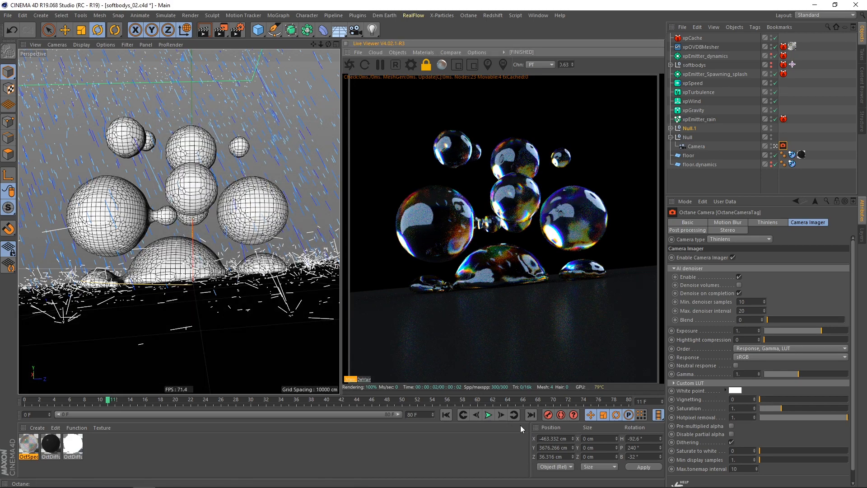
Add an Octane Object tag with Geometry particle rendering to xpEmitter_rain and copy the tag to xpEmitter_Spawning_splash.
{"action": "left_click", "coordinate": [488, 415]}
{"action": "left_click", "coordinate": [488, 415]}
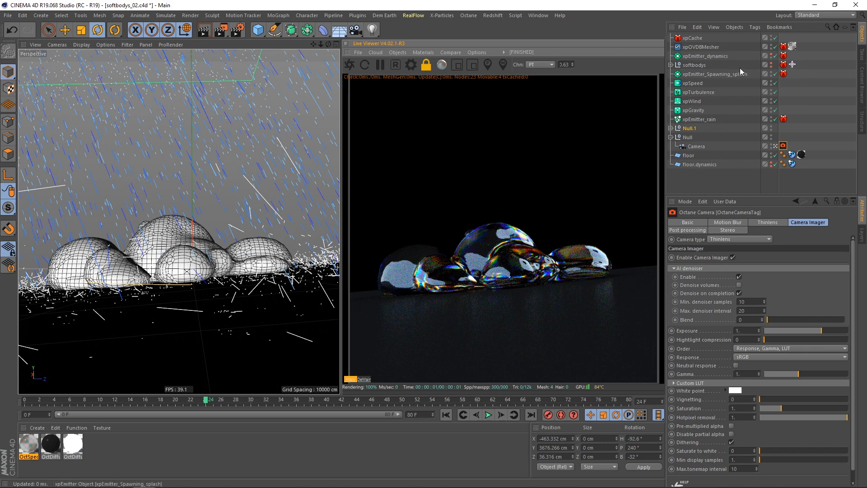
{"action": "left_click", "coordinate": [708, 120]}
{"action": "right_click", "coordinate": [708, 120]}
{"action": "mouse_move", "coordinate": [734, 107]}
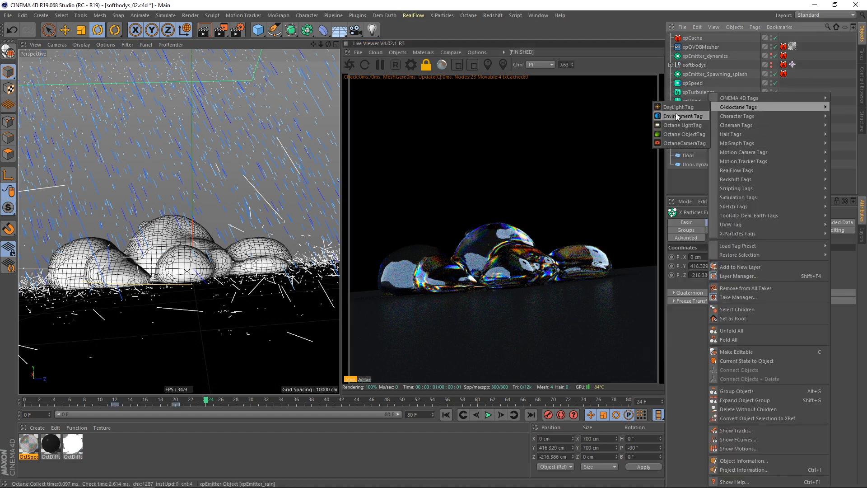
{"action": "left_click", "coordinate": [674, 134]}
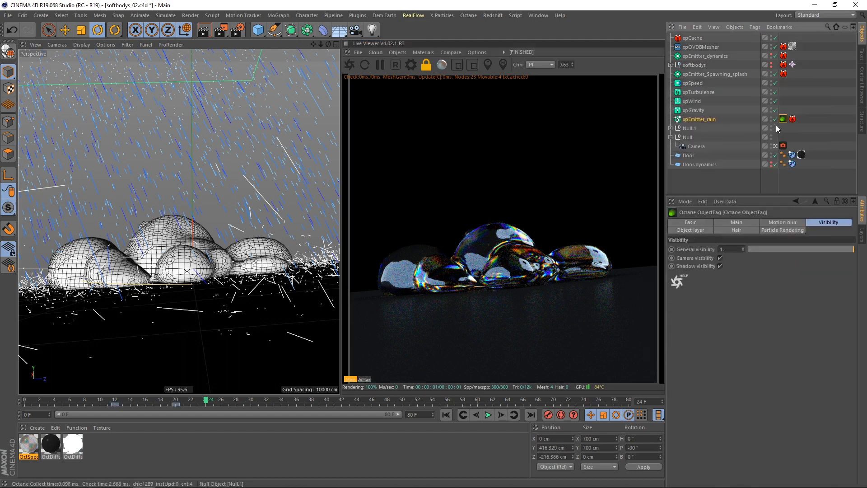
{"action": "left_click", "coordinate": [781, 230]}
{"action": "left_click", "coordinate": [707, 249]}
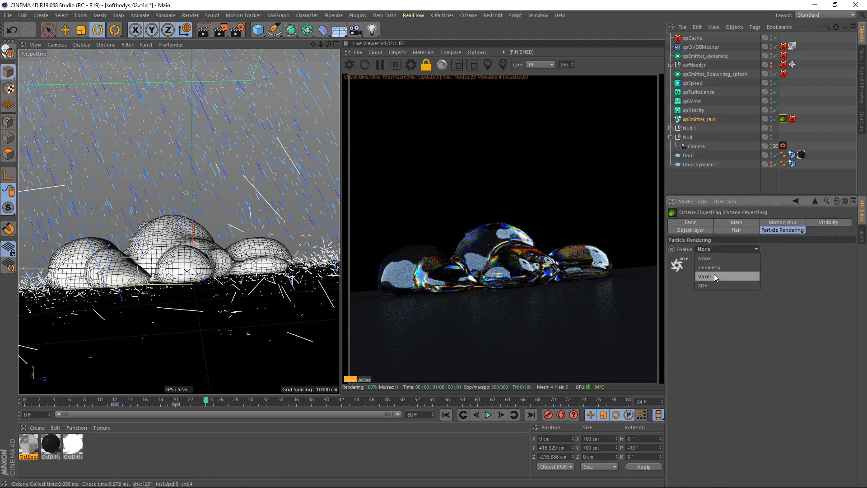
{"action": "left_click", "coordinate": [716, 267]}
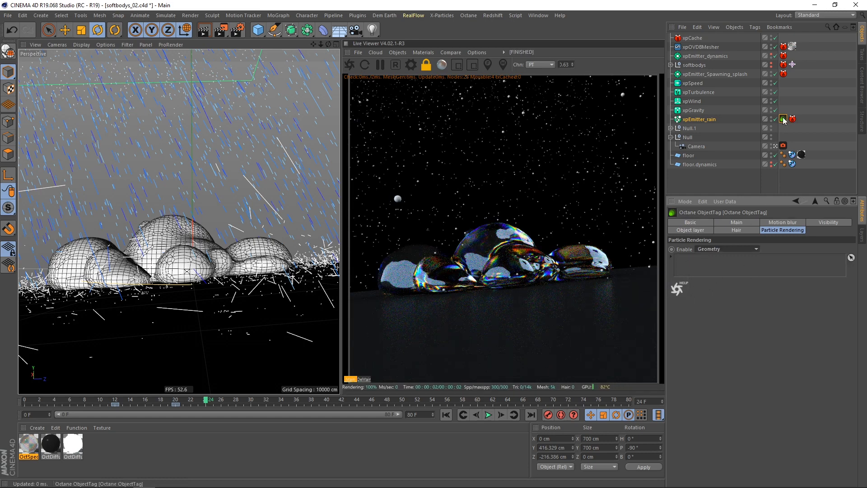
{"action": "left_click_drag", "start_coordinate": [783, 120], "coordinate": [794, 73], "text": "ctrl"}
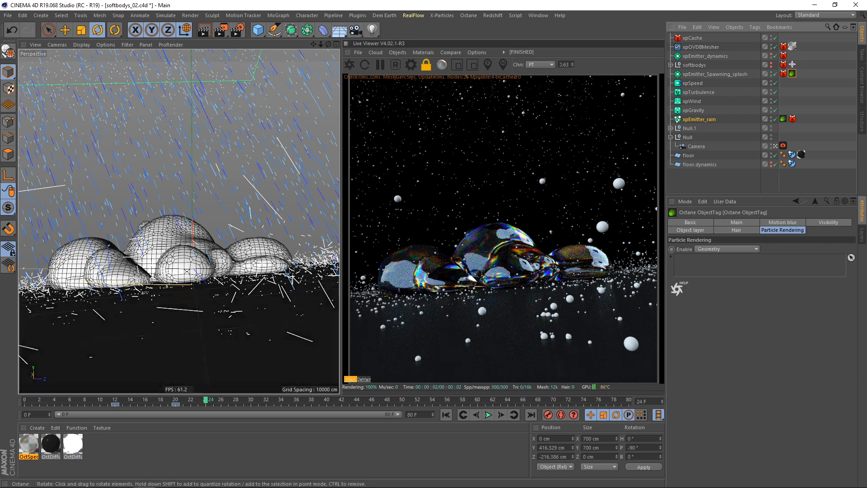
Create a new Octane specular material for the raindrops.
{"action": "left_click", "coordinate": [393, 53]}
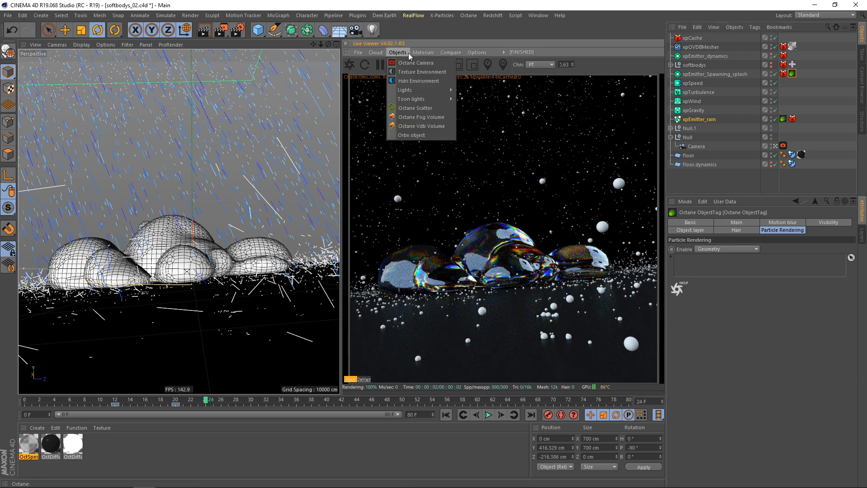
{"action": "left_click", "coordinate": [444, 113]}
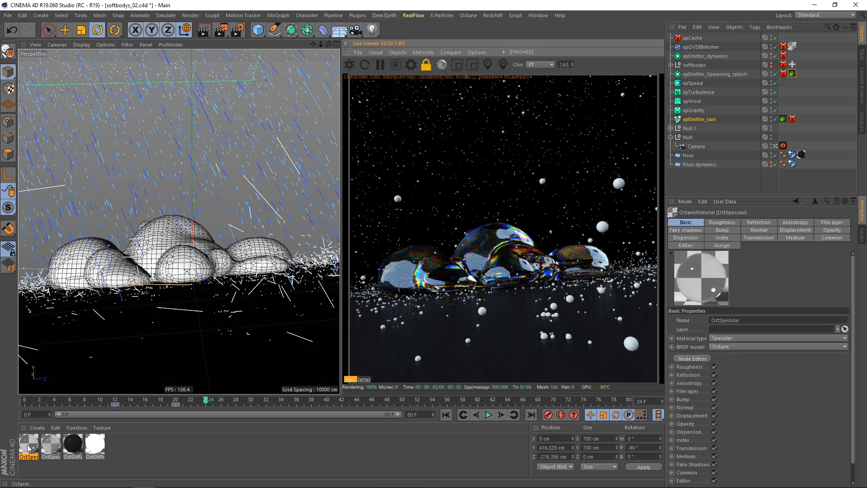
{"action": "left_click_drag", "start_coordinate": [175, 300], "coordinate": [57, 431]}
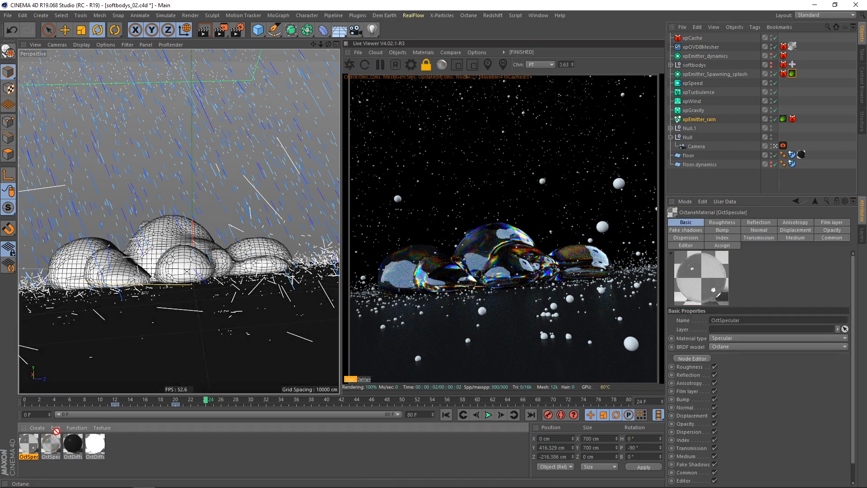
Add a sphere, move it down below the floor to about Y -132 cm, and set its radius to 2 cm.
{"action": "left_click_drag", "start_coordinate": [258, 30], "coordinate": [423, 59]}
{"action": "left_click_drag", "start_coordinate": [48, 30], "coordinate": [72, 47]}
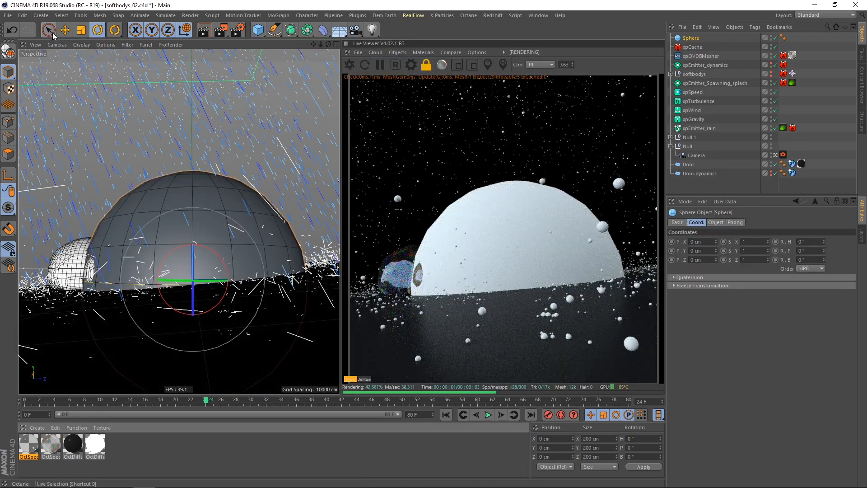
{"action": "left_click_drag", "start_coordinate": [193, 222], "coordinate": [196, 362]}
{"action": "left_click", "coordinate": [795, 161]}
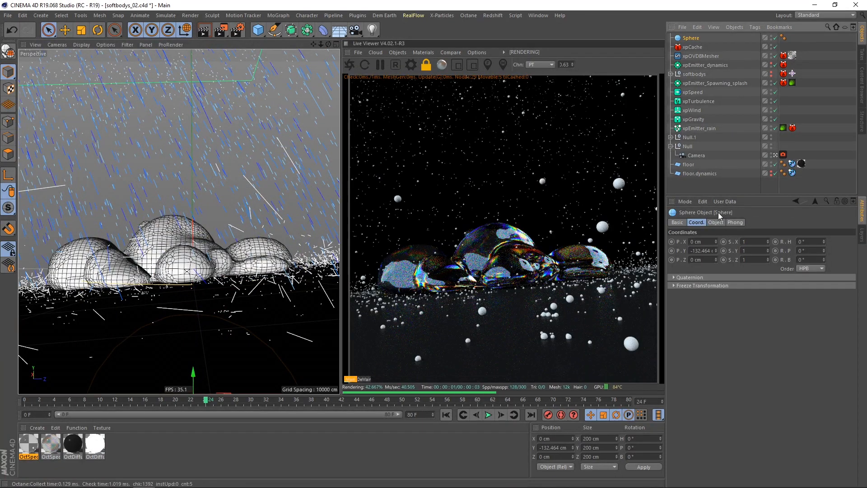
{"action": "left_click", "coordinate": [723, 242]}
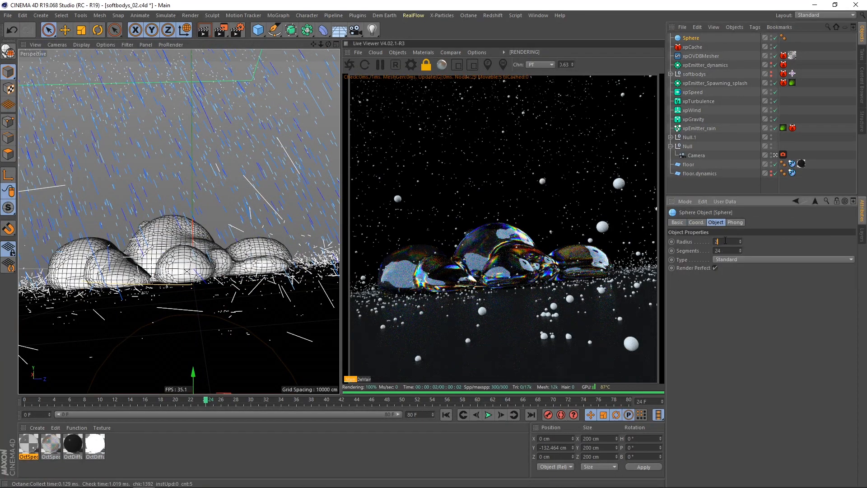
{"action": "type", "text": "2"}
{"action": "key", "text": "Return"}
Assign the small sphere as the particle geometry in the Octane Object tags of both the splash and rain emitters.
{"action": "left_click", "coordinate": [792, 82]}
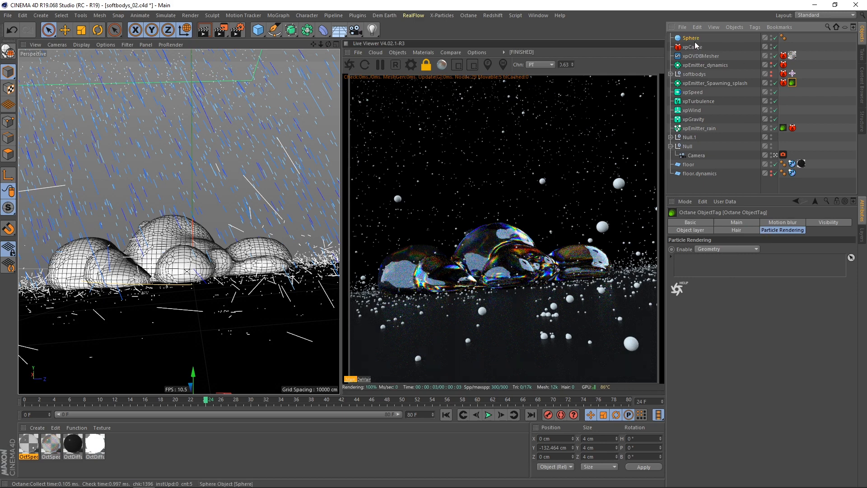
{"action": "left_click_drag", "start_coordinate": [691, 39], "coordinate": [703, 271]}
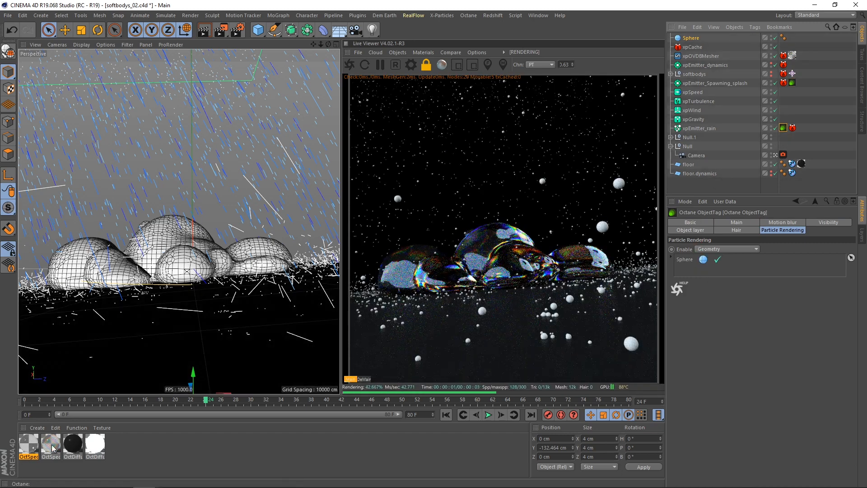
Apply the new specular material to the small sphere and rename it raindrop.
{"action": "left_click", "coordinate": [694, 39]}
{"action": "double_click", "coordinate": [698, 38]}
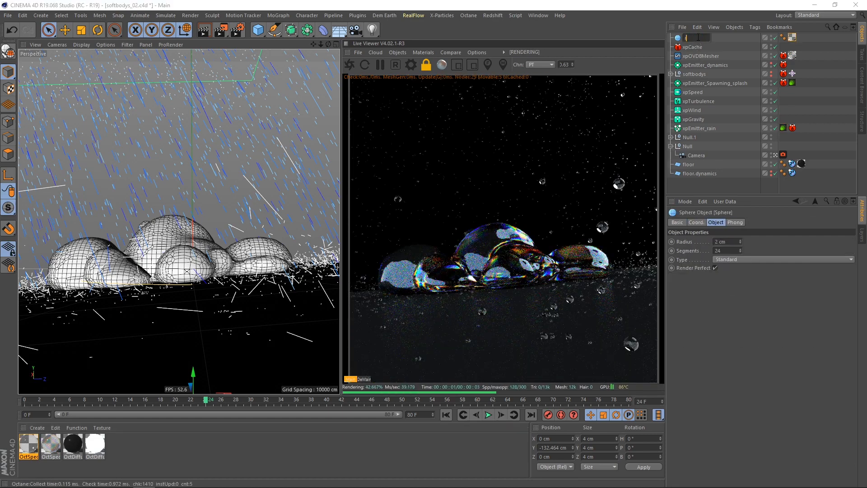
{"action": "type", "text": "raindrop"}
{"action": "key", "text": "Return"}
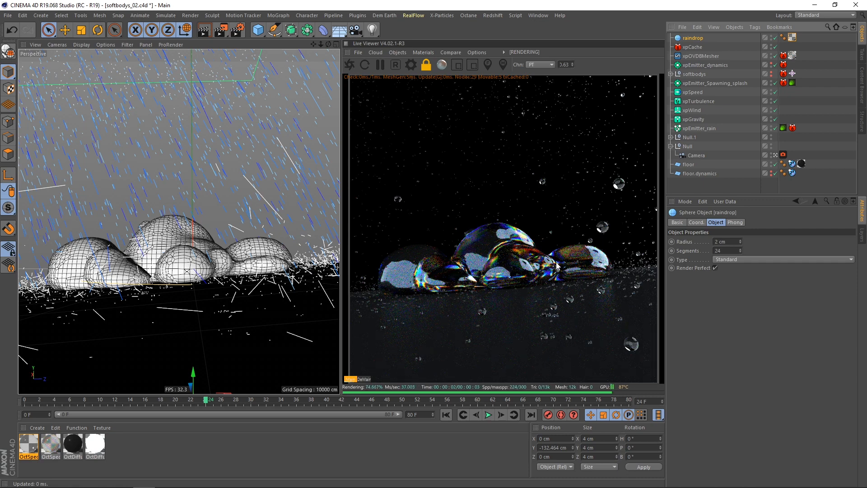
Turn off Auto Focus in the camera's Octane tag and pick the focus point on the glass spheres in the Live Viewer.
{"action": "left_click", "coordinate": [696, 156]}
{"action": "left_click", "coordinate": [783, 154]}
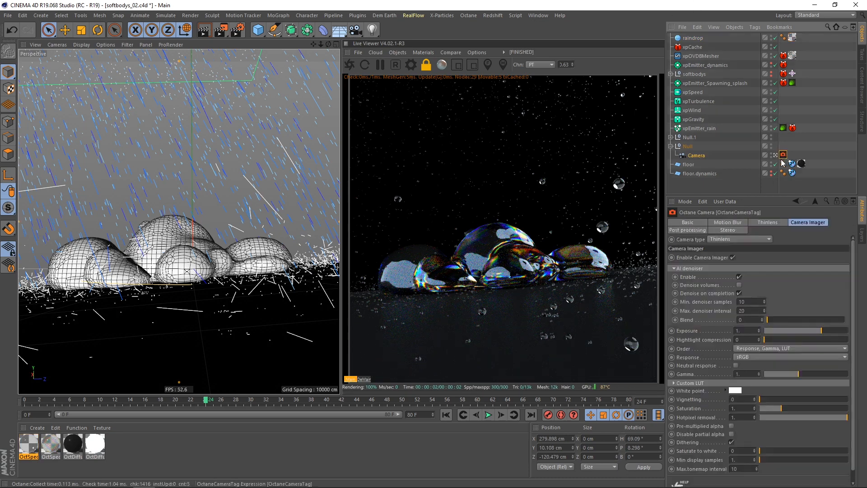
{"action": "left_click", "coordinate": [766, 222]}
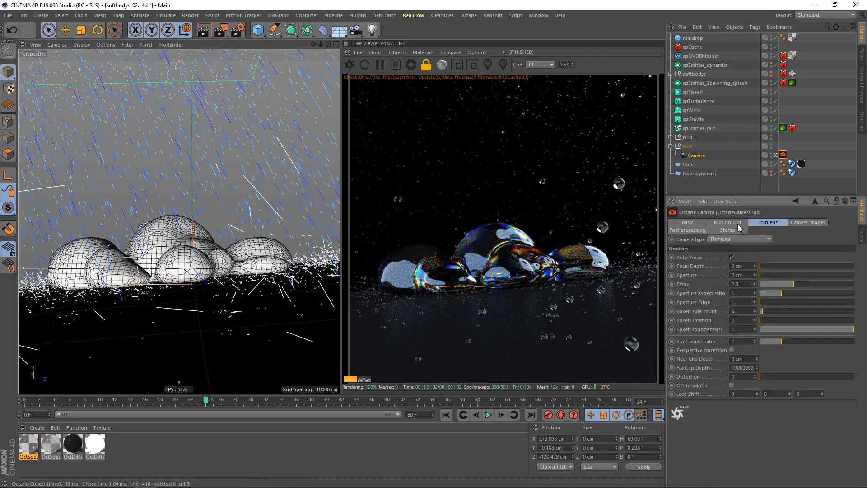
{"action": "left_click", "coordinate": [732, 257]}
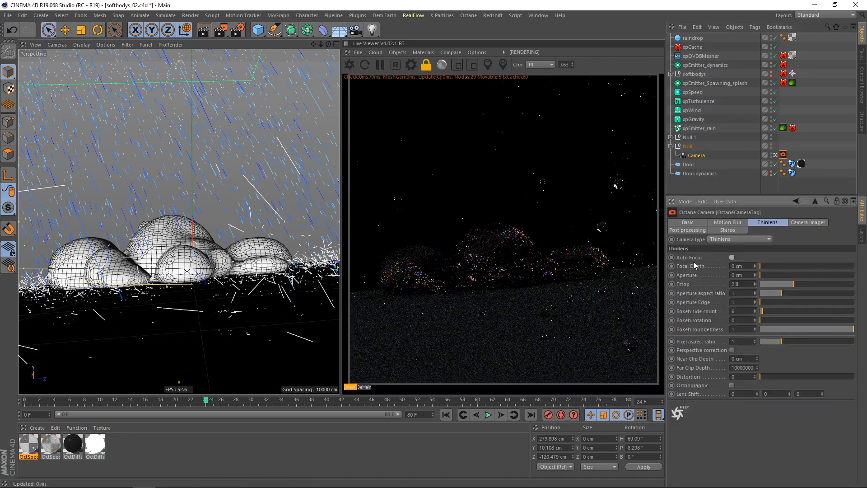
{"action": "left_click", "coordinate": [488, 65]}
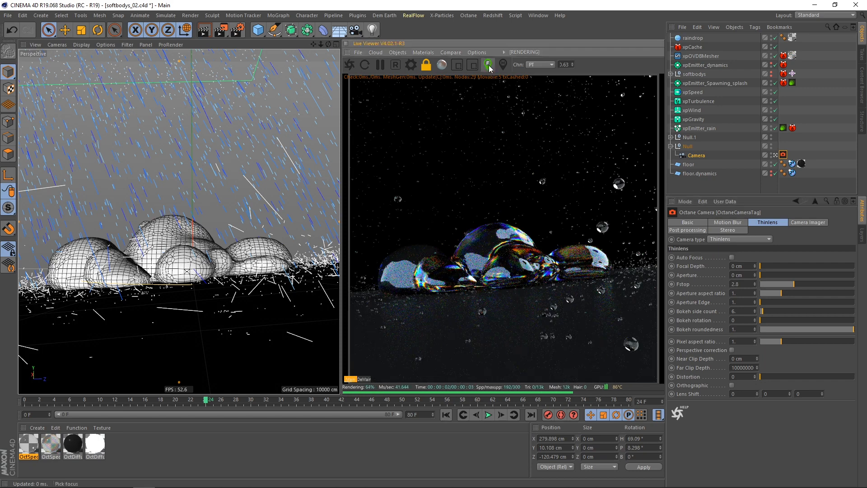
{"action": "left_click", "coordinate": [509, 265]}
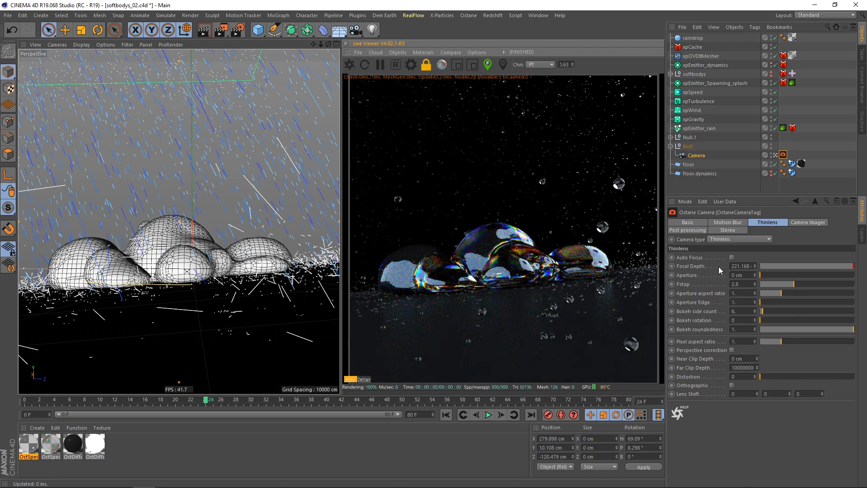
Set the camera's aperture to 10 cm and pick the focus again on the central glass sphere in the Live Viewer.
{"action": "left_click_drag", "start_coordinate": [742, 274], "coordinate": [728, 277]}
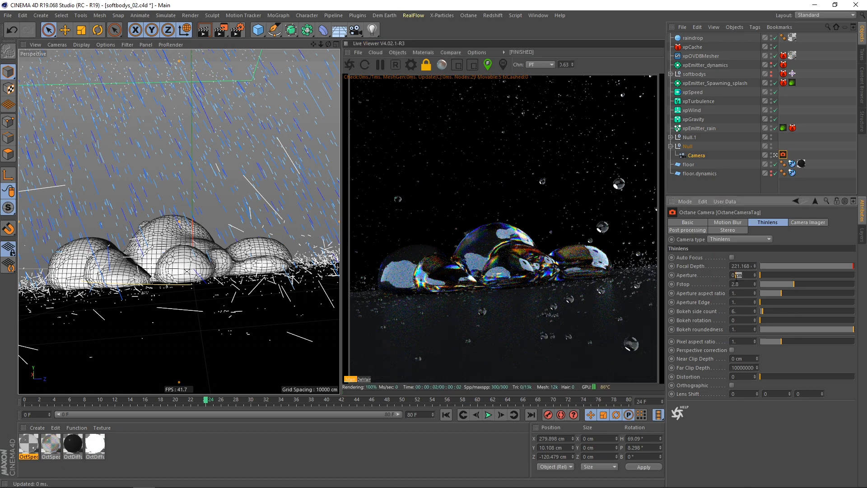
{"action": "type", "text": "10"}
{"action": "key", "text": "Return"}
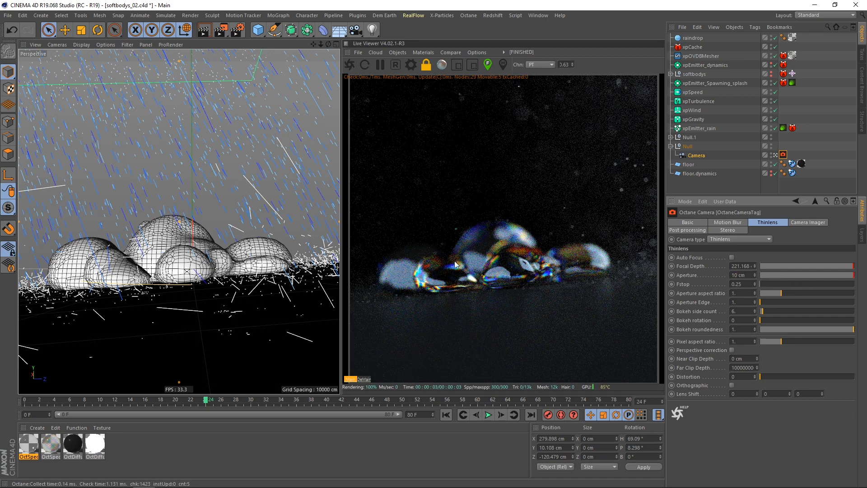
{"action": "left_click", "coordinate": [504, 246]}
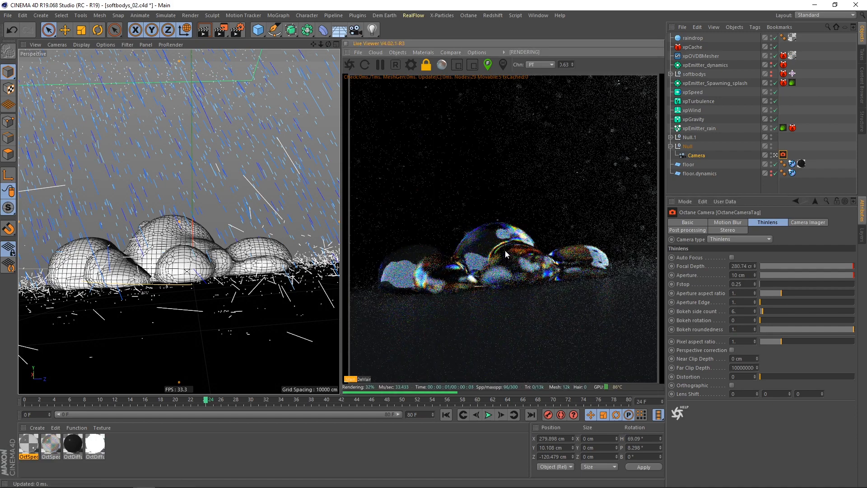
{"action": "left_click", "coordinate": [508, 250]}
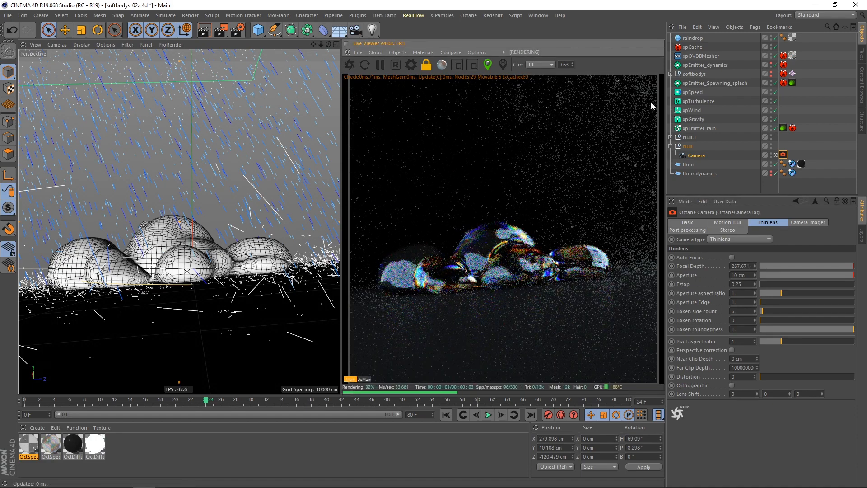
Go to frame 18 and set the birthrate of xpEmitter_rain to 15000.
{"action": "left_click_drag", "start_coordinate": [222, 402], "coordinate": [161, 401]}
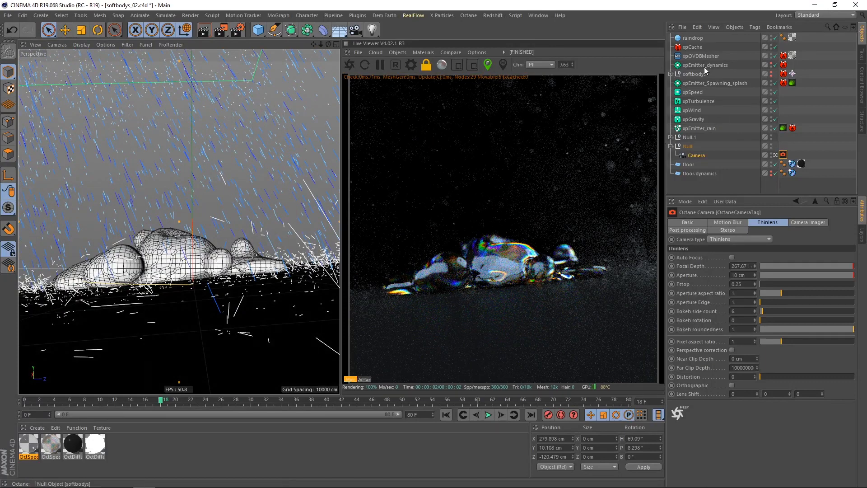
{"action": "left_click", "coordinate": [705, 66]}
{"action": "left_click", "coordinate": [797, 223]}
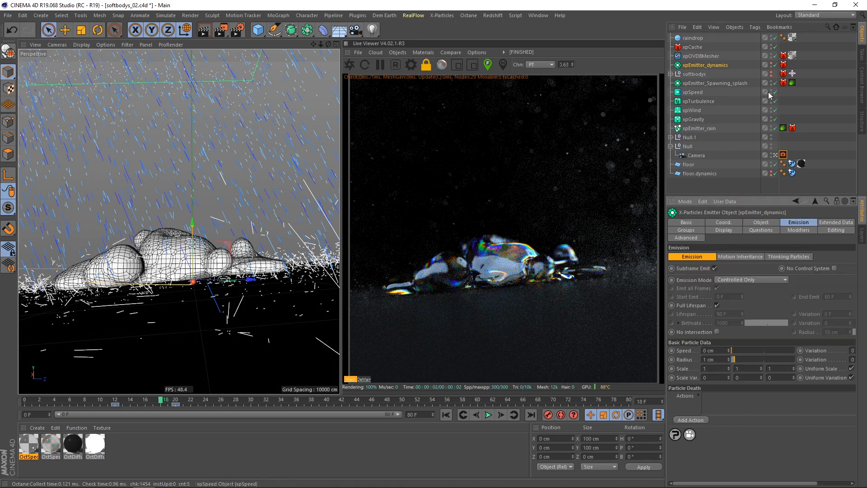
{"action": "left_click", "coordinate": [704, 129]}
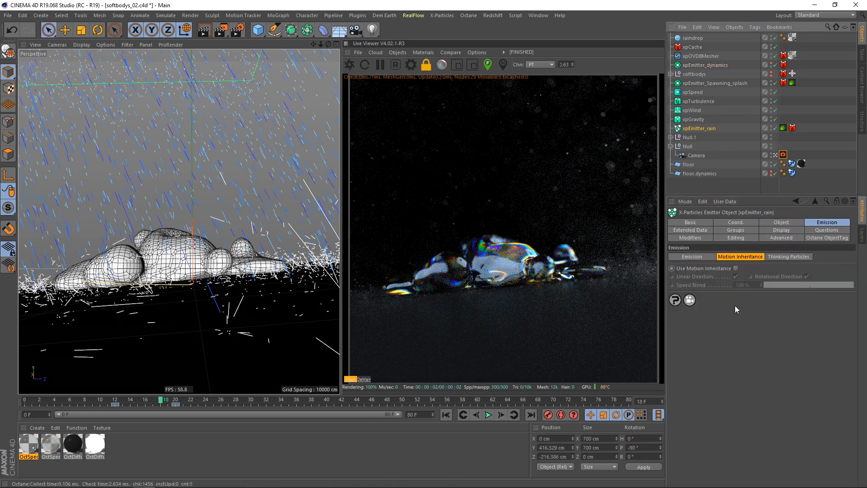
{"action": "left_click", "coordinate": [695, 259]}
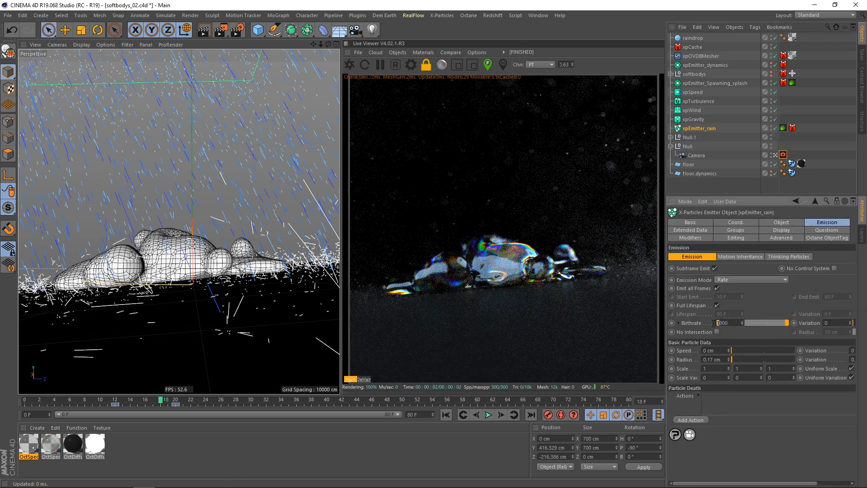
{"action": "key", "text": "Return"}
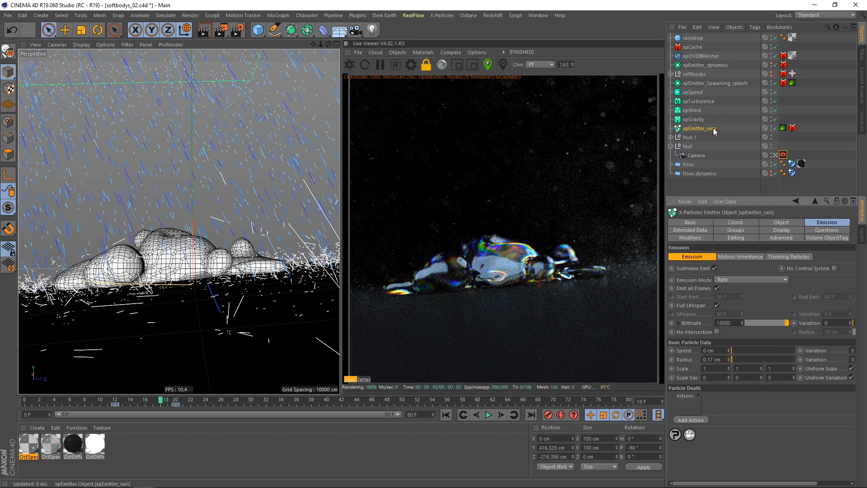
Delete the cache tag from xpEmitter_rain, build the xpCache again with the Continue option, and scrub the timeline to frame 34.
{"action": "left_click", "coordinate": [793, 128]}
{"action": "key", "text": "Delete"}
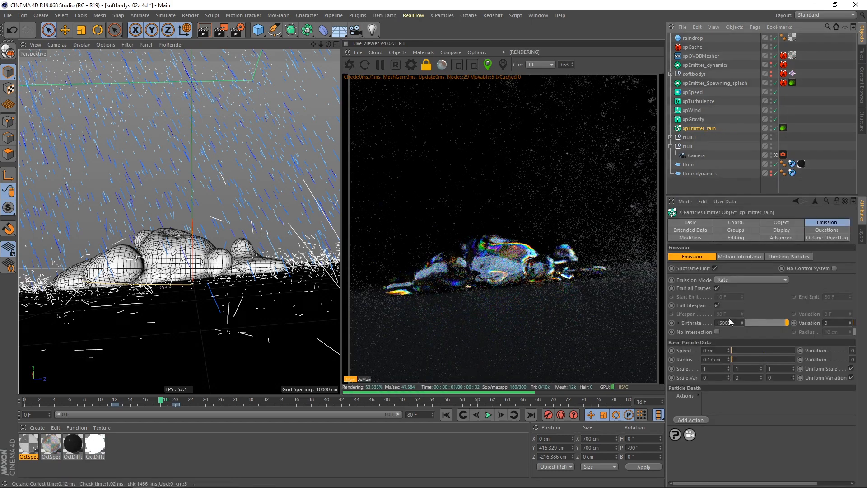
{"action": "left_click", "coordinate": [693, 47]}
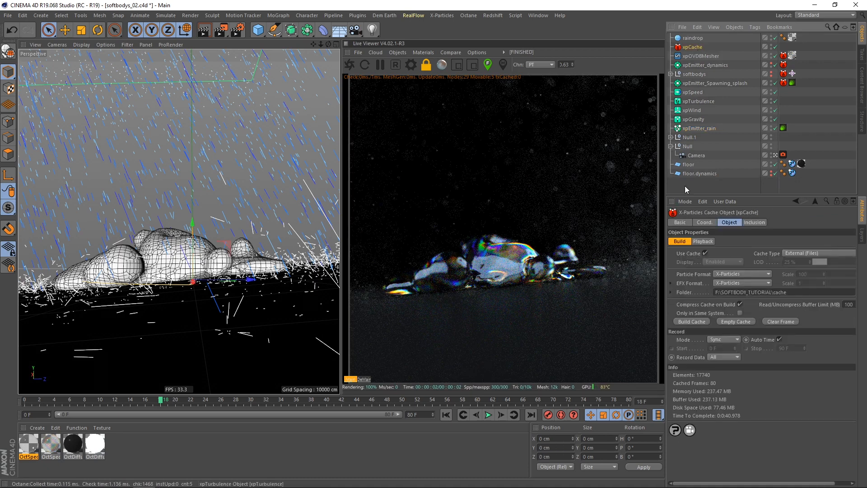
{"action": "left_click", "coordinate": [692, 321]}
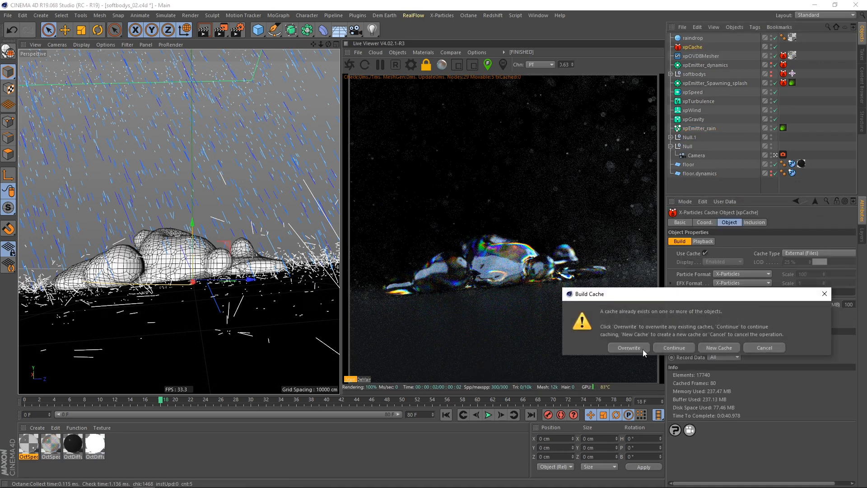
{"action": "left_click", "coordinate": [674, 348]}
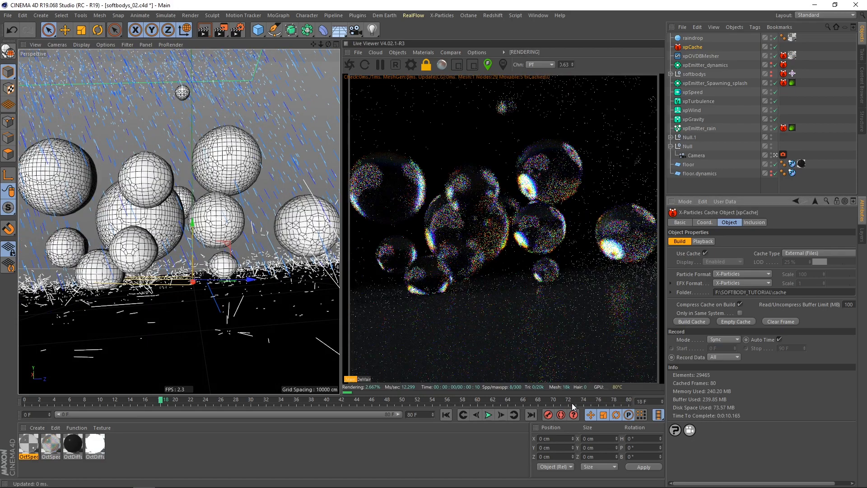
{"action": "left_click_drag", "start_coordinate": [28, 401], "coordinate": [282, 401]}
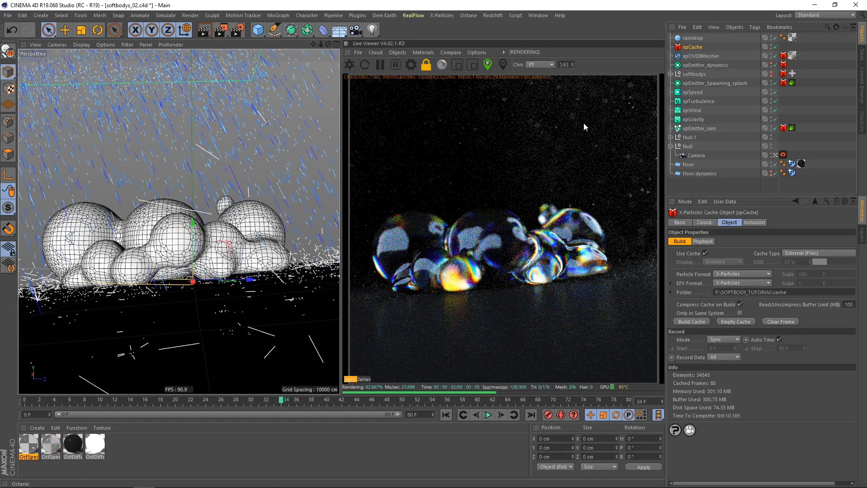
Select xpEmitter_rain and move the timeline to frame 45.
{"action": "left_click", "coordinate": [698, 129]}
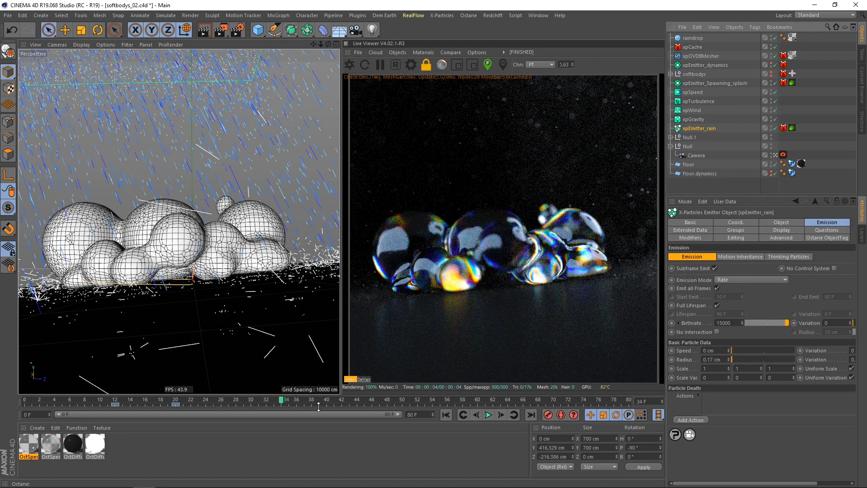
{"action": "left_click_drag", "start_coordinate": [298, 402], "coordinate": [364, 401]}
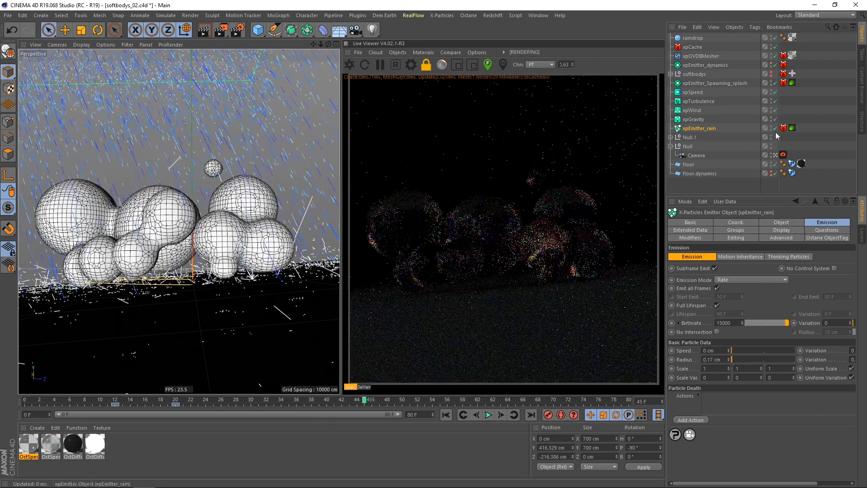
Leave the scene camera to examine the rain's coverage around the spheres from outside, and return to the camera view.
{"action": "left_click", "coordinate": [775, 154]}
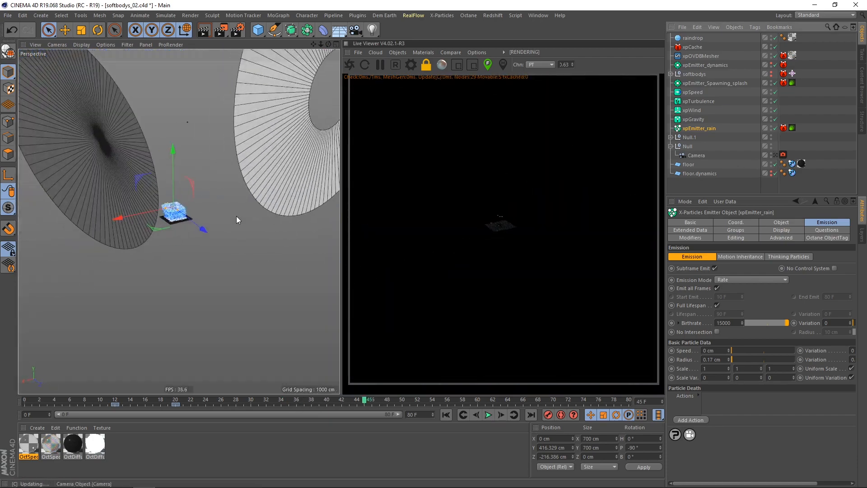
{"action": "right_click_drag", "start_coordinate": [173, 213], "coordinate": [277, 168], "text": "alt"}
{"action": "right_click_drag", "start_coordinate": [205, 244], "coordinate": [260, 215], "text": "alt"}
{"action": "left_click_drag", "start_coordinate": [134, 247], "coordinate": [156, 217], "text": "alt"}
{"action": "middle_click_drag", "start_coordinate": [160, 211], "coordinate": [168, 208], "text": "alt"}
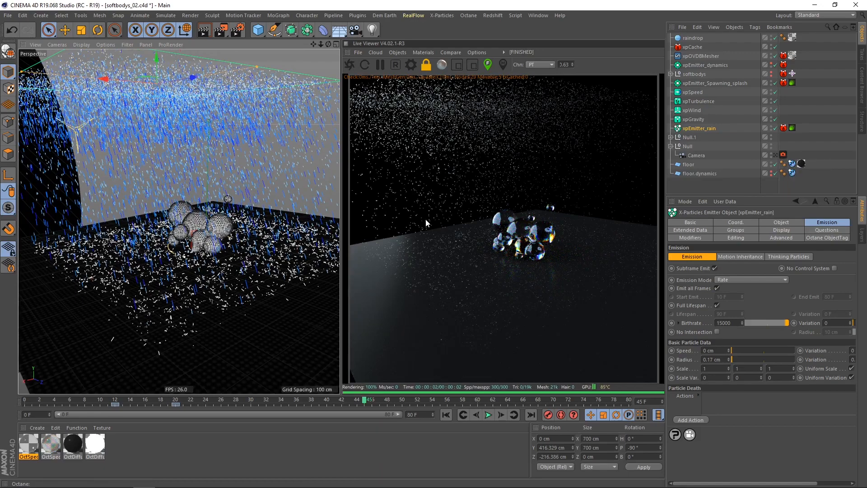
{"action": "left_click_drag", "start_coordinate": [196, 251], "coordinate": [149, 232], "text": "alt"}
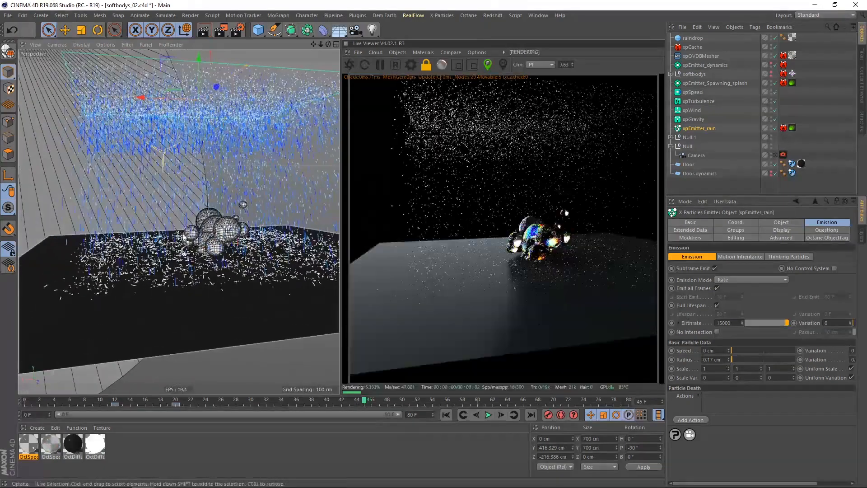
{"action": "left_click", "coordinate": [775, 157]}
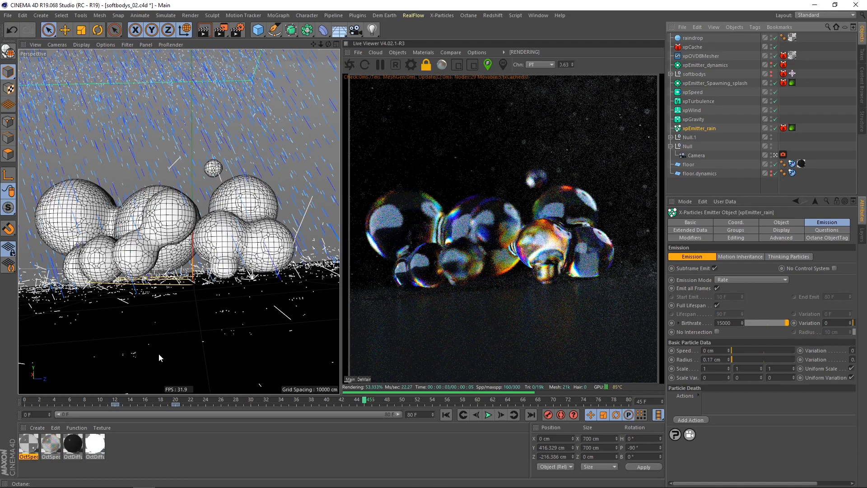
Set the raindrop sphere's radius to 5 cm and orbit the camera slightly to reframe the glass spheres.
{"action": "left_click", "coordinate": [701, 38]}
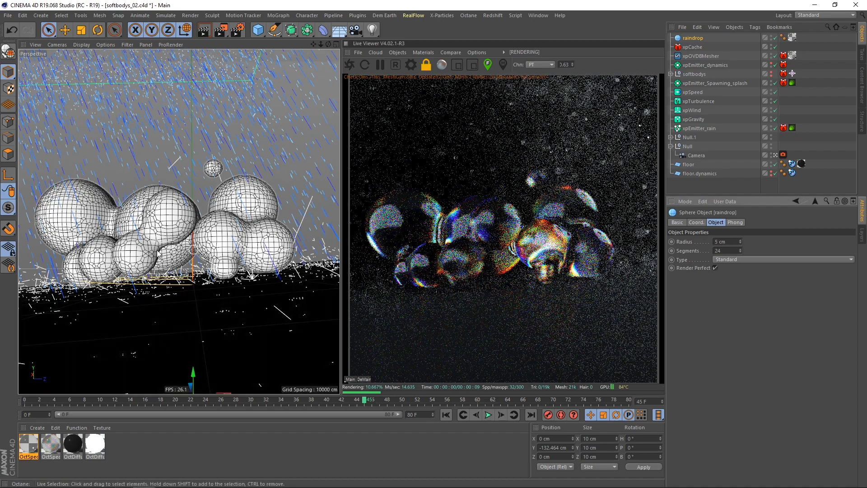
{"action": "left_click_drag", "start_coordinate": [151, 253], "coordinate": [173, 247], "text": "alt"}
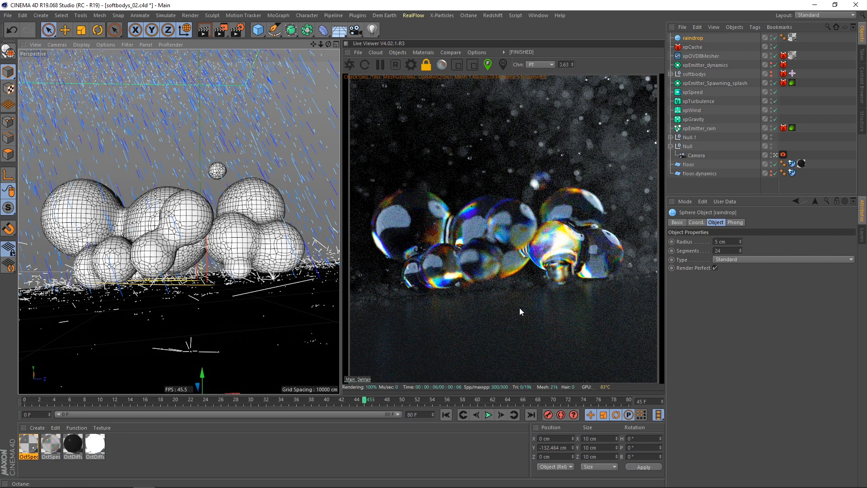
Select the dark OctDiffuse floor material and set Max samples to 1000 in the Octane pathtracing kernel settings.
{"action": "left_click", "coordinate": [73, 445]}
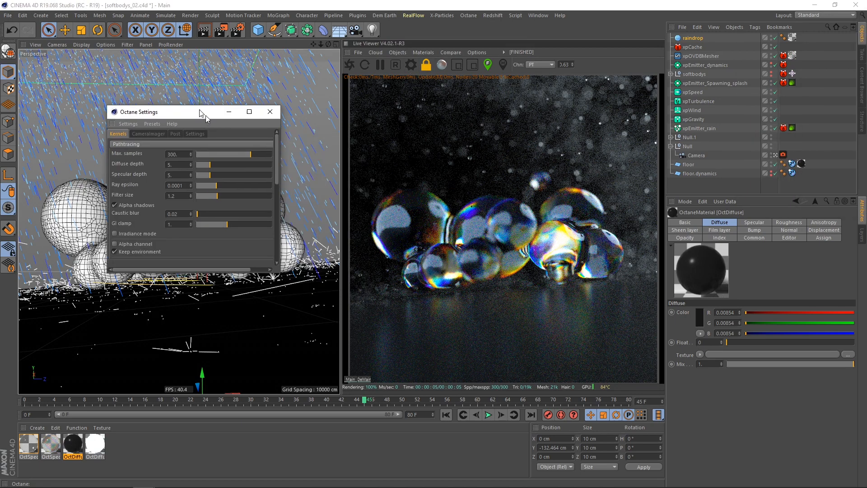
{"action": "left_click_drag", "start_coordinate": [203, 112], "coordinate": [222, 89]}
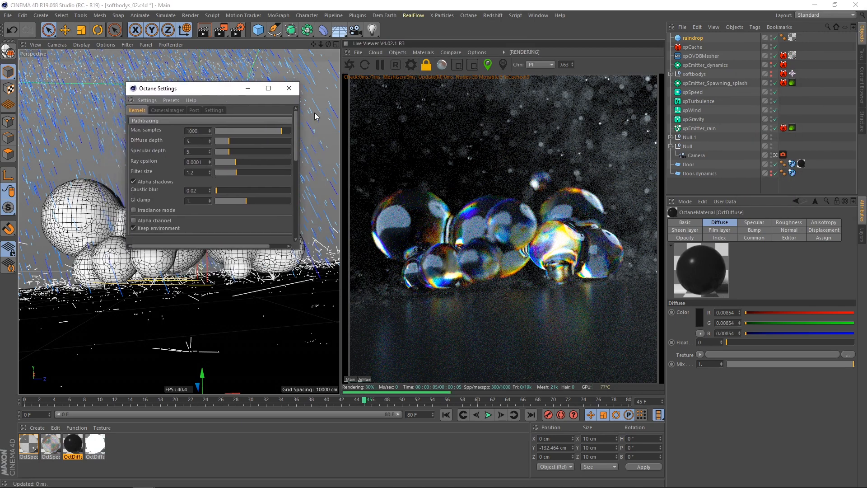
{"action": "left_click", "coordinate": [289, 88]}
Pick the focus again on the bright glass sphere in the Live Viewer and turn off focus picking.
{"action": "left_click", "coordinate": [367, 381]}
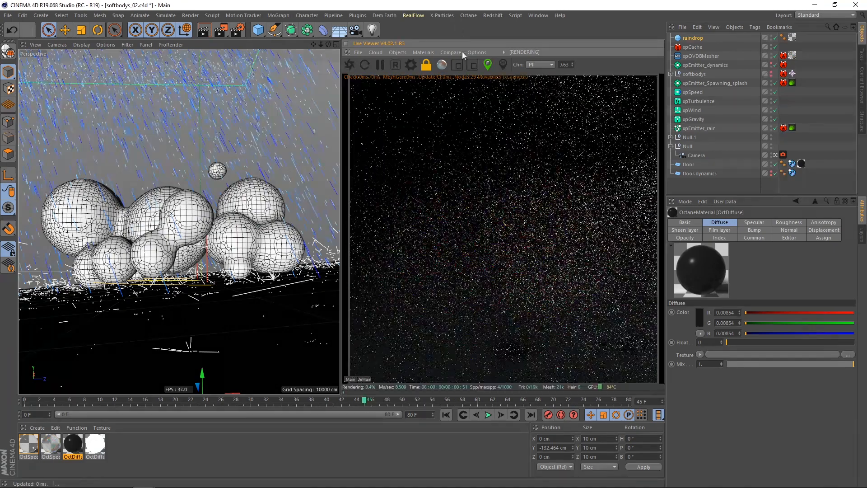
{"action": "left_click", "coordinate": [487, 64]}
{"action": "left_click", "coordinate": [527, 266]}
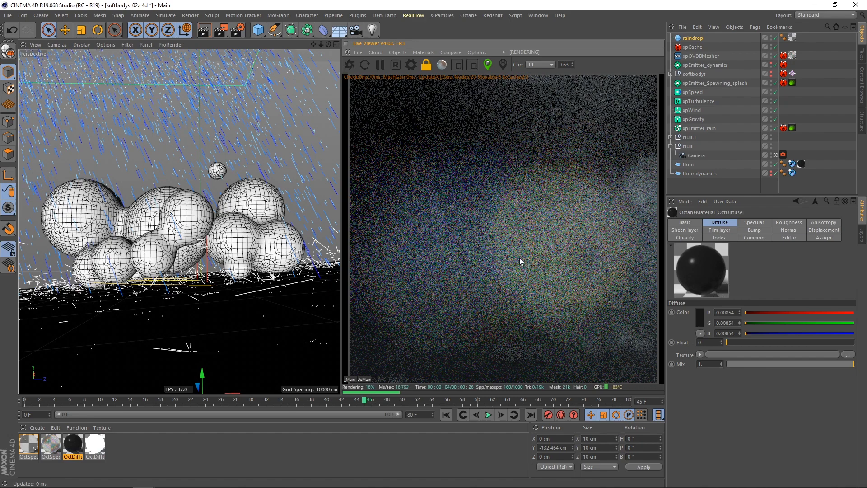
{"action": "left_click", "coordinate": [548, 249]}
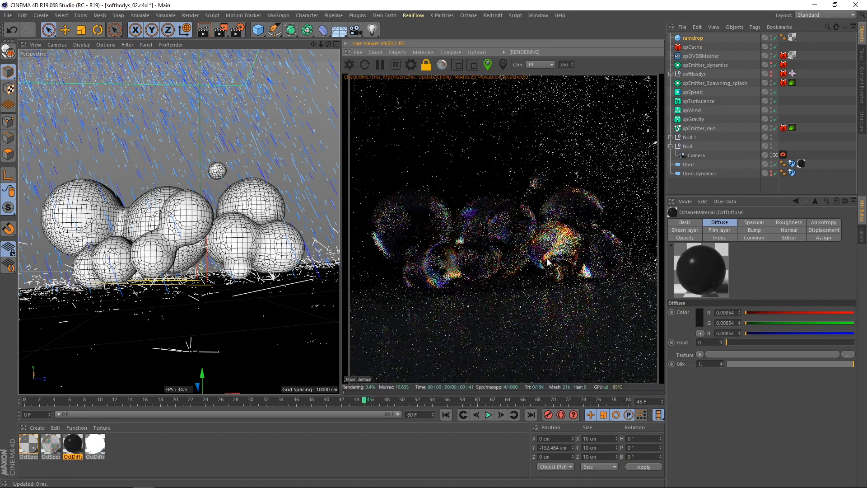
{"action": "left_click", "coordinate": [488, 64]}
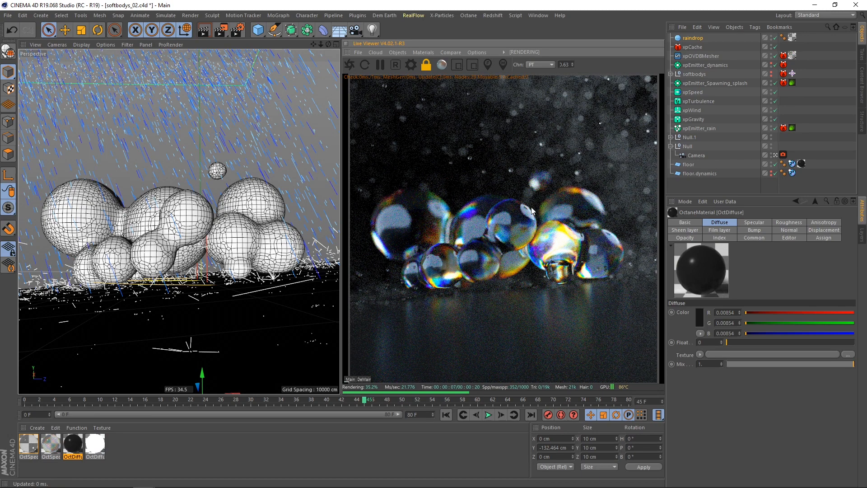
Check the Octane renderer's render pass and denoiser pass options in the Render Settings.
{"action": "left_click", "coordinate": [237, 29]}
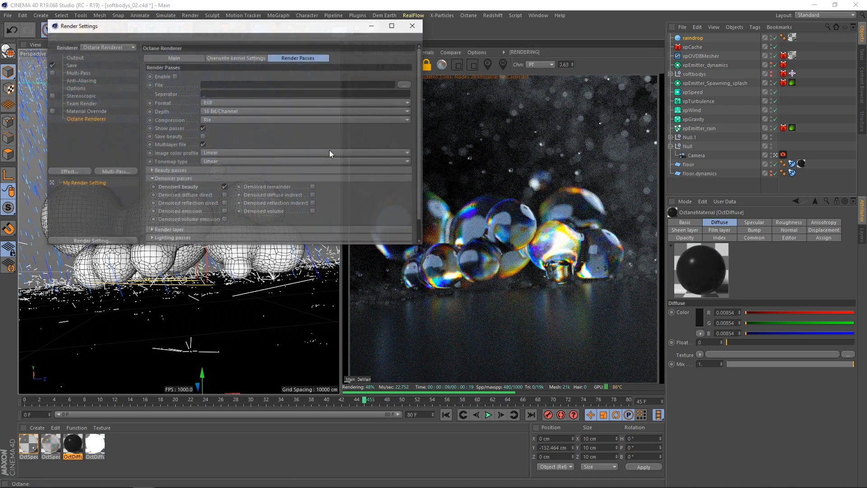
{"action": "left_click_drag", "start_coordinate": [164, 30], "coordinate": [151, 32]}
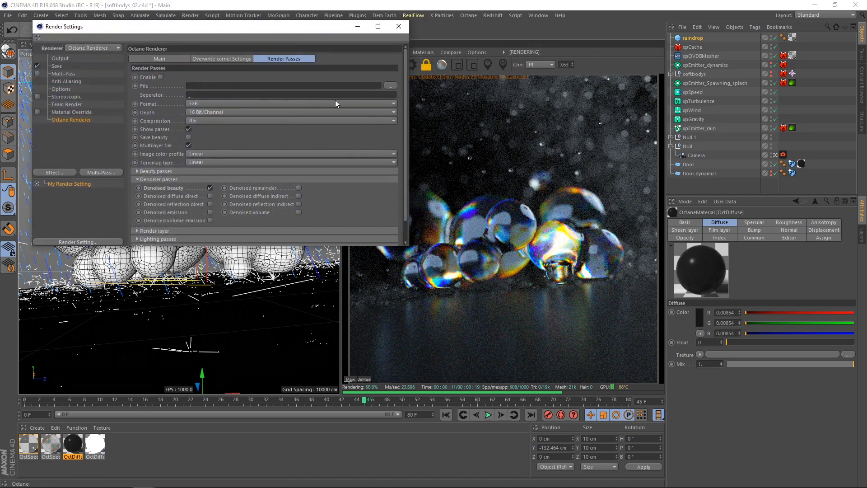
{"action": "left_click", "coordinate": [398, 26]}
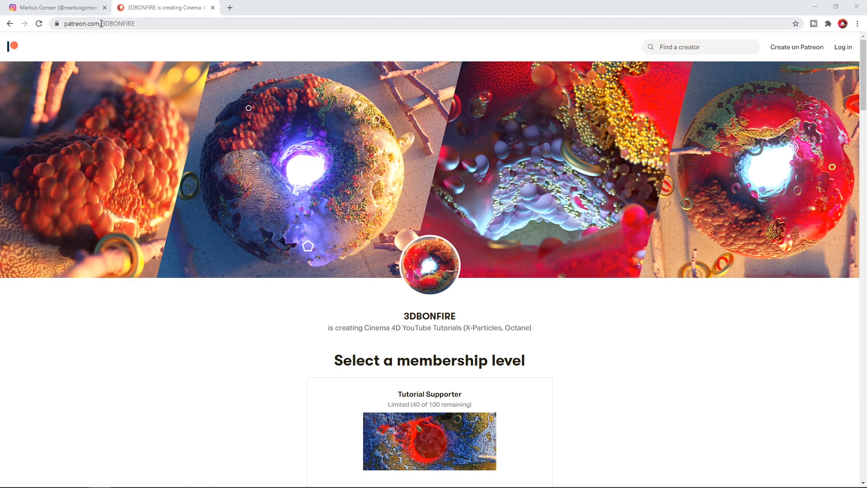
Switch to the browser and review the 3DBONFIRE Patreon page's address, membership price, bonus tutorial and scene file benefits.
{"action": "left_click_drag", "start_coordinate": [101, 23], "coordinate": [313, 189]}
{"action": "scroll", "coordinate": [490, 328], "scroll_direction": "down", "scroll_amount": 3}
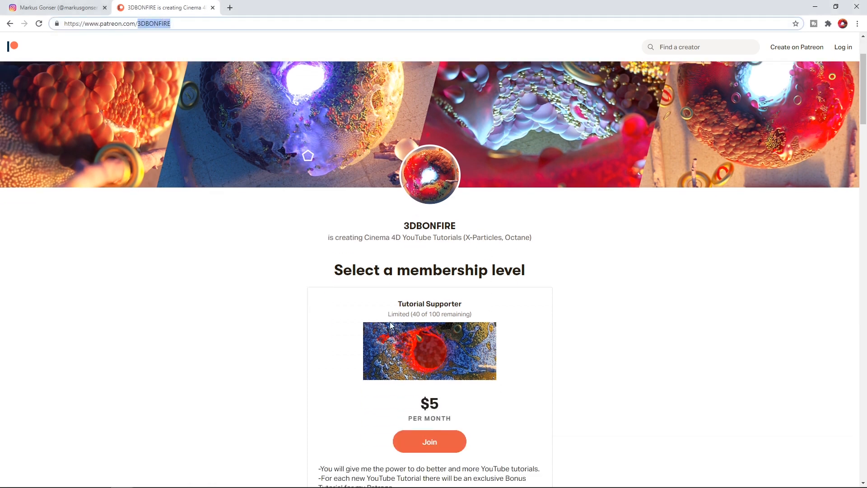
{"action": "left_click_drag", "start_coordinate": [420, 350], "coordinate": [447, 355]}
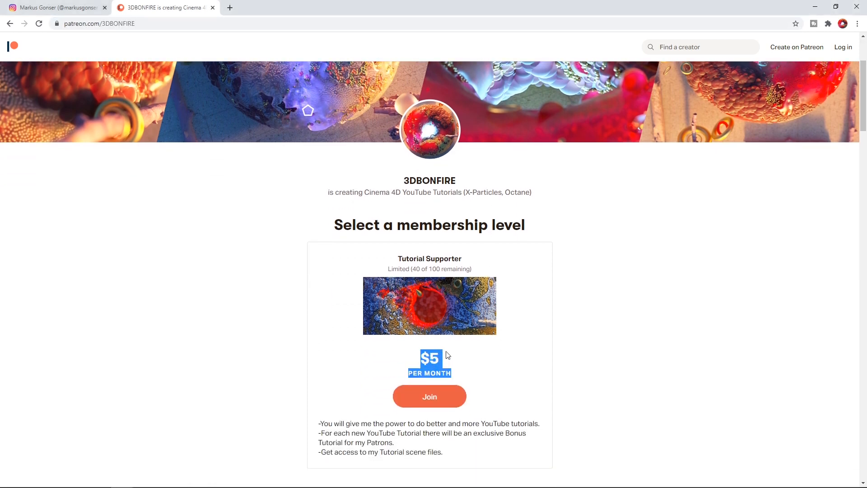
{"action": "scroll", "coordinate": [342, 314], "scroll_direction": "down", "scroll_amount": 2}
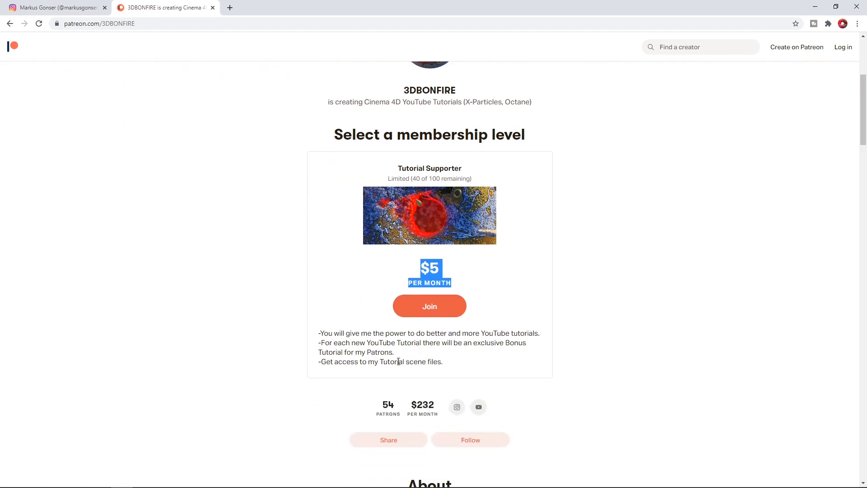
{"action": "left_click_drag", "start_coordinate": [405, 361], "coordinate": [437, 362]}
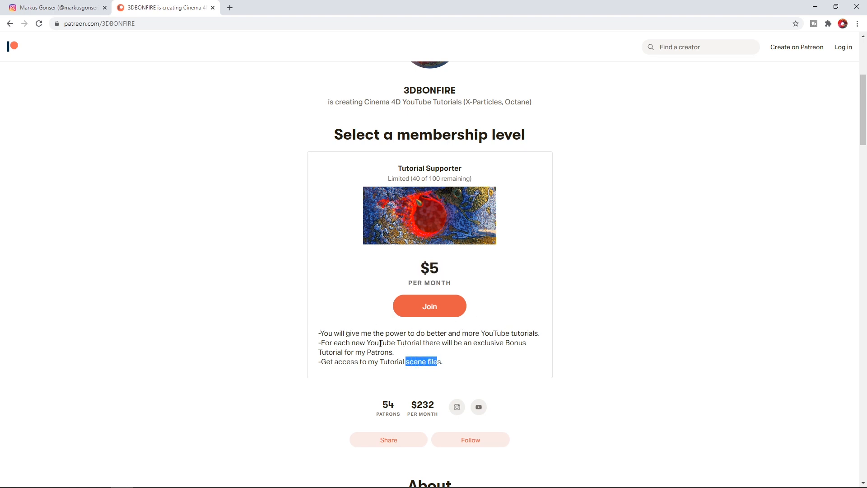
{"action": "left_click_drag", "start_coordinate": [370, 343], "coordinate": [415, 354]}
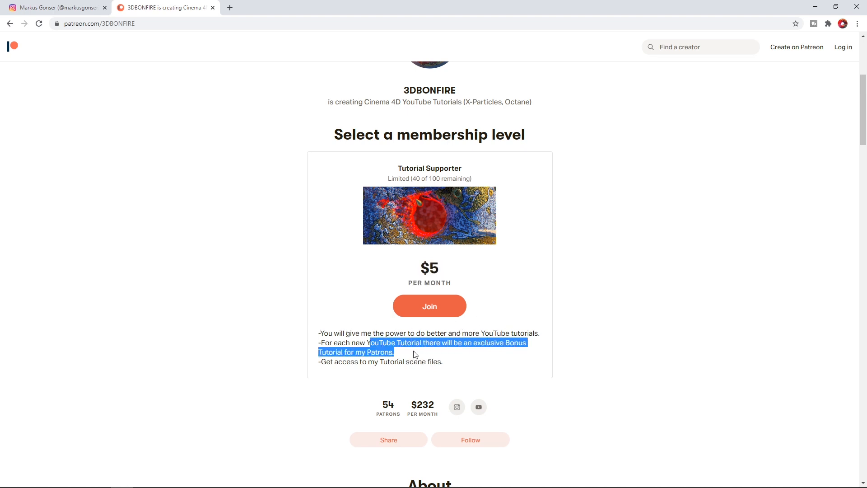
{"action": "left_click", "coordinate": [348, 332]}
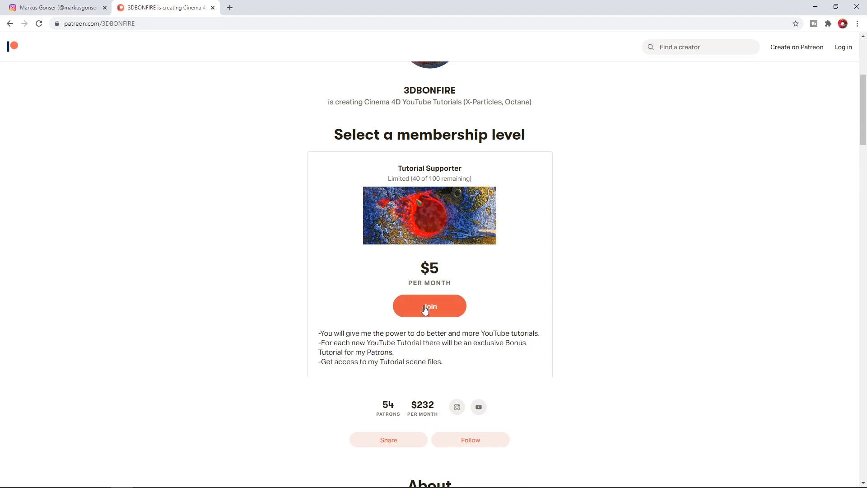
{"action": "scroll", "coordinate": [372, 299], "scroll_direction": "up", "scroll_amount": 5}
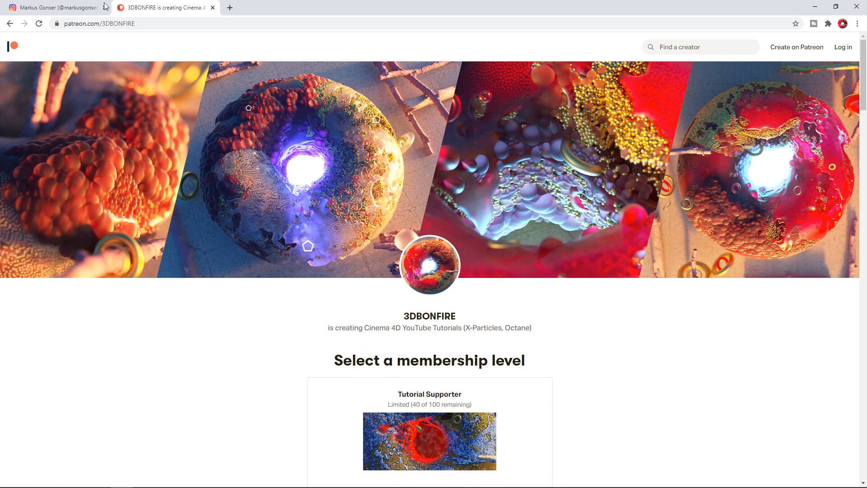
Switch to the artist's Instagram profile and look through its address and posts, especially the glass soft-body animations.
{"action": "left_click", "coordinate": [88, 7]}
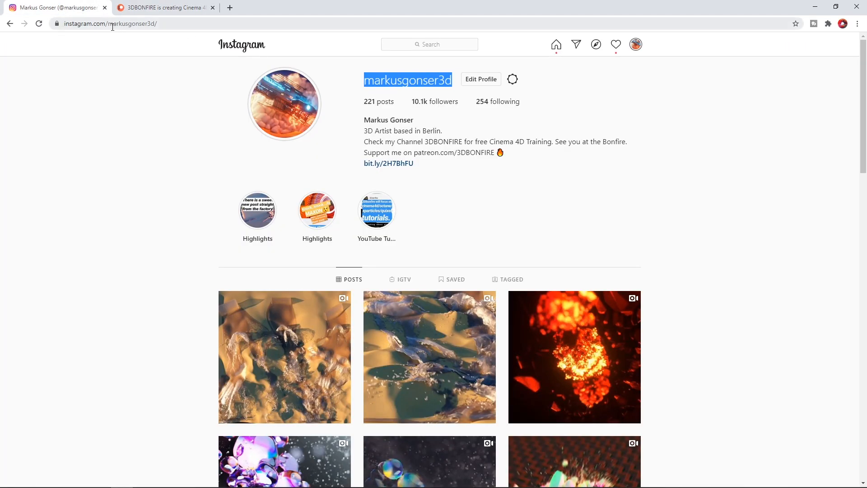
{"action": "left_click_drag", "start_coordinate": [109, 25], "coordinate": [153, 25]}
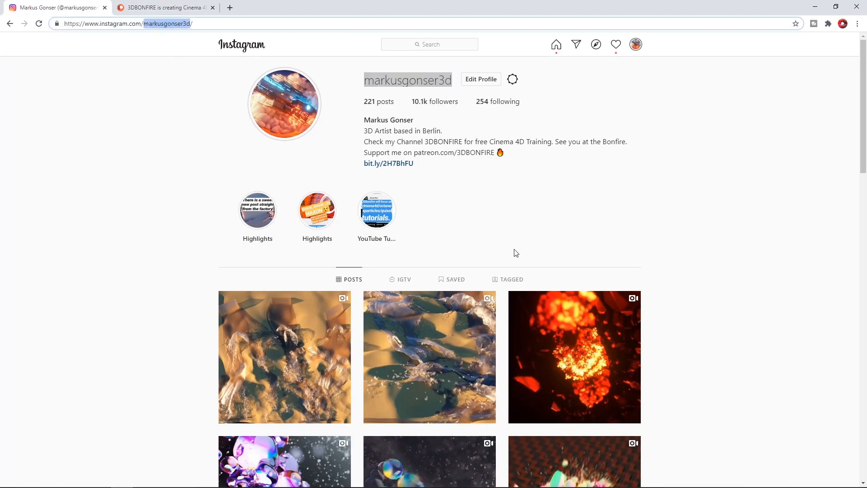
{"action": "scroll", "coordinate": [513, 252], "scroll_direction": "down", "scroll_amount": 3}
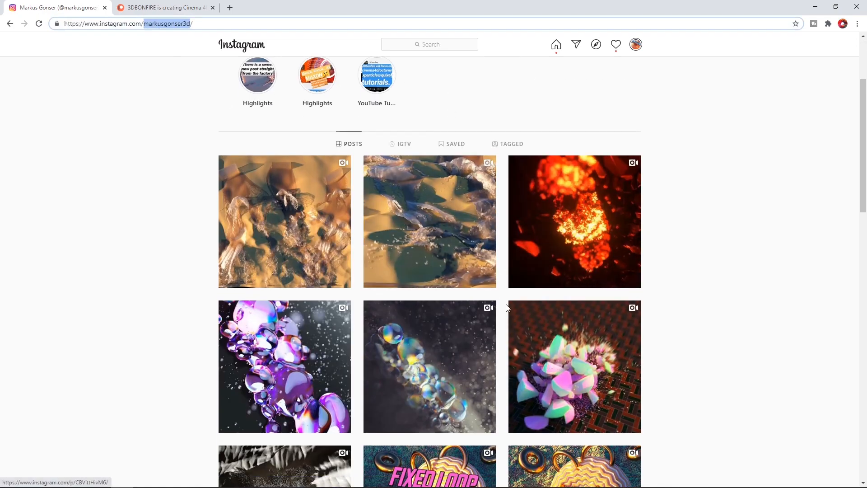
{"action": "scroll", "coordinate": [451, 253], "scroll_direction": "down", "scroll_amount": 3}
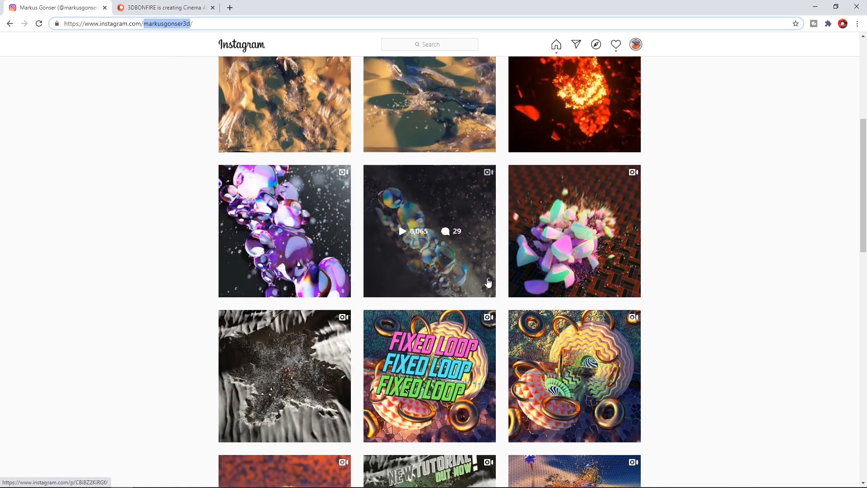
{"action": "scroll", "coordinate": [429, 325], "scroll_direction": "up", "scroll_amount": 4}
{"action": "scroll", "coordinate": [447, 341], "scroll_direction": "down", "scroll_amount": 2}
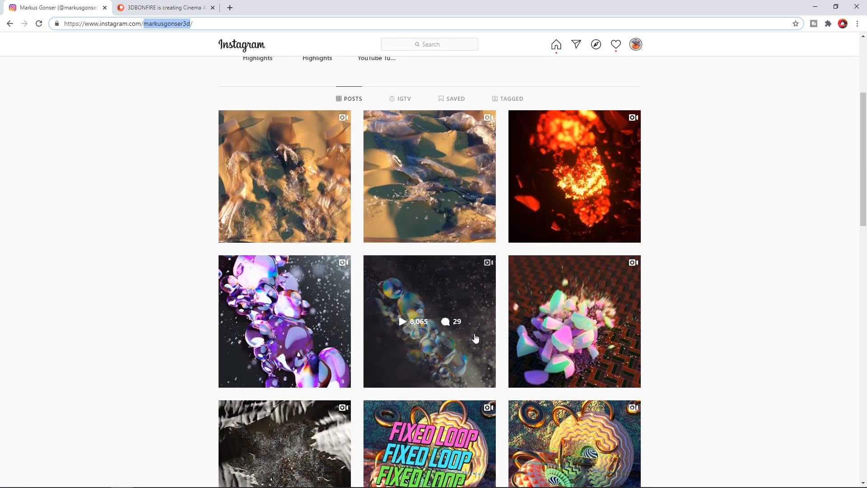
{"action": "scroll", "coordinate": [473, 340], "scroll_direction": "down", "scroll_amount": 2}
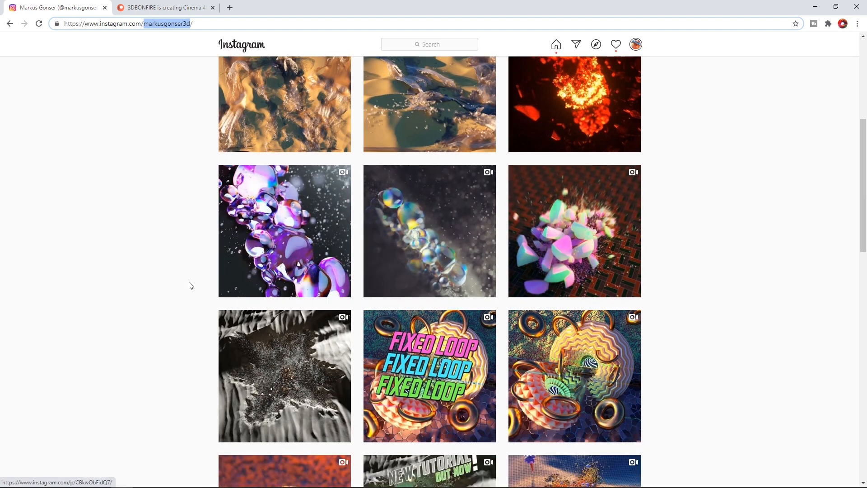
{"action": "scroll", "coordinate": [202, 292], "scroll_direction": "up", "scroll_amount": 2}
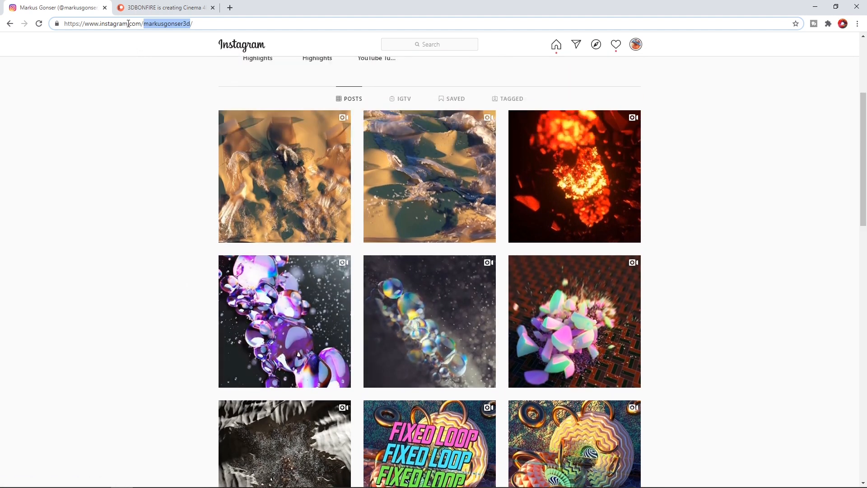
{"action": "left_click", "coordinate": [681, 300]}
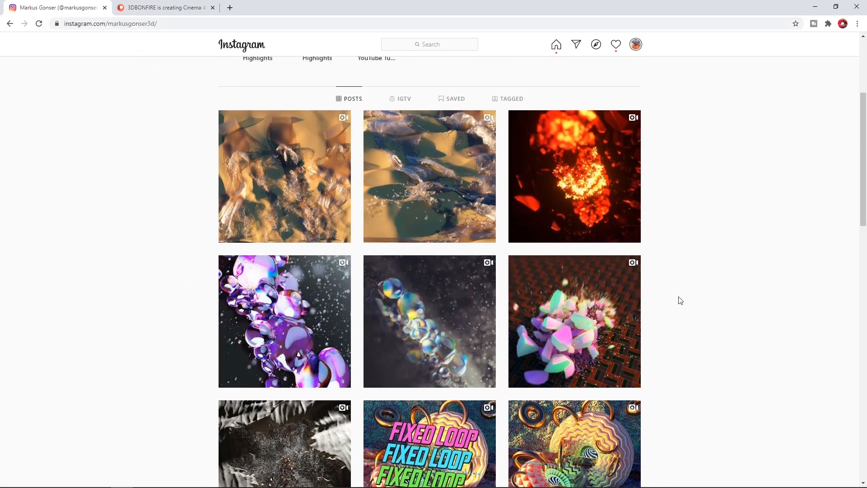